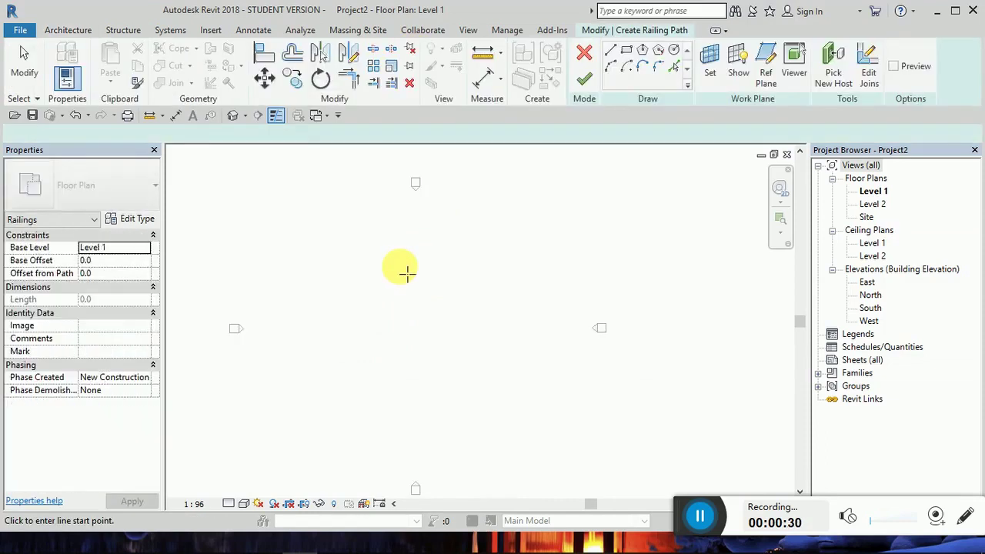
Sketch an L-shaped railing path on Level 1, 12000 mm horizontally and 4000 mm downward from its end, and finish the railing.
mouse_move(343, 321)
middle_mouse_down()
mouse_move(444, 330)
mouse_move(330, 334)
mouse_move(346, 333)
middle_mouse_up()
scroll(346, 331, "up", 1)
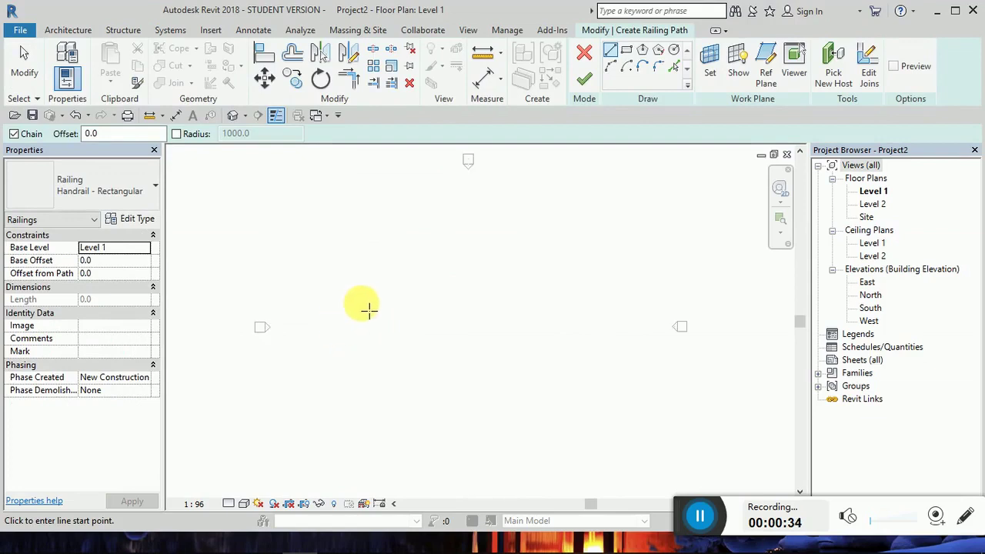
left_click(400, 262)
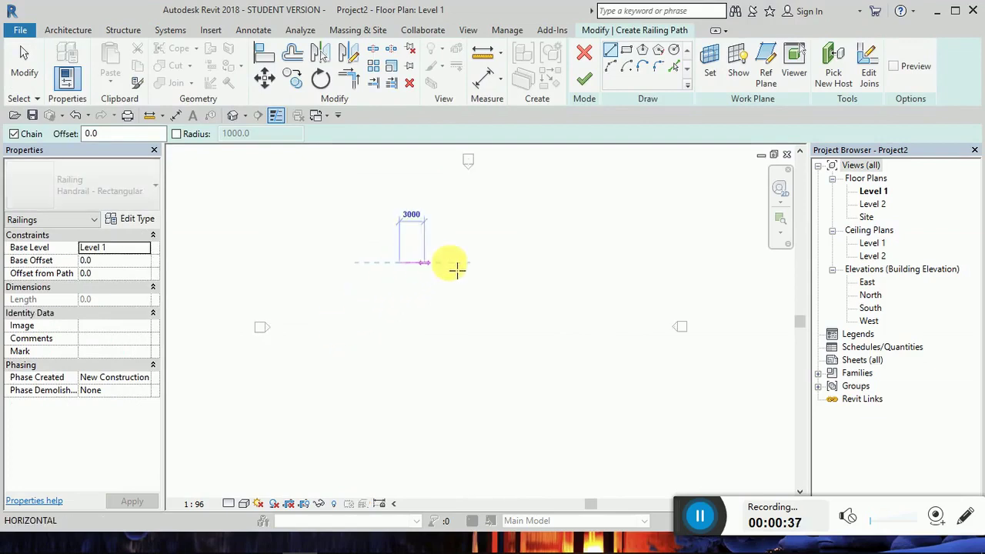
left_click(499, 263)
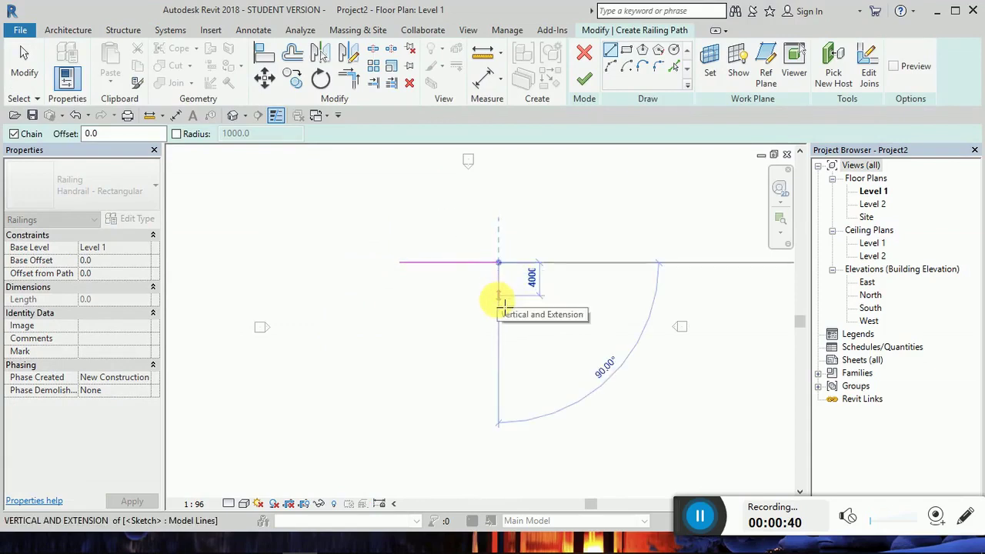
left_click(500, 303)
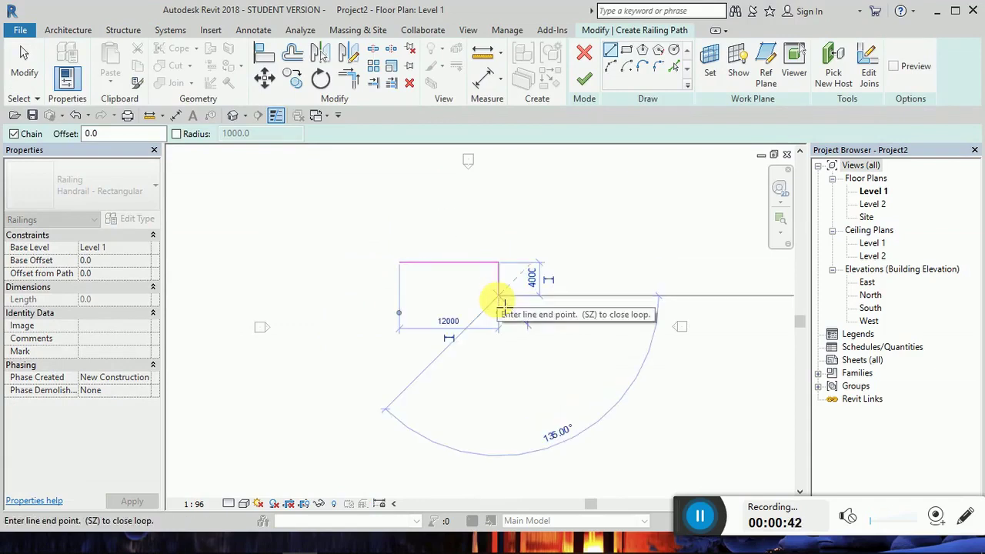
key("Escape")
key("Escape")
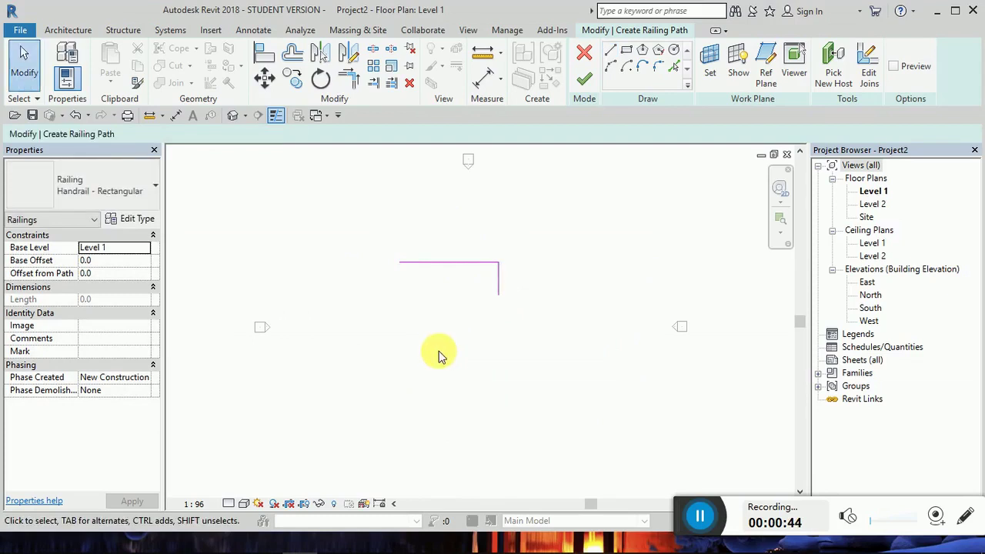
left_click(585, 79)
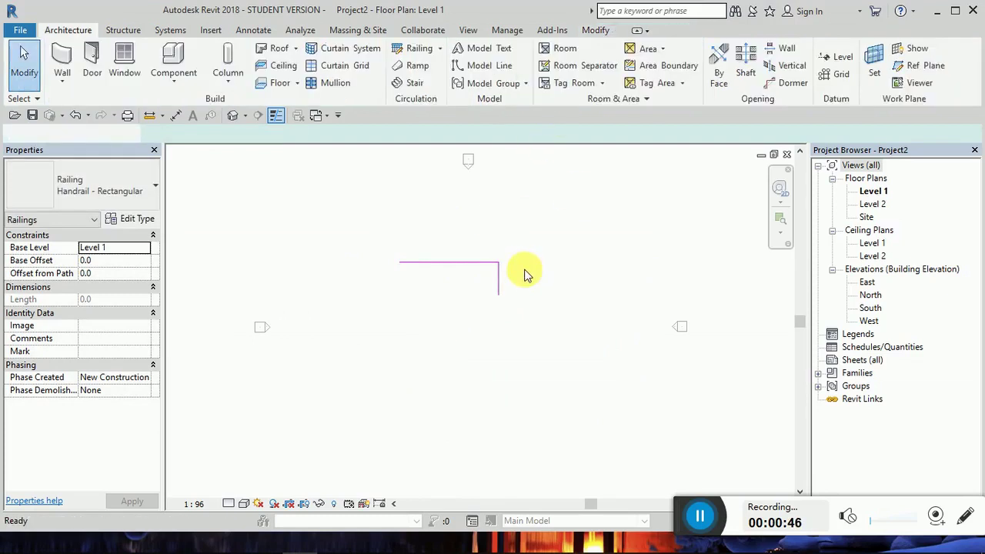
Open the default 3D view of the railing and set the view scale to 1:50.
left_click(233, 115)
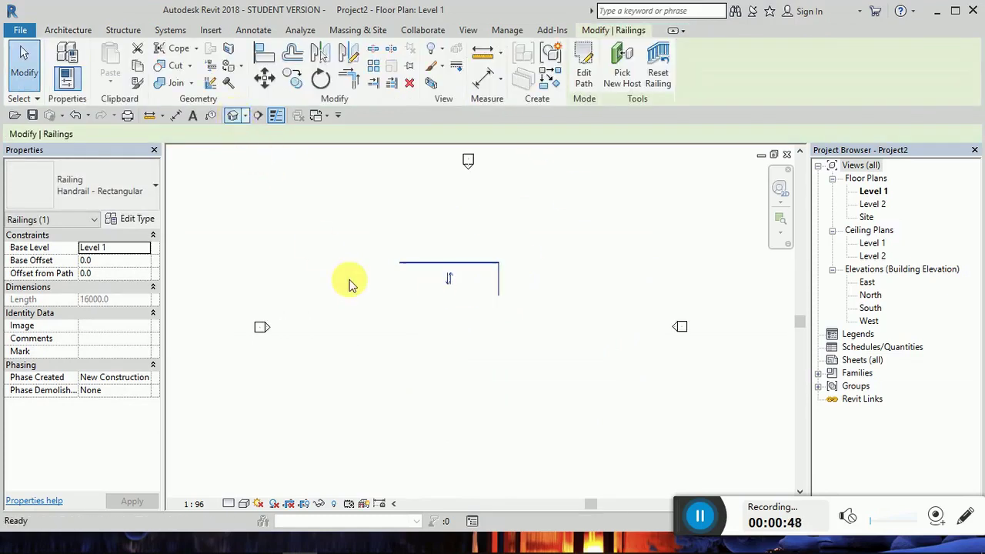
left_click(371, 291)
scroll(298, 262, "down", 2)
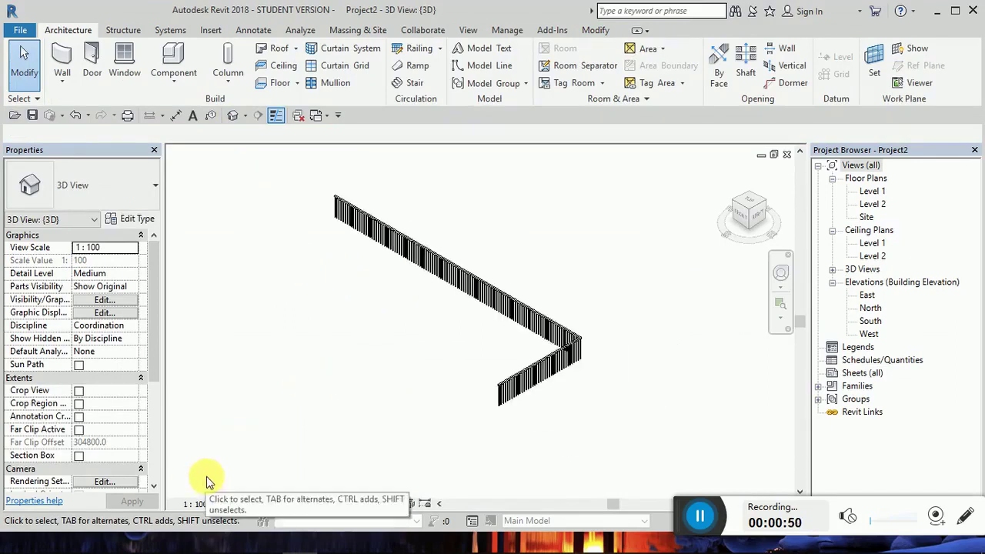
left_click(197, 504)
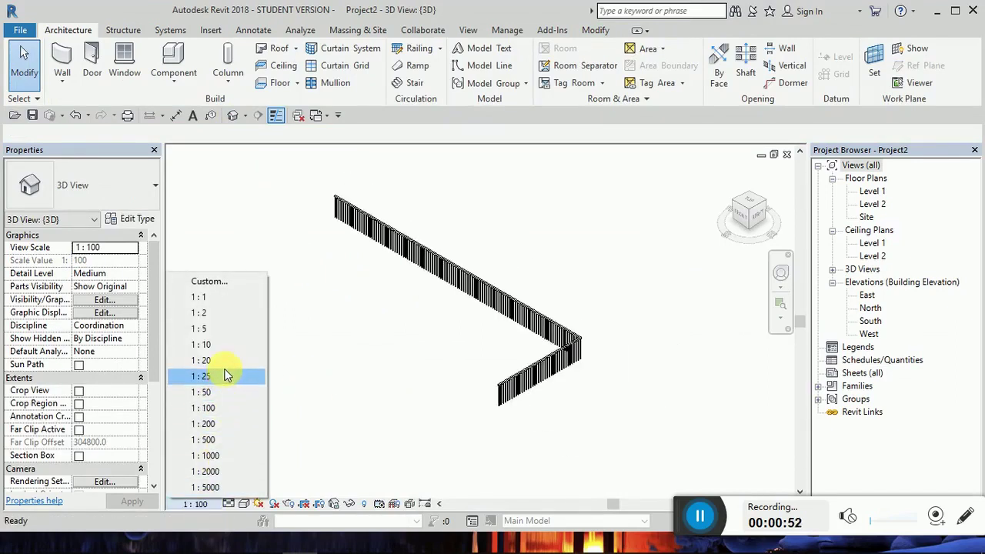
left_click(217, 393)
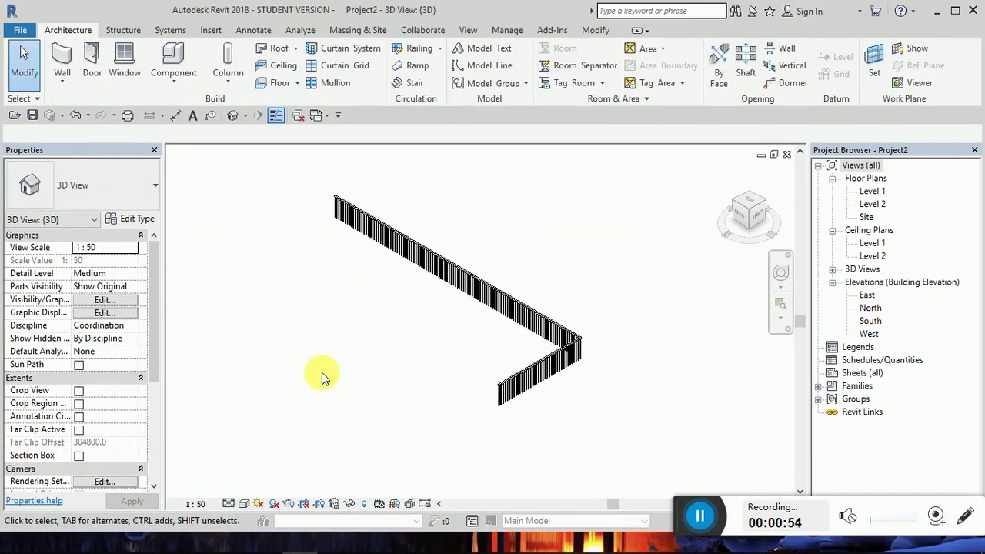
scroll(414, 378, "down", 1)
scroll(466, 360, "up", 3)
scroll(466, 360, "down", 1)
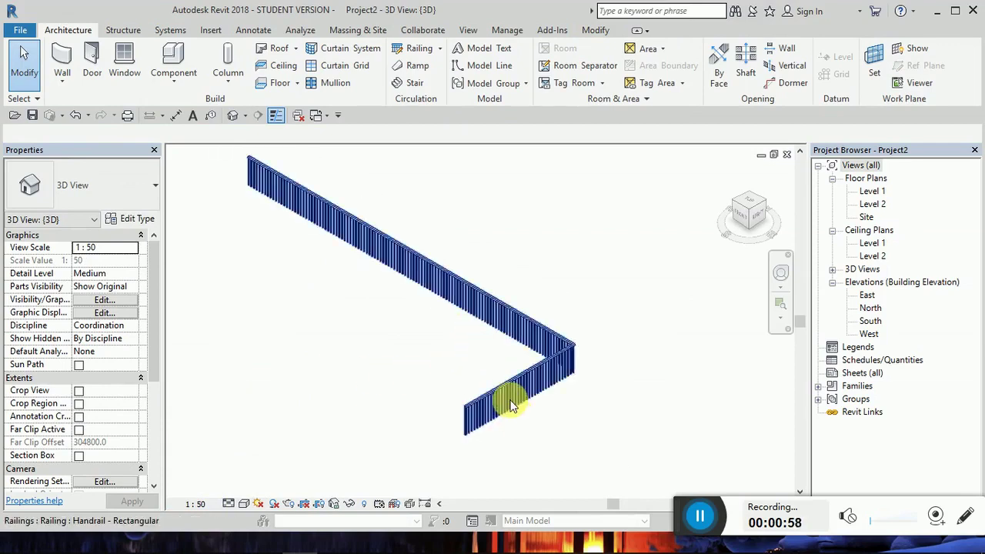
In the railing's top rail type, set the profile to Circular Handrail : 1 1/2".
left_click(512, 406)
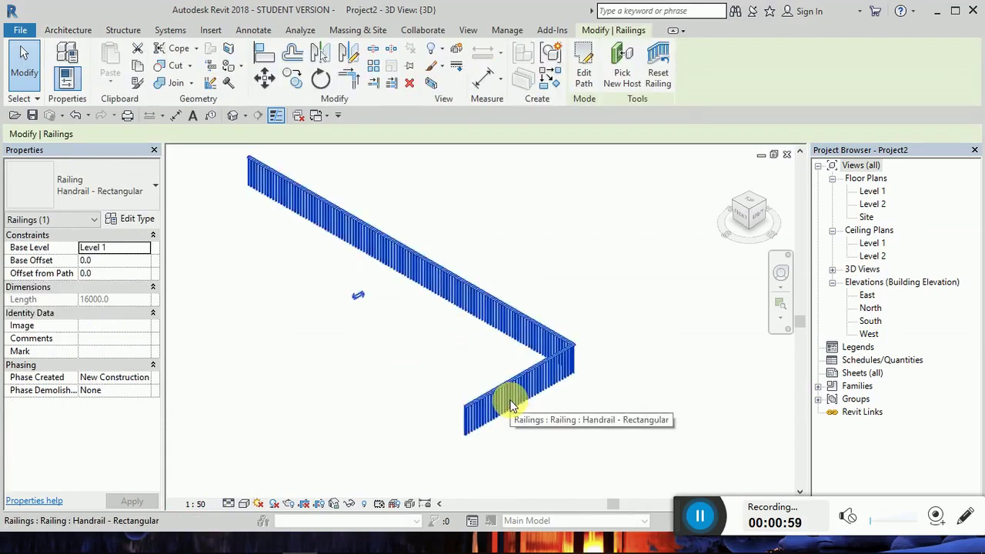
left_click(137, 221)
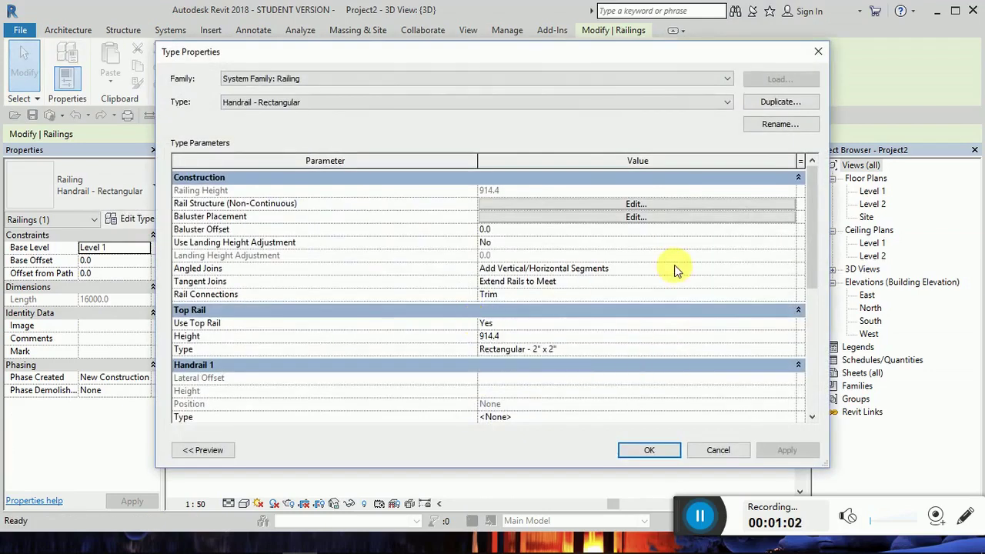
left_click(690, 352)
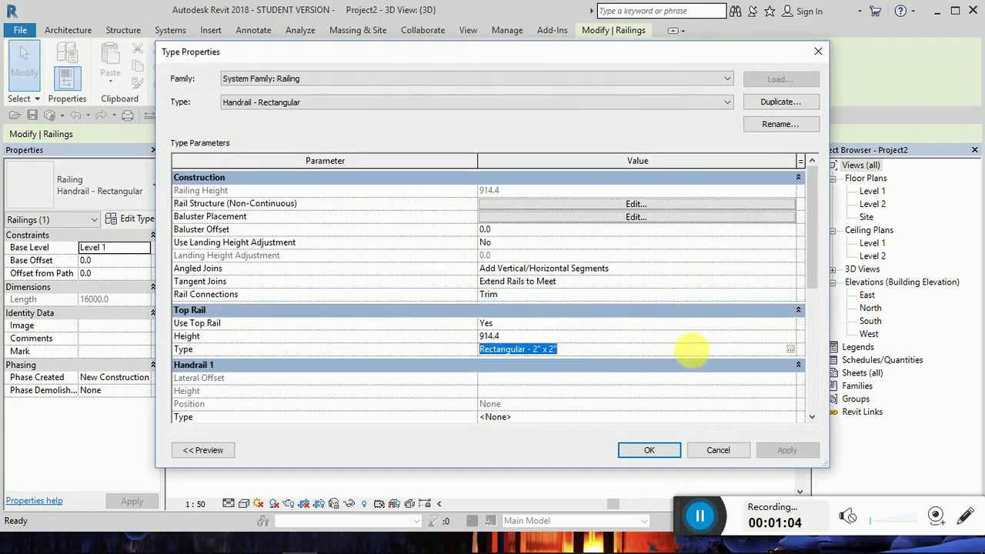
left_click(790, 350)
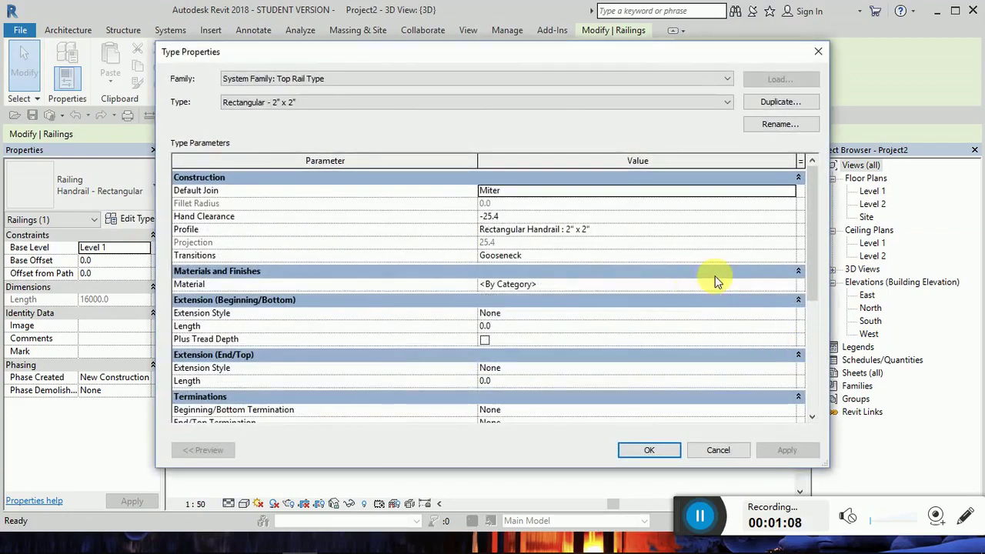
left_click(702, 234)
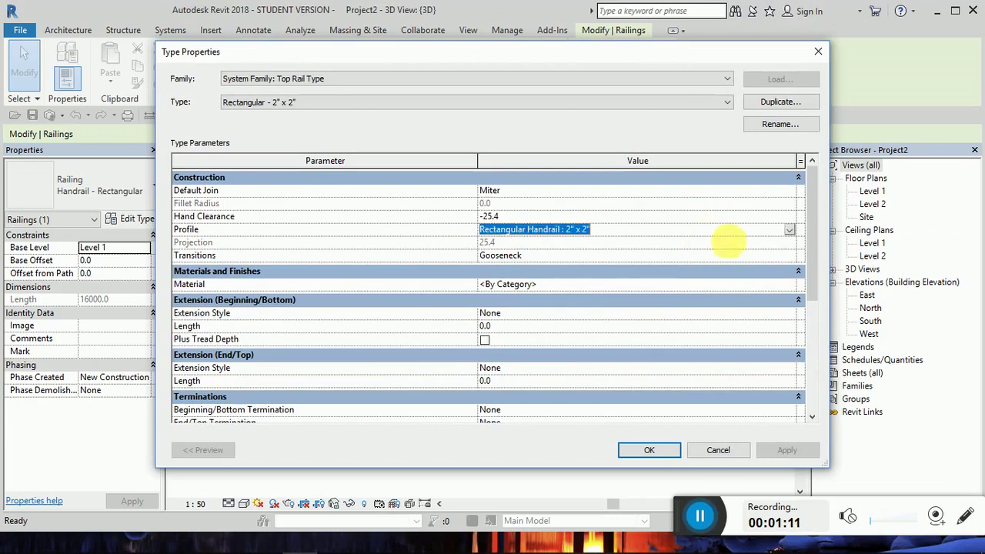
left_click(788, 230)
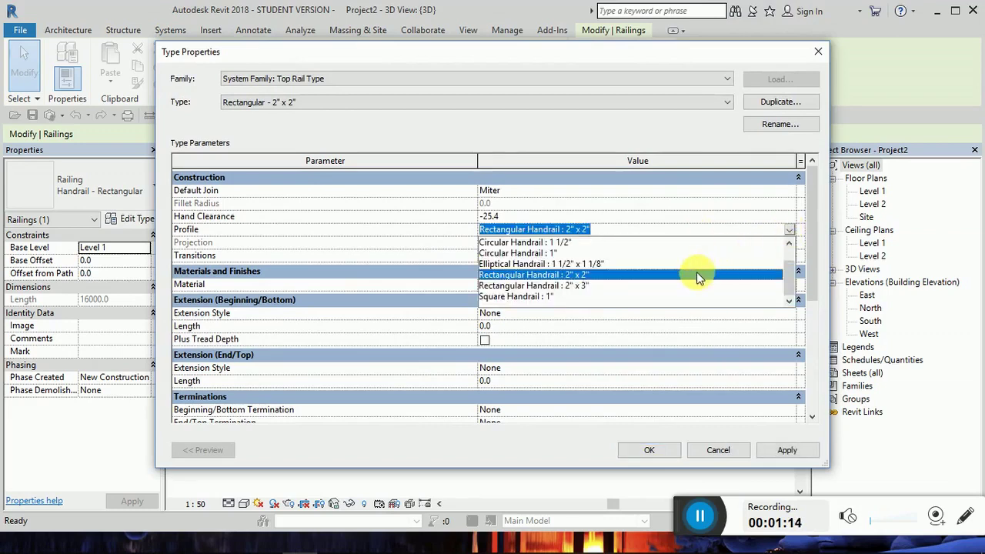
scroll(691, 273, "up", 1)
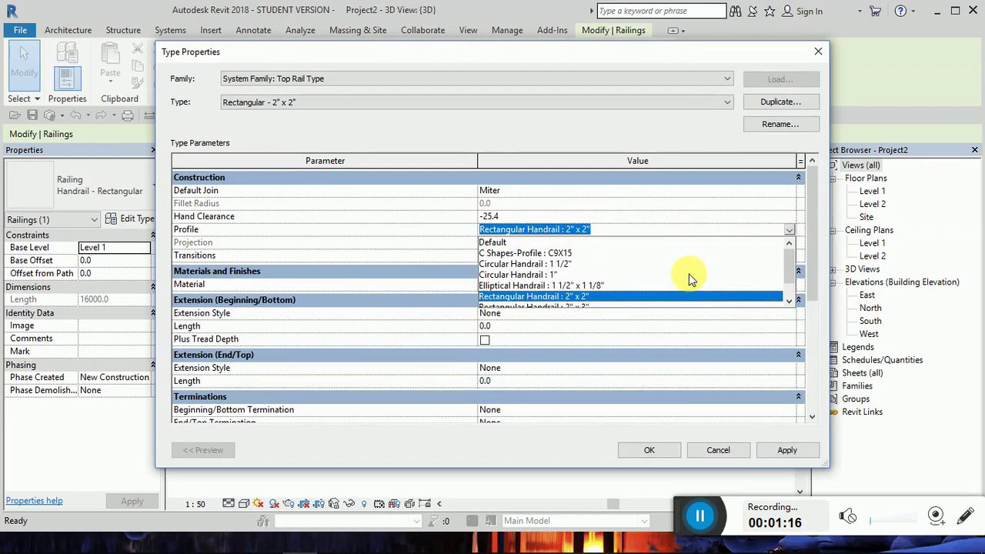
left_click(531, 264)
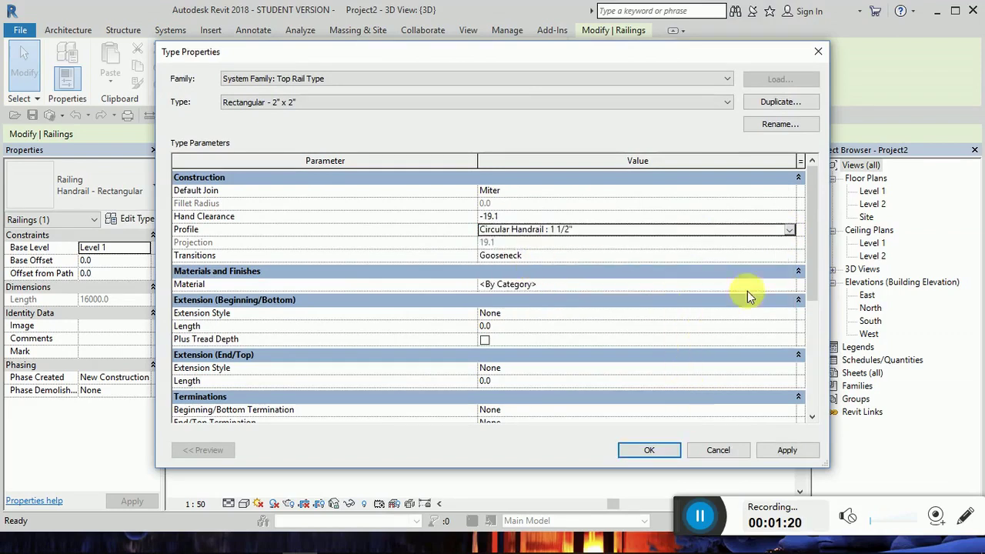
Assign the Aluminum material to the top rail type and apply the type changes.
left_click(777, 285)
left_click(791, 285)
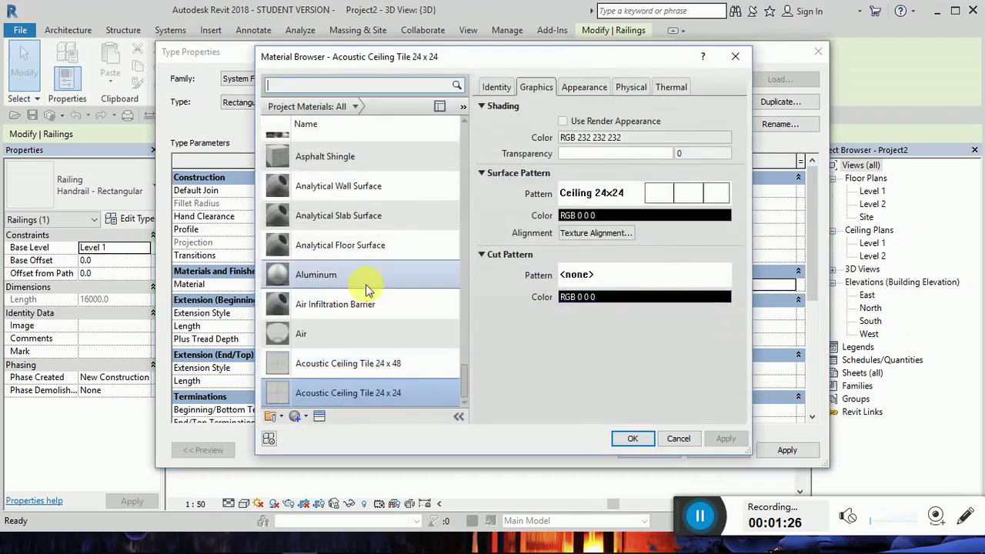
left_click(337, 280)
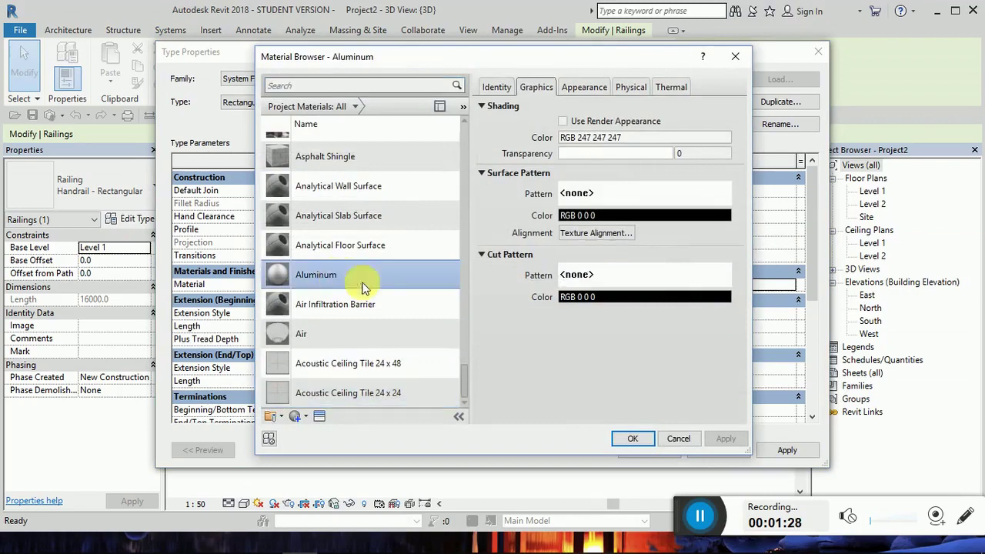
left_click(624, 437)
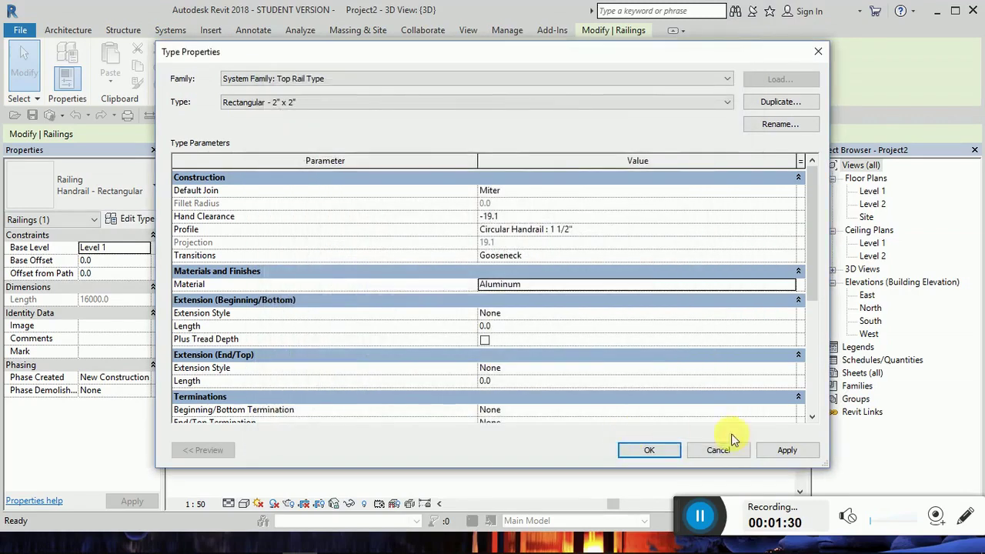
left_click(785, 451)
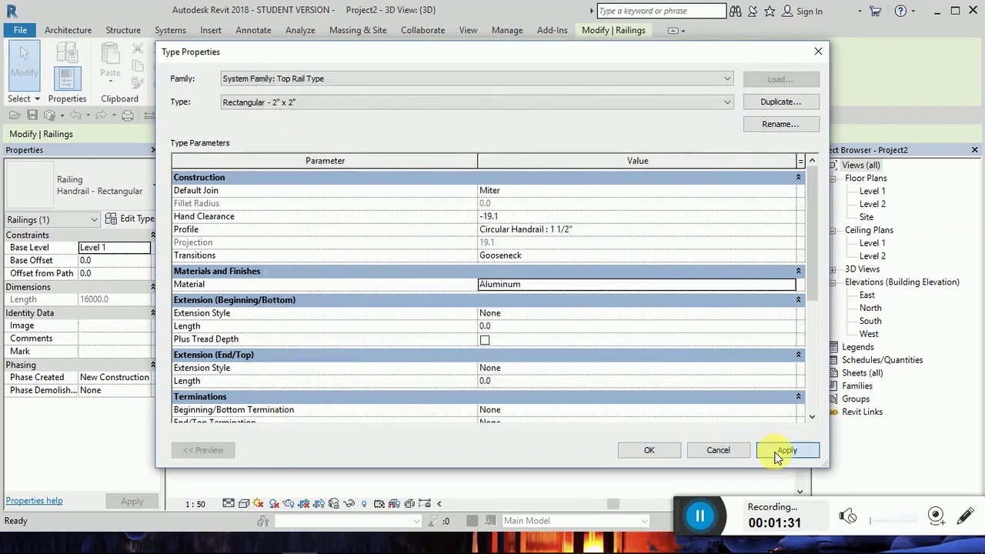
left_click(649, 451)
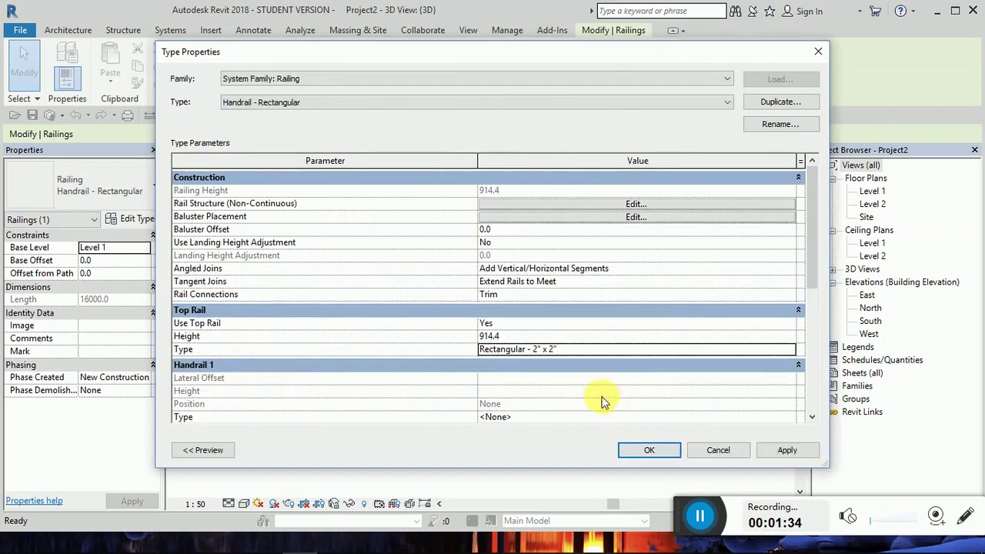
Set the top rail height to 1590 mm and apply it to the railing type.
left_click(508, 339)
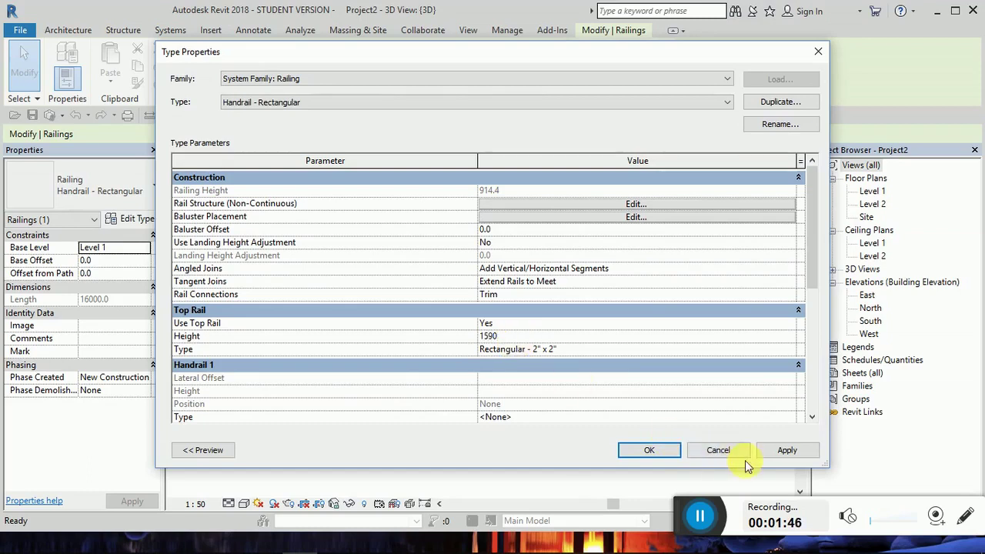
left_click(793, 454)
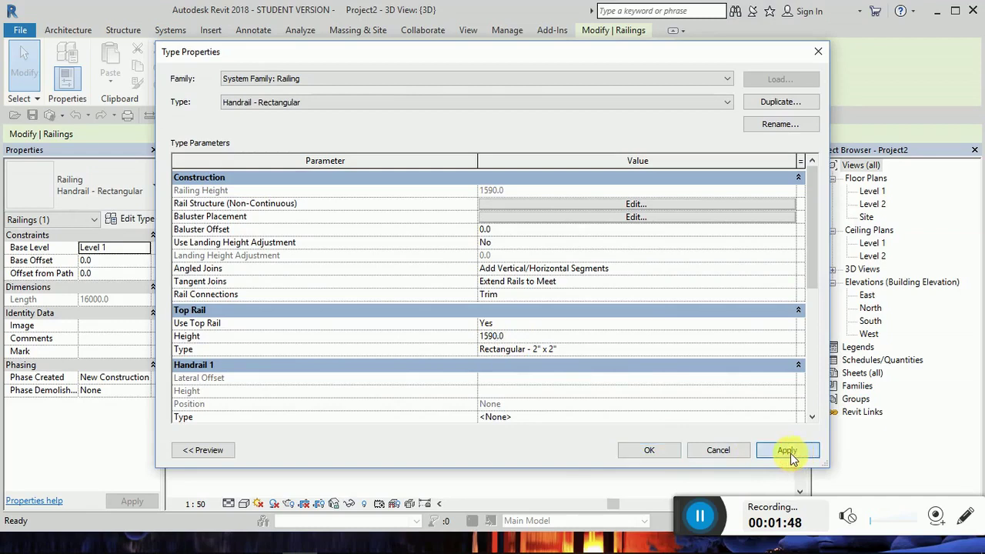
left_click(652, 451)
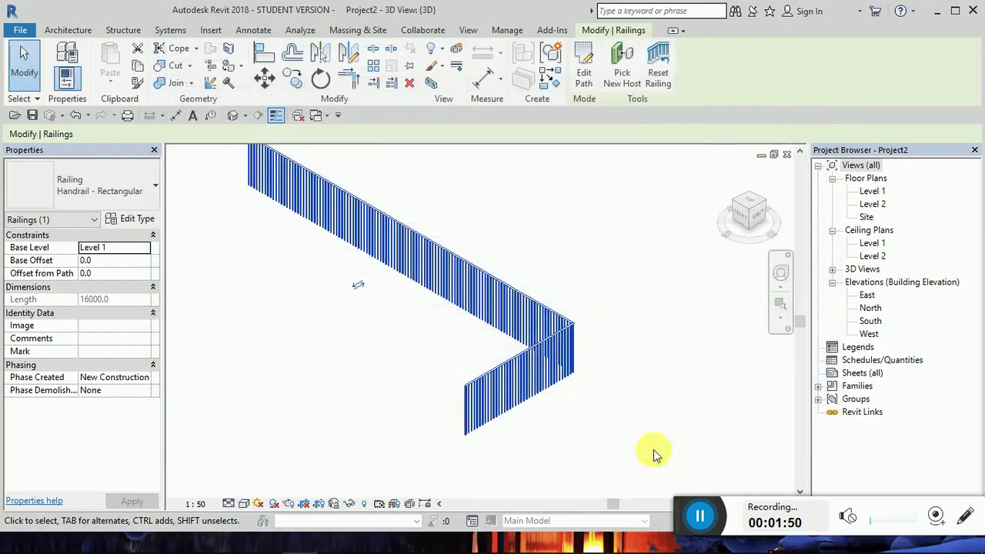
left_click(577, 424)
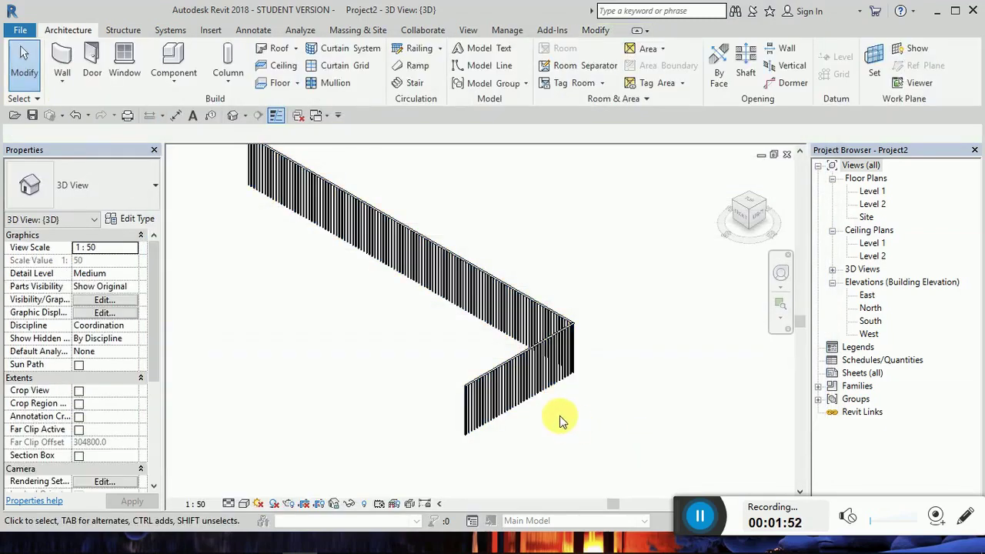
left_click(535, 364)
left_click(375, 394)
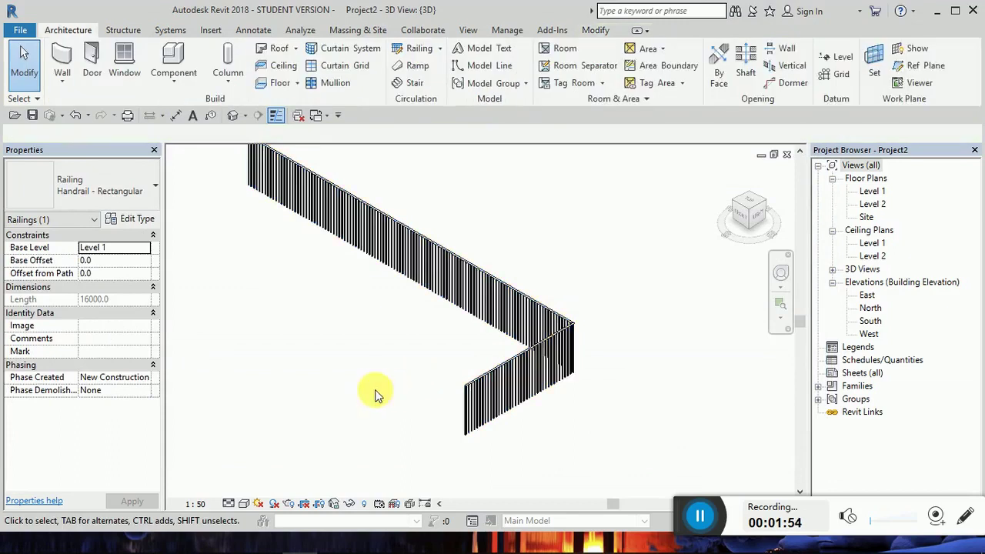
Examine the non-continuous rail structure in the selected railing's type properties.
left_click(492, 392)
left_click(136, 220)
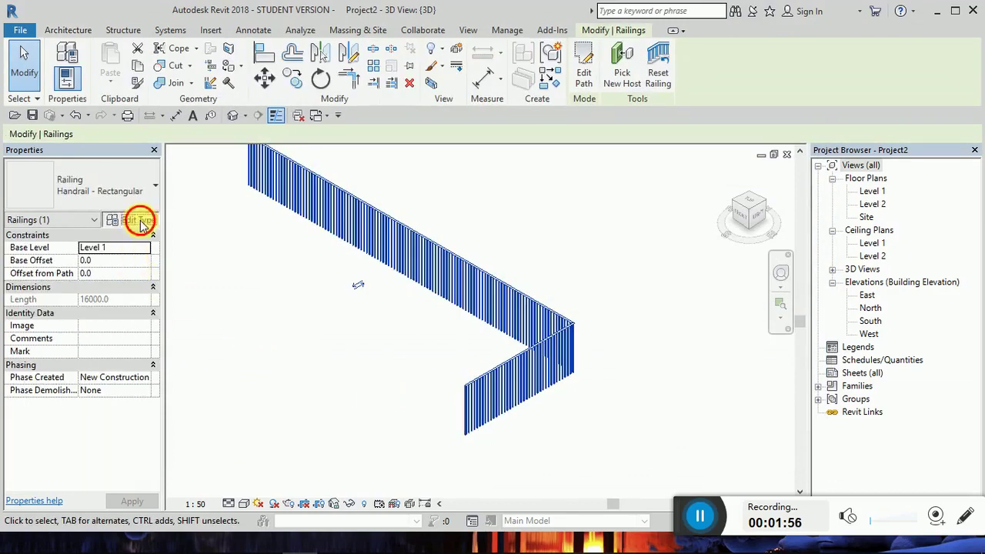
left_click(693, 205)
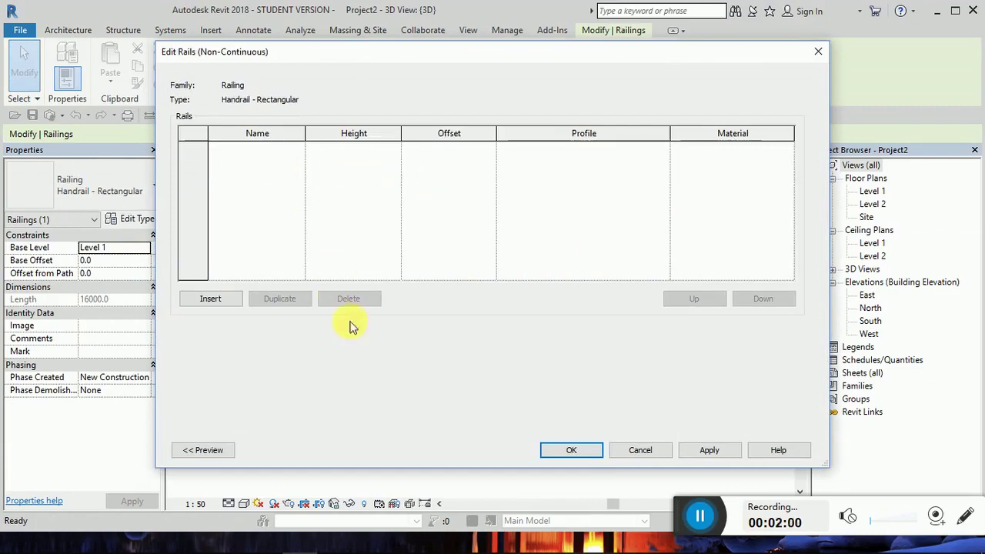
left_click(590, 451)
Examine the baluster families available for the regular baluster in the railing type's baluster placement settings, then close the dialogs and deselect the railing.
left_click(709, 217)
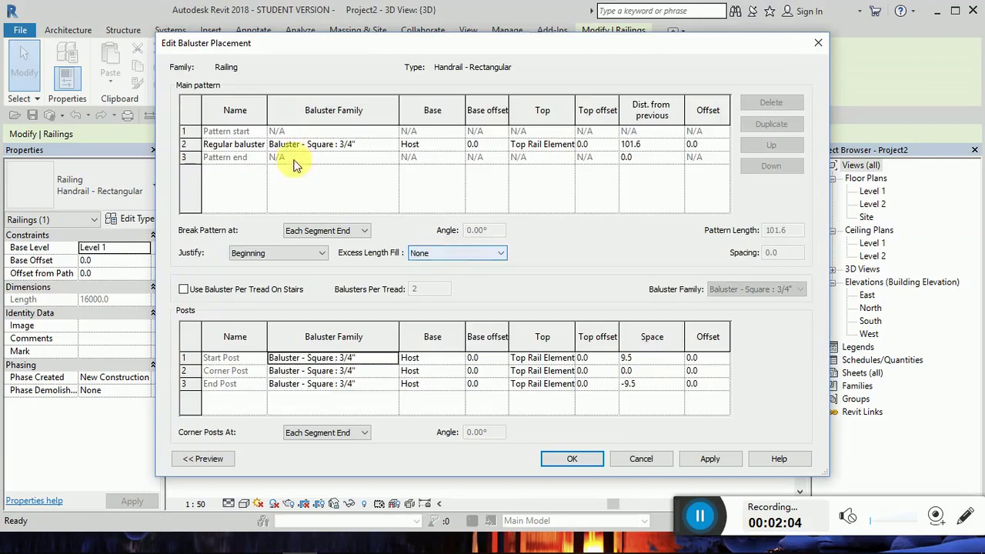
left_click(370, 146)
left_click(392, 145)
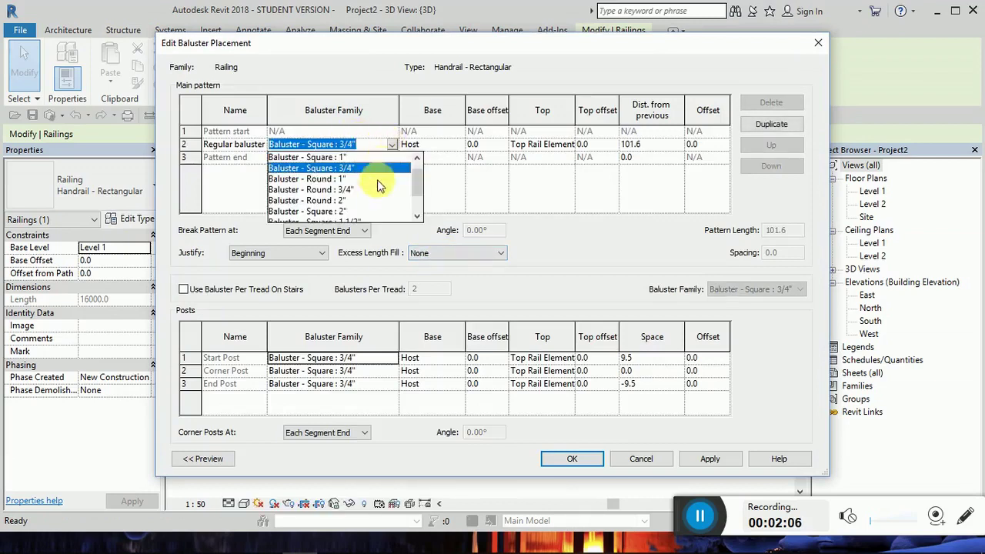
scroll(350, 219, "down", 1)
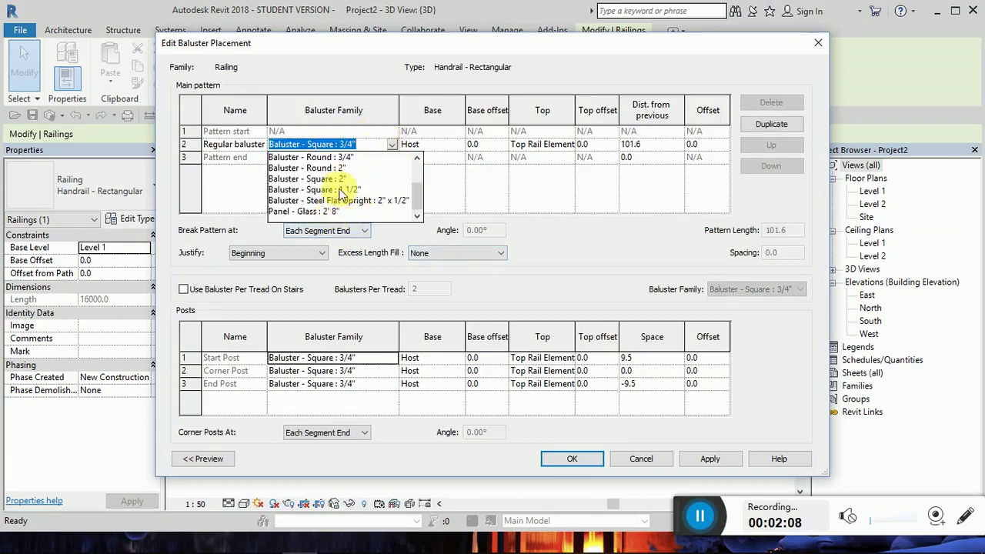
scroll(344, 198, "up", 2)
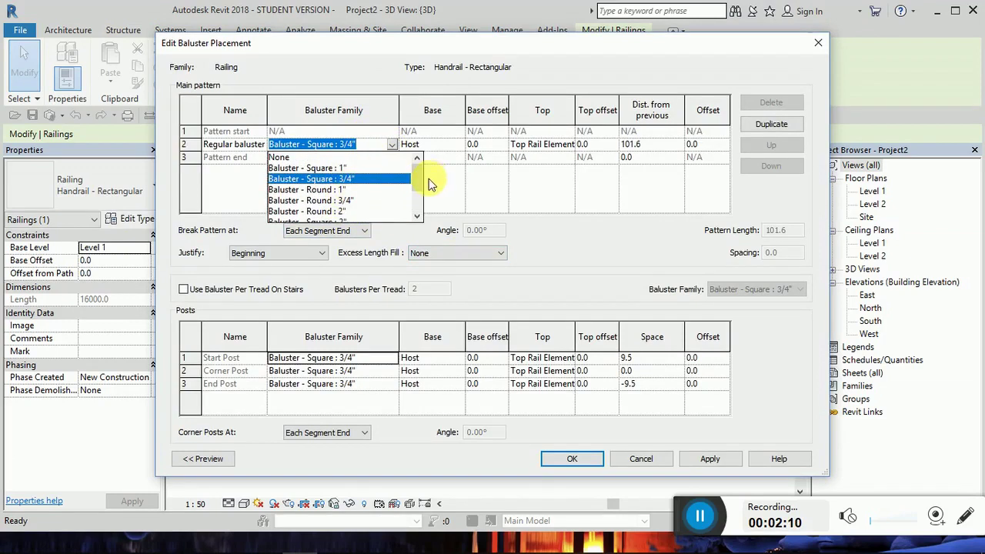
left_click(493, 198)
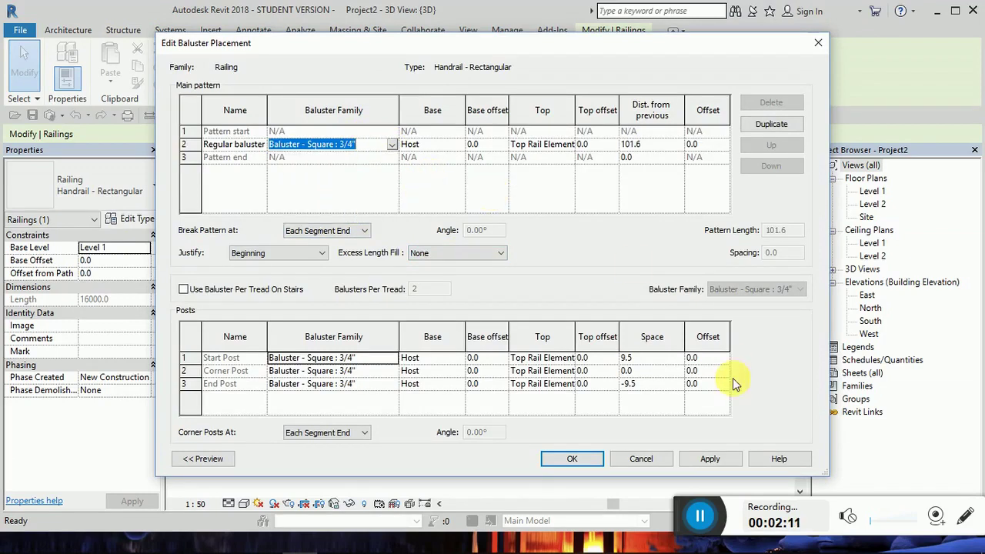
left_click(633, 460)
left_click(651, 450)
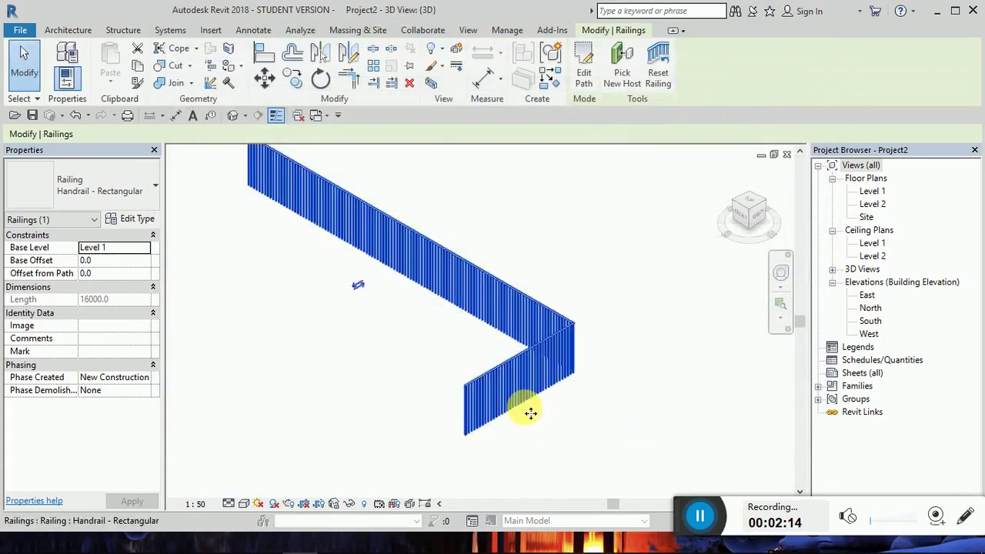
key("Escape")
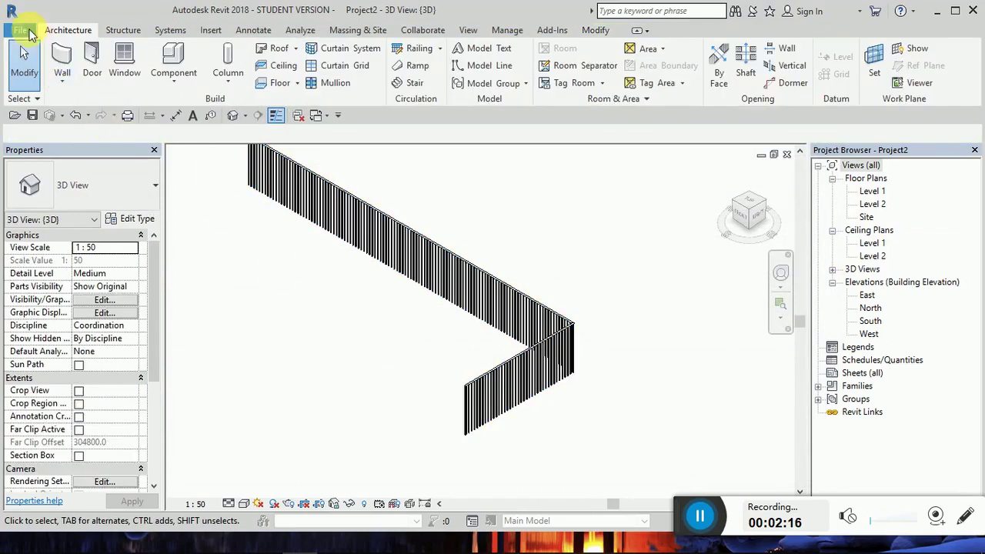
Create a new family from the Metric Baluster-Post.rft template in the English family templates folder.
left_click(28, 34)
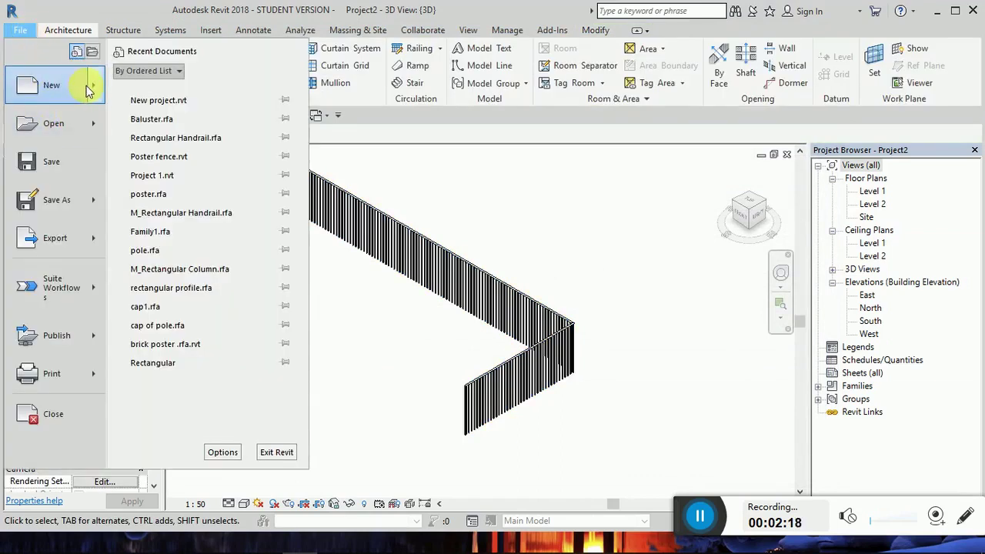
mouse_move(90, 89)
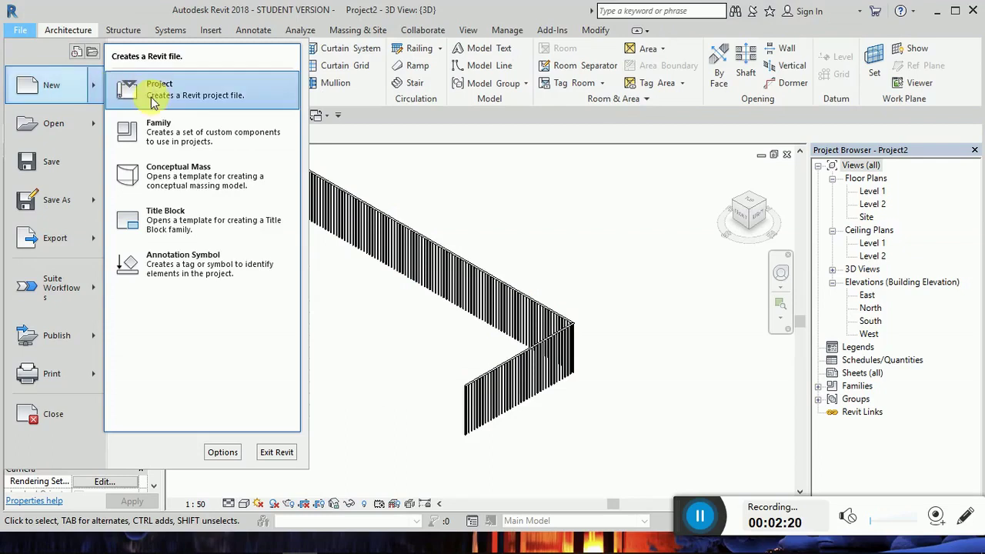
left_click(158, 133)
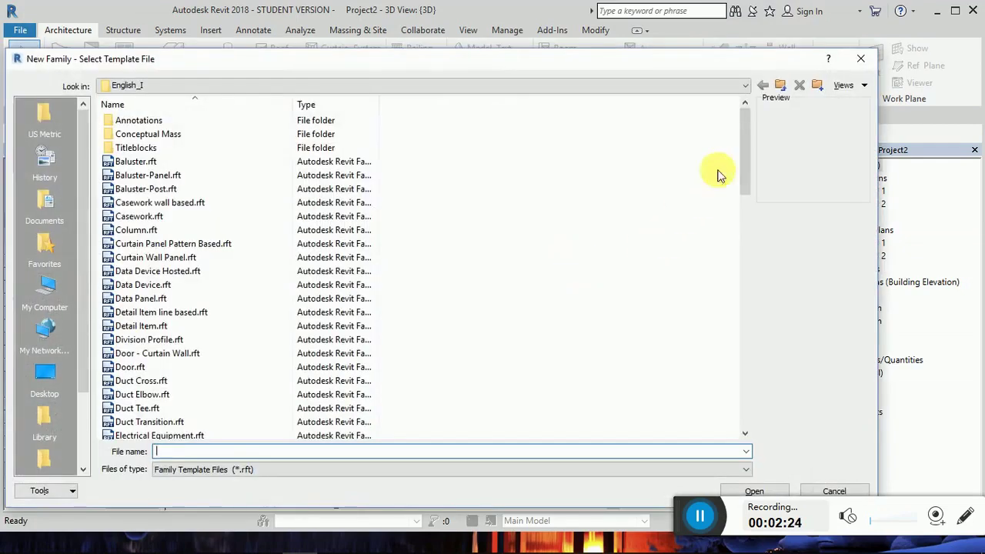
left_click(781, 86)
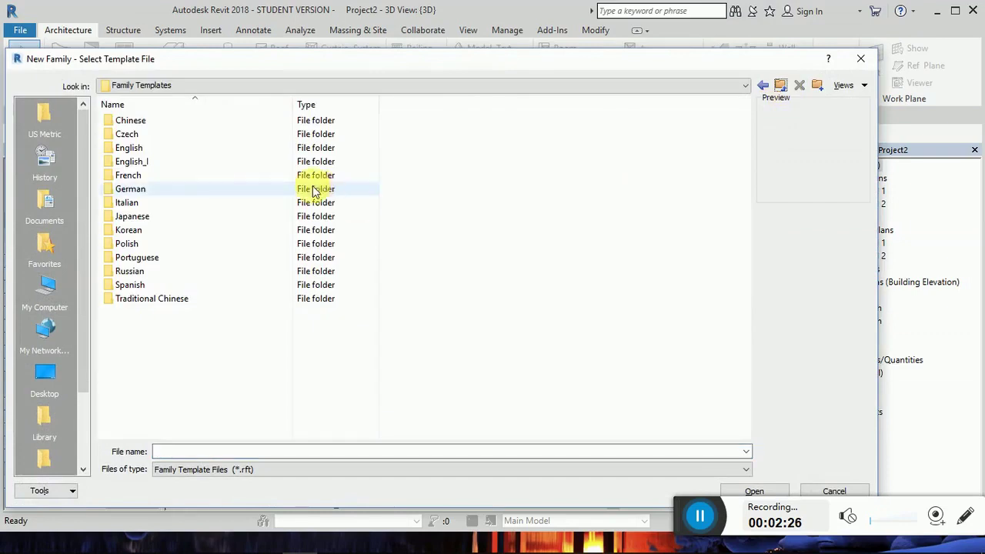
double_click(145, 148)
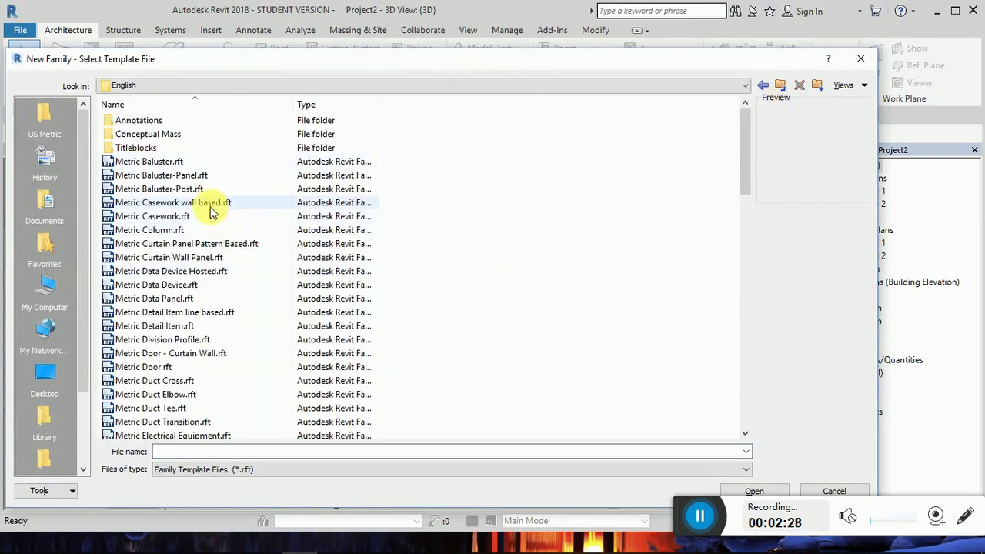
left_click(187, 189)
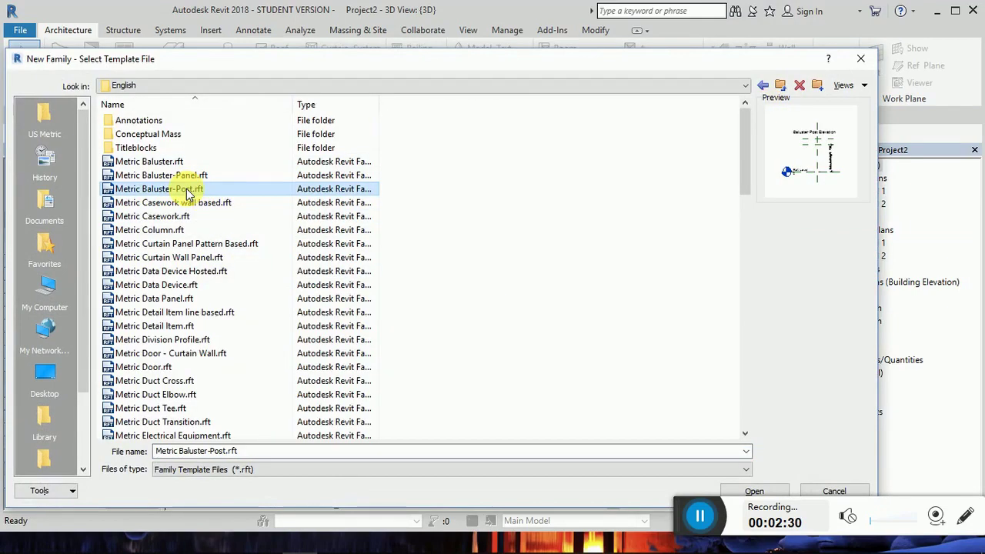
left_click(754, 492)
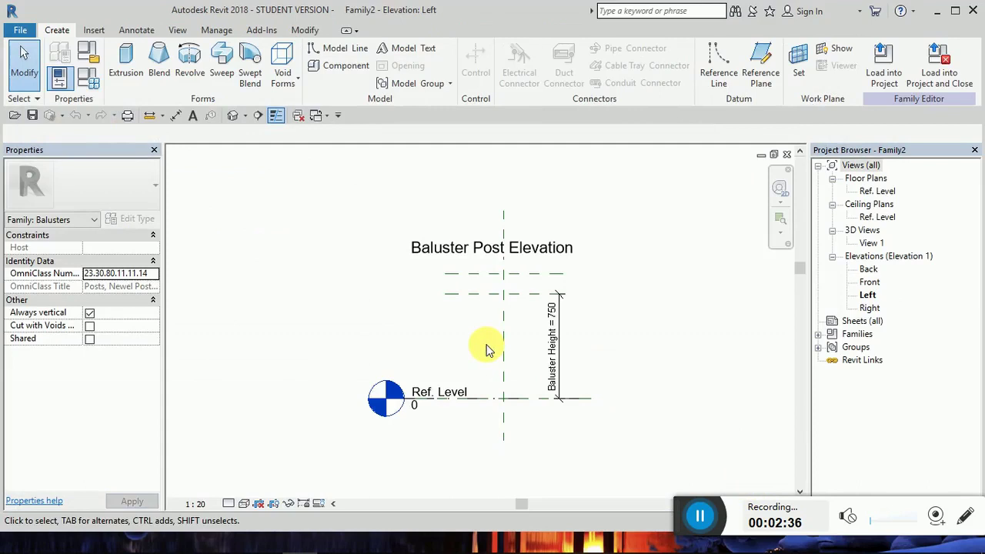
Check the project units of the new baluster post family.
scroll(469, 347, "down", 3)
scroll(477, 341, "up", 3)
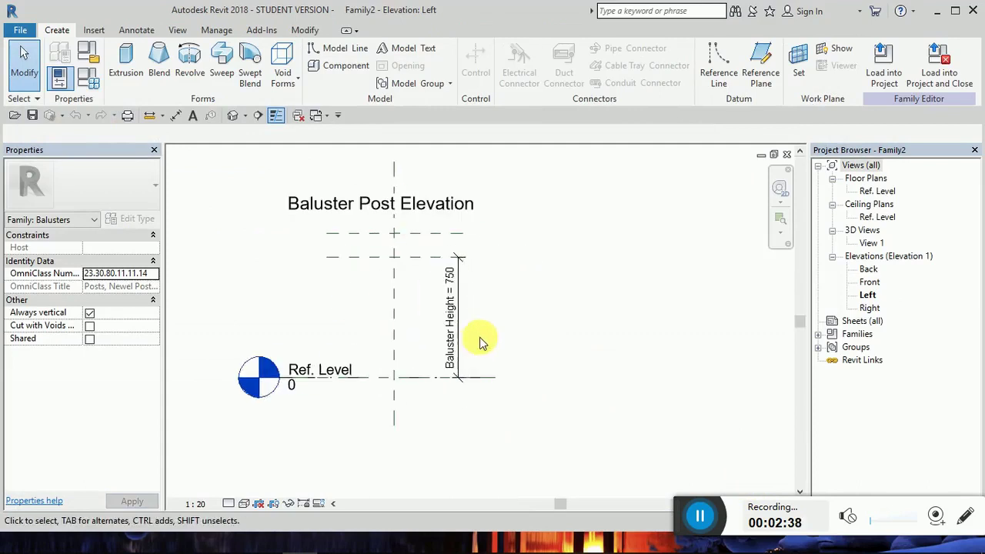
key("u")
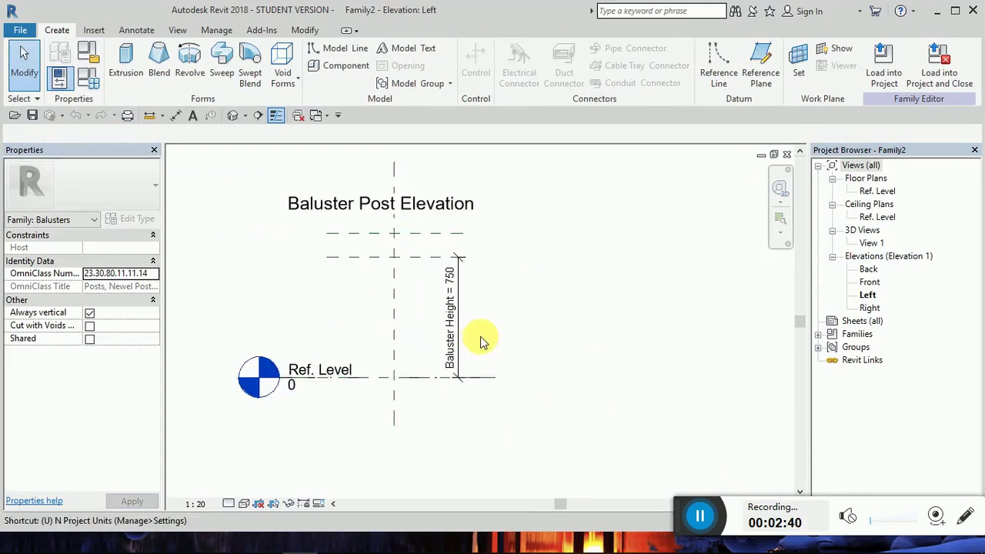
key("n")
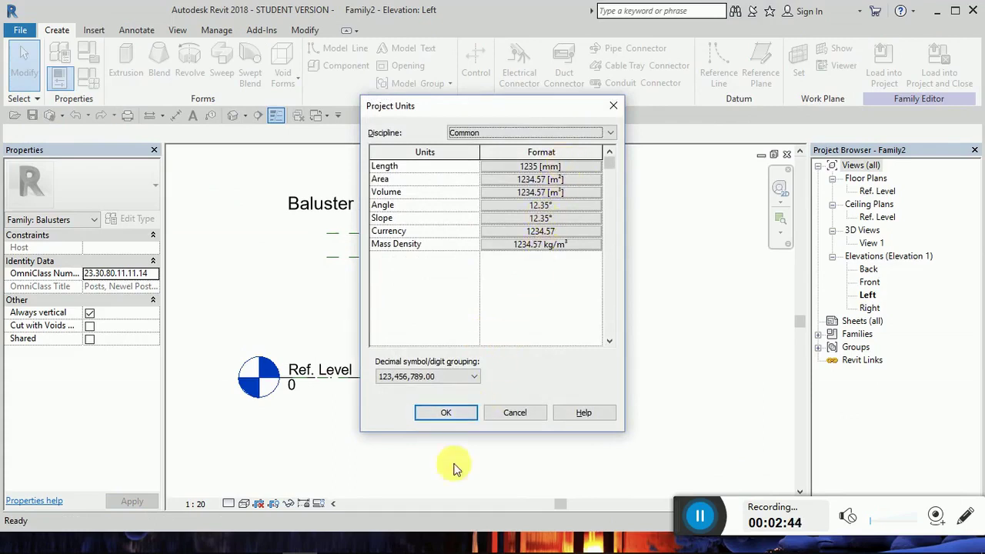
left_click(442, 414)
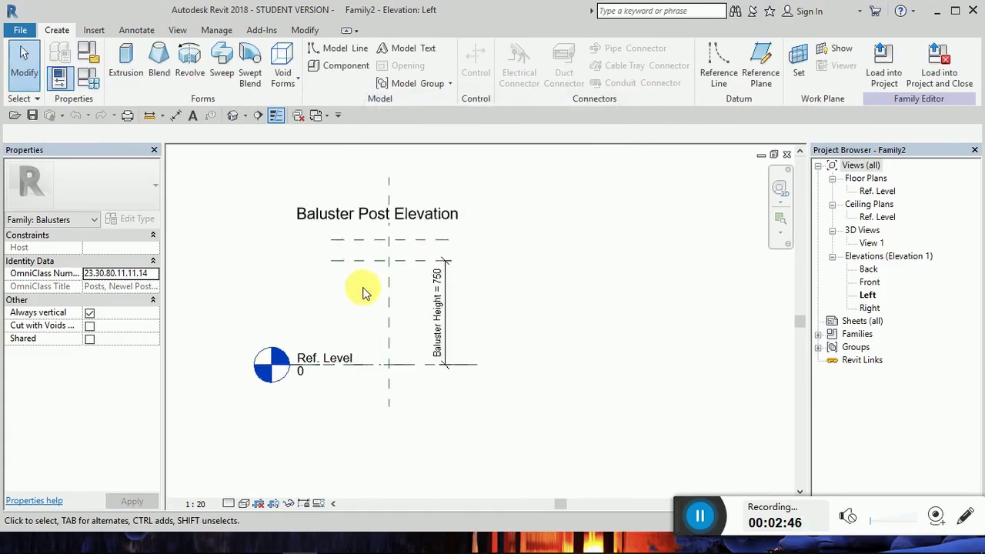
Increase the default Baluster Height parameter in the family types and apply the change.
scroll(330, 220, "up", 3)
scroll(508, 341, "down", 2)
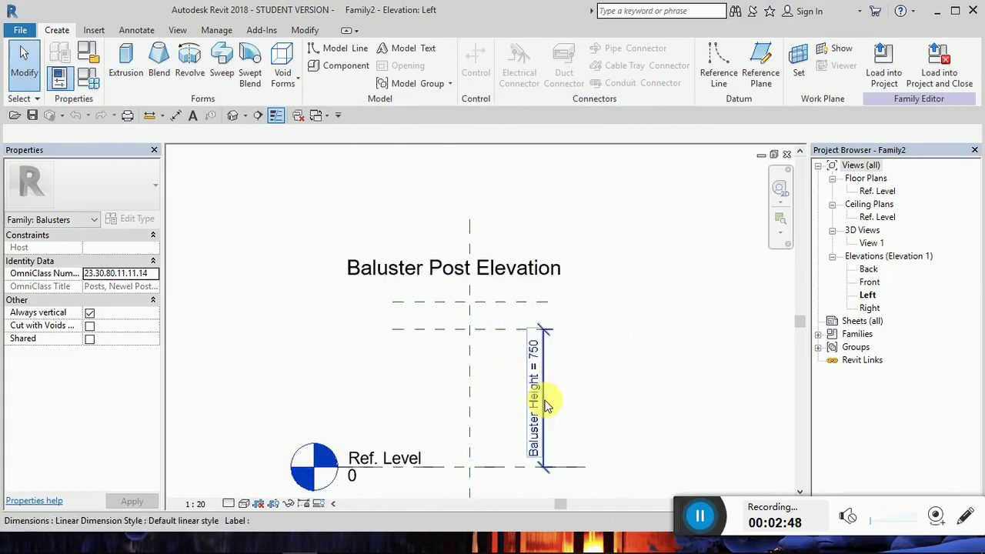
left_click(545, 407)
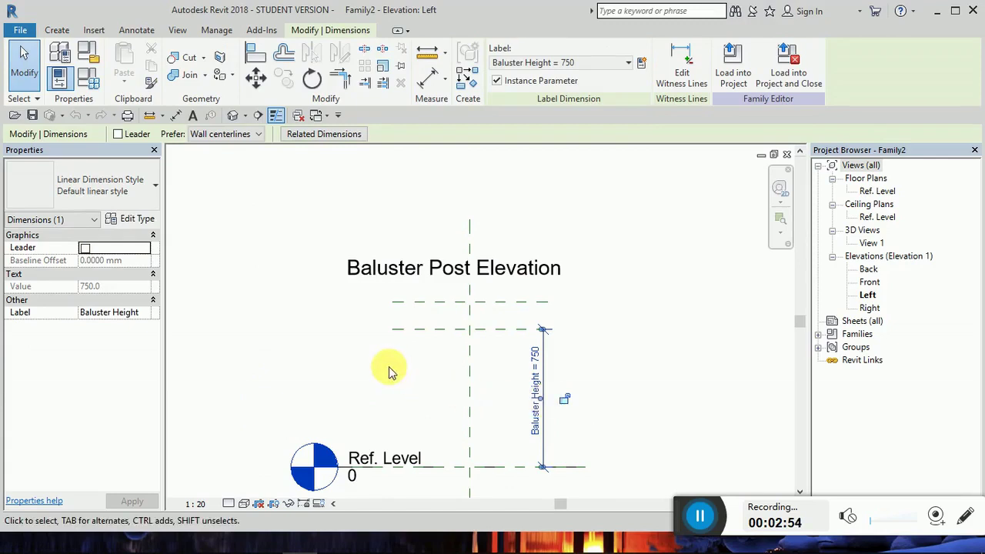
left_click(89, 78)
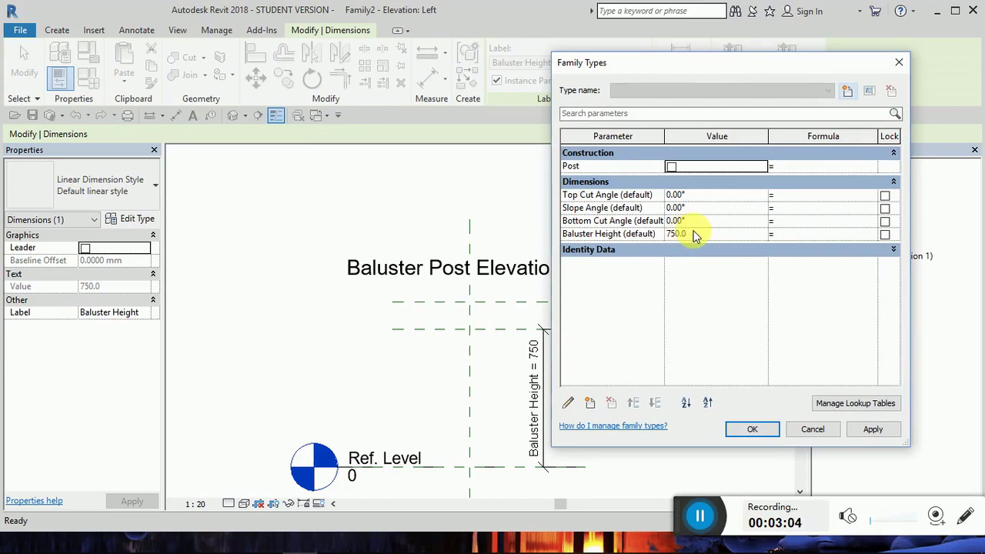
left_click(700, 241)
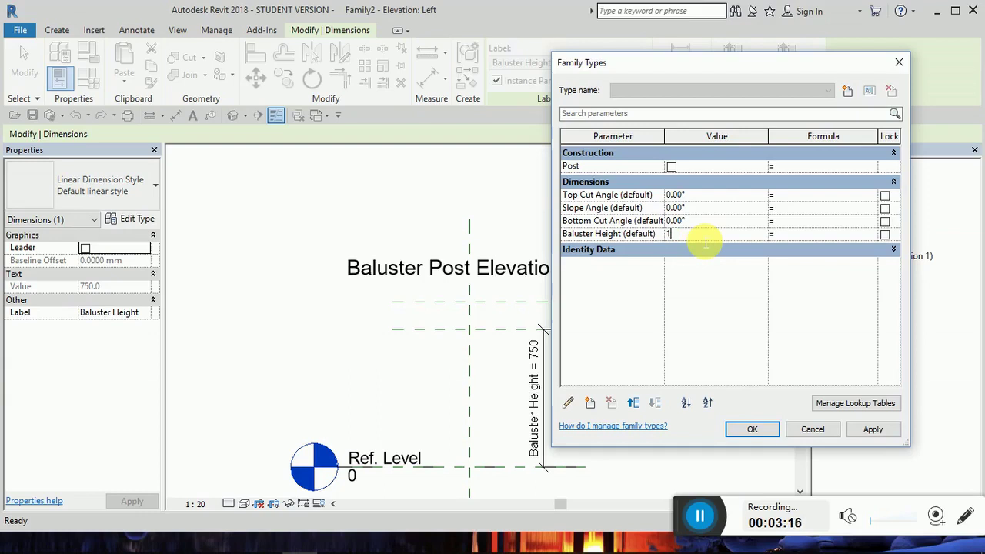
left_click(865, 429)
left_click(752, 431)
scroll(346, 358, "down", 3)
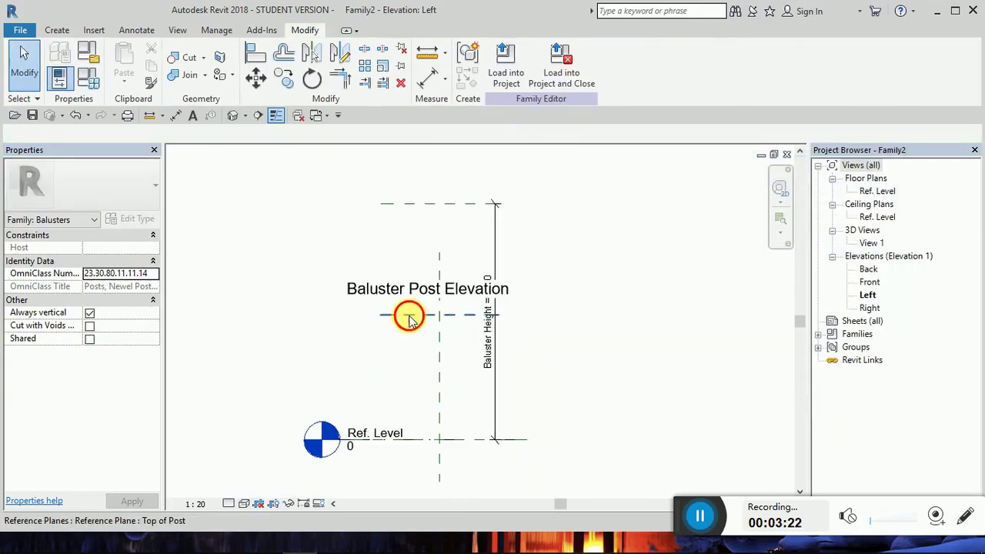
Move the Top of Post reference plane up above the plane that marks the baluster height.
left_click(408, 316)
left_click_drag(420, 321, 419, 169)
left_click(606, 351)
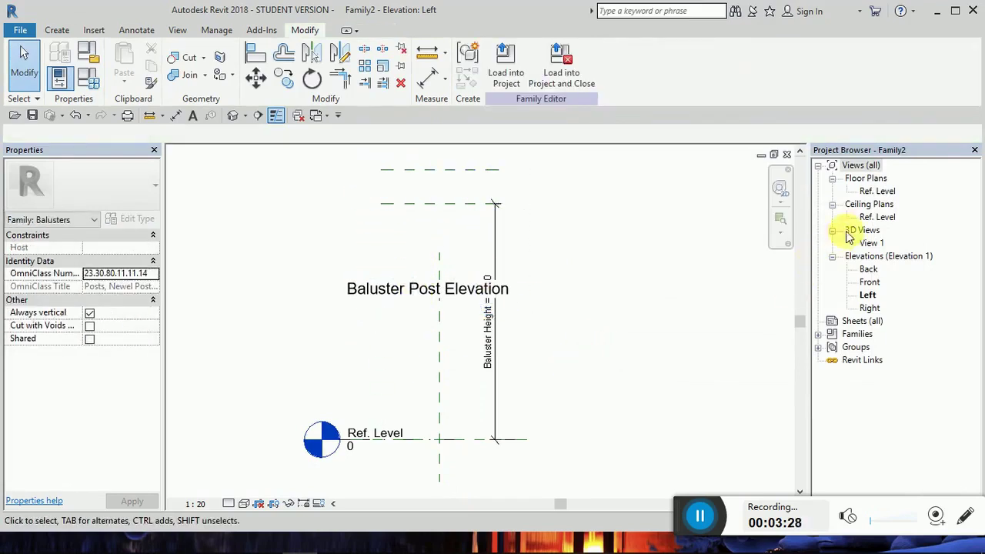
Open the Ref. Level floor plan of the baluster family.
double_click(876, 192)
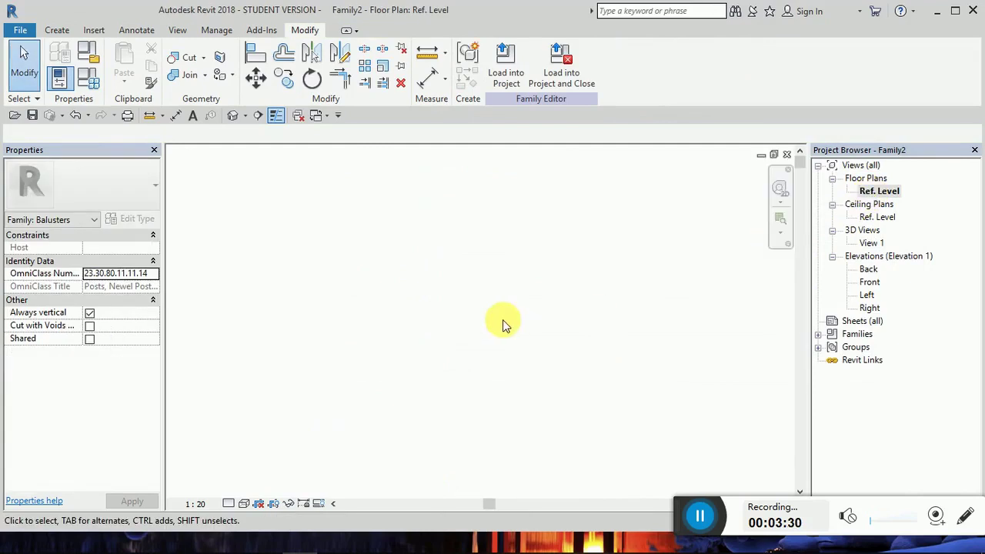
key("z")
key("a")
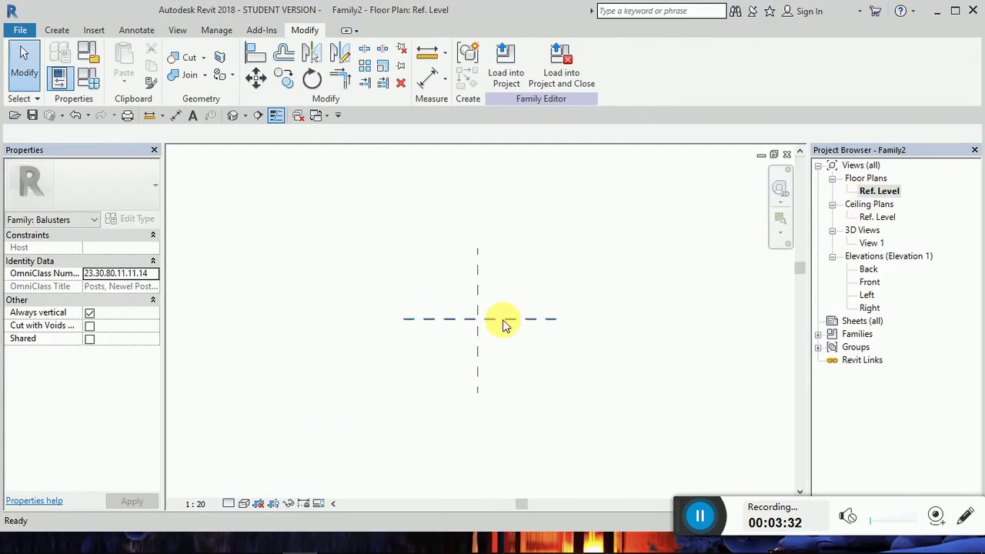
Start an extrusion and sketch two horizontal lines about 540 mm long, one above and one below the horizontal reference plane.
left_click(56, 30)
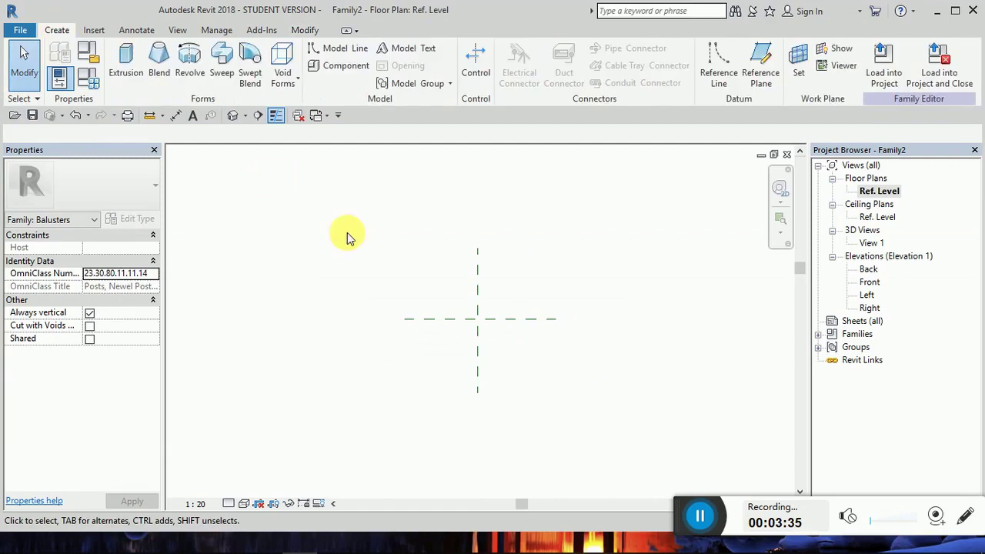
left_click(125, 62)
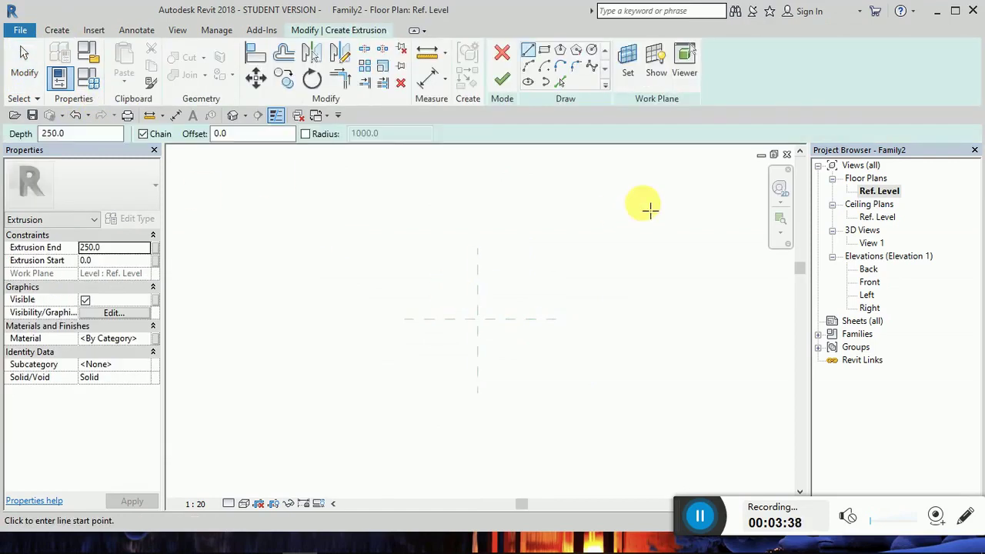
left_click(401, 271)
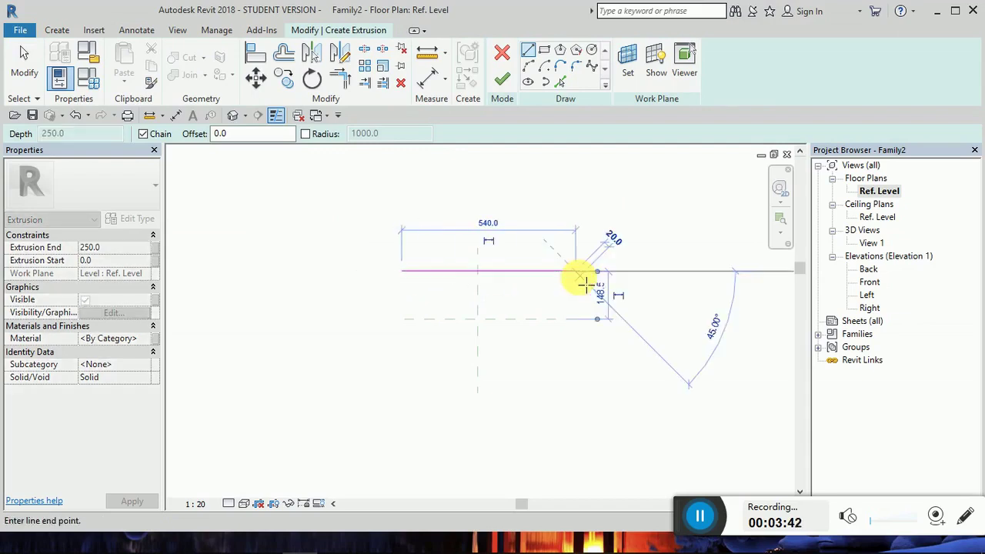
left_click(585, 285)
key("Escape")
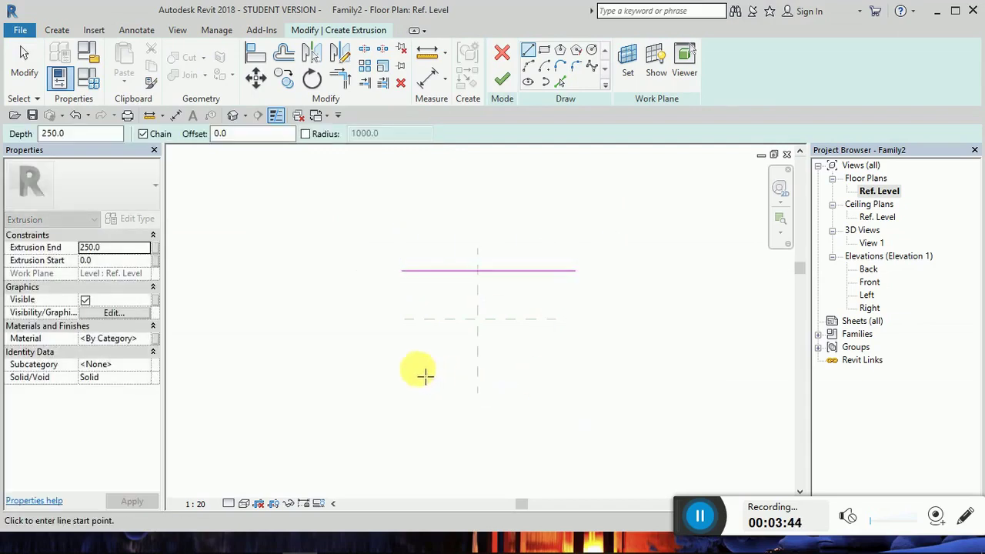
left_click(402, 368)
left_click(573, 368)
key("Escape")
key("Escape")
Sketch two vertical lines about 640 mm long on either side of the vertical reference plane, crossing both horizontal sketch lines.
key("l")
key("i")
left_click(418, 176)
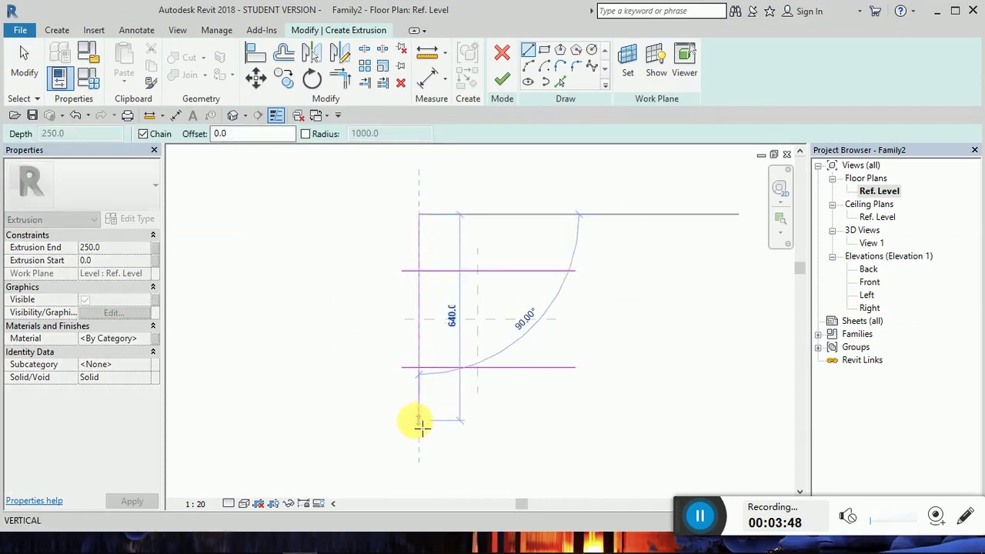
left_click(419, 420)
key("Escape")
left_click(550, 215)
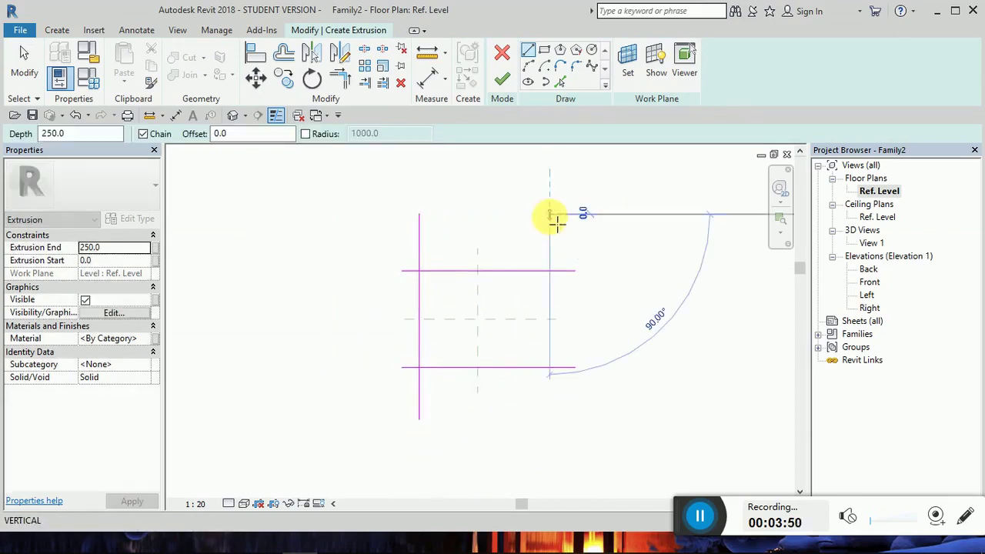
left_click(550, 427)
key("Escape")
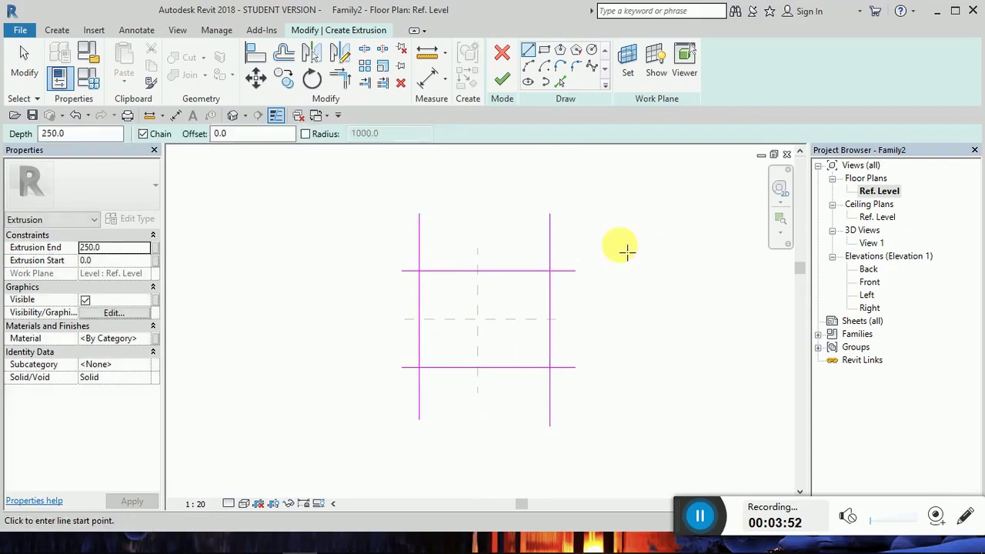
Place an aligned dimension string across the two vertical sketch lines and the vertical reference plane between them.
left_click(427, 77)
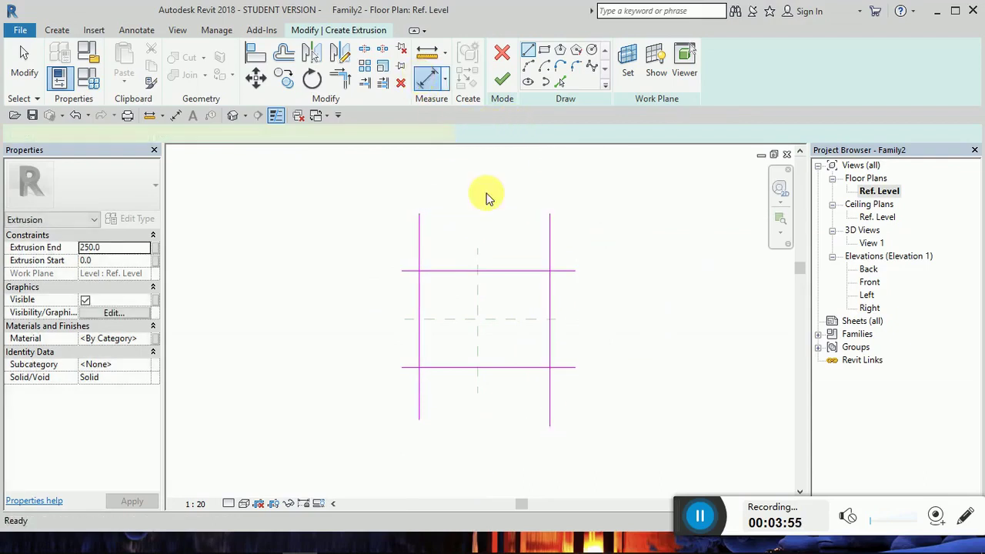
left_click(421, 296)
left_click(480, 299)
left_click(549, 303)
left_click(541, 221)
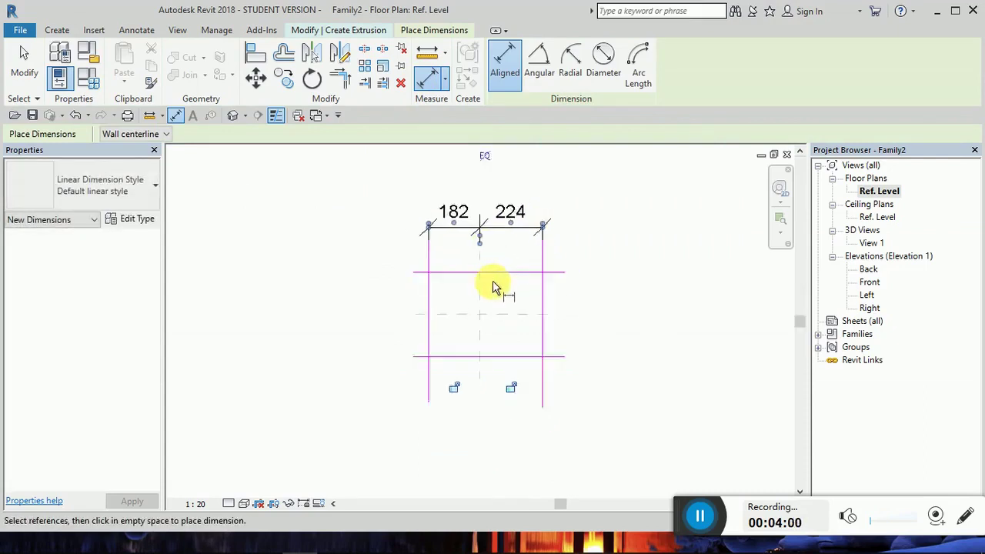
Make the two segments of the horizontal dimension string equal and add an overall dimension between the two vertical sketch lines.
scroll(483, 279, "down", 2)
left_click(485, 188)
scroll(487, 191, "up", 2)
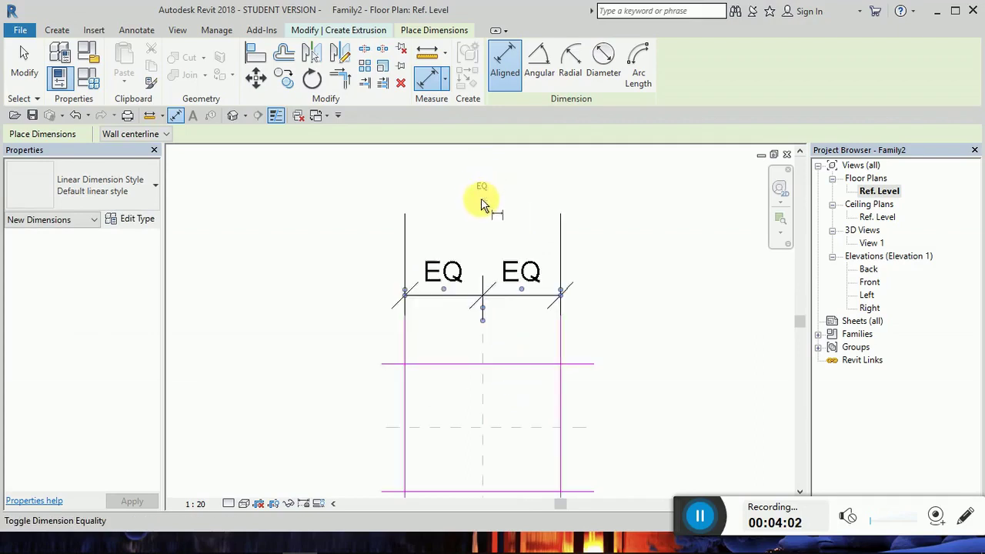
left_click(406, 342)
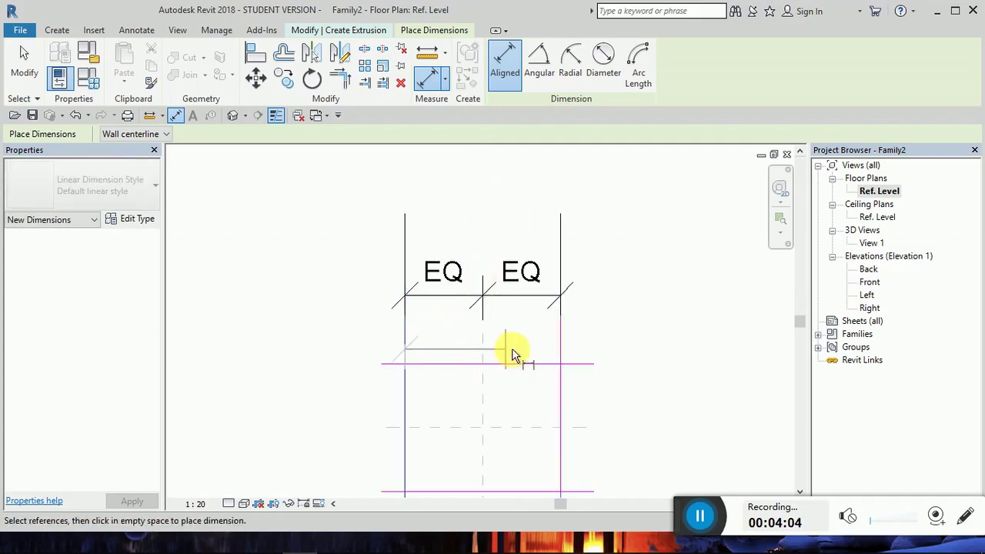
left_click(558, 341)
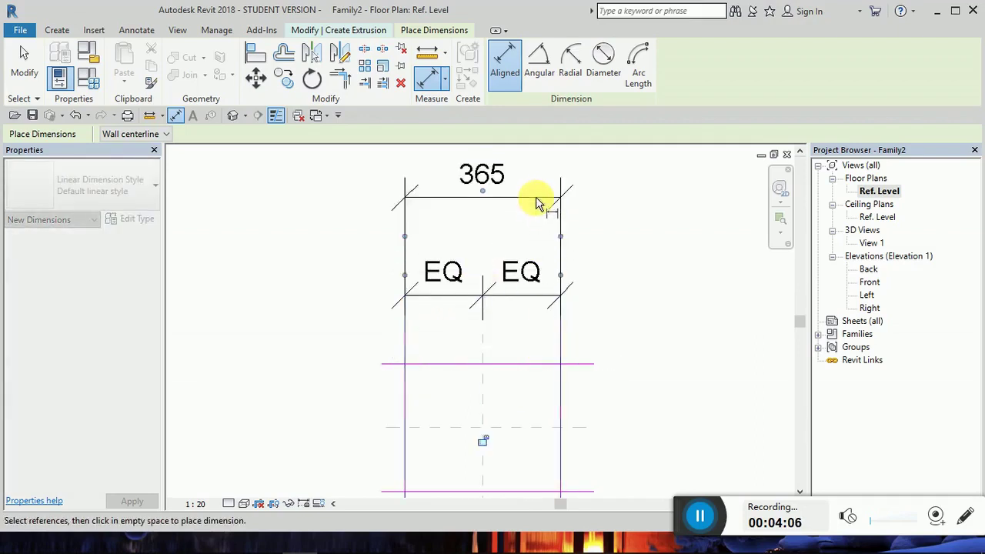
left_click(538, 201)
scroll(479, 193, "down", 1)
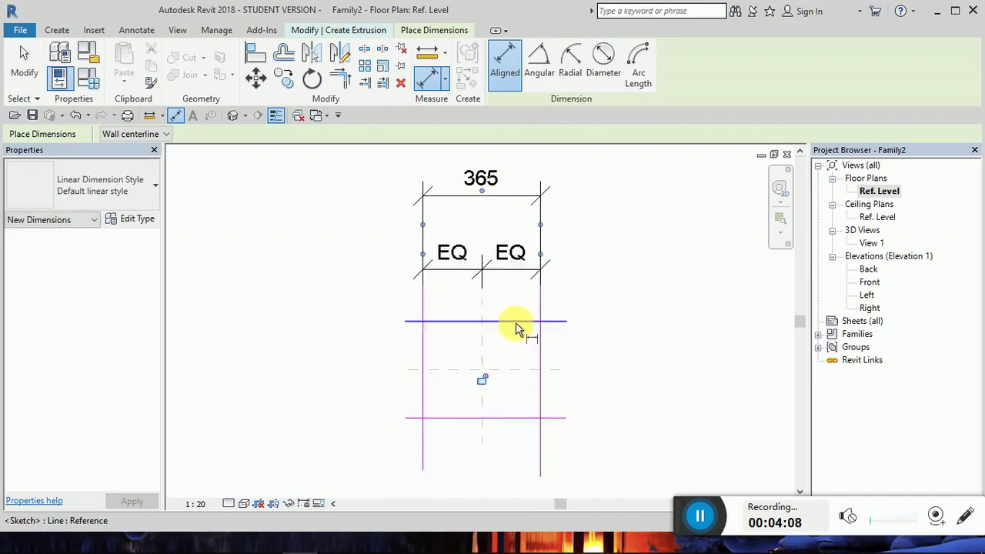
Dimension the two horizontal sketch lines through the horizontal reference plane and make both segments equal.
left_click(517, 322)
left_click(514, 417)
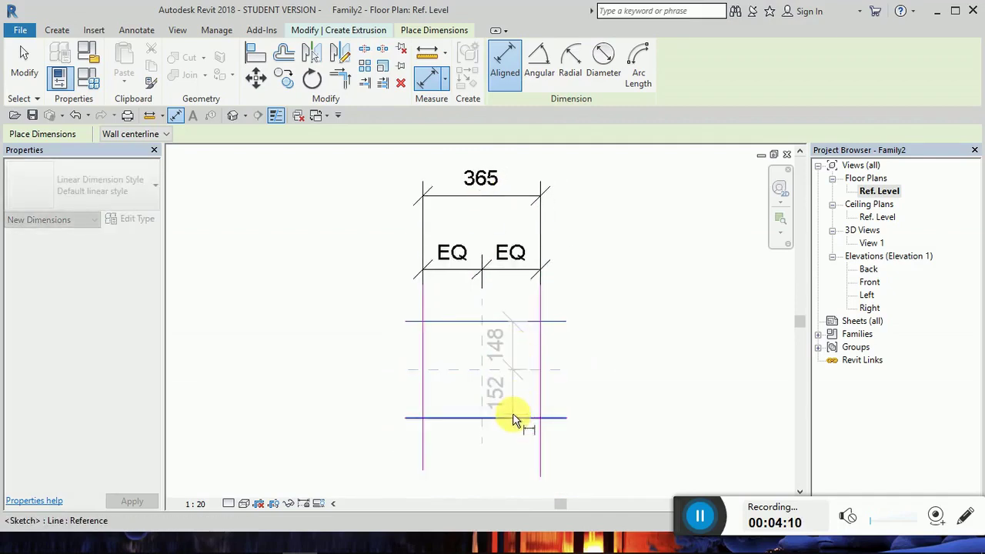
left_click(581, 439)
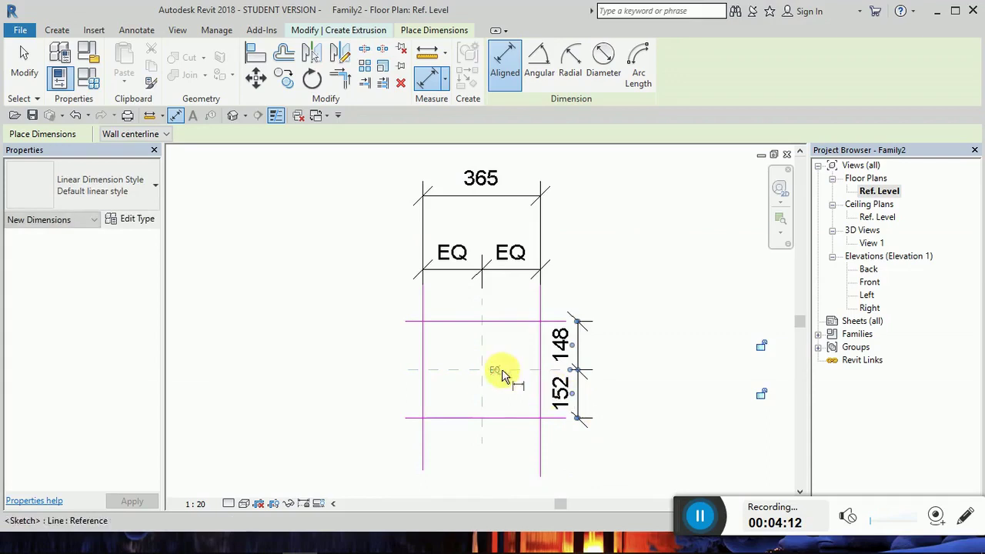
left_click(498, 371)
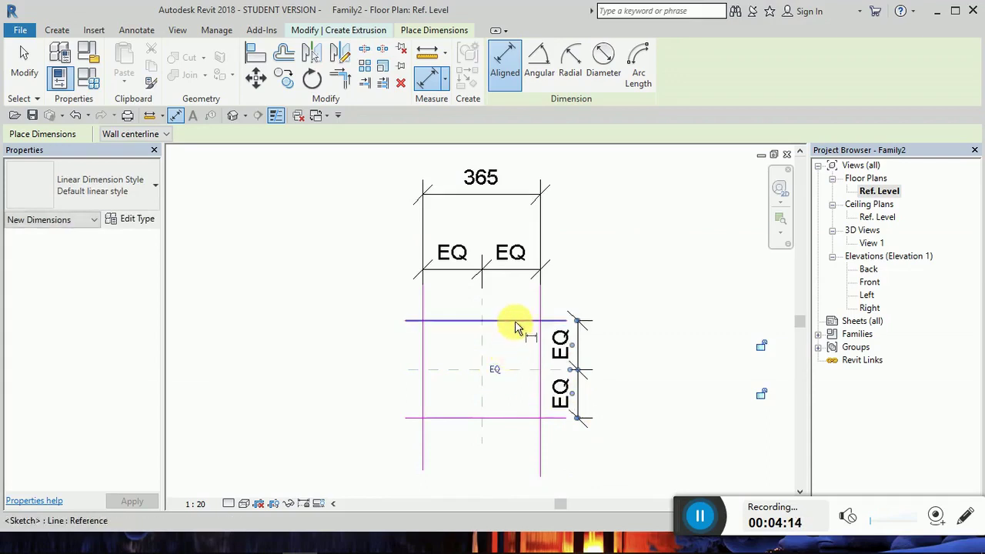
Add an overall aligned dimension between the upper and lower horizontal sketch lines, outside the equal-segment dimension string.
left_click(517, 324)
left_click(531, 418)
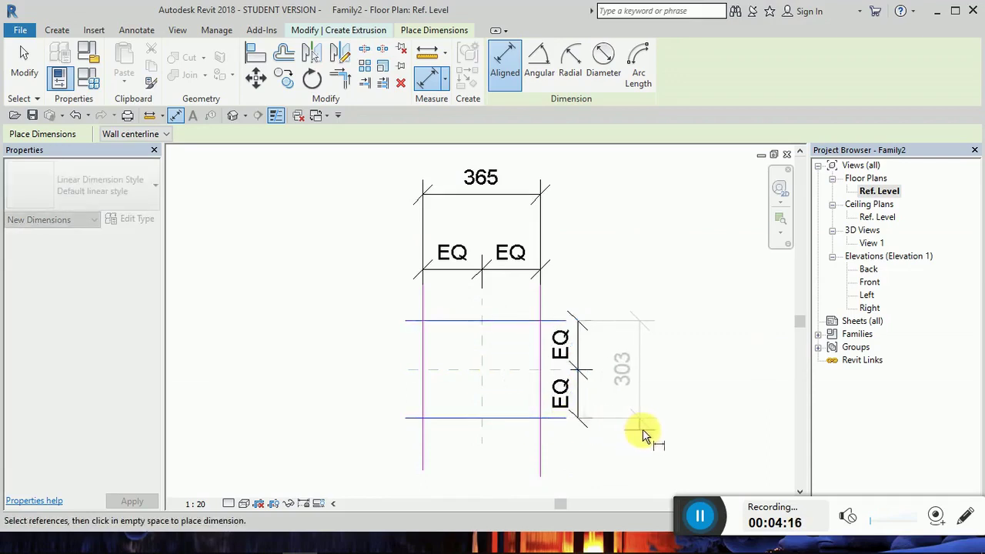
left_click(646, 435)
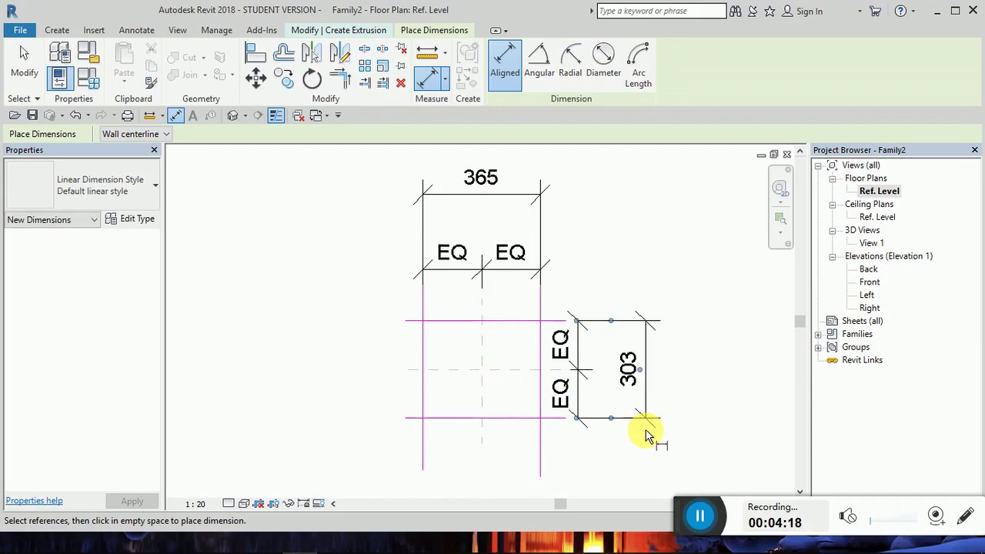
key("Escape")
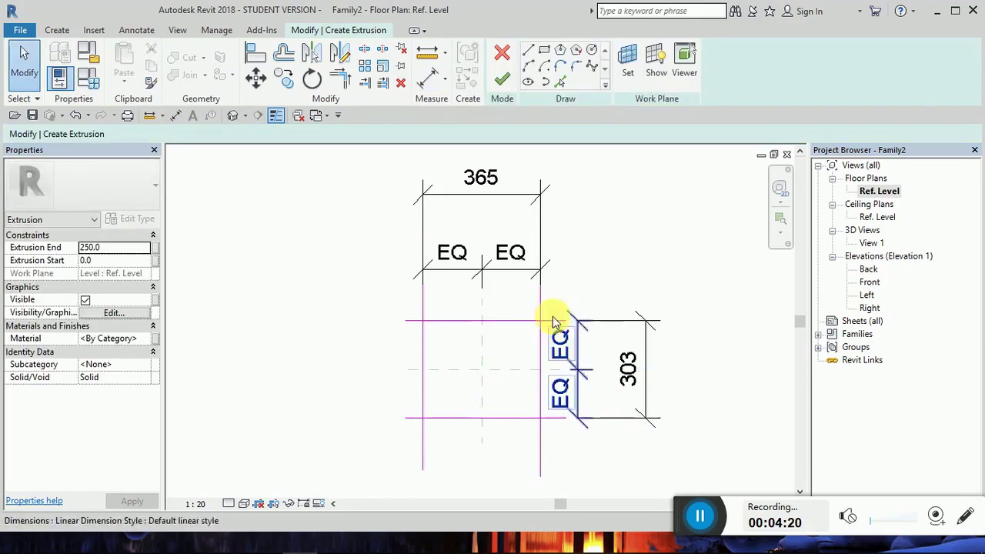
Label the overall dimension between the vertical sketch lines with a new family type parameter named A.
left_click(485, 194)
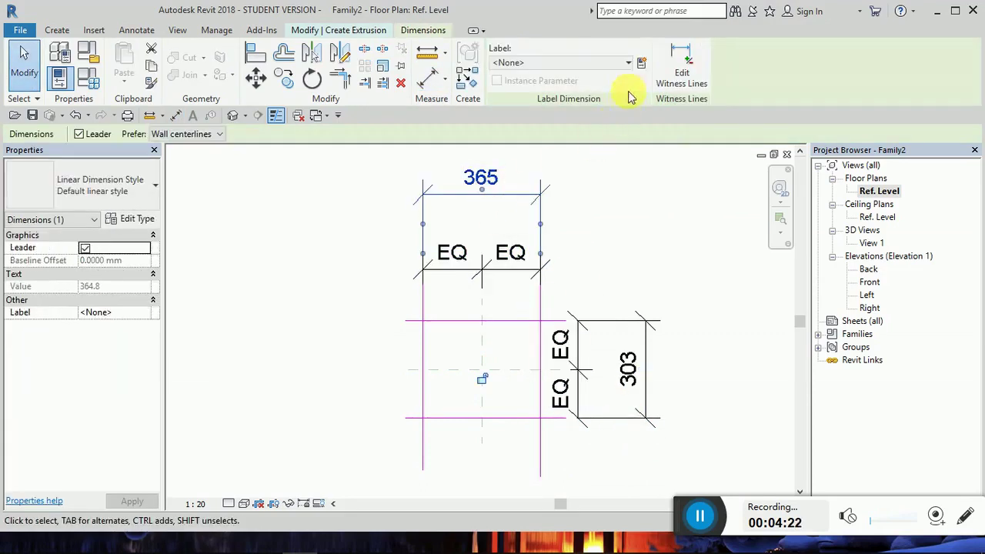
left_click(640, 65)
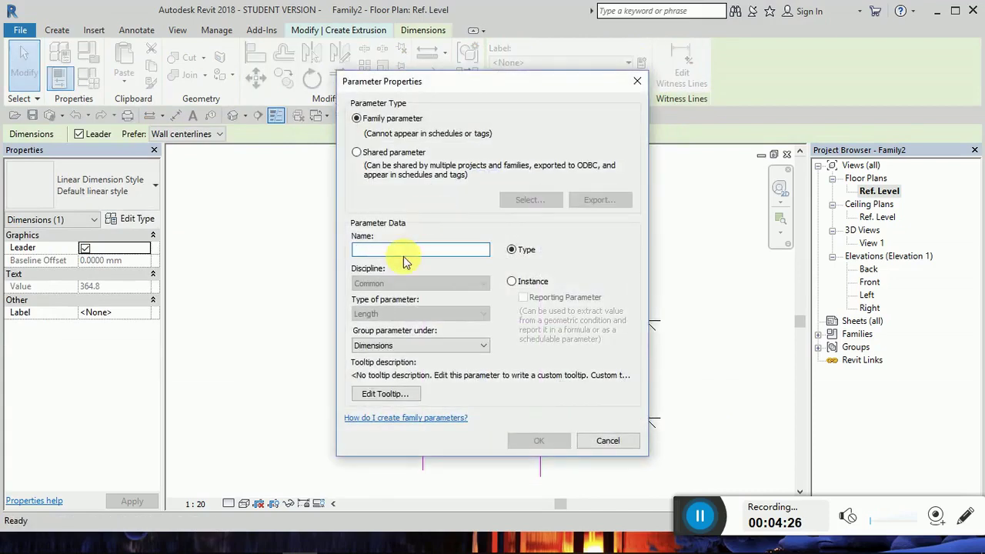
left_click(540, 442)
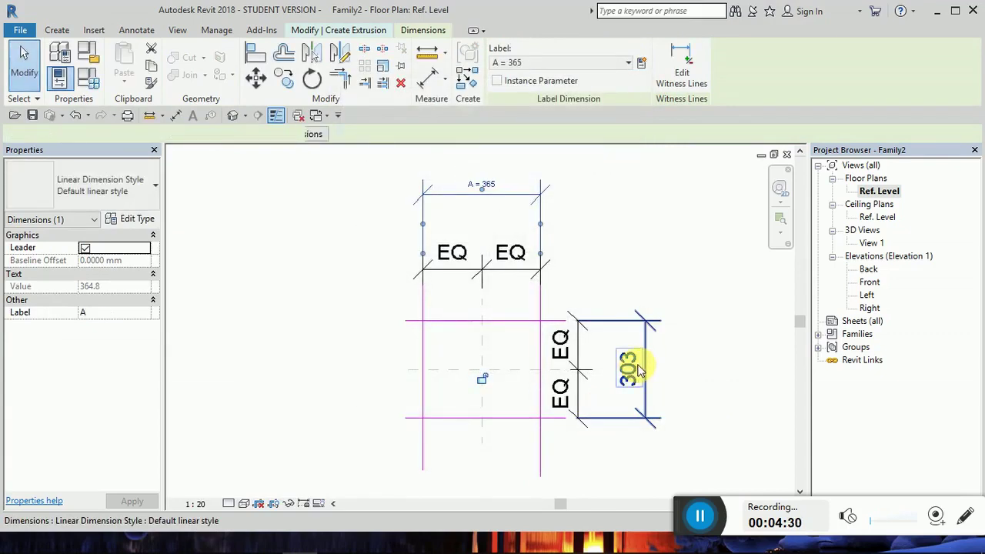
Label the overall dimension between the horizontal sketch lines with a new family type parameter named B.
left_click(635, 369)
left_click(642, 66)
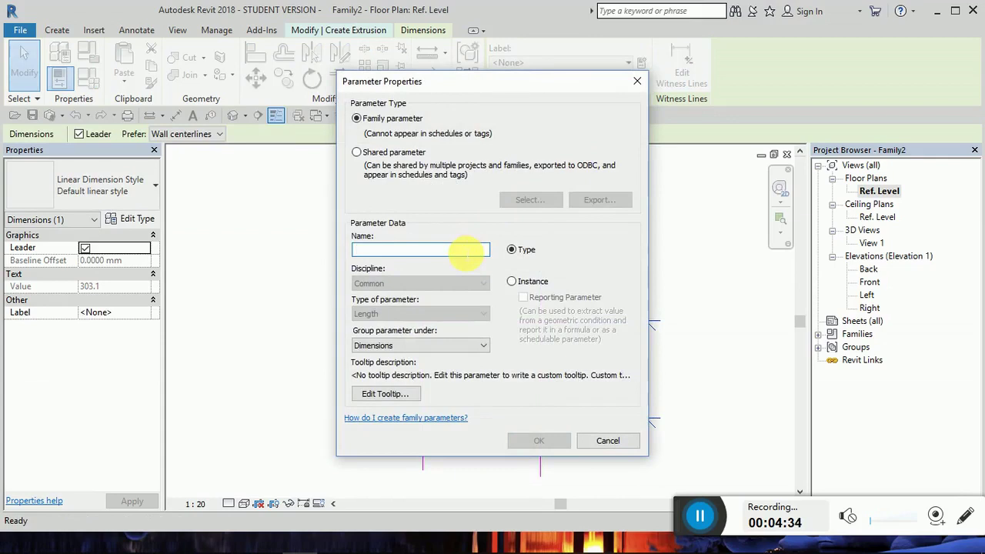
type("B")
left_click(558, 442)
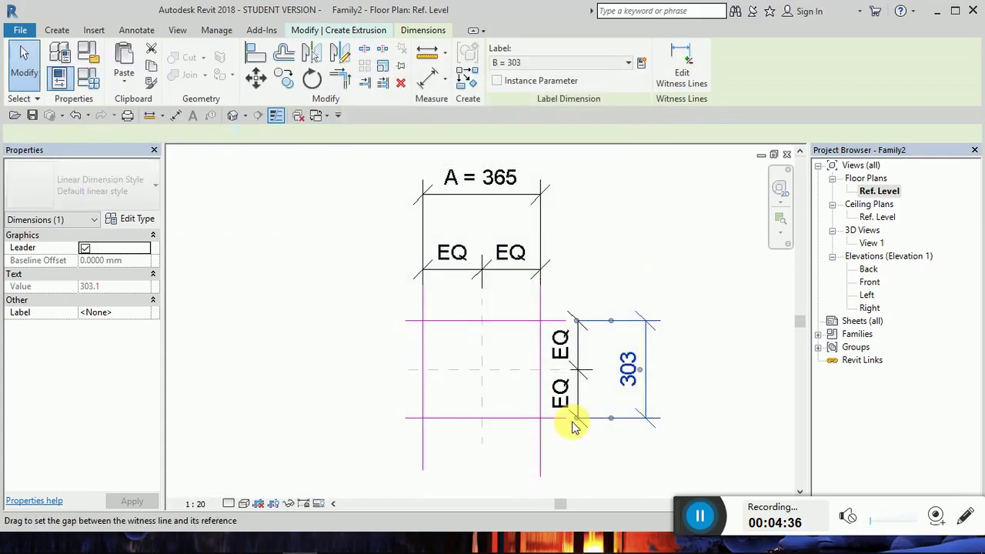
left_click(372, 368)
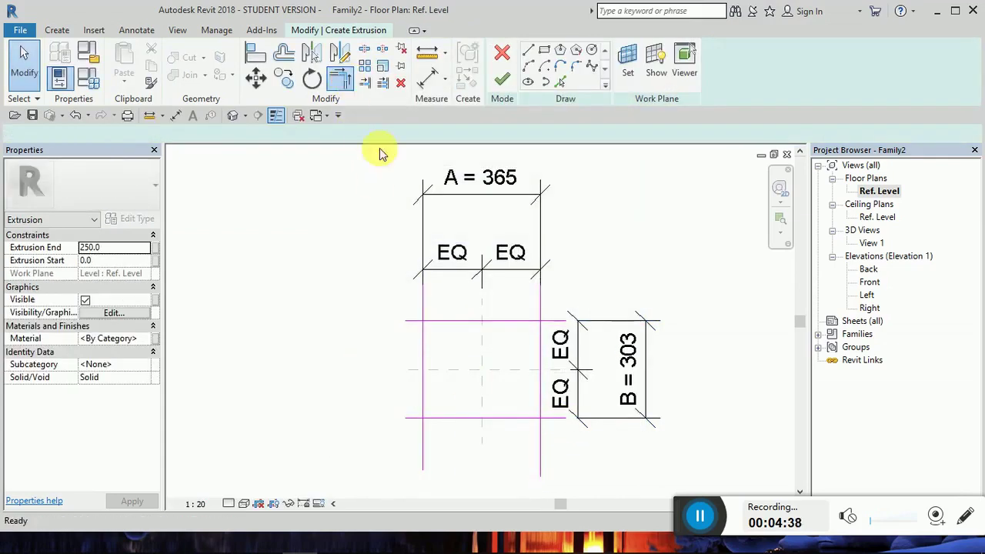
Trim the four sketch lines to corners so they form a closed rectangle, and finish the extrusion sketch.
key("t")
key("r")
scroll(383, 346, "down", 1)
scroll(440, 406, "up", 2)
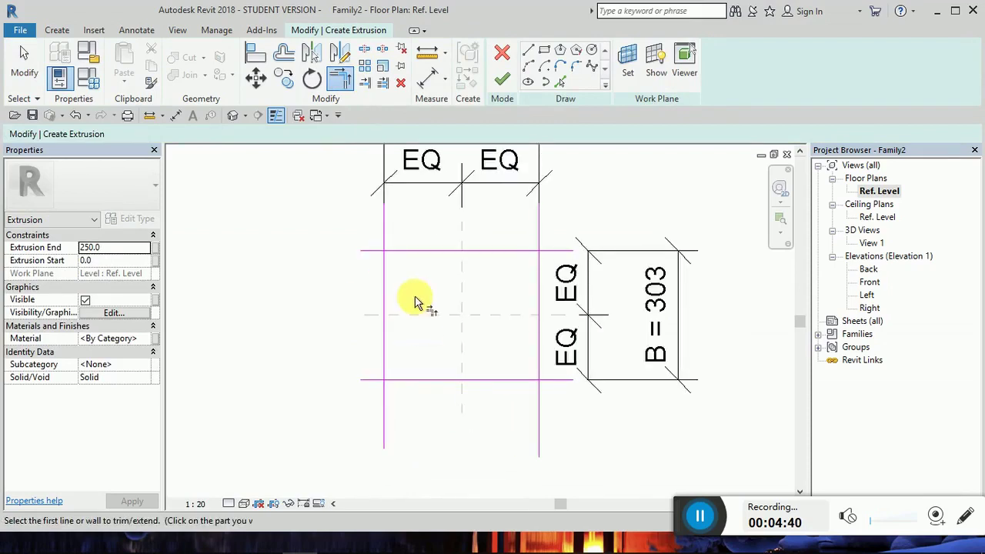
left_click(409, 256)
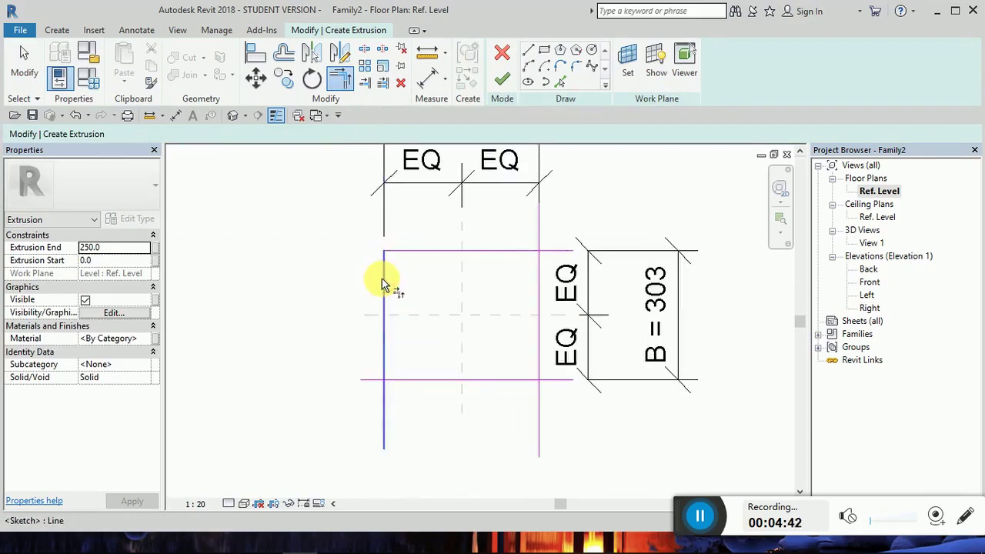
left_click(383, 283)
left_click(406, 379)
left_click(385, 352)
left_click(523, 251)
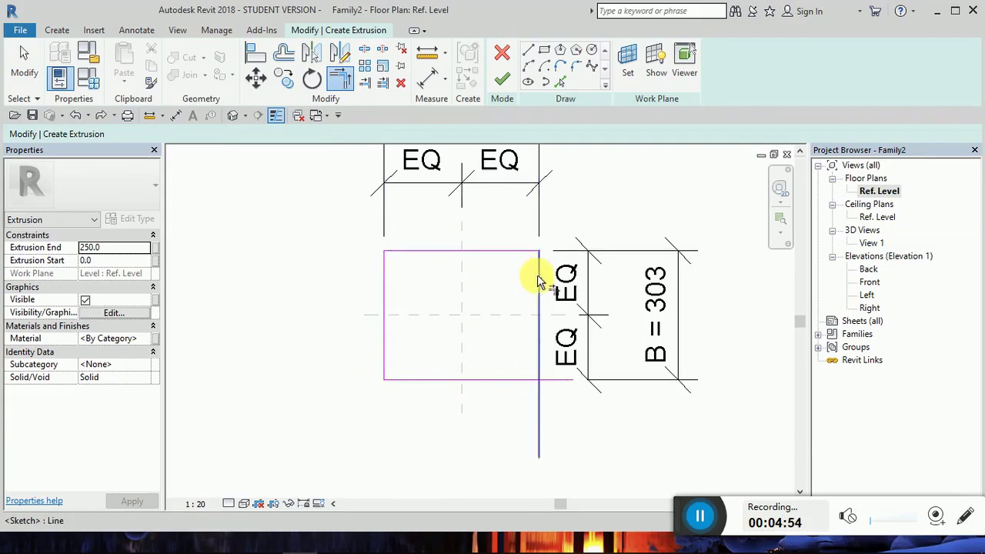
left_click(539, 281)
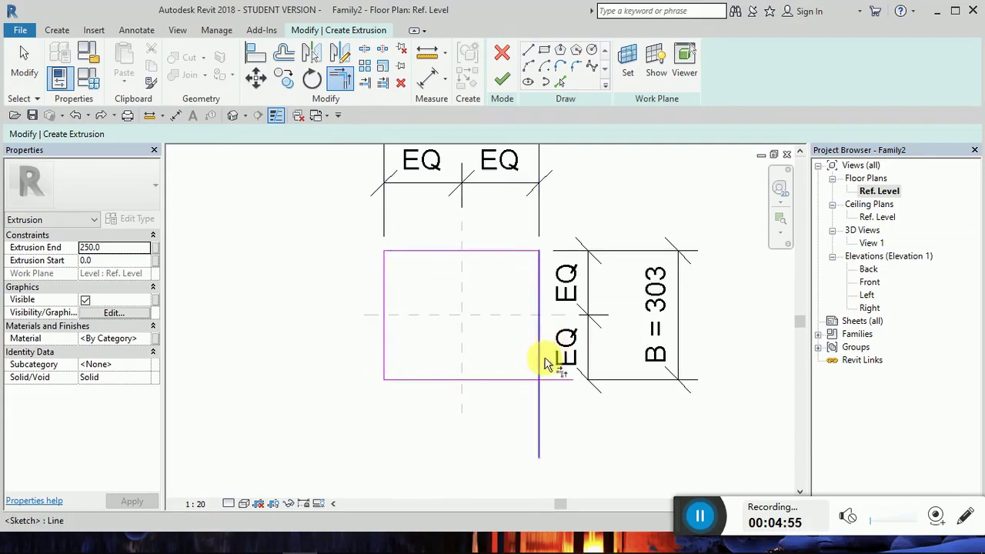
left_click(538, 351)
left_click(524, 379)
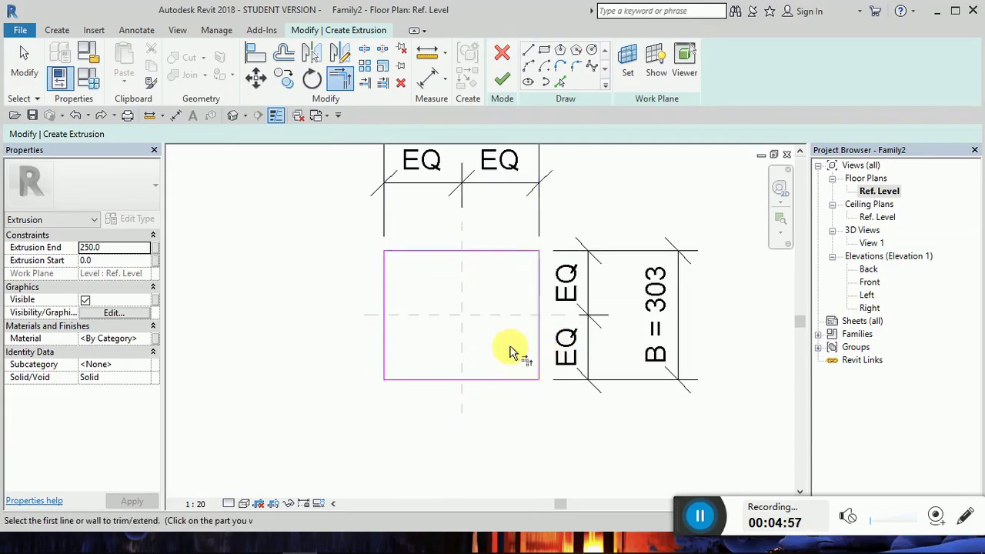
key("Escape")
scroll(501, 352, "down", 3)
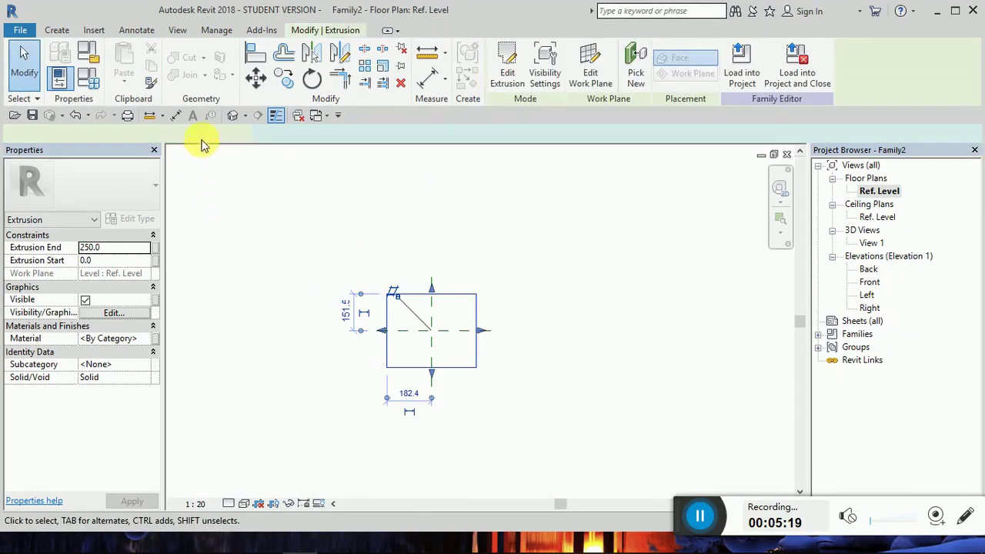
Open the default 3D view and set the post extrusion's Extrusion End to 1700 mm.
left_click(232, 115)
scroll(382, 327, "down", 3)
left_click(419, 335)
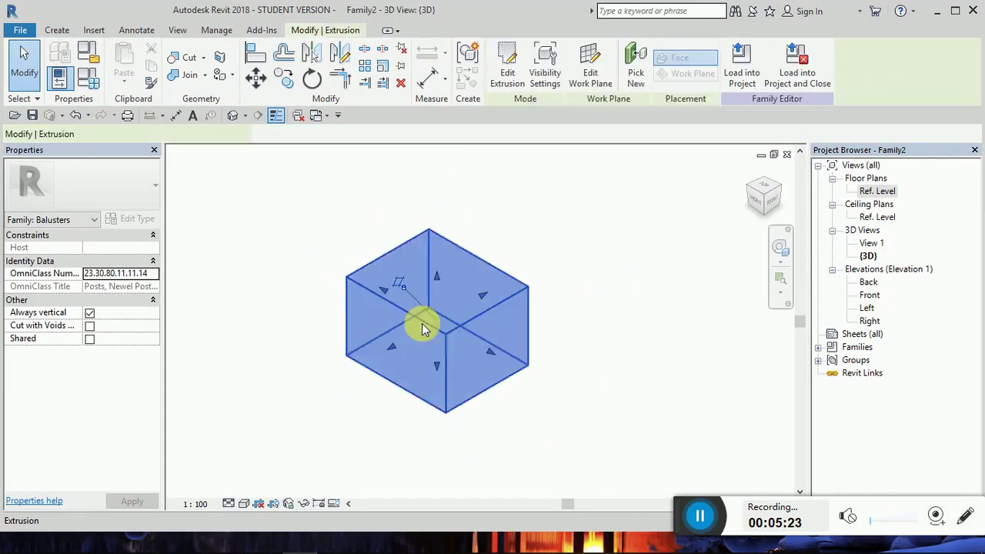
left_click(121, 249)
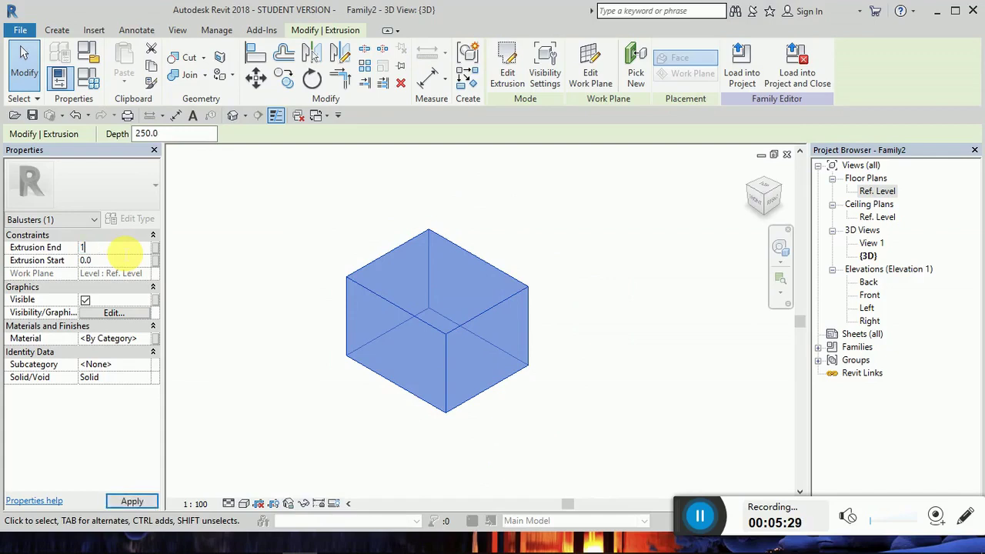
type("1700")
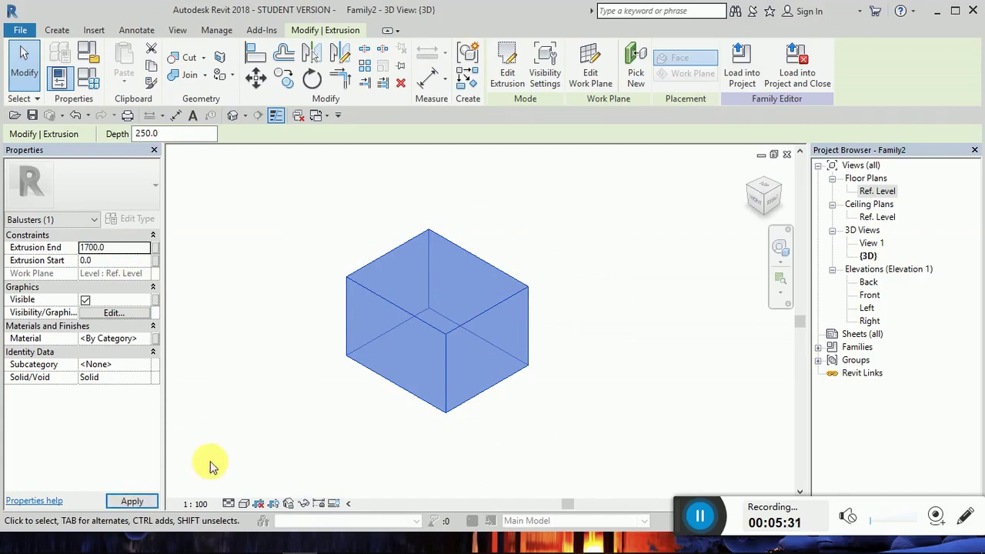
left_click(132, 501)
scroll(342, 417, "down", 4)
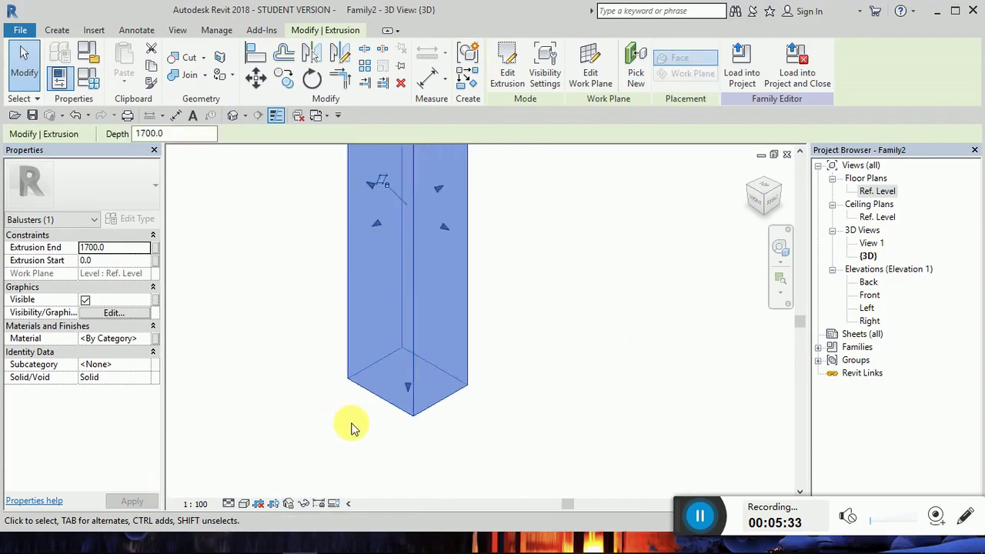
left_click(428, 365)
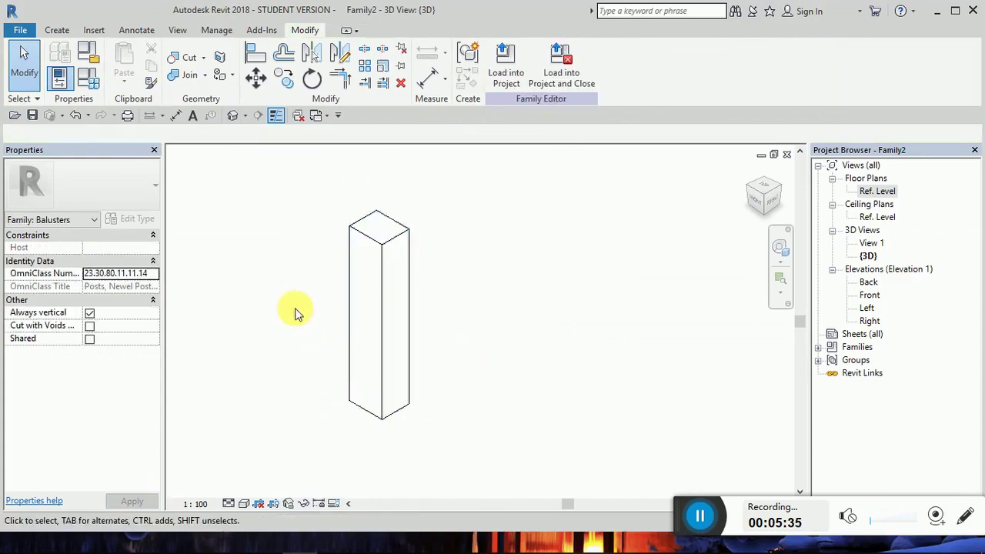
Set the family type parameters A and B to 300 mm each and apply them to the post.
scroll(315, 318, "up", 2)
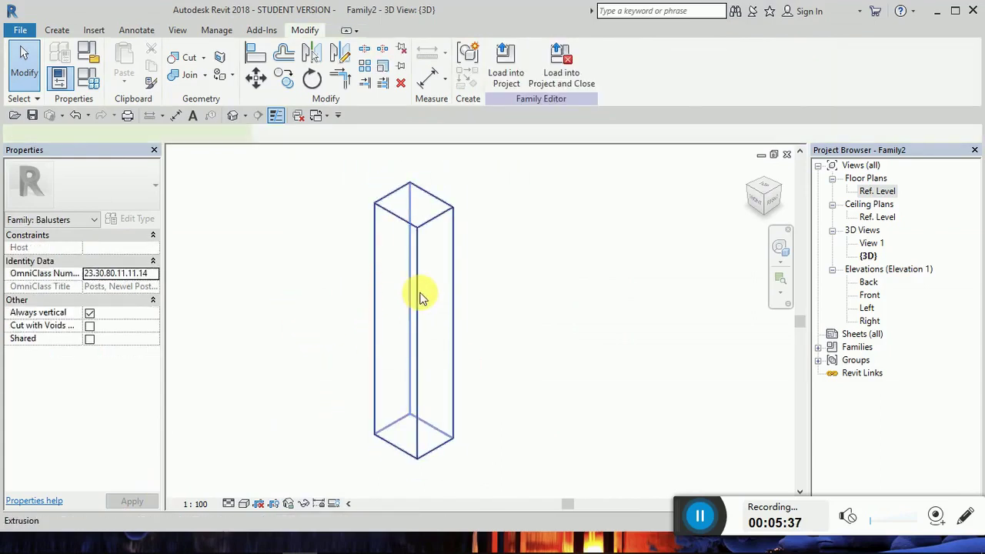
left_click(417, 296)
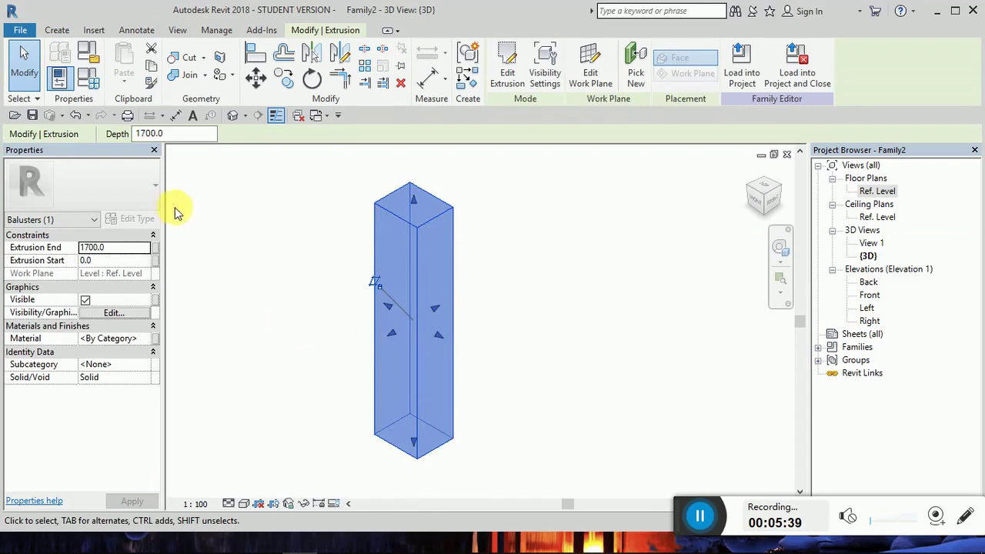
left_click(88, 78)
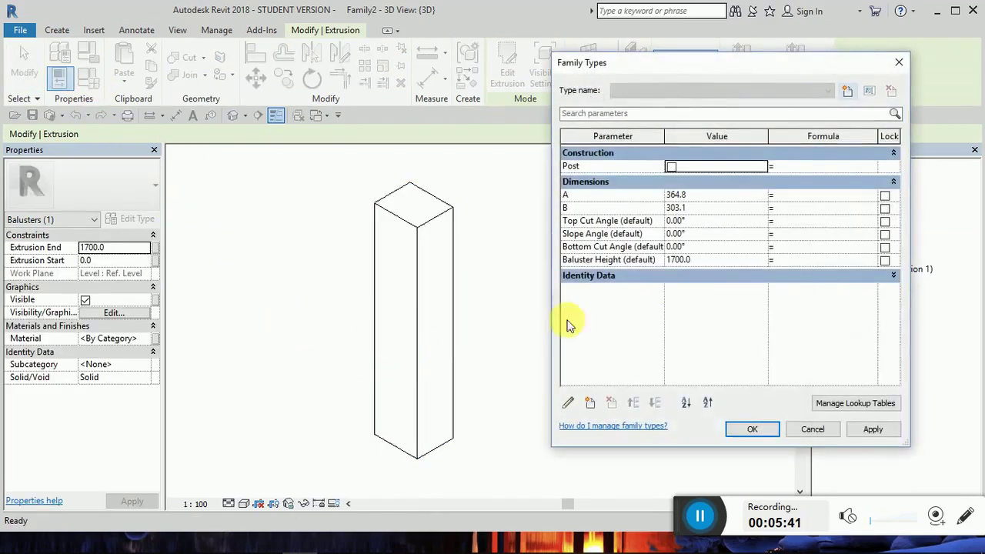
left_click(699, 199)
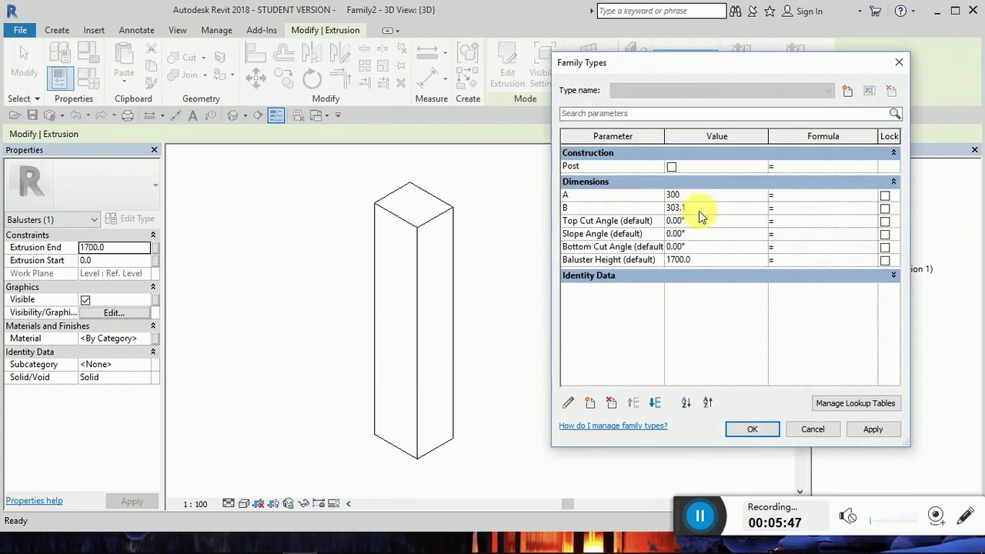
type("300")
left_click(699, 209)
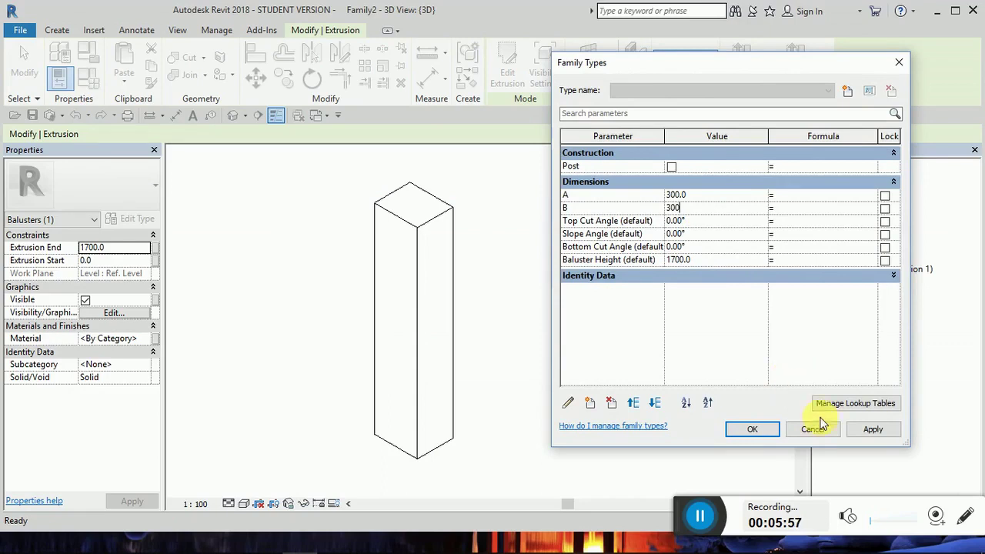
left_click(868, 431)
left_click(759, 429)
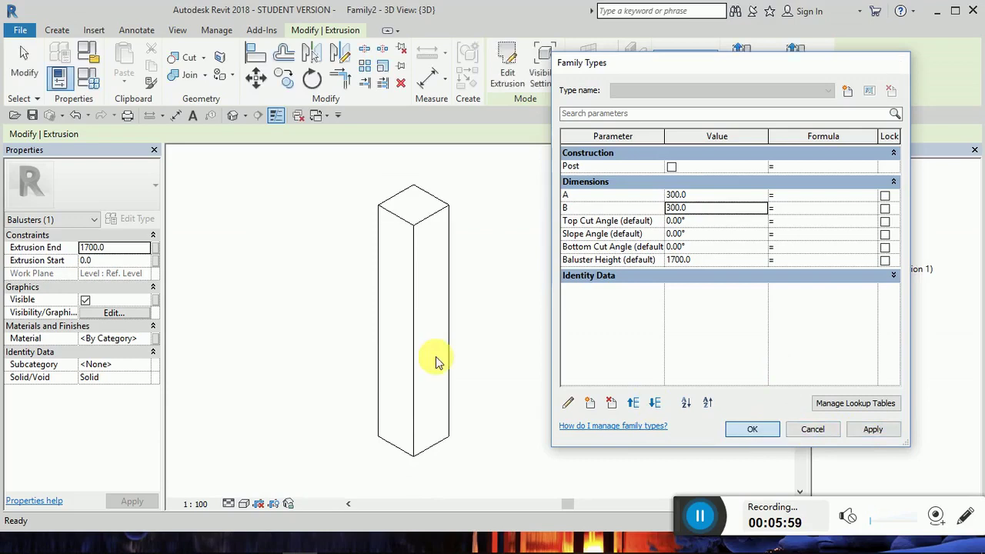
left_click(494, 357)
Return to the Ref. Level floor plan showing the post's square profile.
left_click(878, 191)
double_click(891, 192)
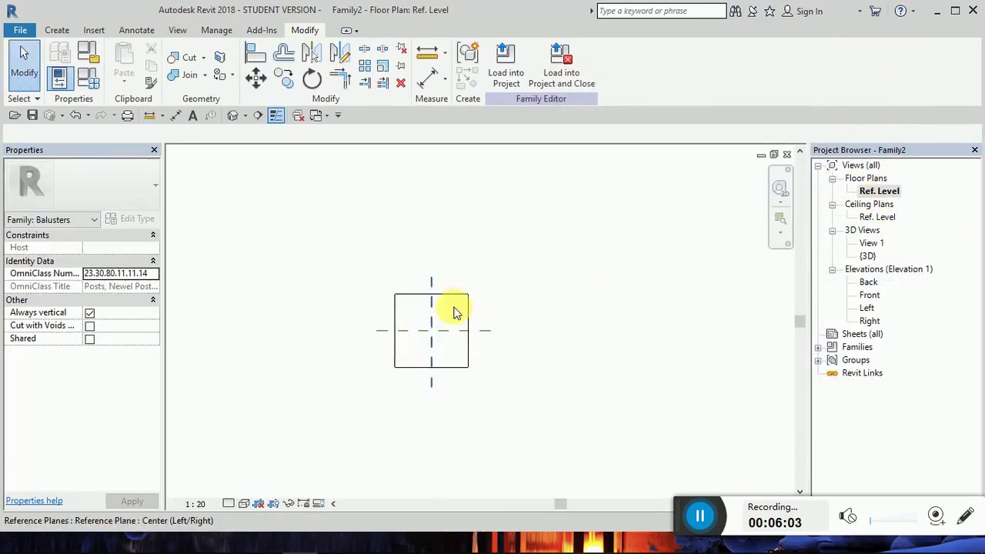
scroll(556, 279, "down", 1)
scroll(470, 310, "up", 2)
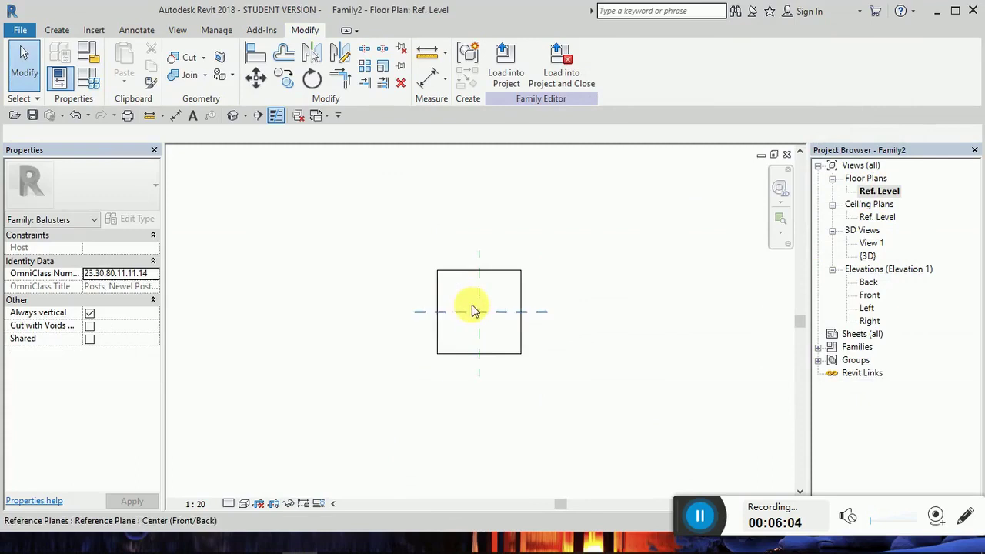
left_click(505, 275)
scroll(512, 361, "up", 3)
left_click(523, 399)
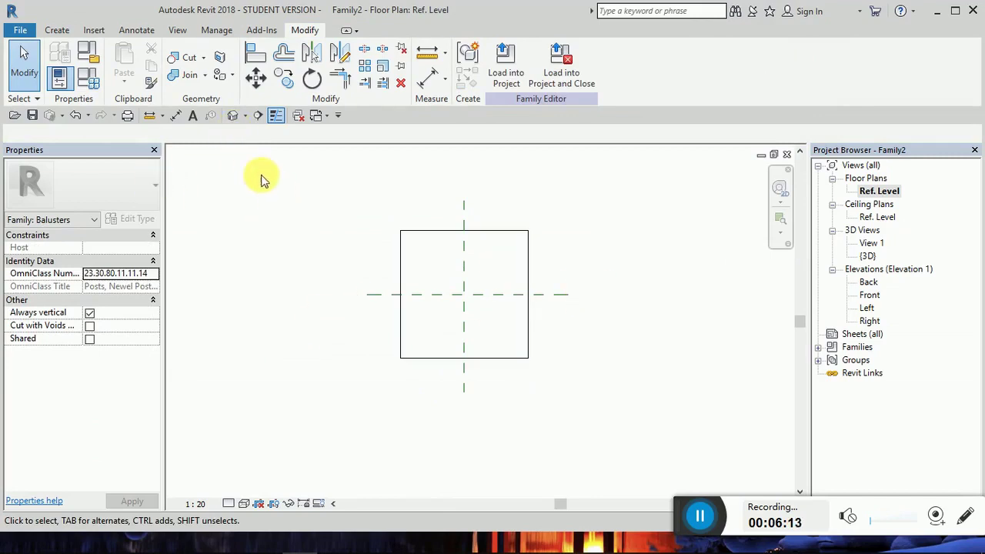
Start a new extrusion in the default 3D view with the post's top face picked as its work plane.
left_click(233, 116)
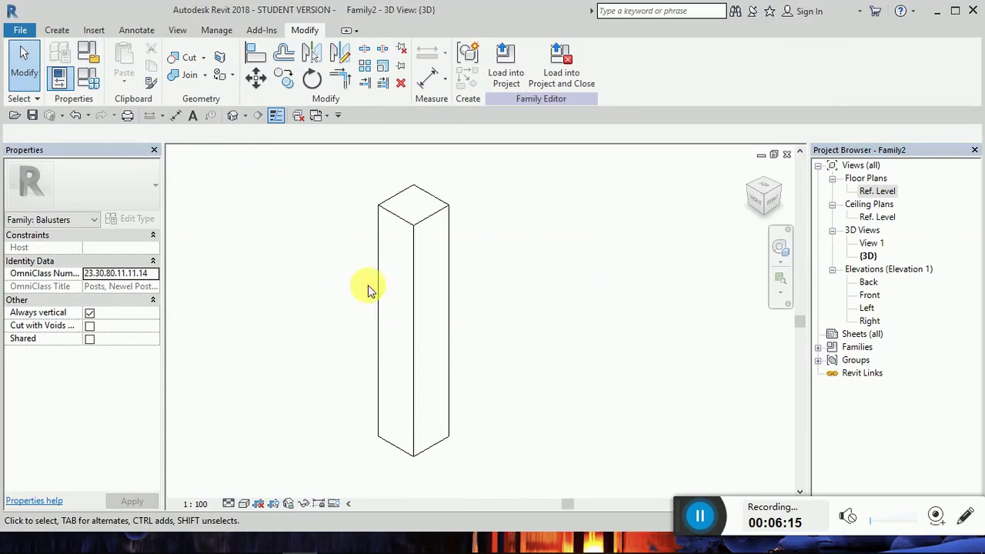
scroll(434, 320, "down", 3)
scroll(409, 220, "up", 1)
scroll(409, 219, "up", 2)
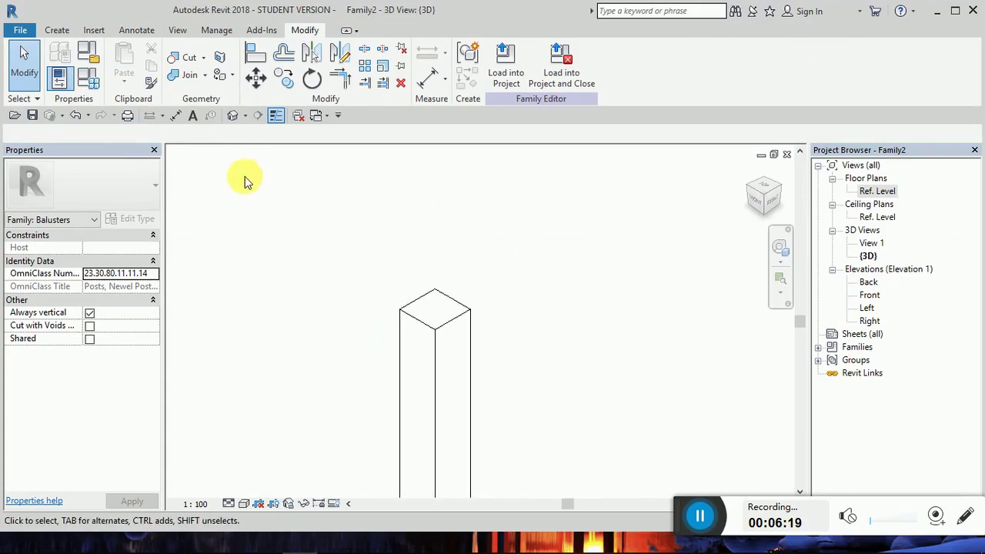
left_click(62, 31)
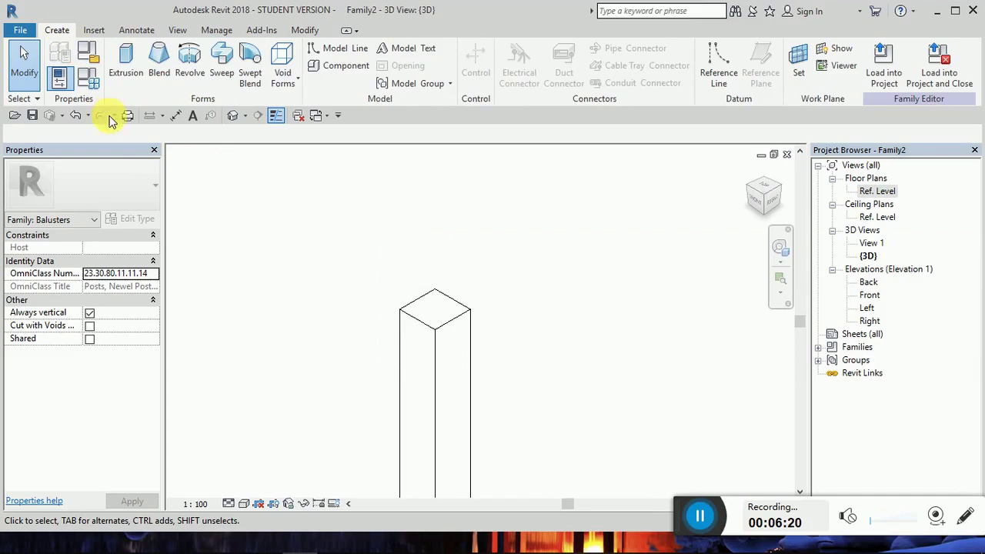
left_click(126, 63)
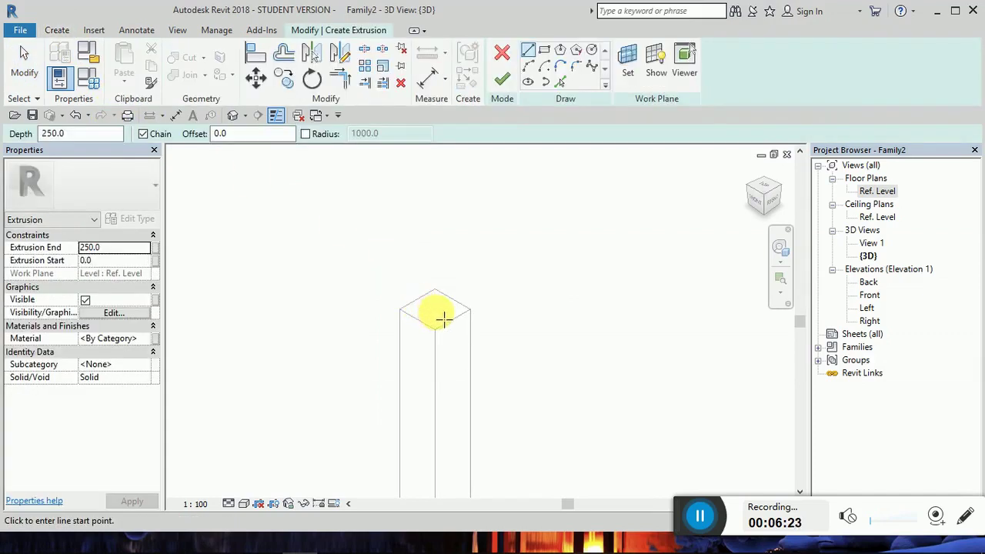
scroll(367, 238, "down", 2)
scroll(411, 308, "up", 3)
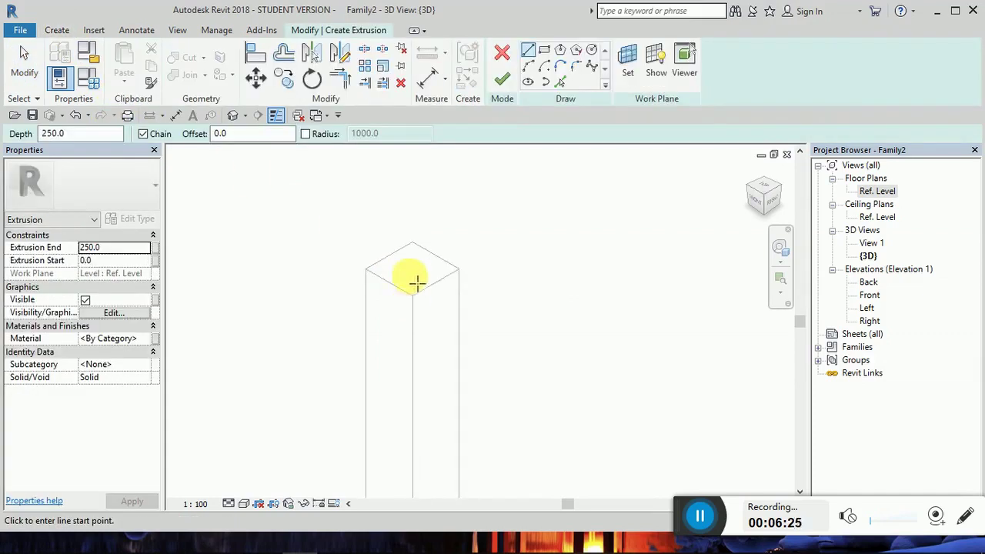
scroll(413, 274, "up", 2)
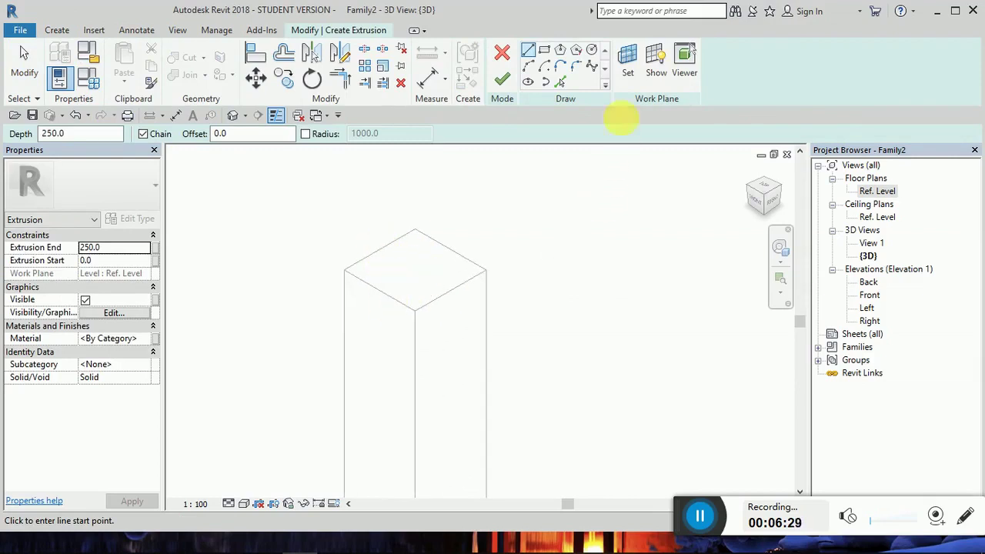
left_click(629, 64)
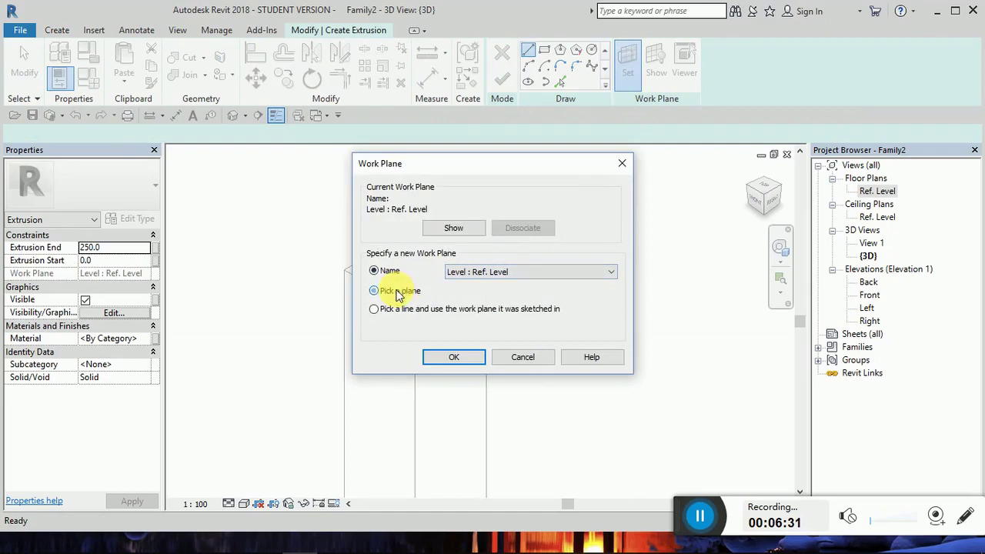
left_click(461, 358)
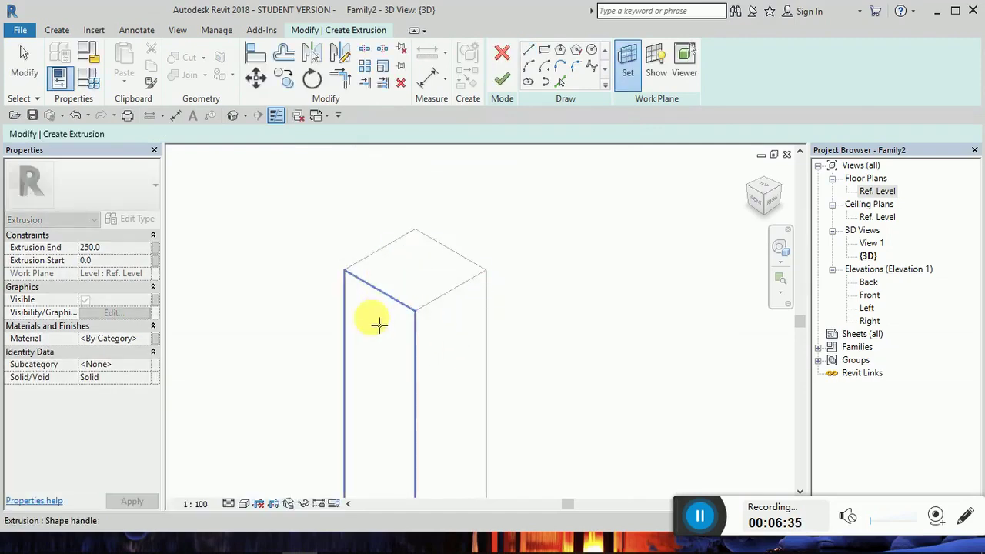
left_click(387, 259)
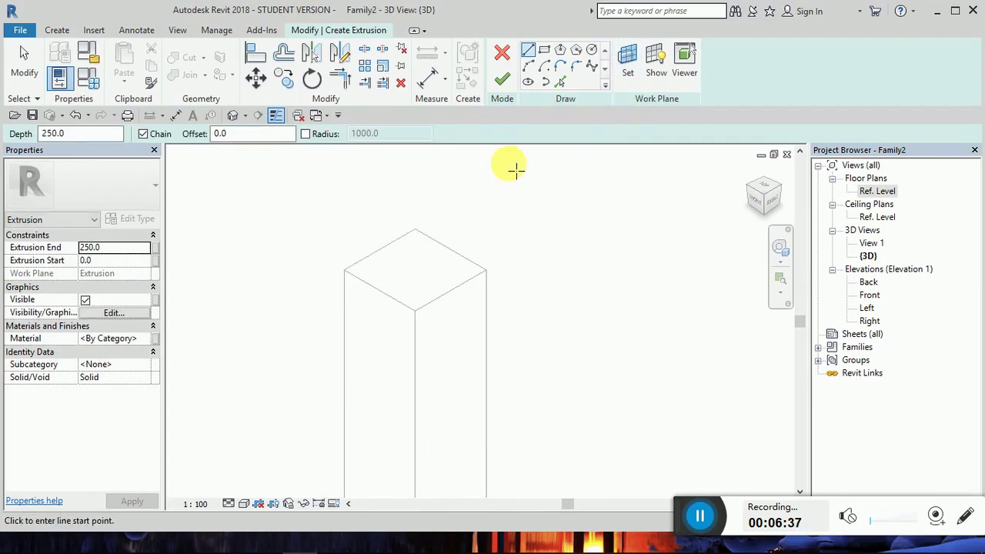
In the Ref. Level floor plan, sketch the cap as a rectangle offset 50 mm outside the post's outline and extrude it 100 mm.
double_click(876, 192)
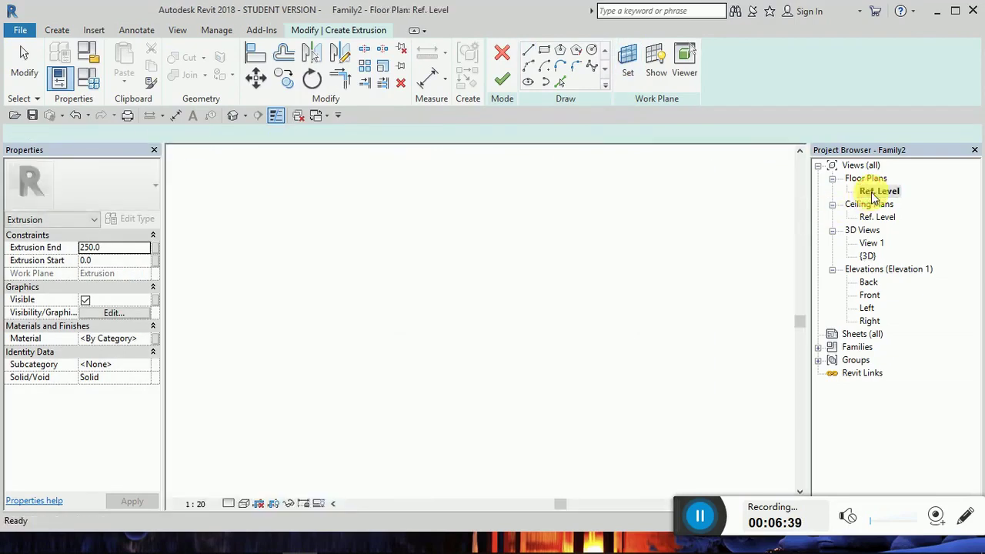
left_click(544, 53)
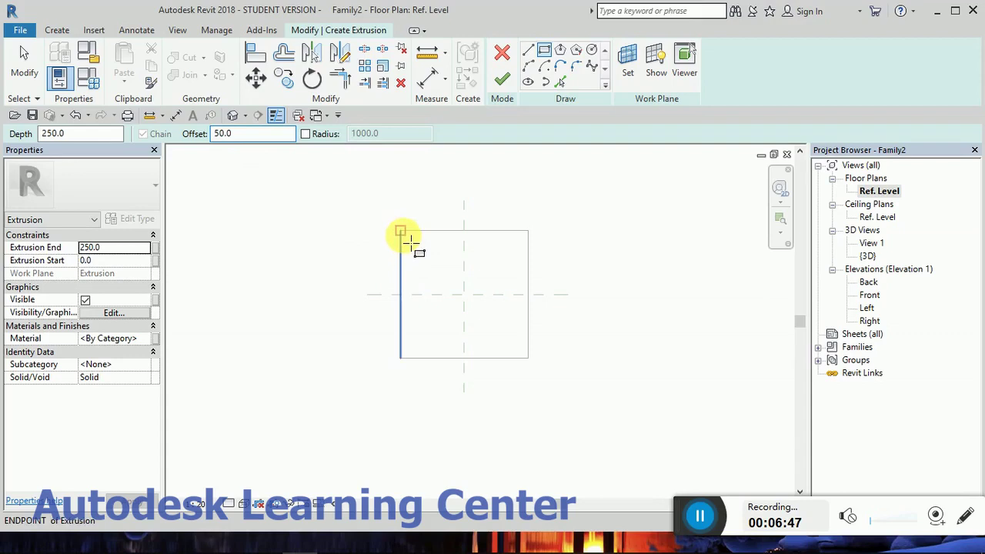
scroll(401, 233, "up", 2)
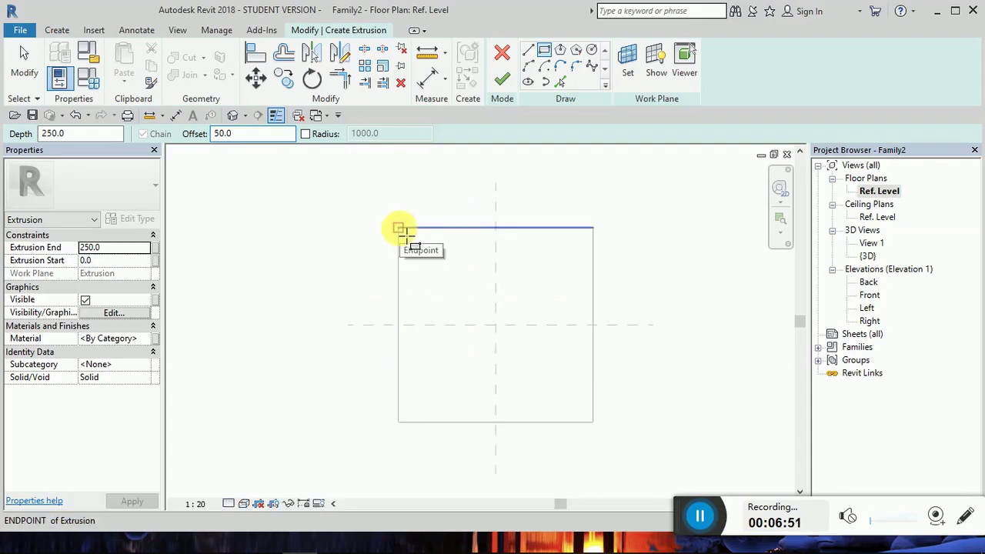
left_click(400, 231)
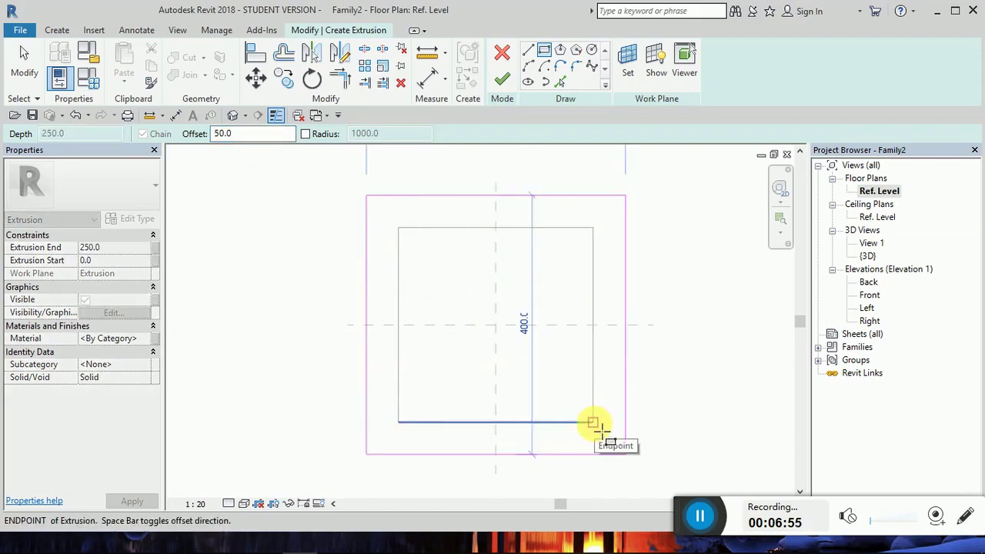
left_click(593, 423)
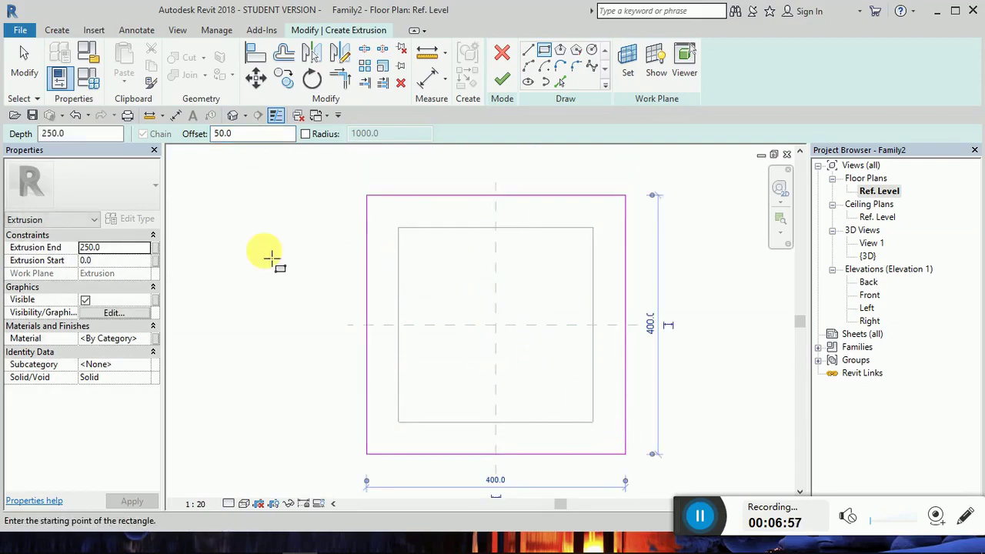
left_click(124, 249)
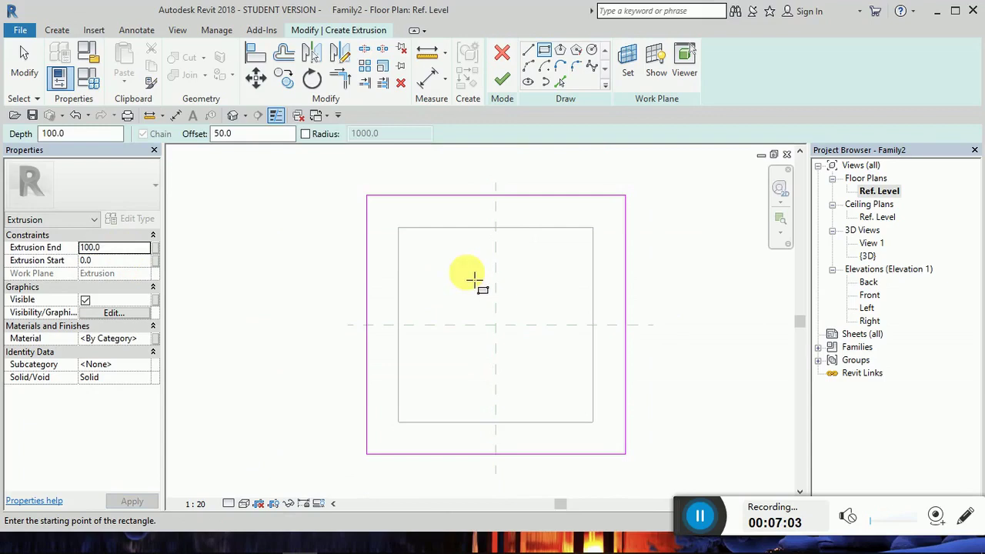
left_click(502, 79)
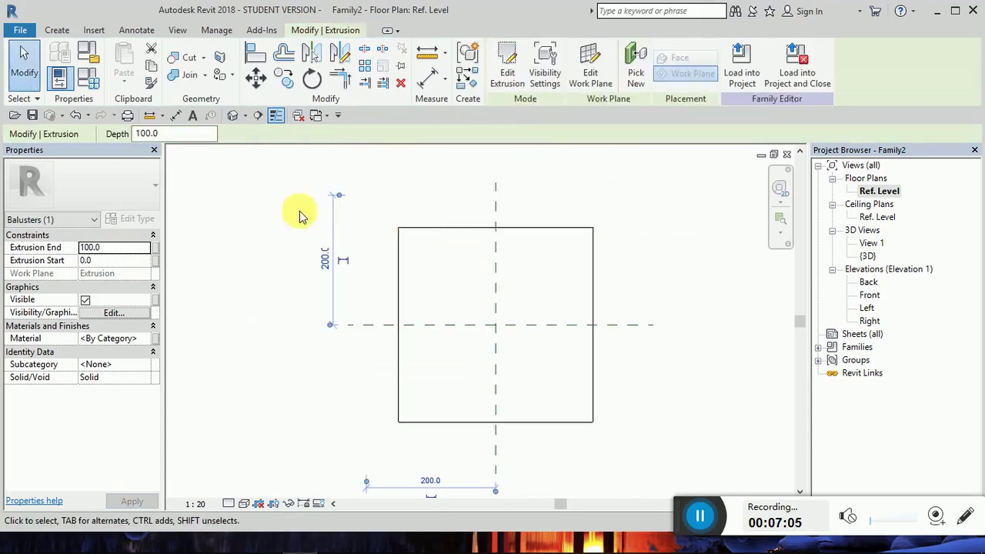
Check the cap on top of the post in the 3D view and in the Left elevation.
left_click(232, 115)
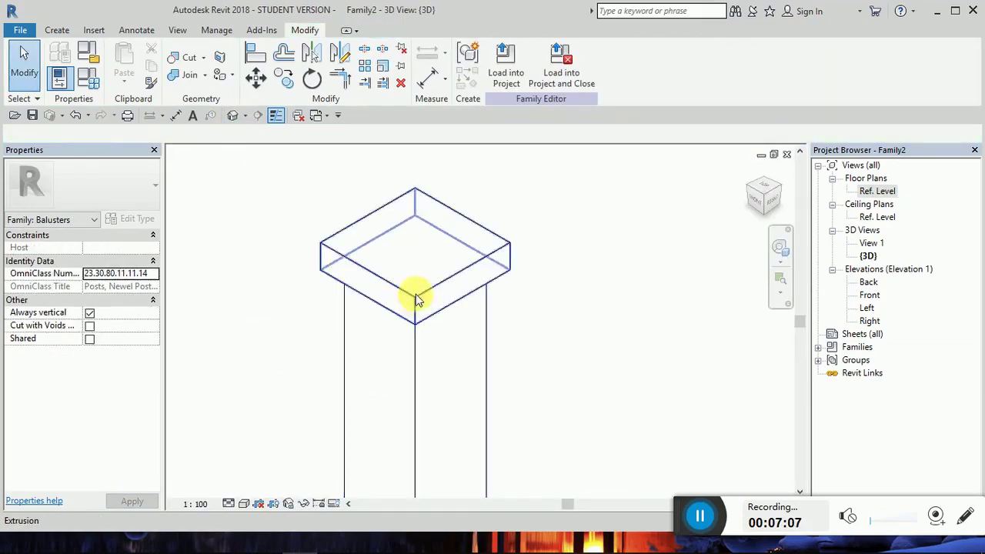
scroll(418, 291, "down", 2)
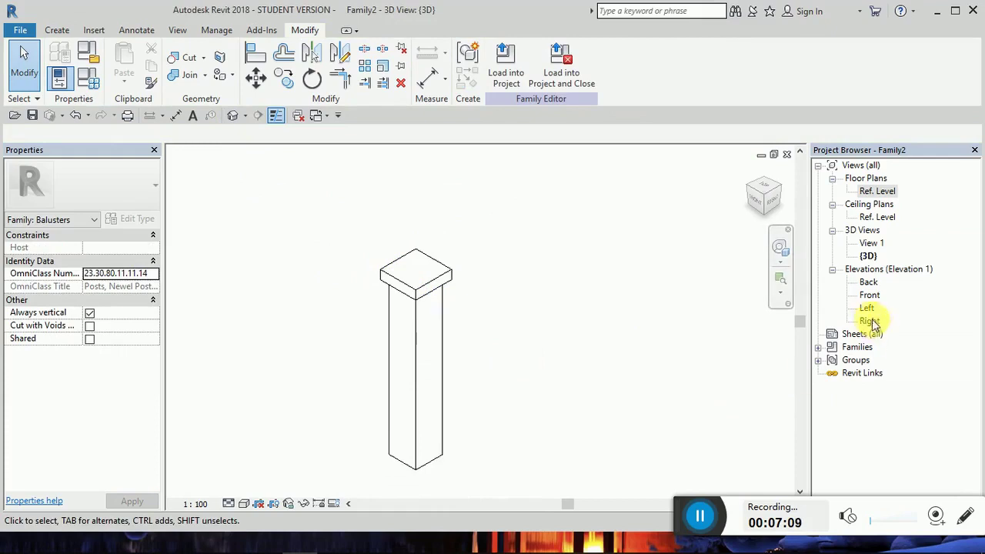
double_click(867, 309)
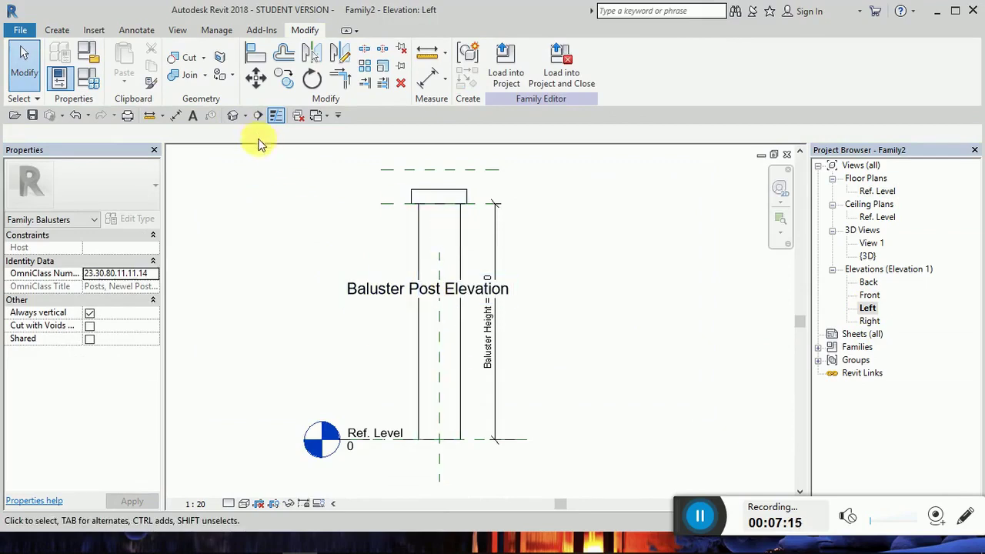
left_click(232, 115)
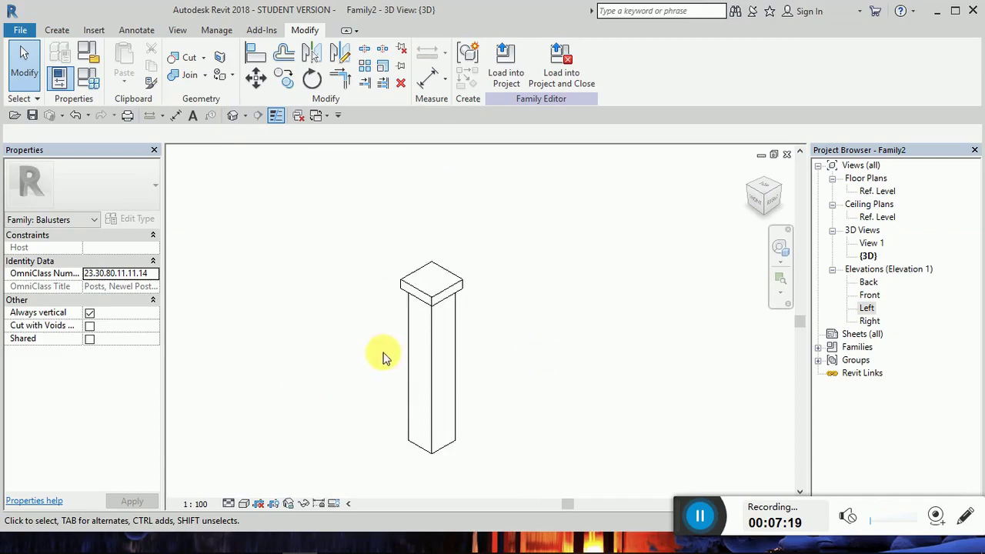
Create a new material named POLE from the post shaft's material setting.
left_click(433, 357)
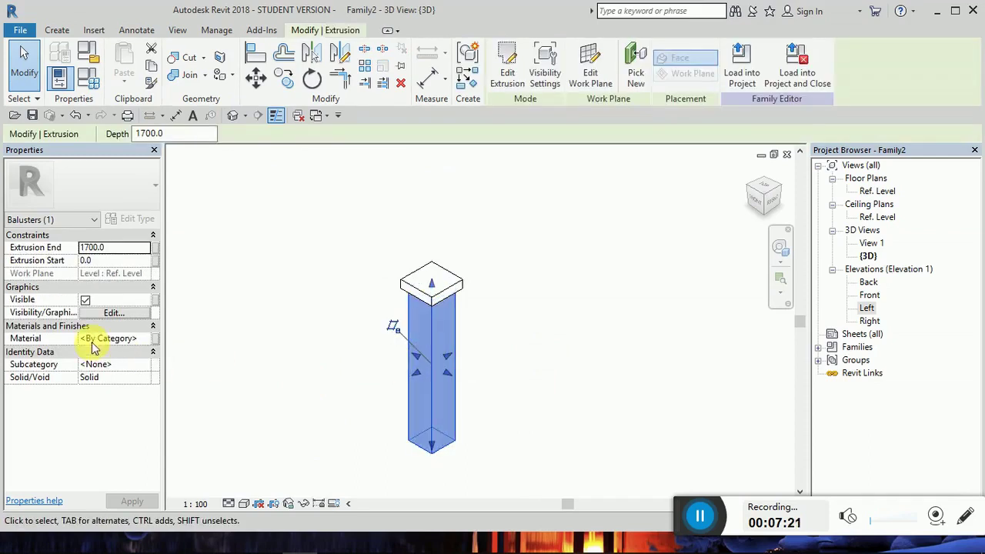
left_click(142, 343)
left_click(148, 338)
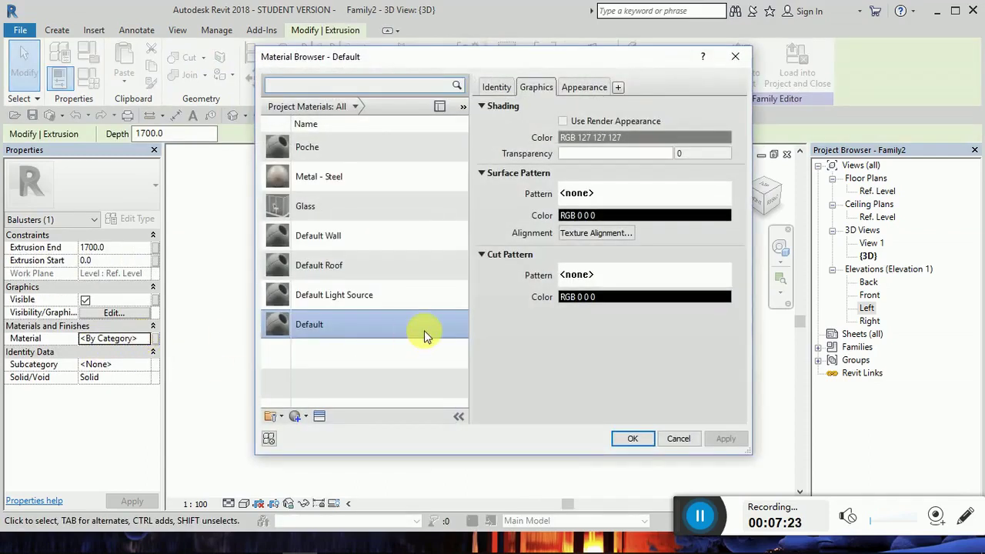
left_click(305, 420)
left_click(304, 434)
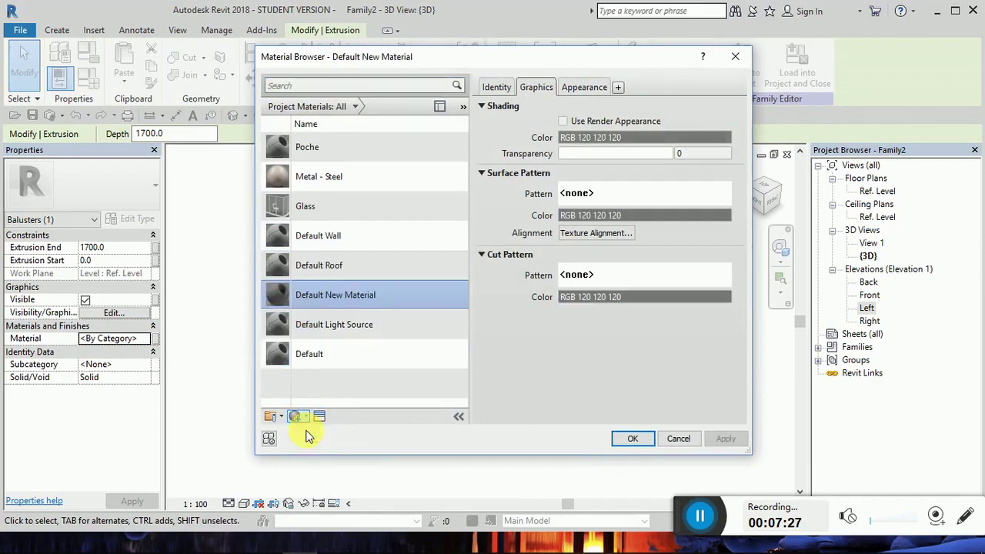
right_click(401, 291)
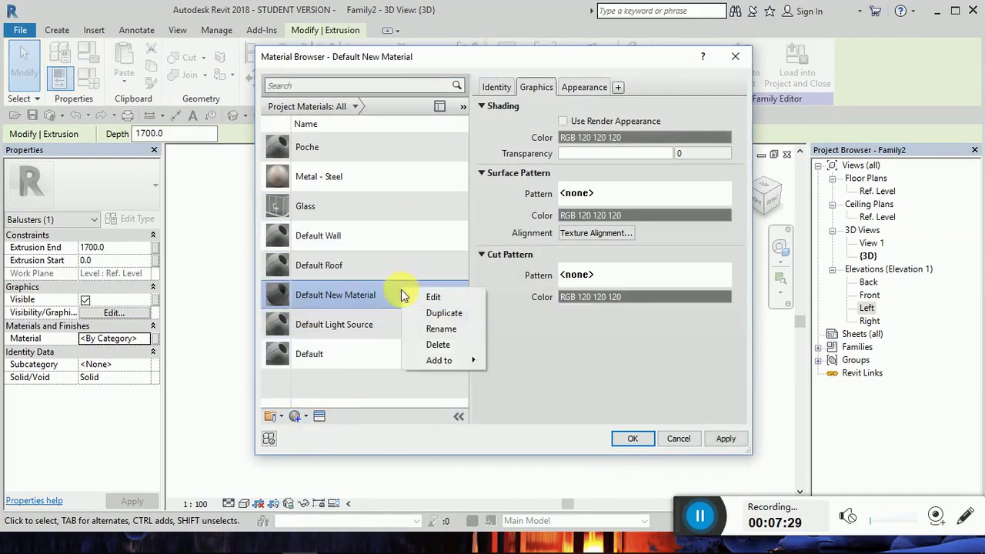
left_click(413, 329)
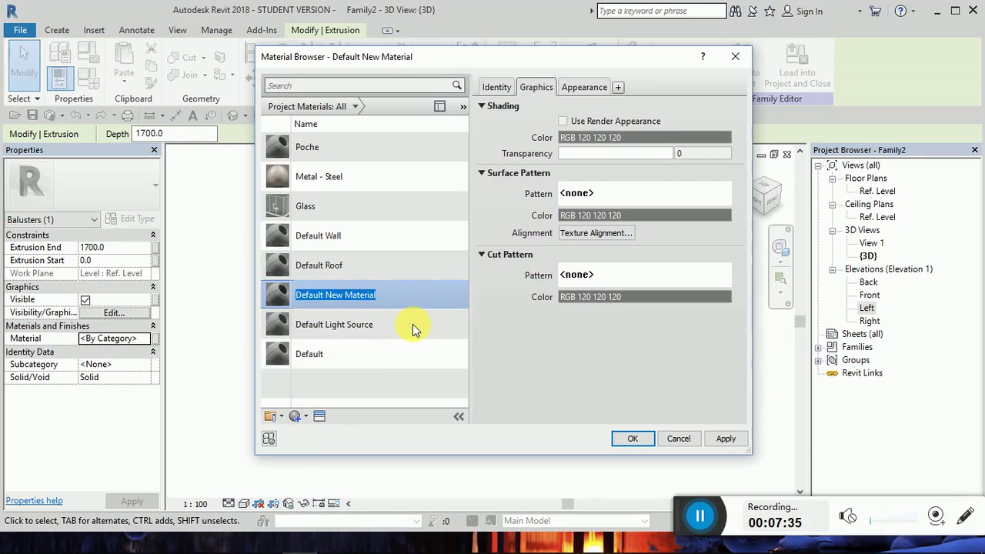
type("POLE")
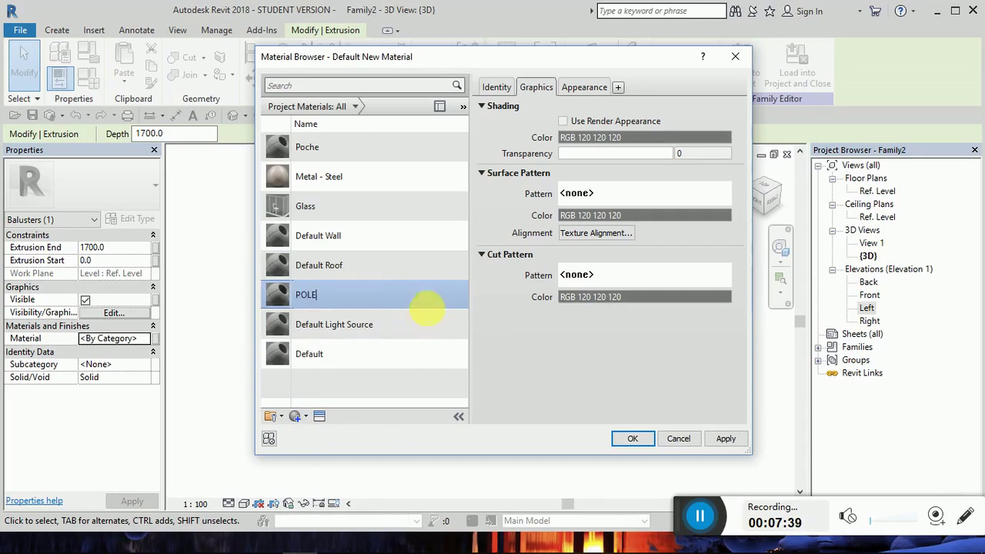
Enable Use Render Appearance for the POLE material and duplicate its Generic appearance asset.
left_click(563, 122)
left_click(579, 87)
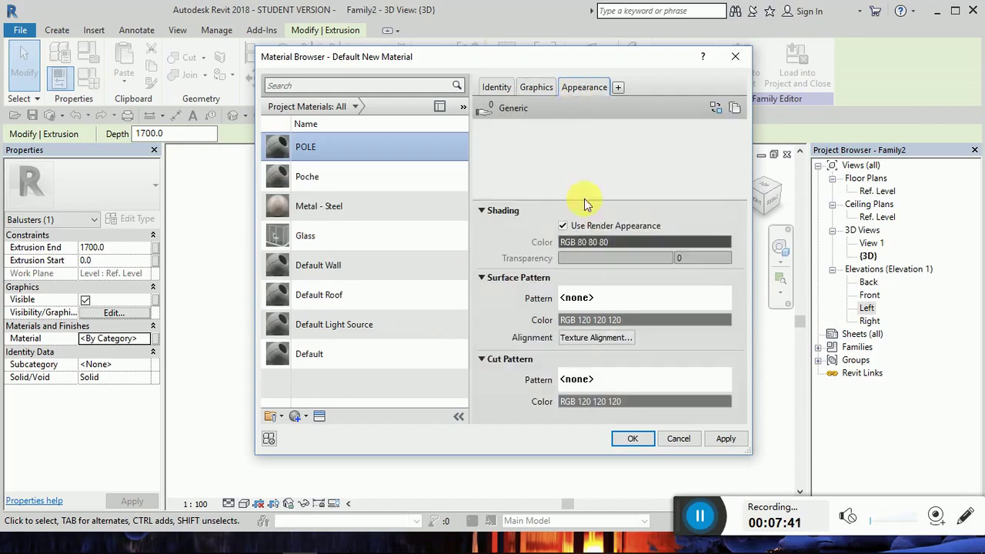
left_click(737, 107)
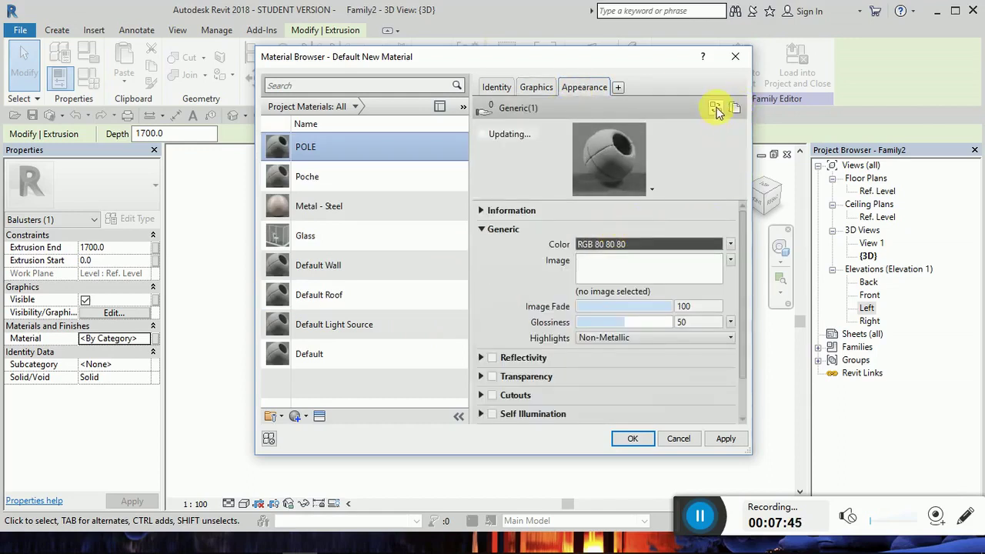
Replace the POLE material's appearance with the Coarse Polished - White asset from the Appearance Library's Stone category and accept the material.
left_click(715, 109)
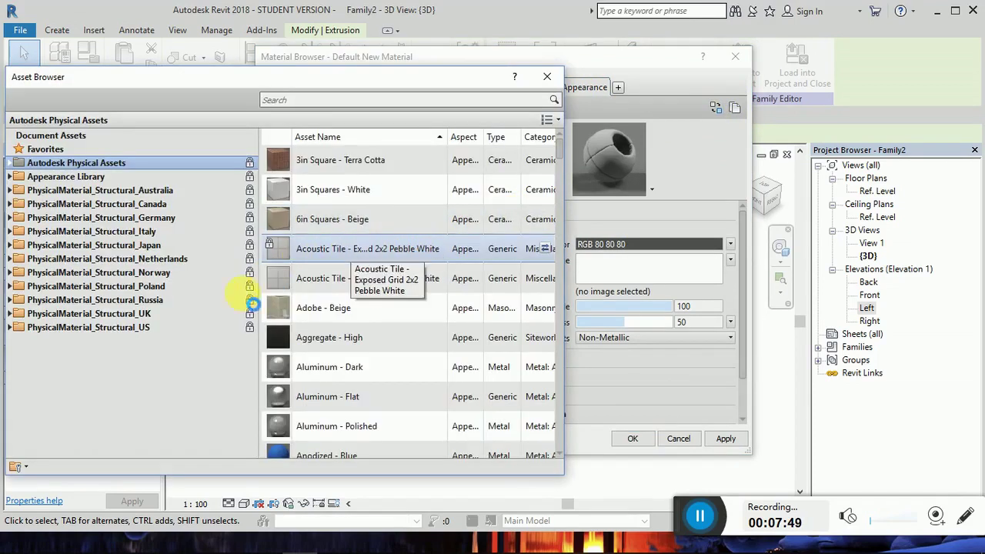
left_click(12, 177)
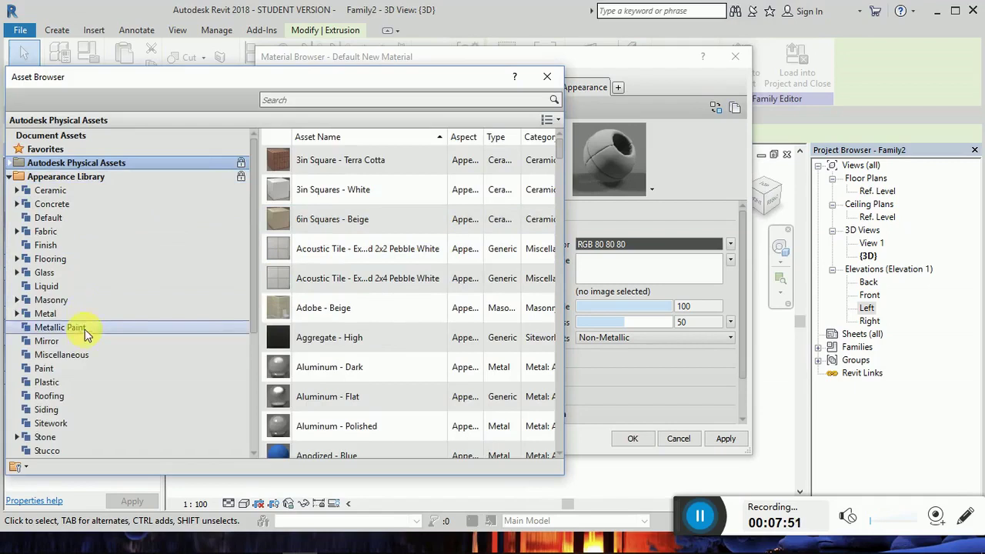
scroll(76, 296, "down", 1)
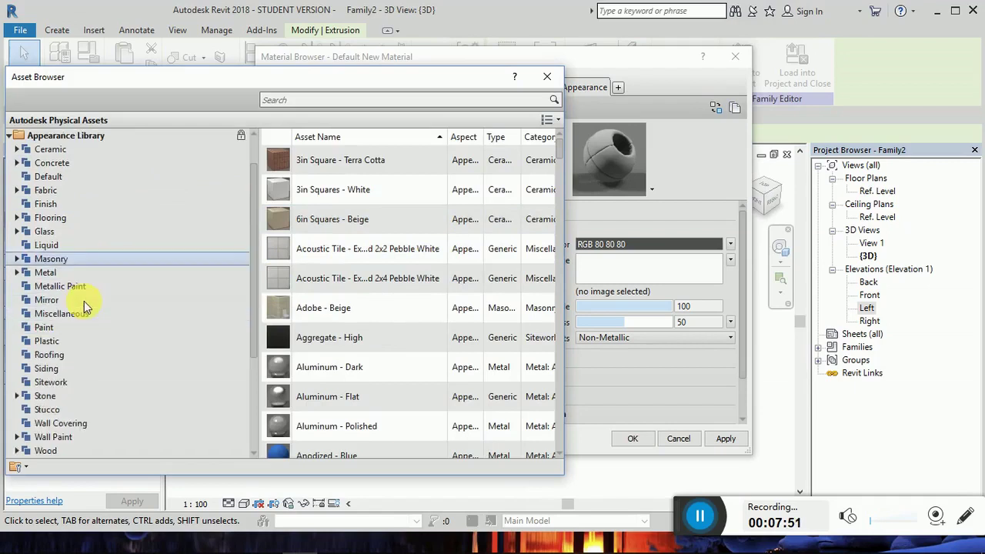
left_click(54, 396)
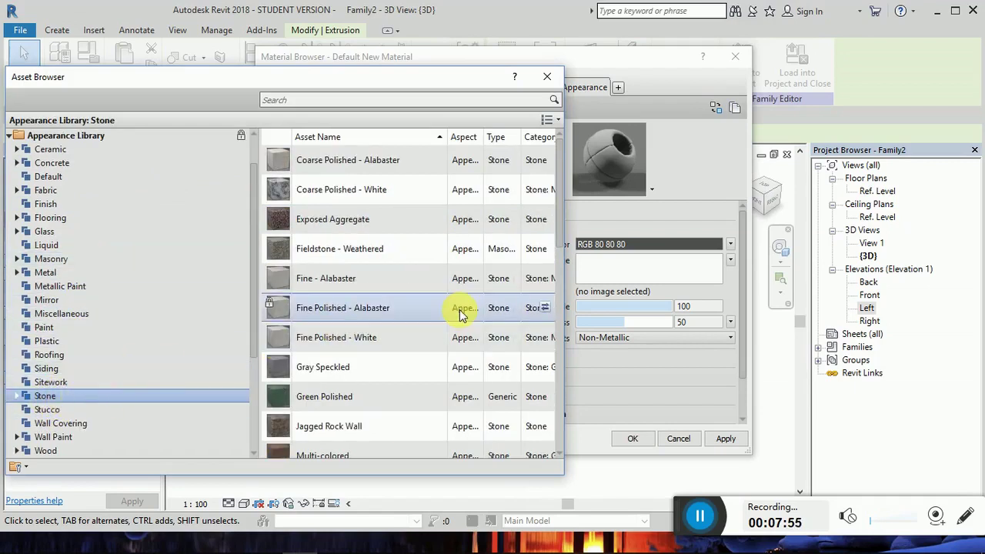
scroll(458, 307, "down", 1)
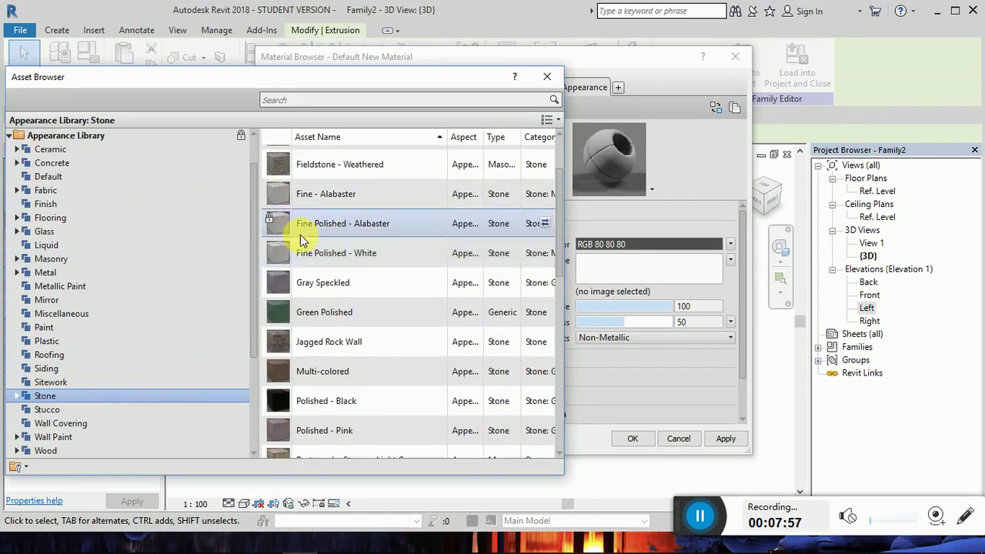
scroll(383, 308, "up", 1)
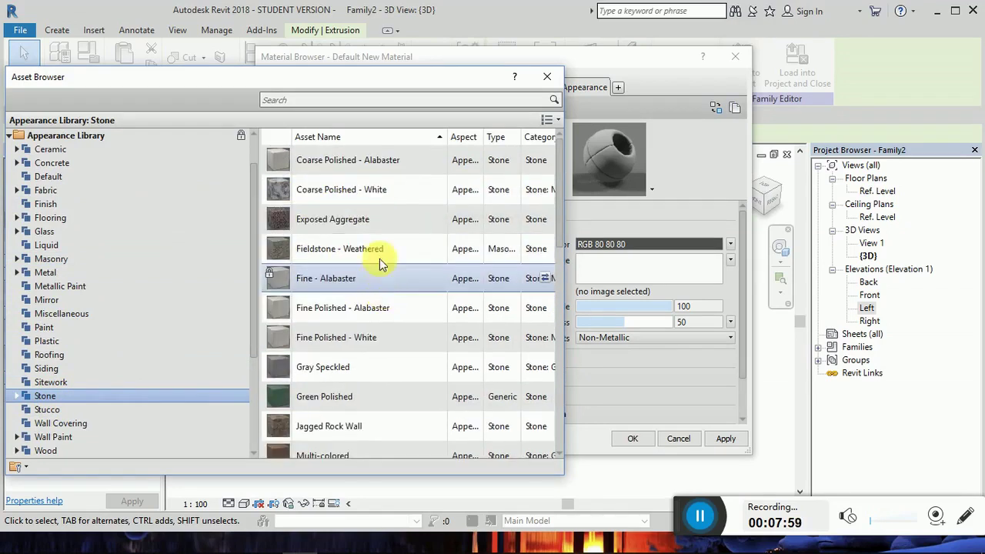
left_click(544, 190)
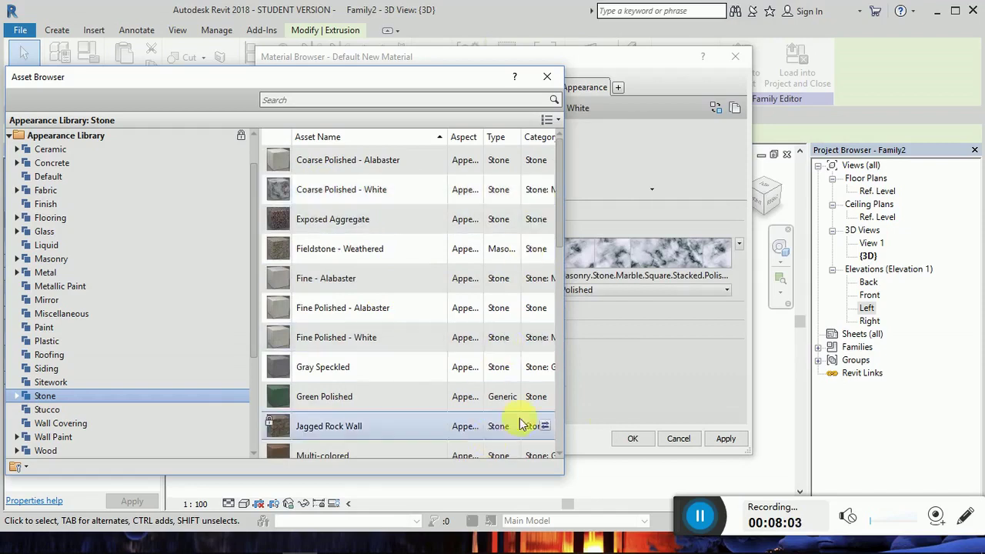
left_click(547, 77)
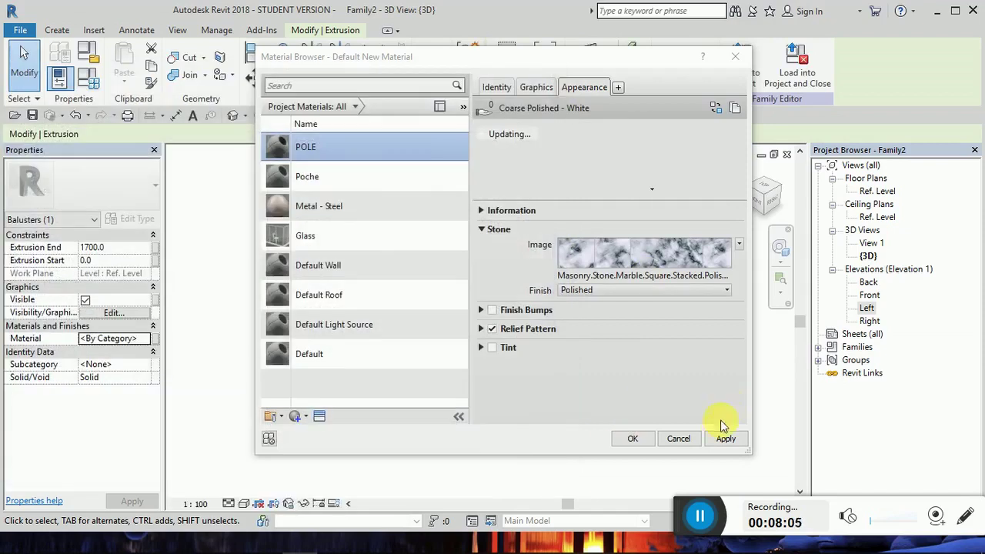
left_click(723, 439)
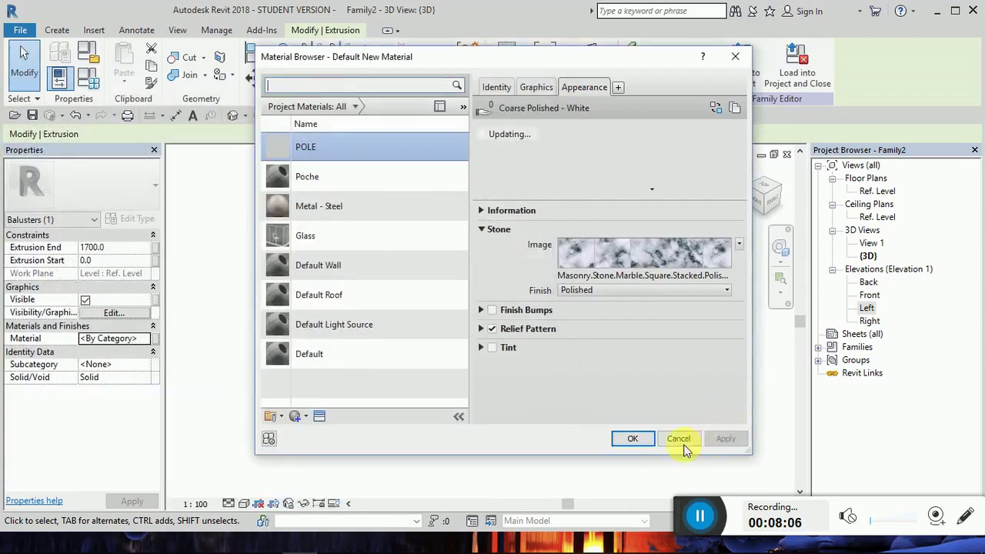
left_click(633, 440)
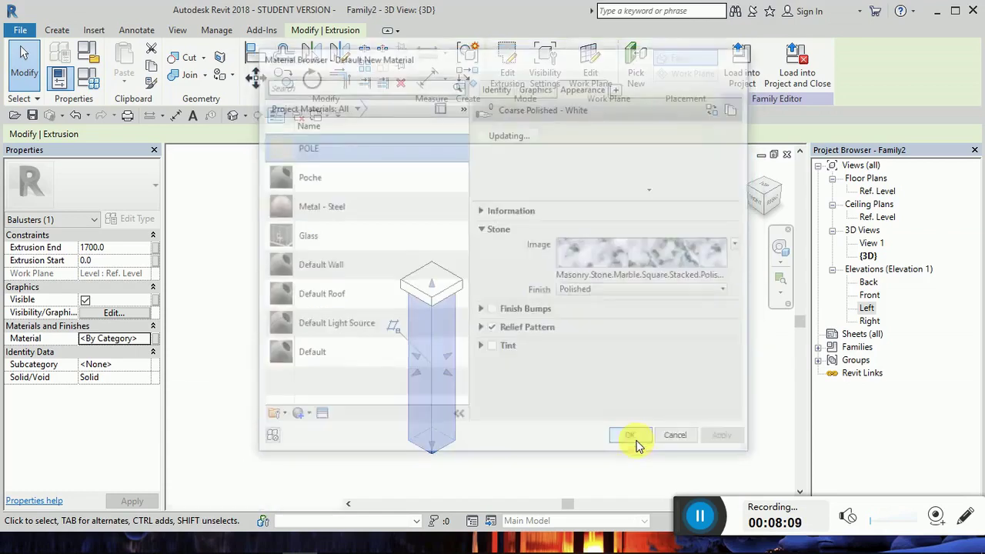
Set the 3D view's visual style to Realistic.
left_click(471, 418)
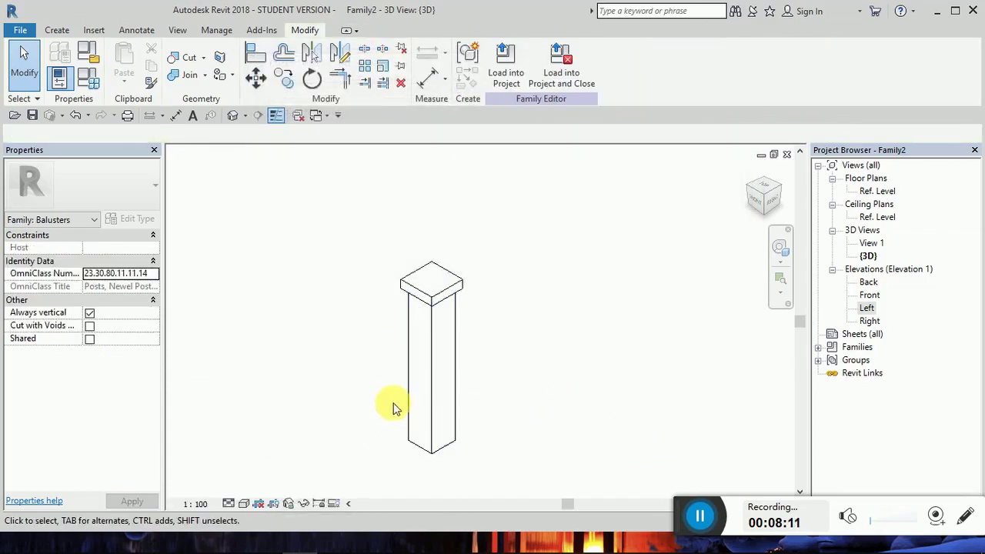
left_click(244, 504)
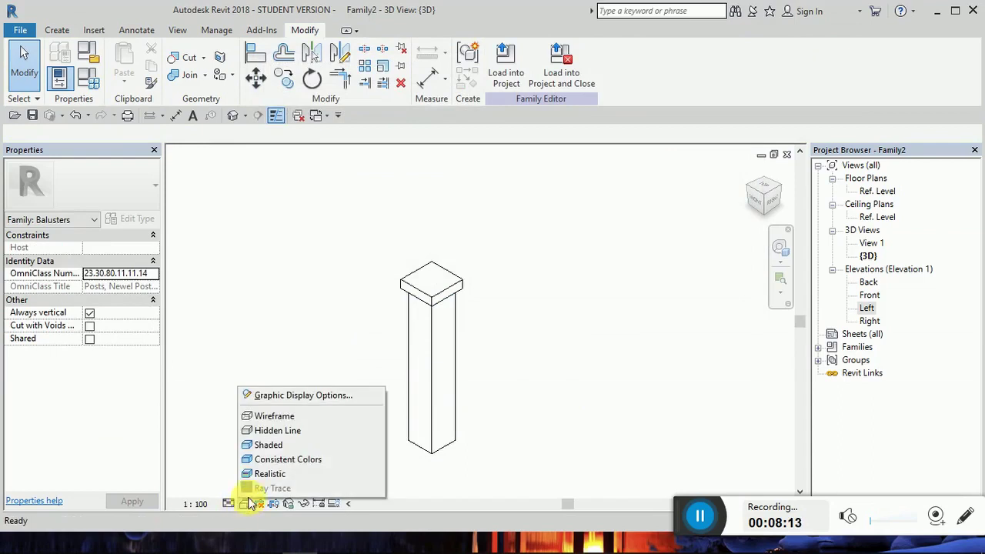
left_click(269, 472)
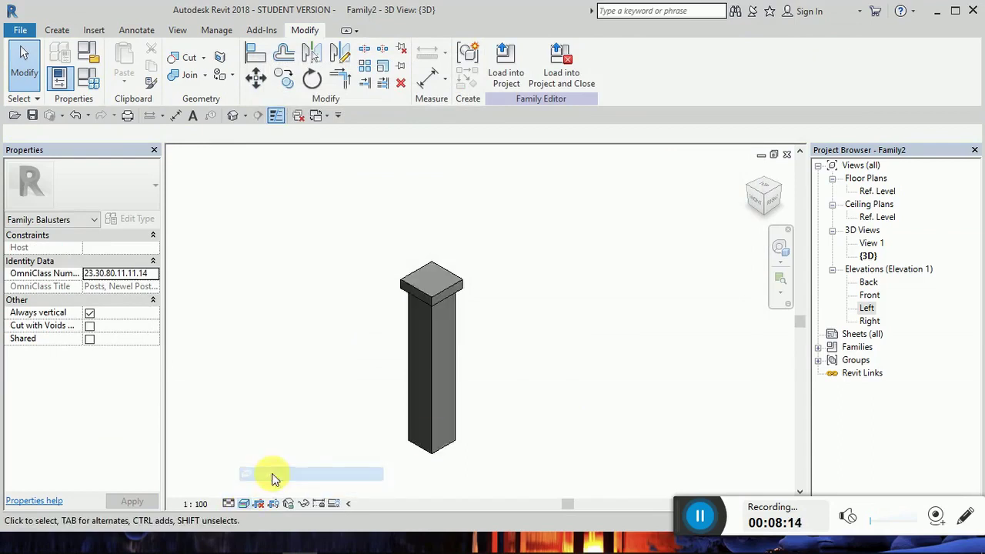
Assign the POLE material to the post shaft extrusion.
left_click(446, 399)
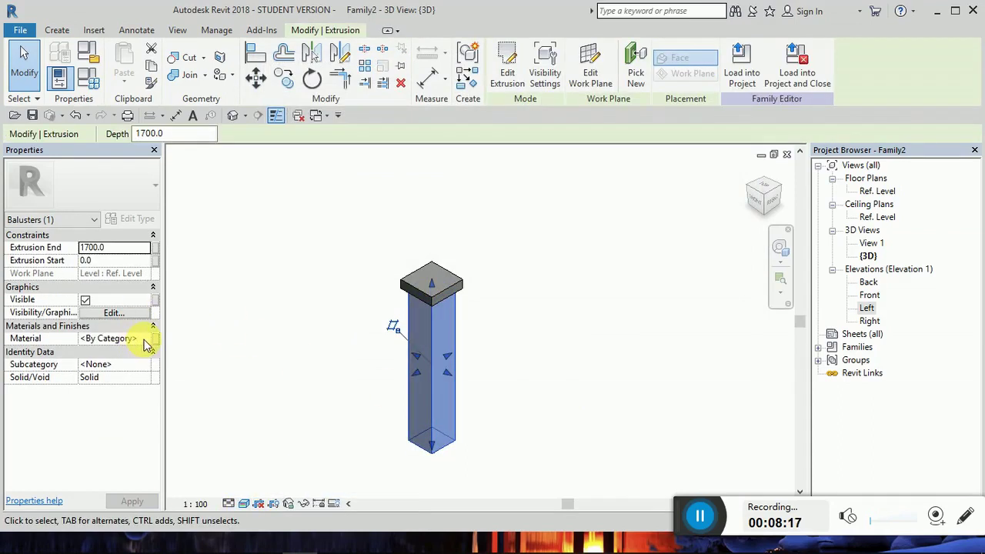
left_click(144, 339)
left_click(153, 340)
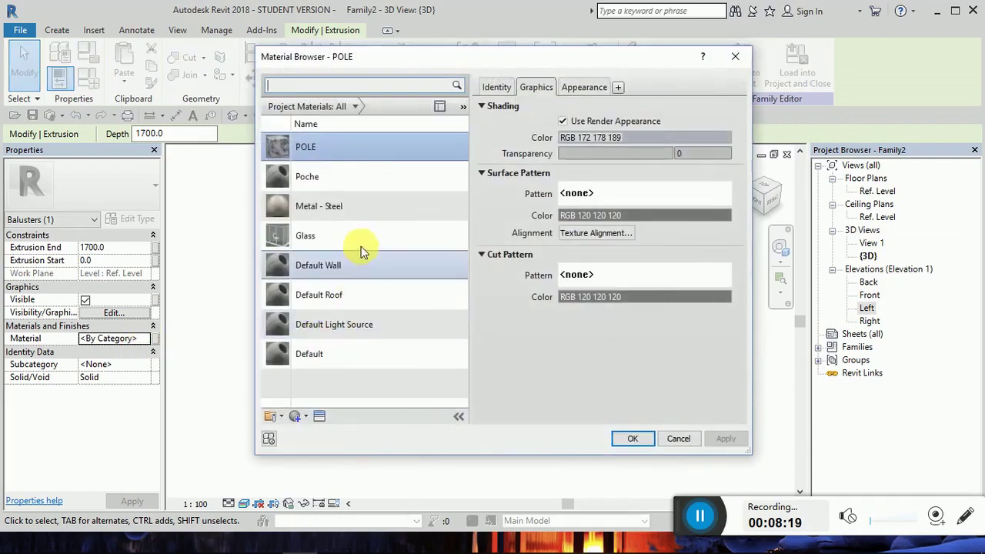
left_click(352, 145)
left_click(625, 438)
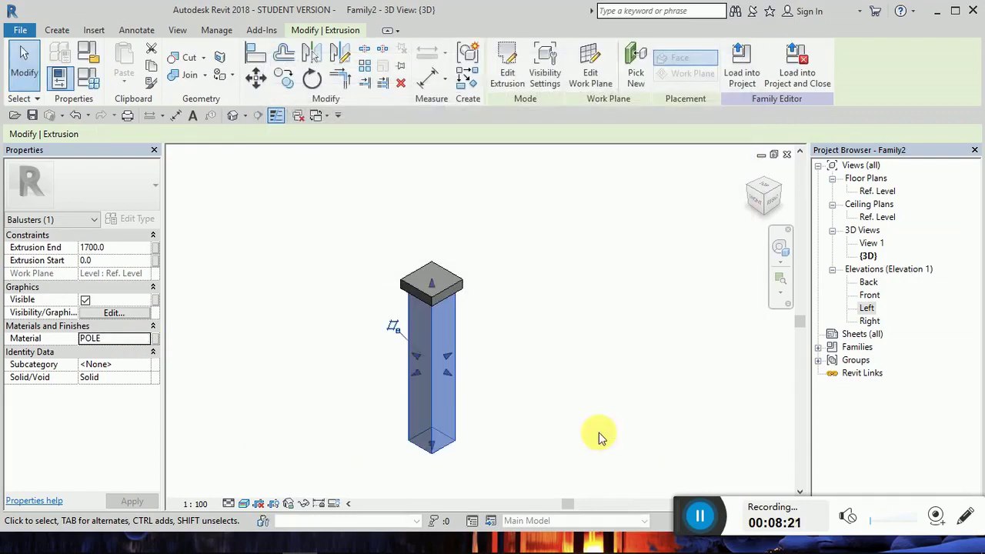
left_click(570, 426)
Create a new material named cap from the material setting of the post's cap extrusion.
left_click(440, 303)
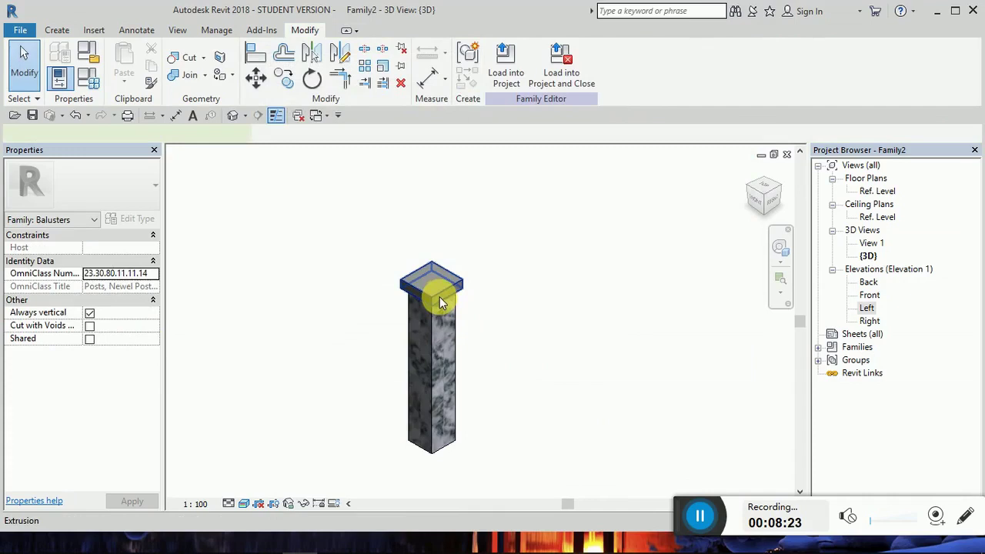
left_click(136, 340)
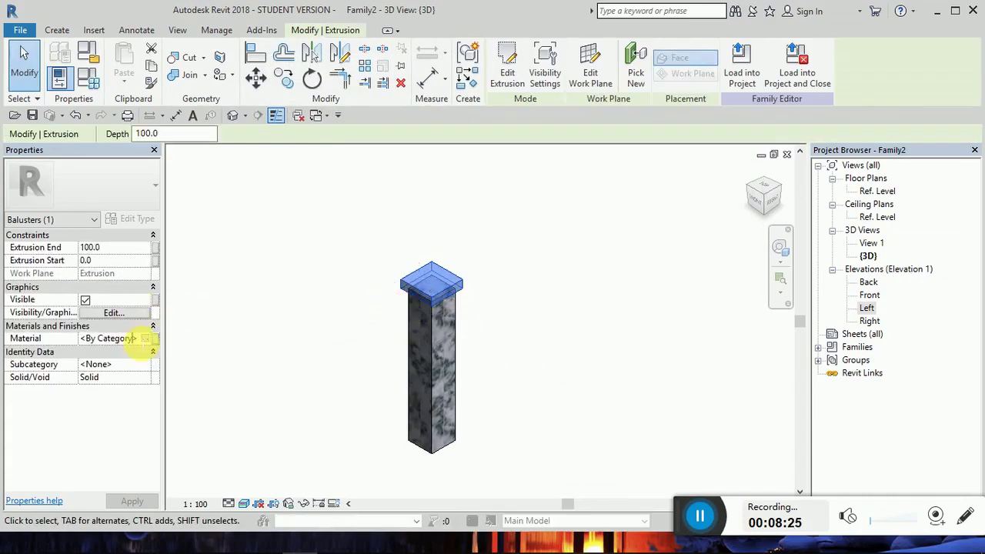
left_click(146, 339)
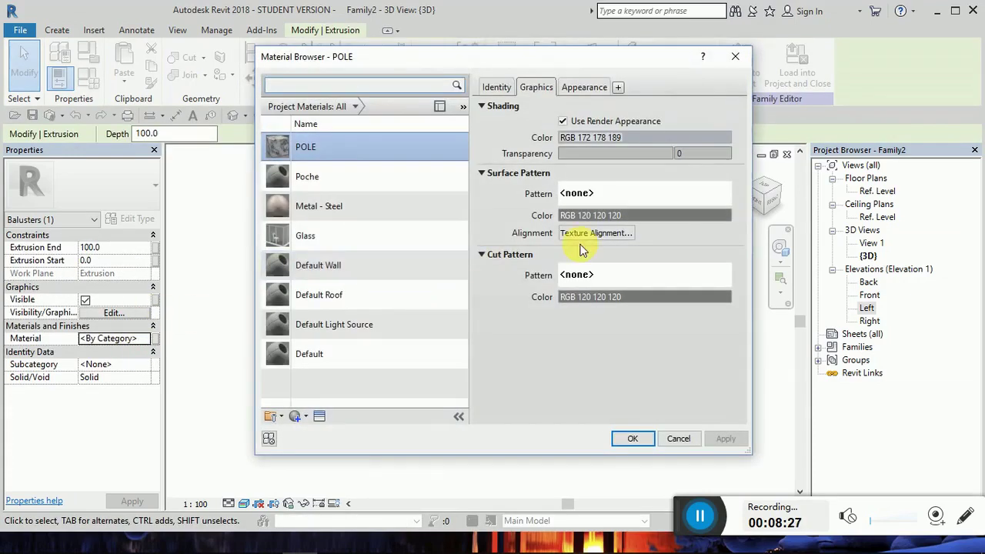
left_click(307, 416)
left_click(308, 427)
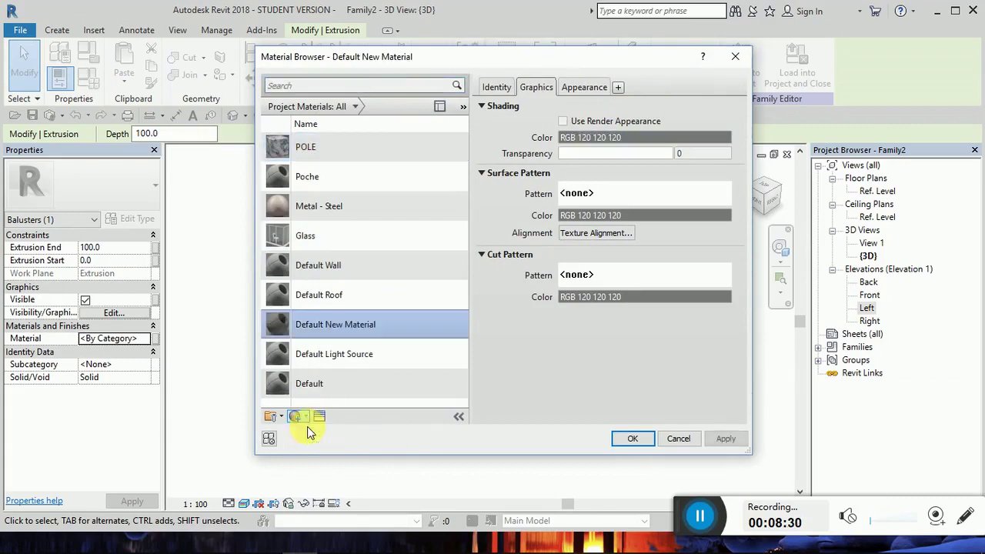
right_click(377, 324)
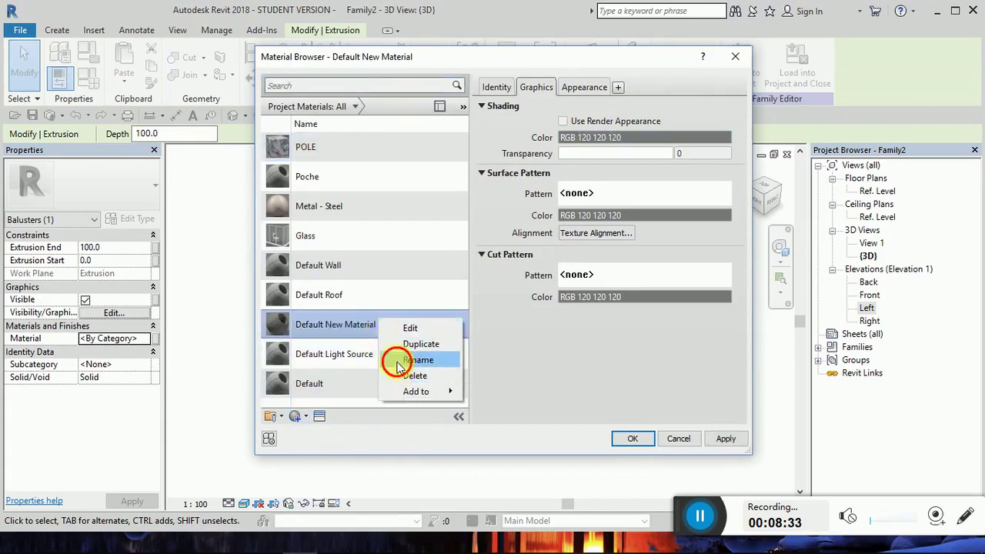
left_click(399, 362)
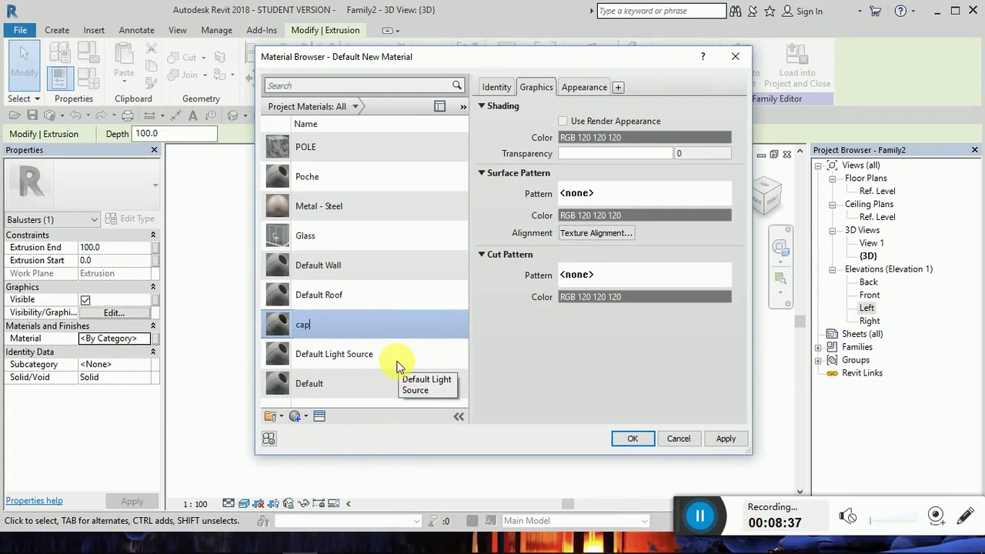
Enable Use Render Appearance for the cap material and replace its appearance with the first Cool White asset from the Wall Paint category.
left_click(564, 122)
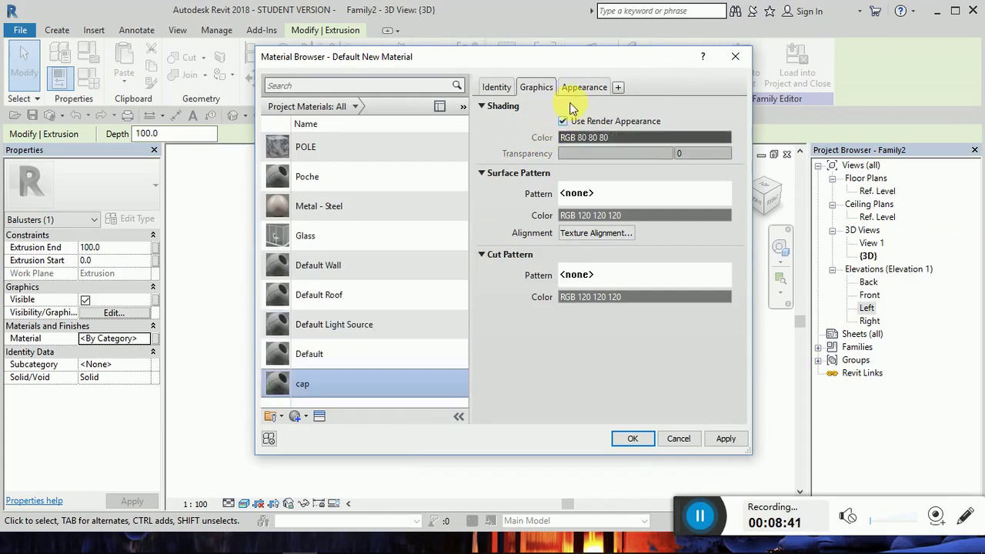
left_click(573, 89)
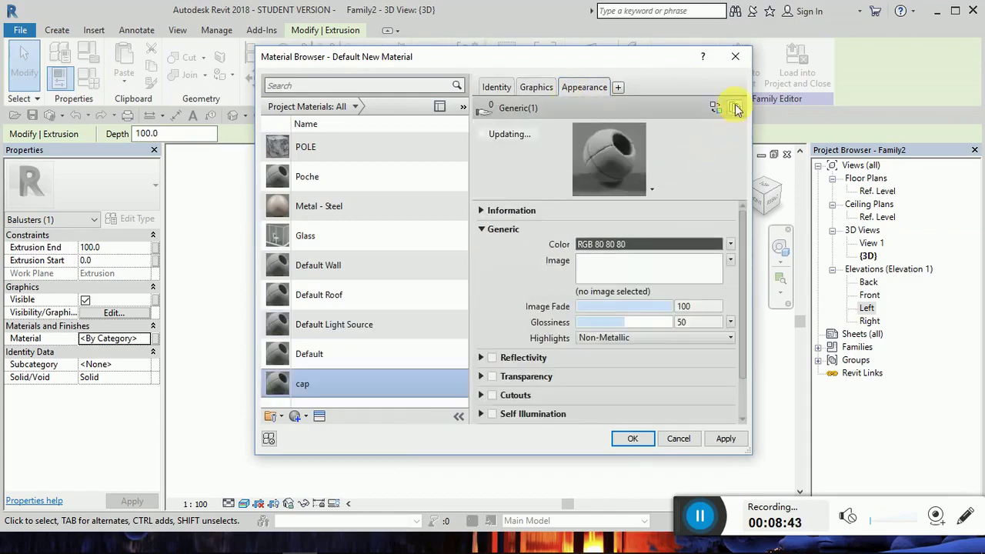
left_click(715, 109)
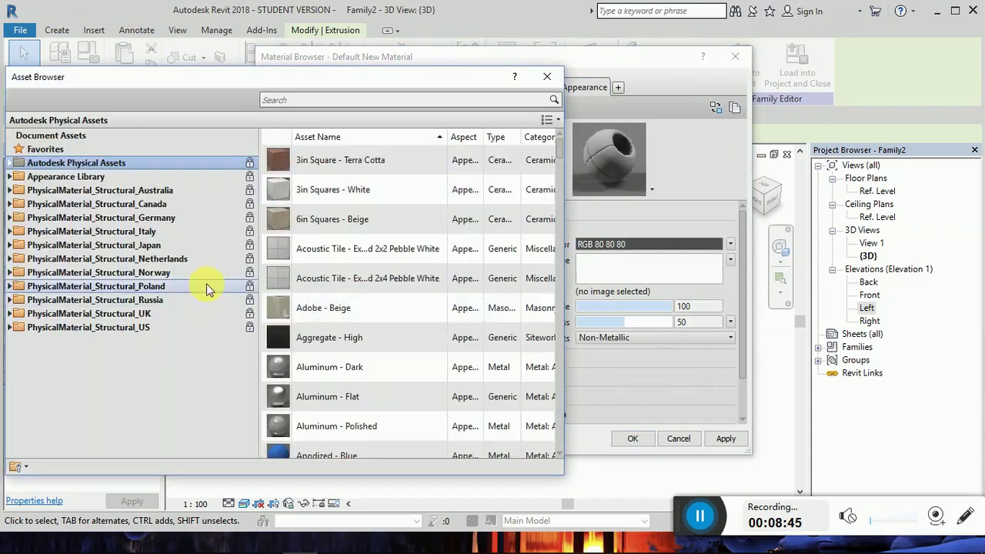
left_click(11, 176)
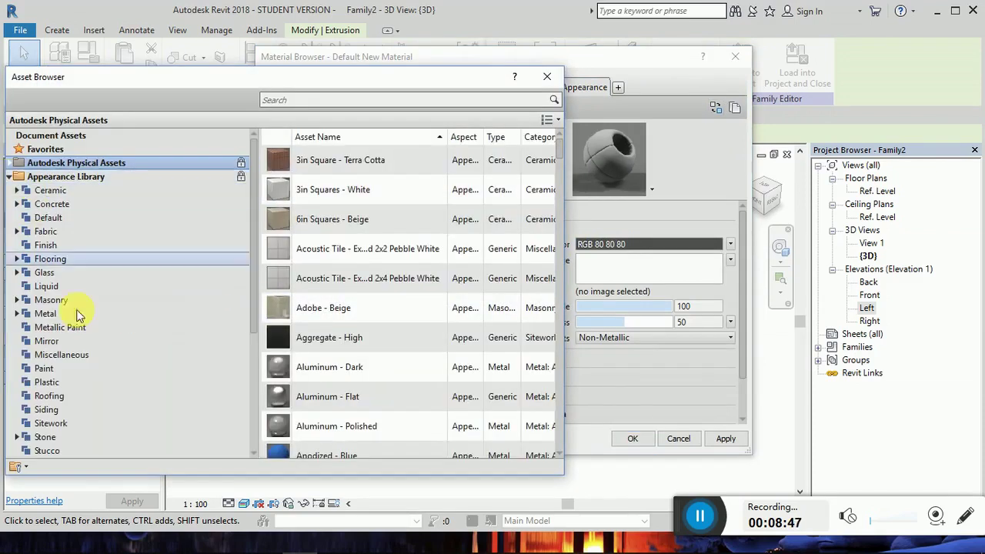
scroll(99, 376, "down", 1)
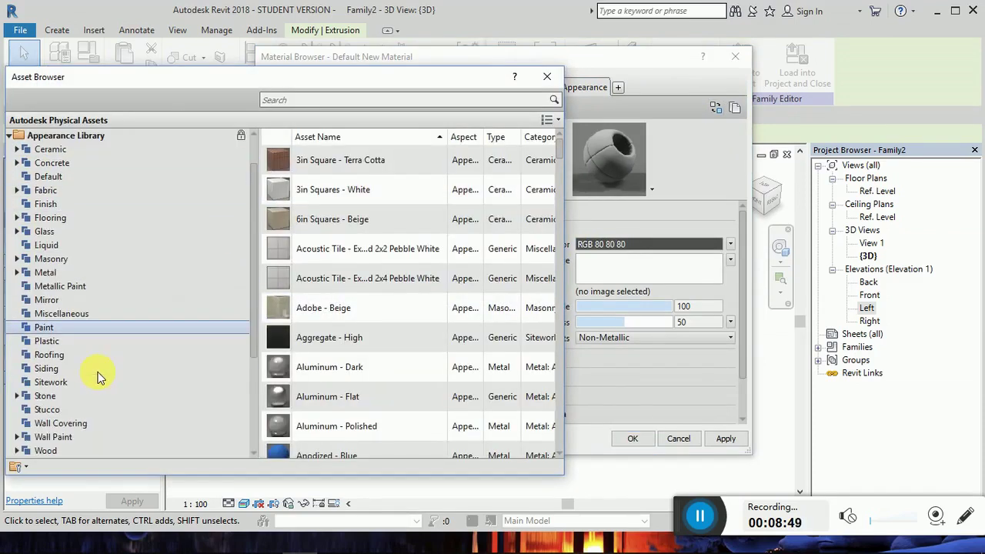
left_click(68, 435)
scroll(451, 302, "down", 3)
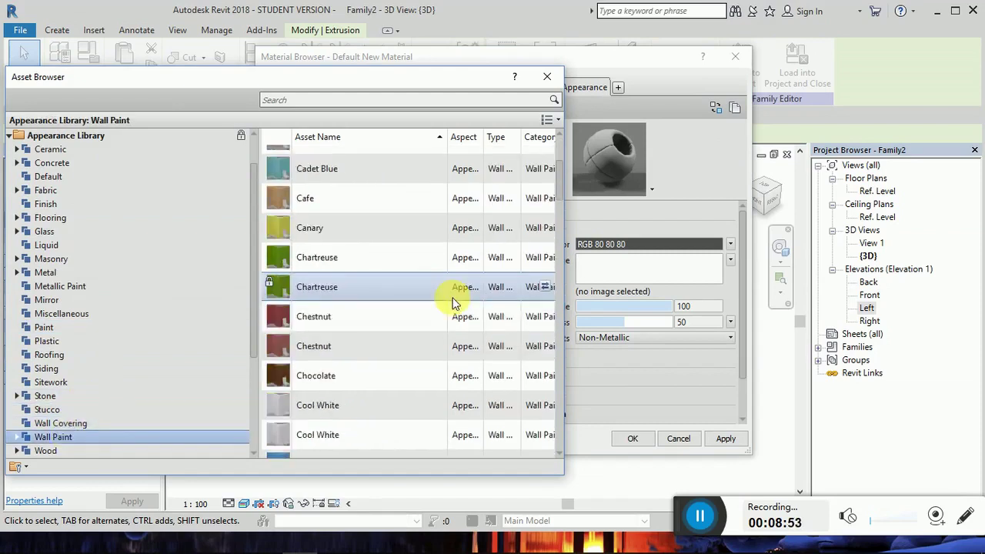
scroll(452, 302, "down", 1)
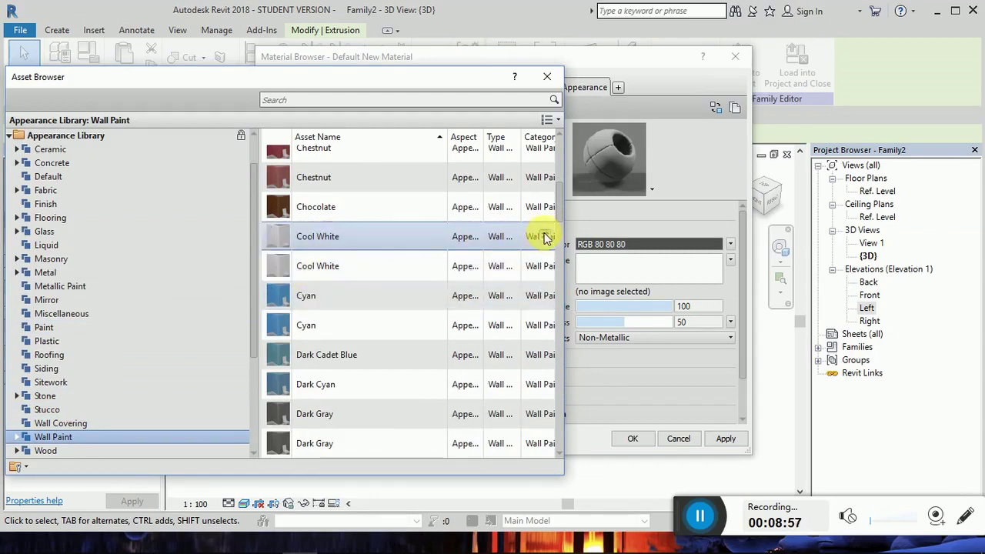
left_click(545, 237)
left_click(547, 76)
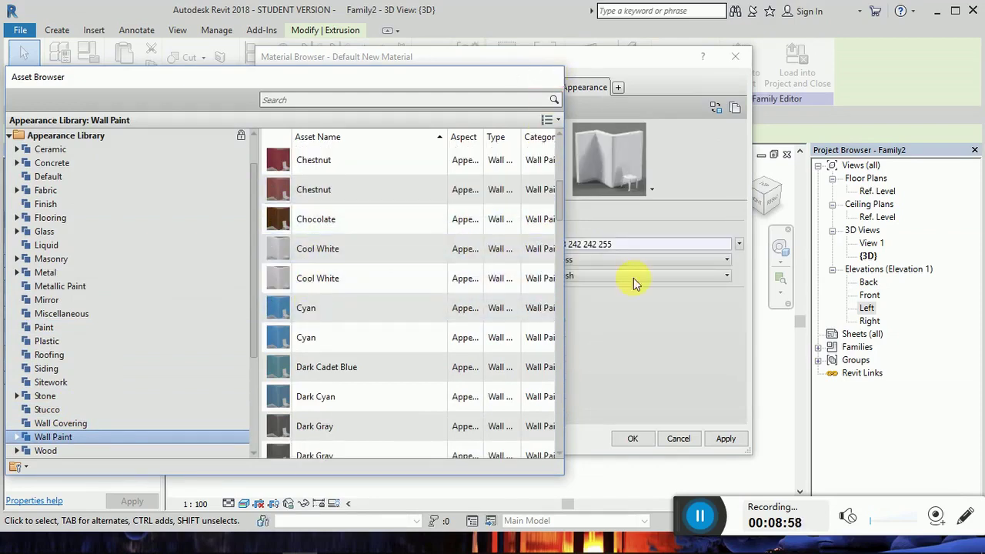
left_click(633, 439)
left_click(559, 415)
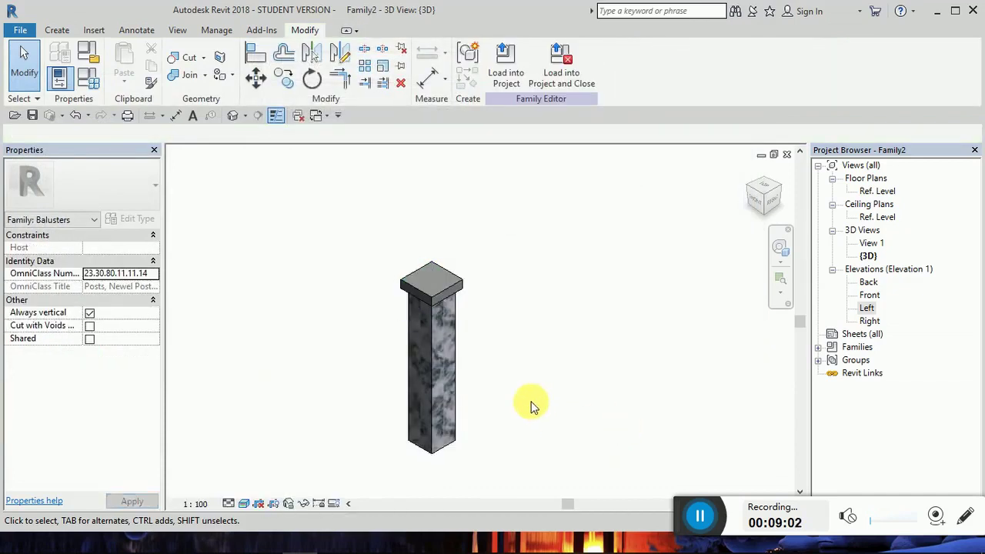
Assign the cap material to the cap extrusion on top of the post.
left_click(451, 282)
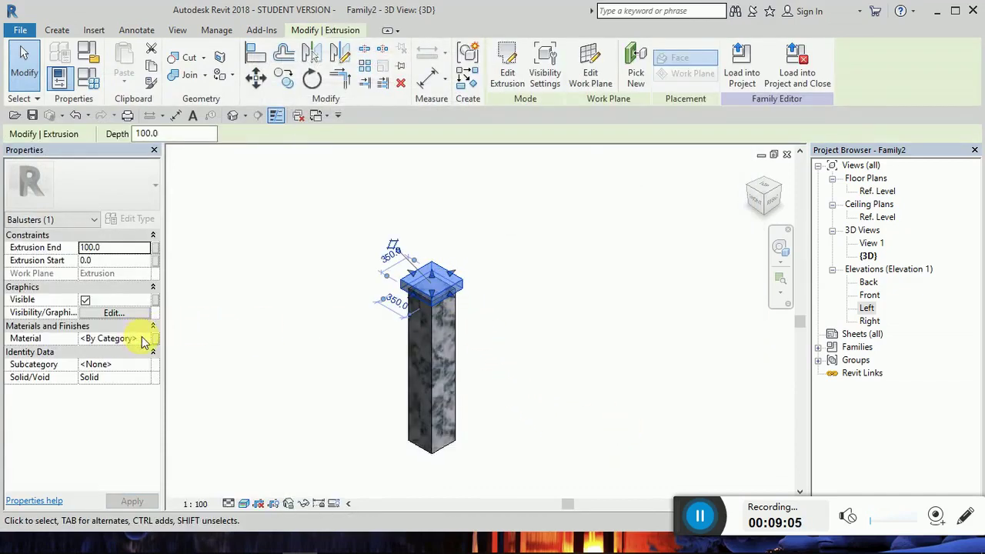
left_click(146, 339)
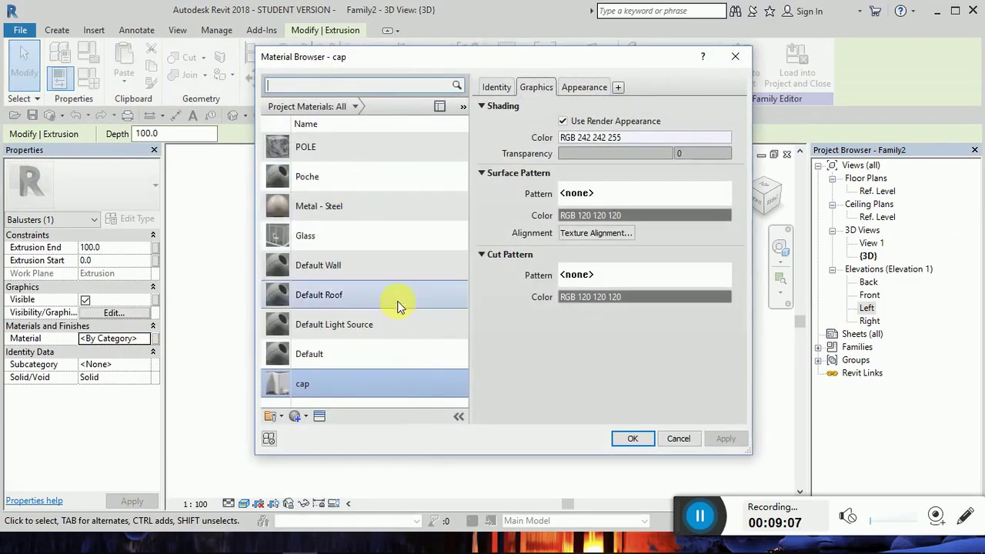
left_click(352, 389)
left_click(632, 442)
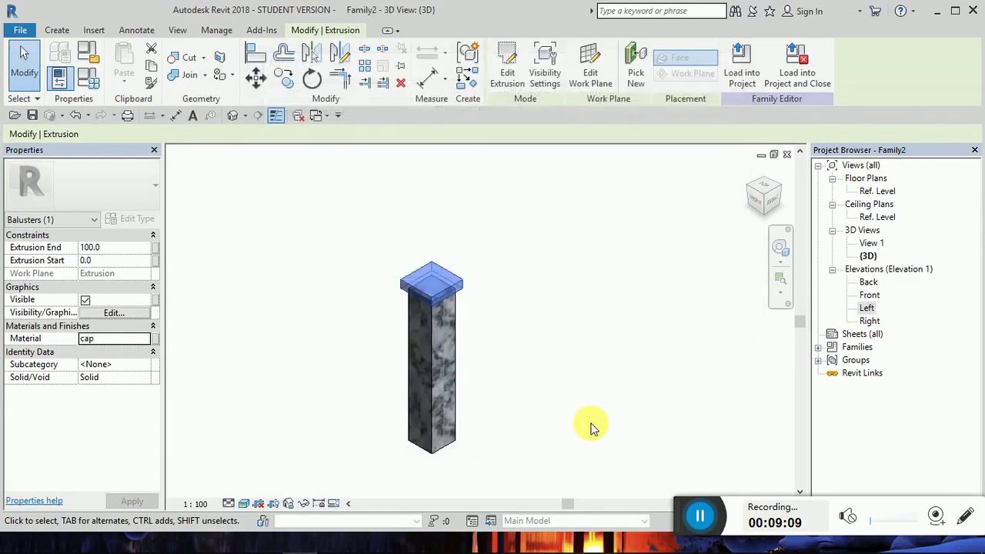
left_click(565, 412)
middle_click_drag(565, 412, 379, 244, "shift")
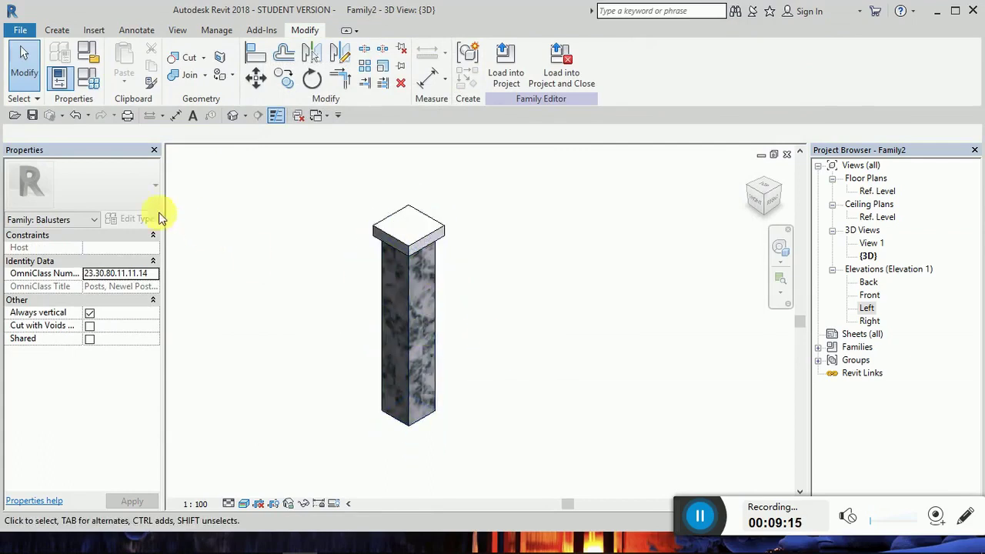
Save the family as Family2 on the Desktop with 1 maximum backup and 3D View: View 1 as thumbnail, and load it into the project, closing the family.
left_click(31, 115)
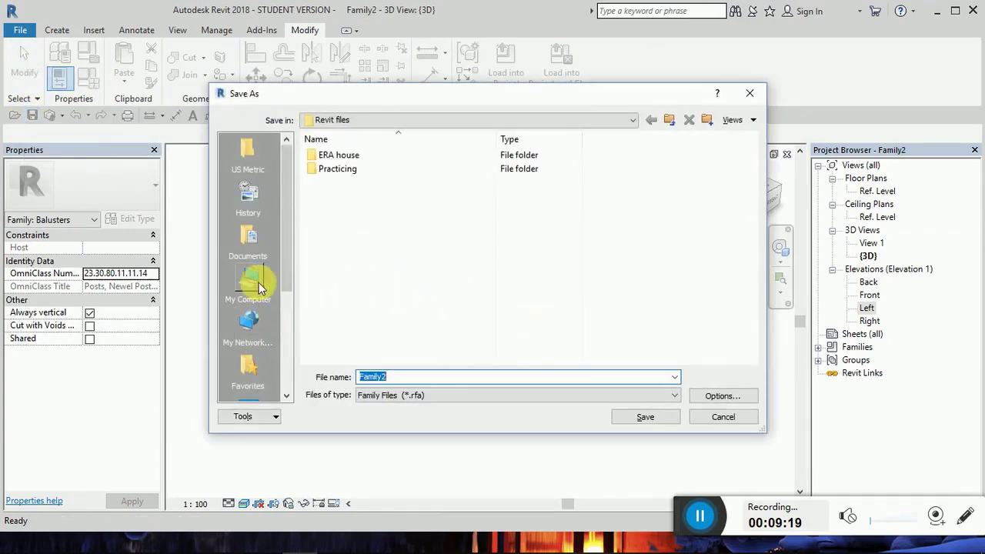
scroll(259, 282, "down", 3)
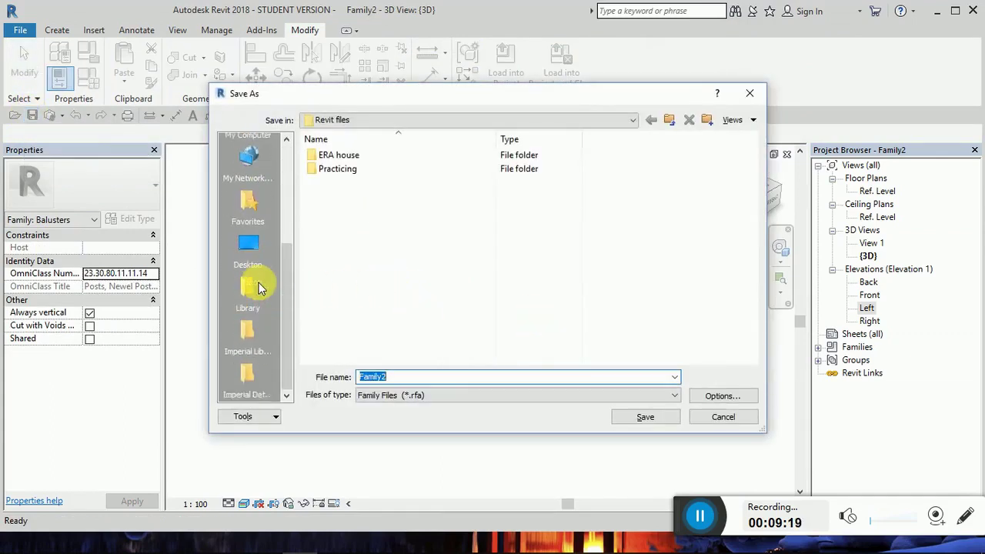
left_click(250, 241)
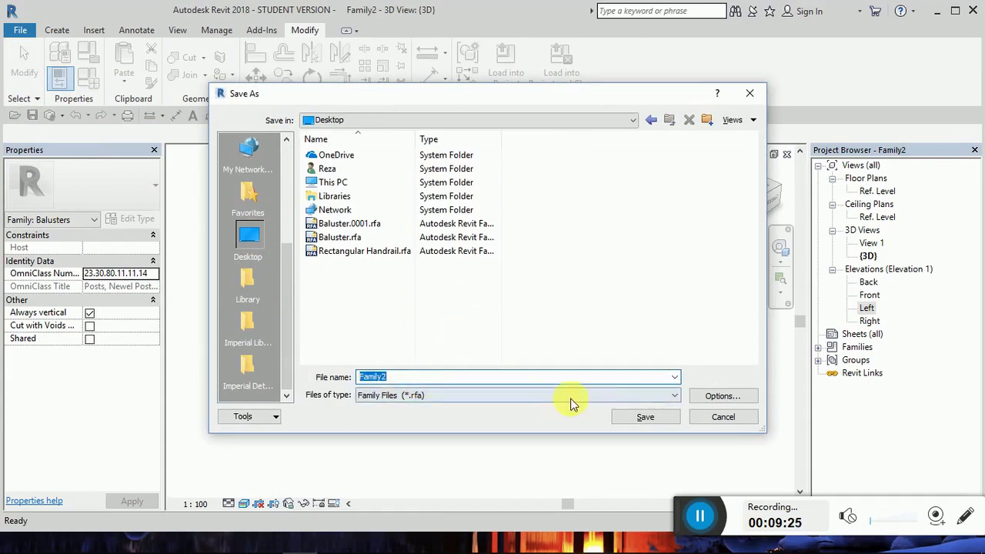
left_click(714, 397)
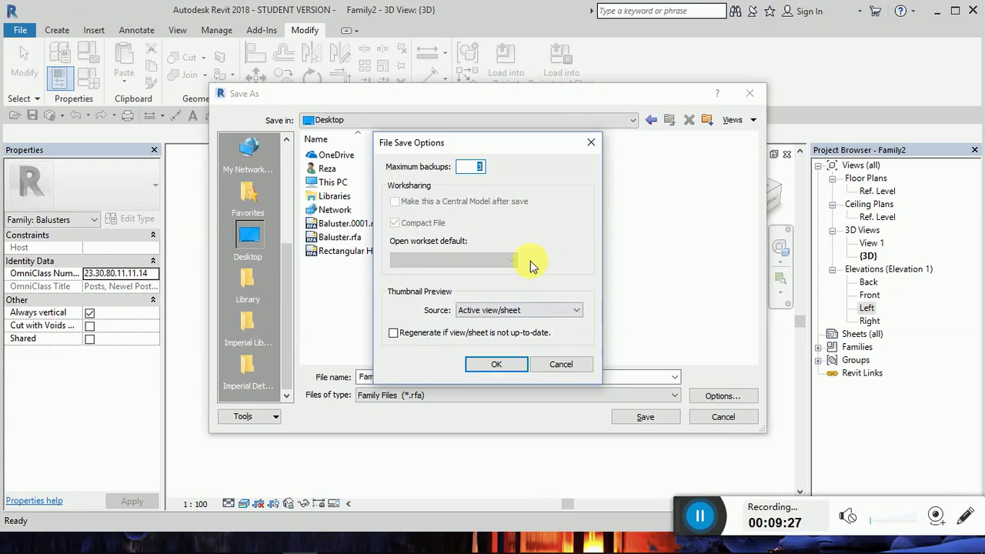
left_click(535, 308)
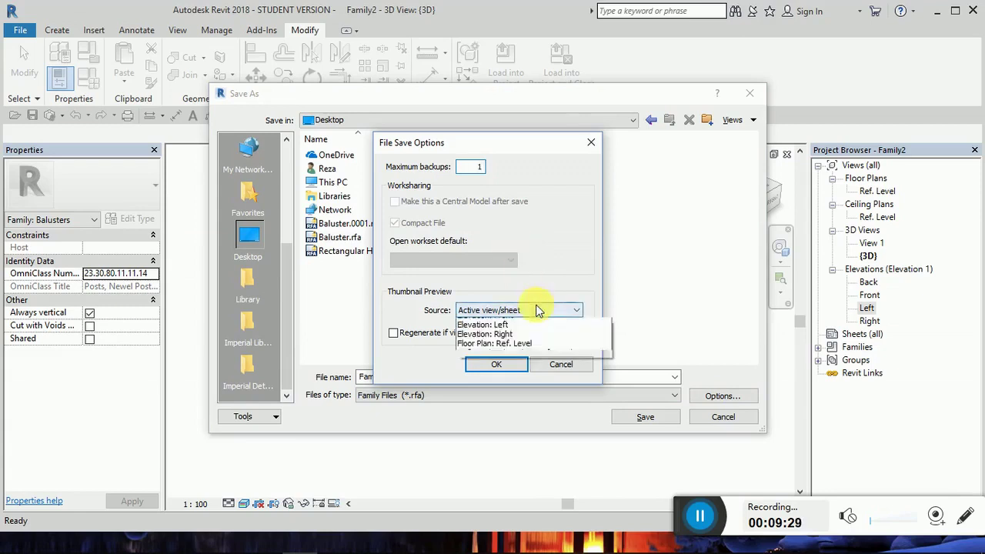
left_click(540, 335)
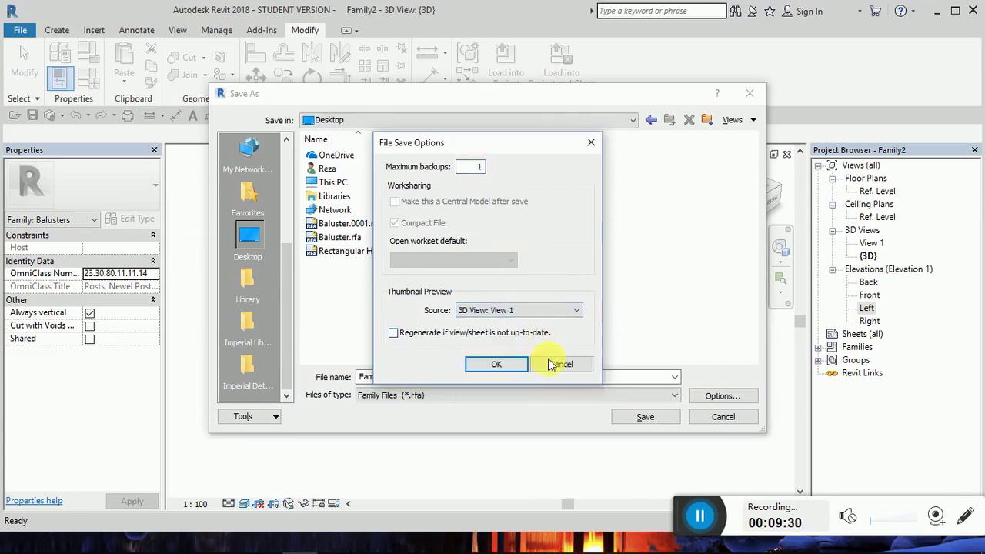
left_click(511, 365)
left_click(644, 419)
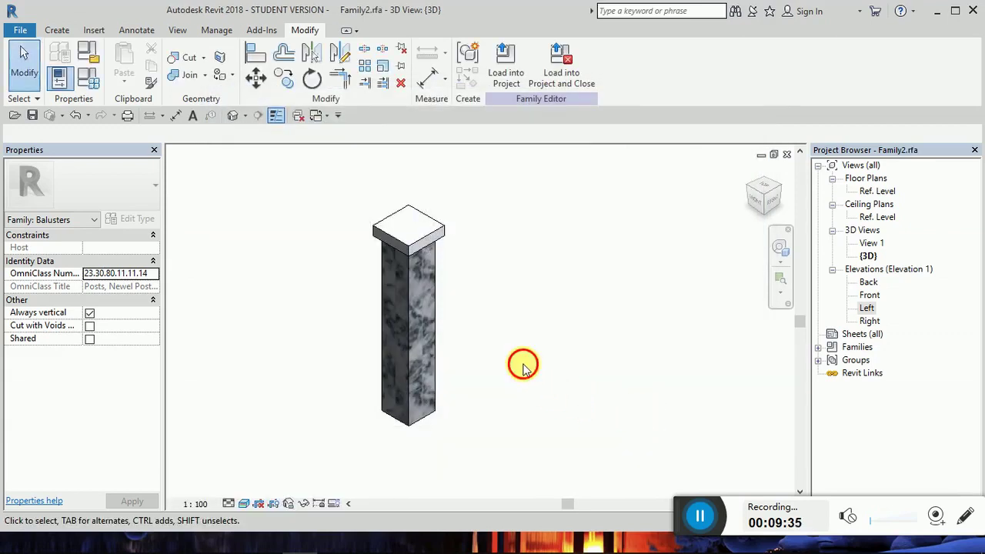
left_click(561, 75)
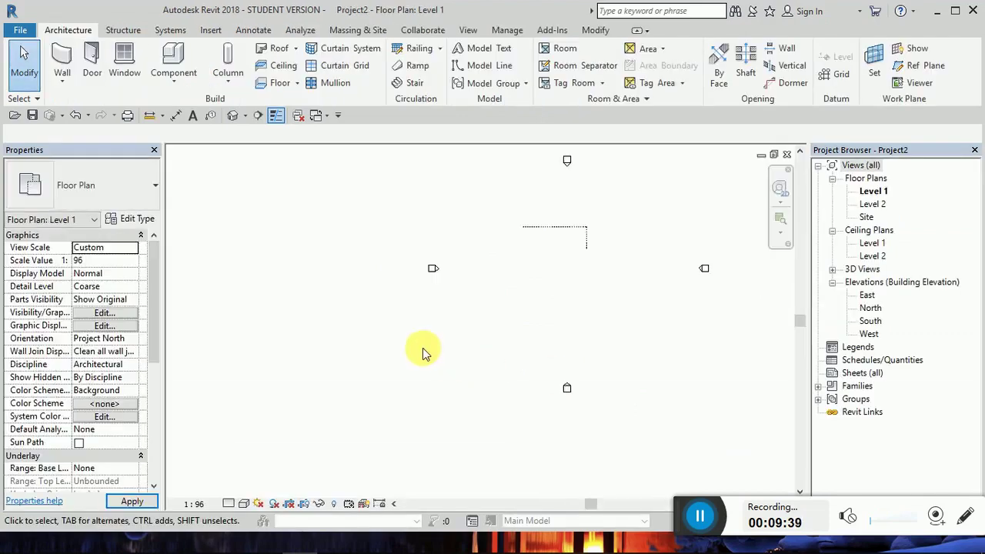
Set the view scale of the Level 1 floor plan to 1:50.
scroll(477, 281, "up", 5)
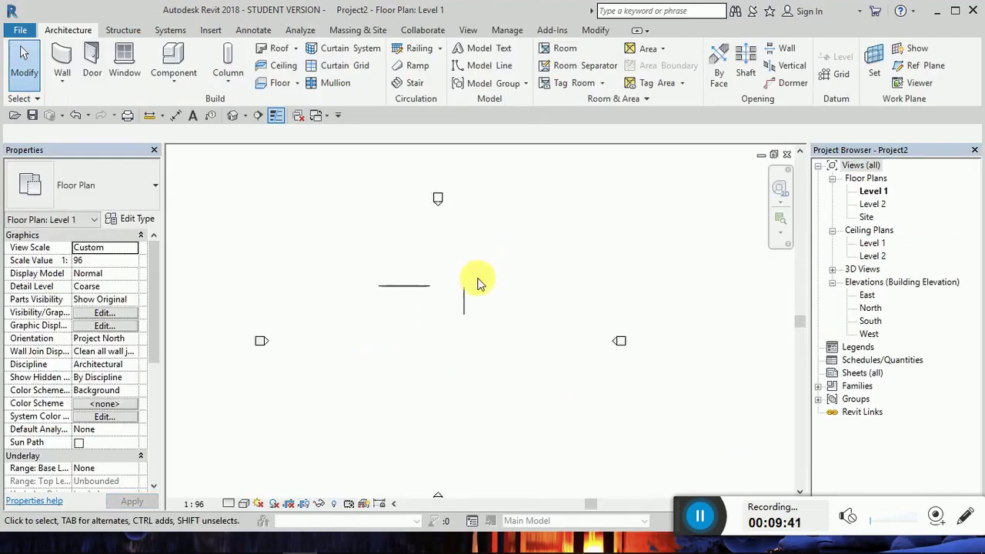
left_click(437, 284)
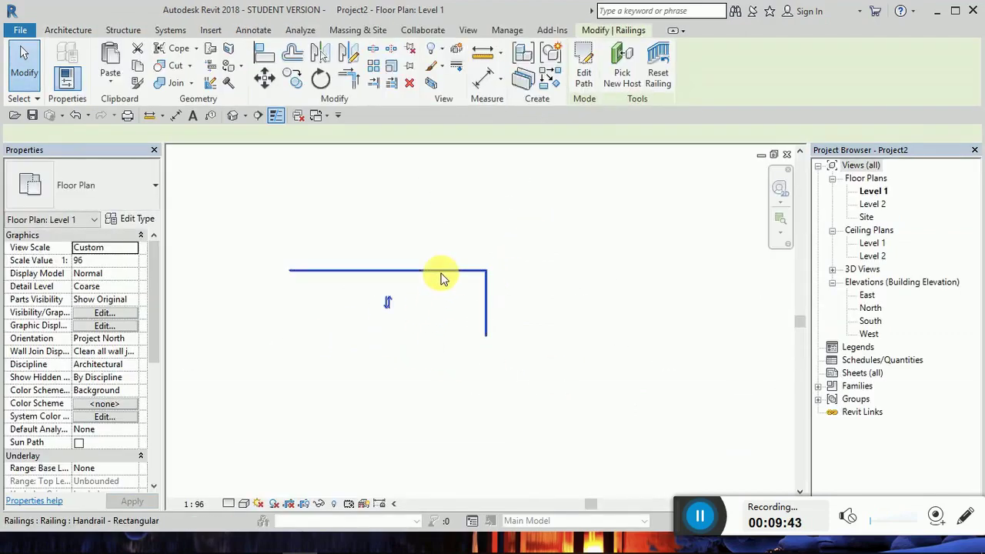
left_click(196, 503)
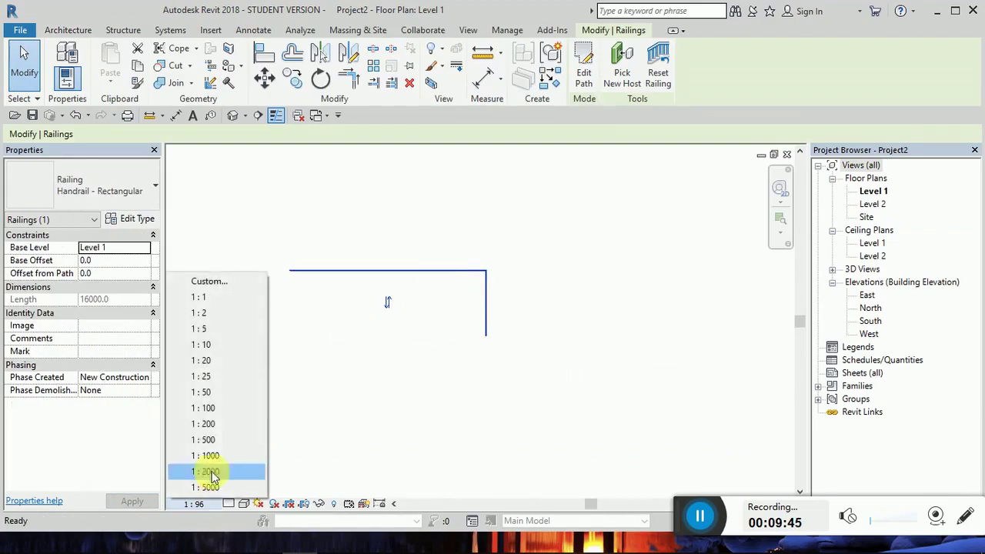
left_click(221, 425)
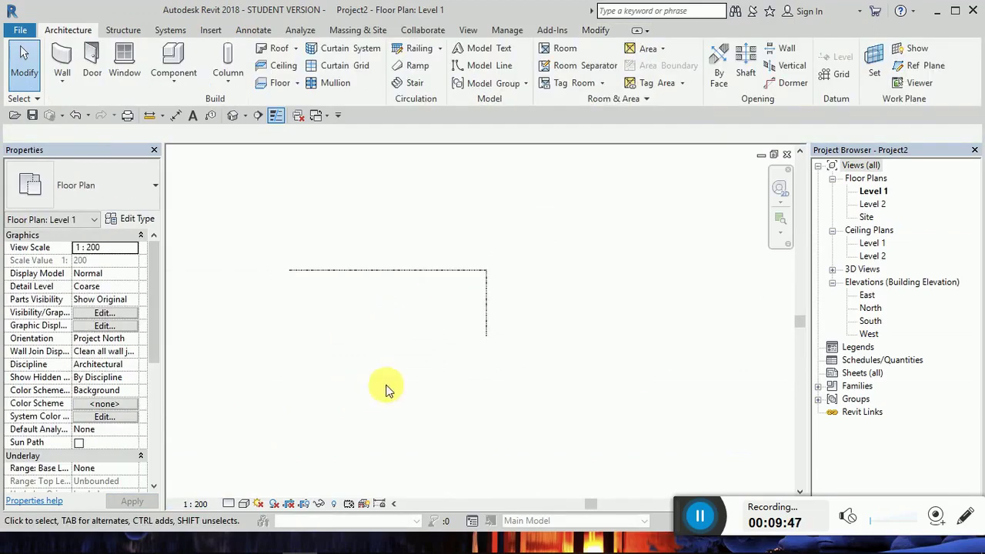
left_click(201, 504)
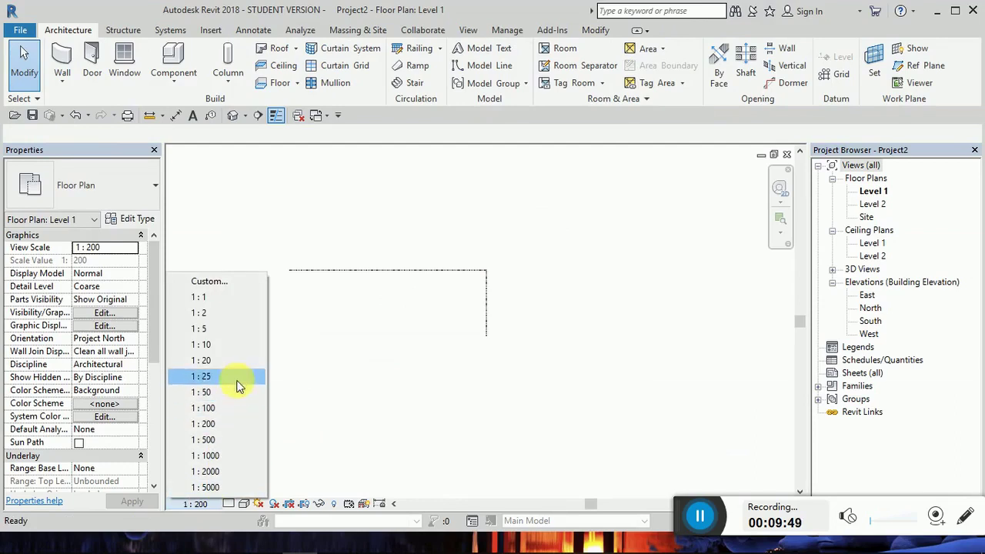
left_click(231, 393)
scroll(556, 354, "down", 2)
scroll(533, 338, "up", 2)
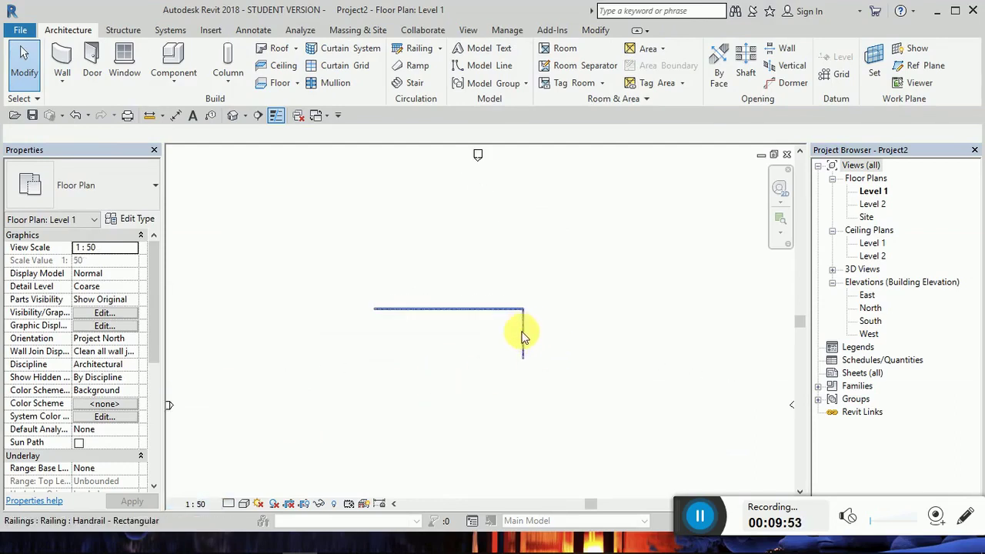
In the 3D view, edit the railing type's baluster placement and assign Family2 : Family2 to the regular baluster.
left_click(233, 117)
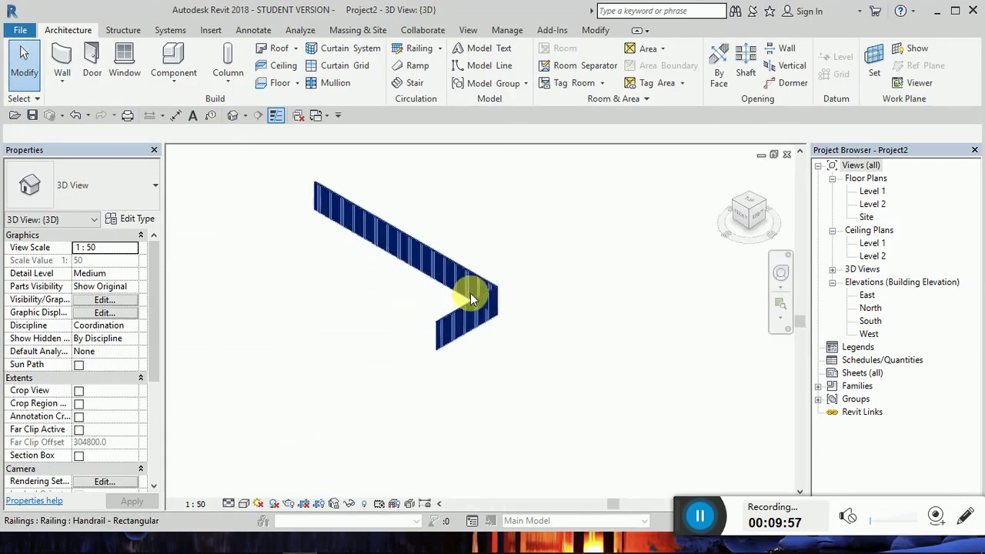
left_click(477, 297)
left_click(132, 218)
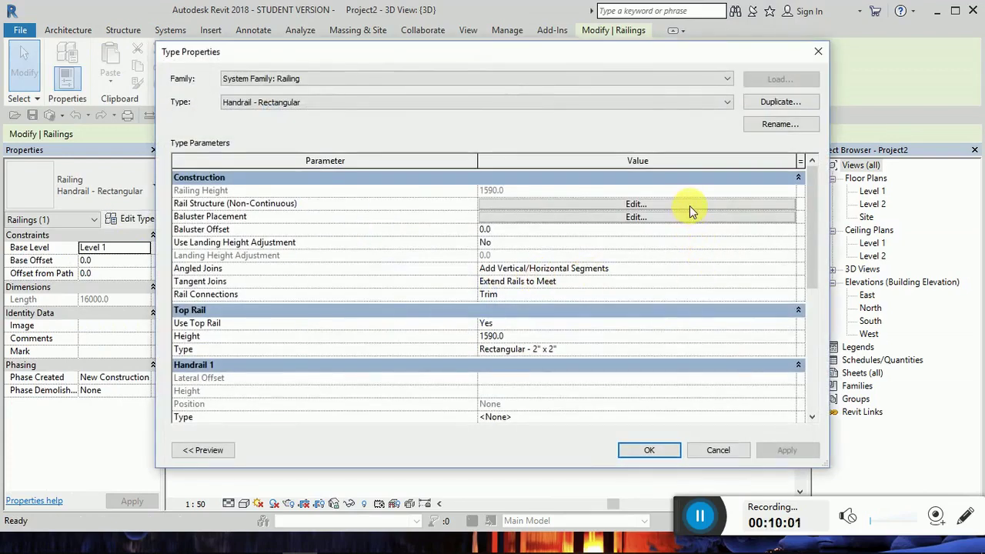
left_click(645, 218)
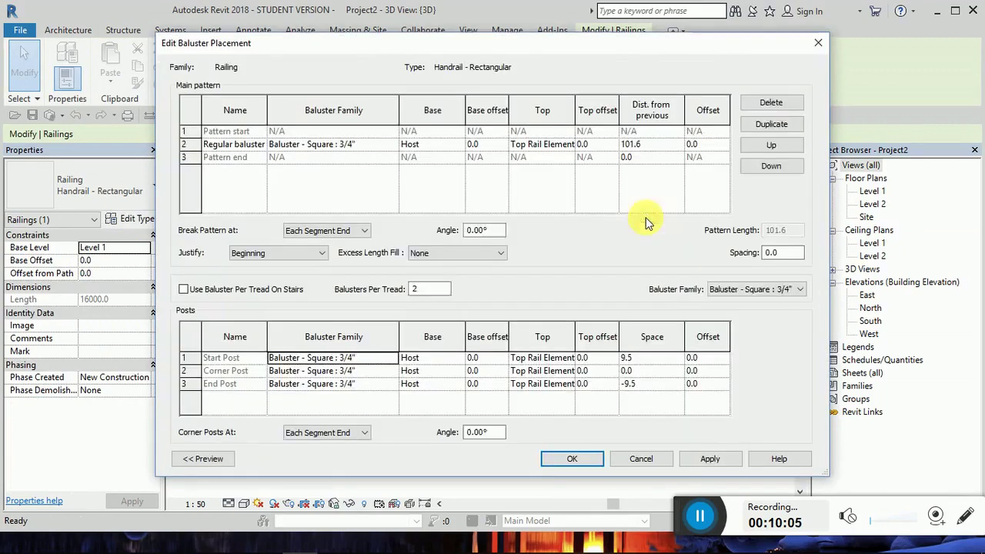
left_click(379, 146)
left_click(393, 146)
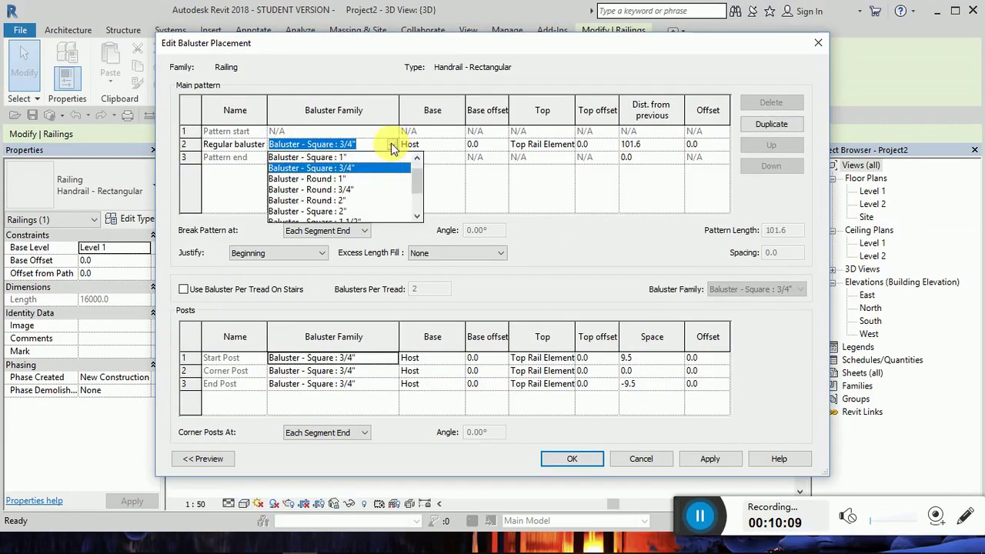
scroll(385, 192, "down", 2)
scroll(385, 195, "up", 1)
scroll(375, 202, "down", 2)
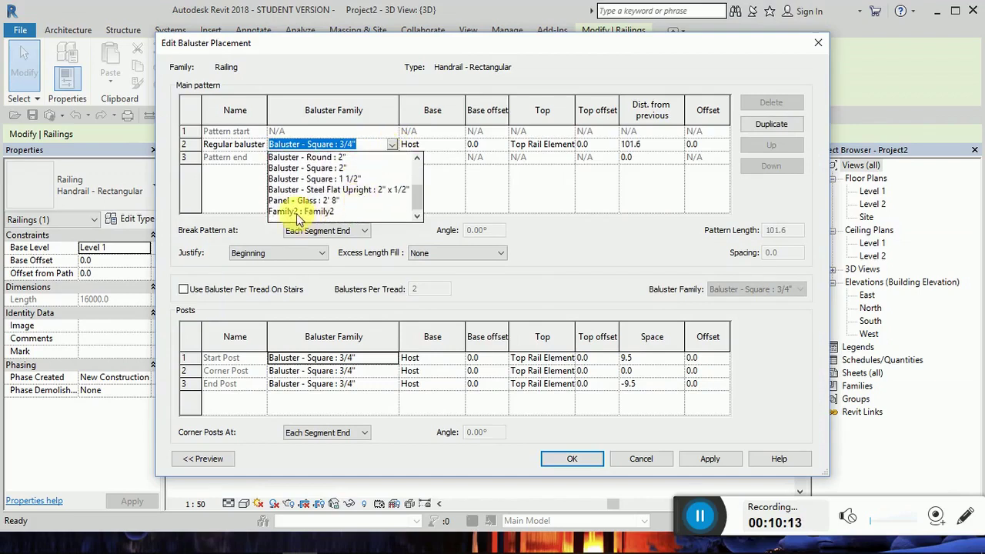
left_click(316, 212)
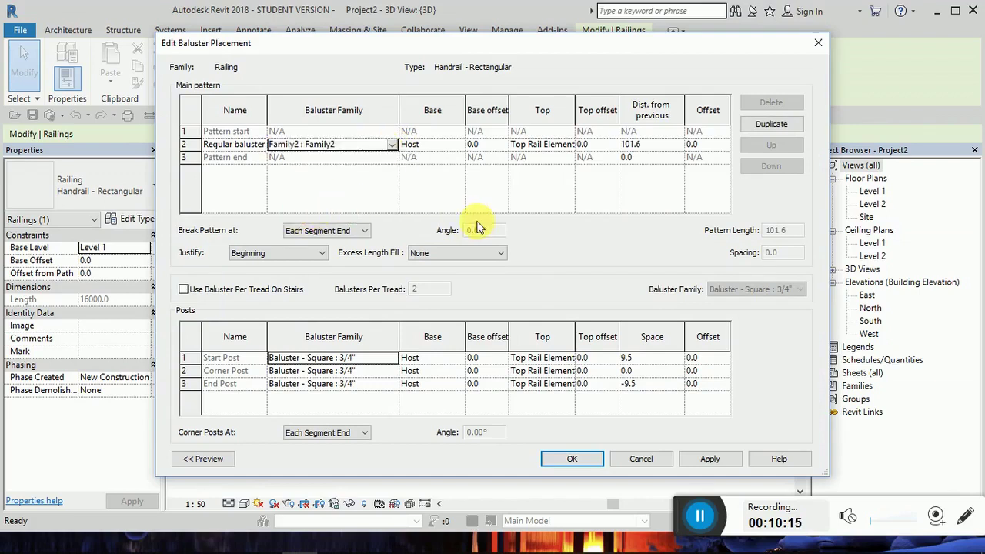
Assign Family2 : Family2 to the start, corner and end posts and apply the changes to the Handrail - Rectangular type.
left_click(381, 360)
left_click(392, 360)
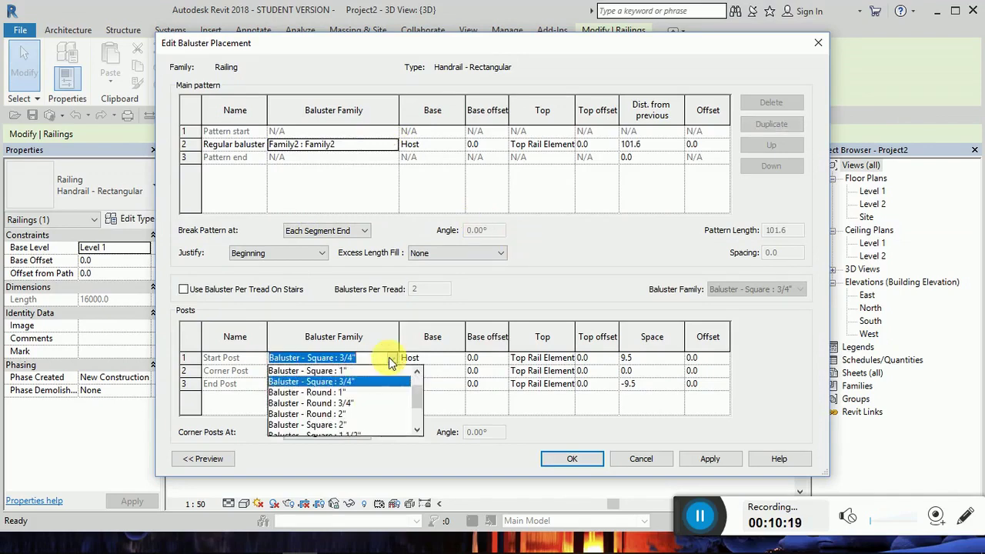
scroll(370, 403, "down", 3)
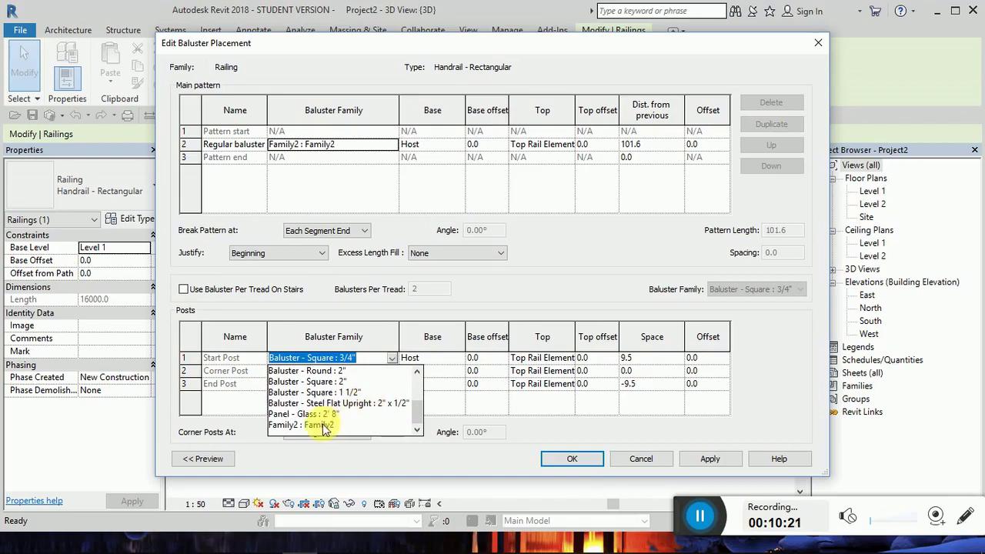
left_click(321, 431)
left_click(383, 373)
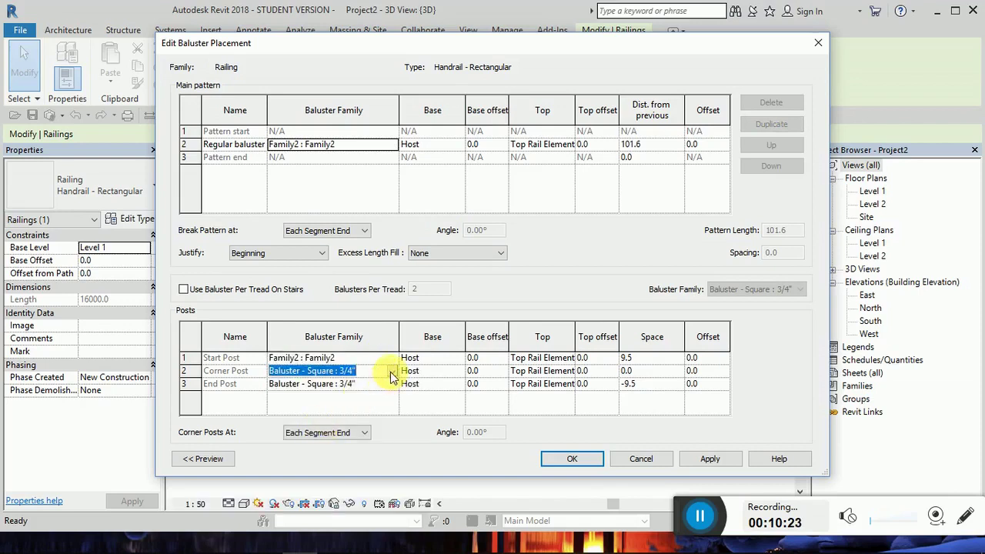
left_click(392, 375)
scroll(354, 412, "down", 3)
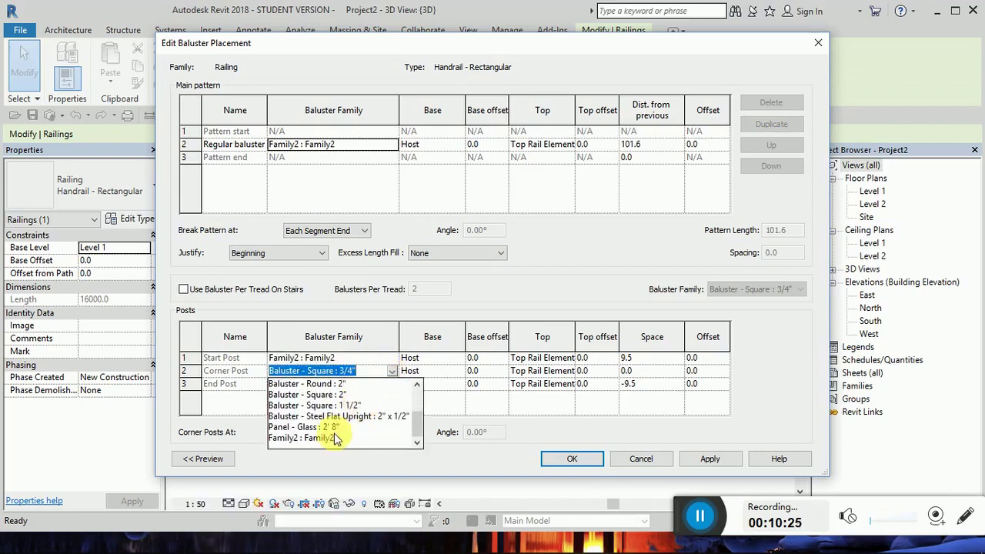
left_click(335, 438)
left_click(381, 385)
left_click(392, 384)
scroll(368, 440, "down", 5)
left_click(329, 456)
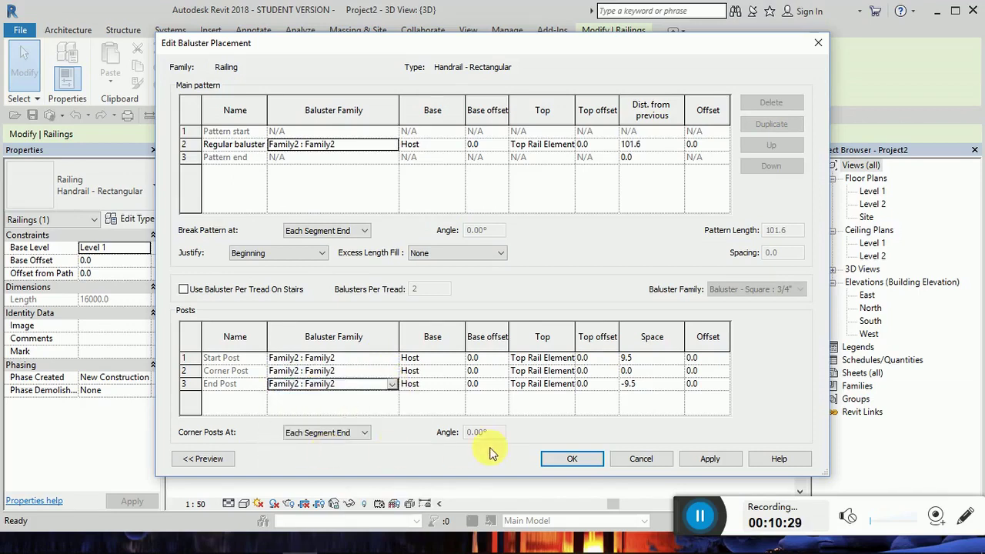
left_click(576, 459)
left_click(786, 451)
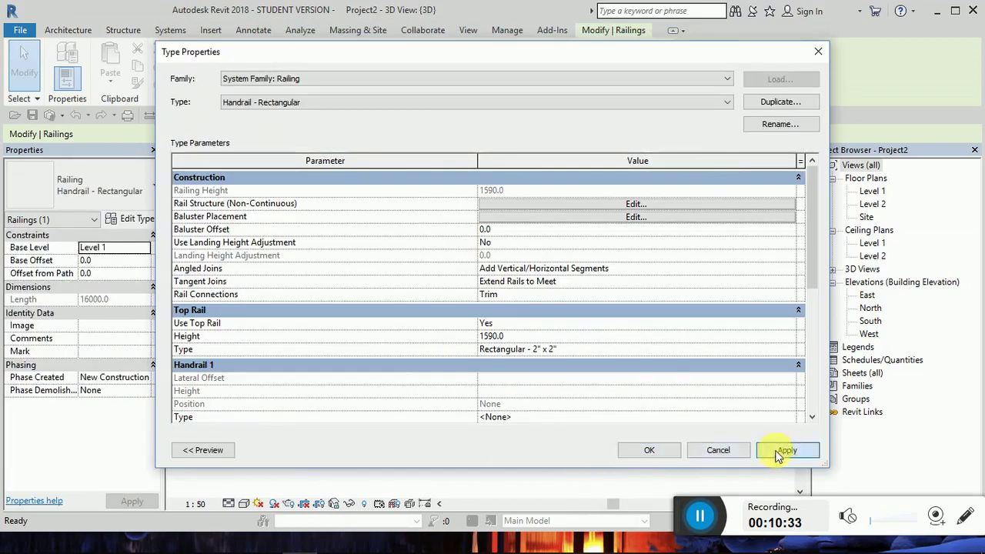
left_click(673, 453)
Show the railing type preview and set the regular baluster's distance from previous to 2000 in the baluster placement.
scroll(488, 345, "up", 4)
left_click(511, 366)
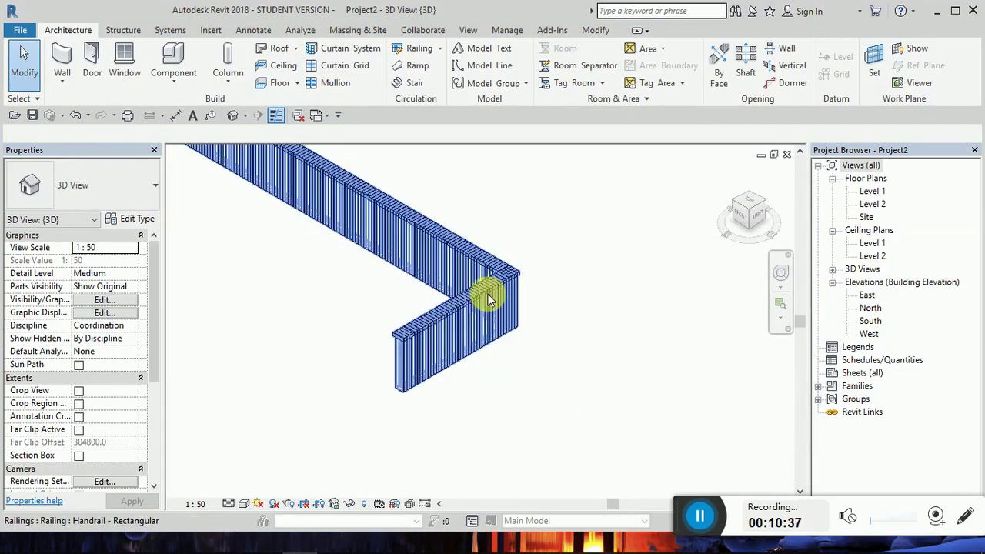
left_click(455, 321)
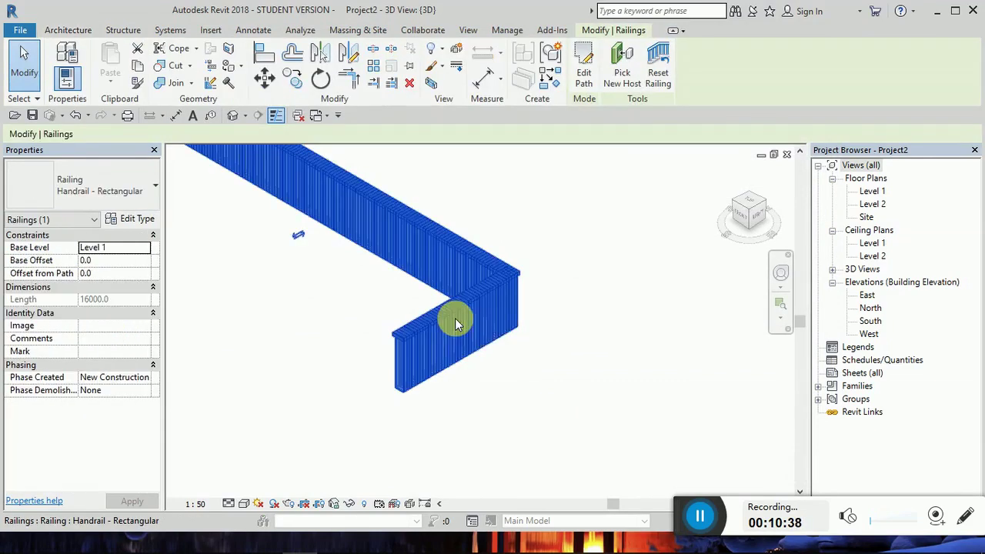
left_click(135, 221)
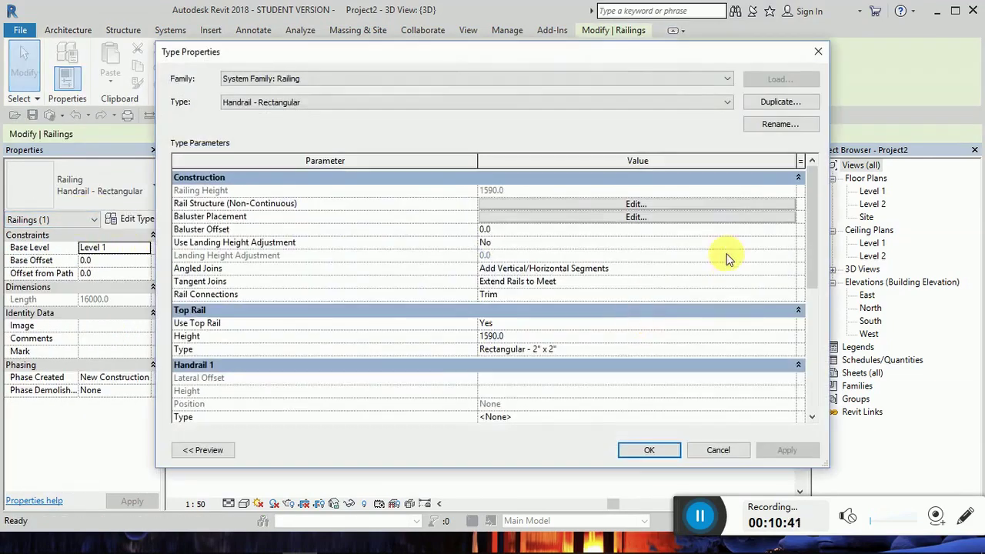
left_click(208, 450)
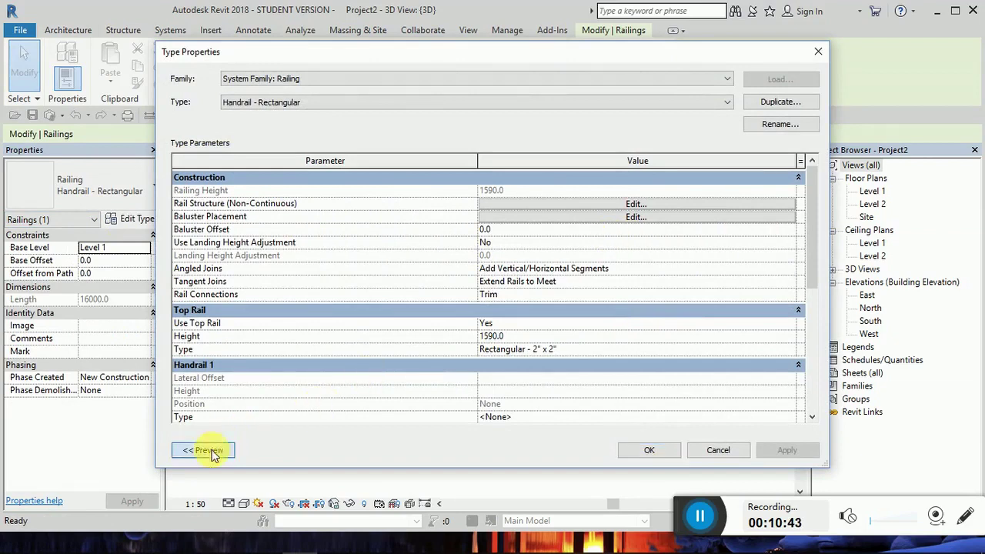
left_click(744, 217)
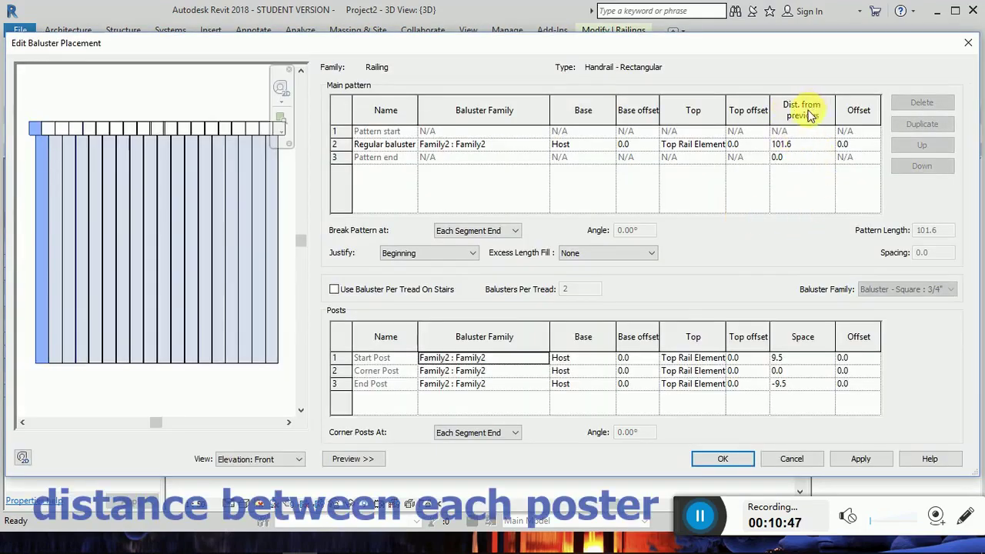
left_click(805, 145)
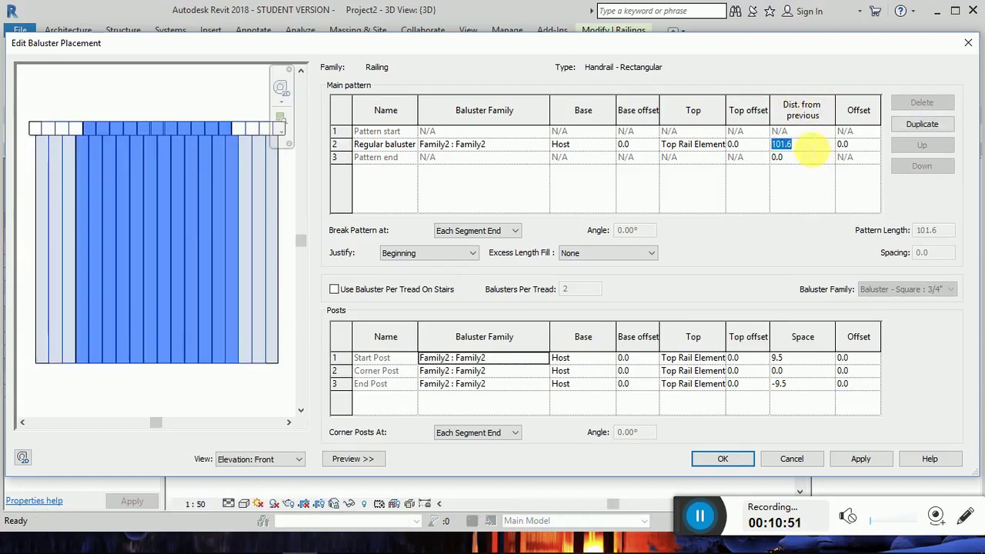
left_click(822, 210)
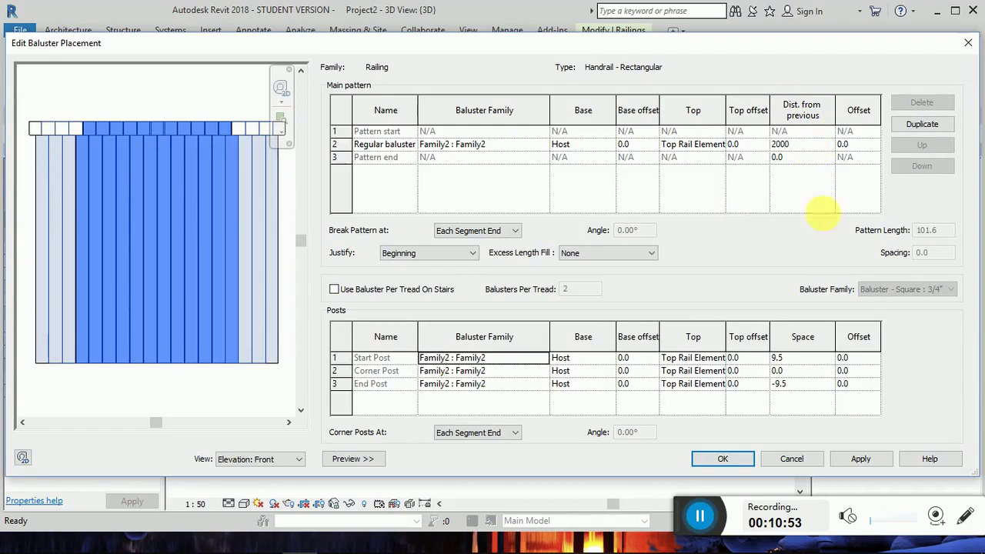
left_click(839, 462)
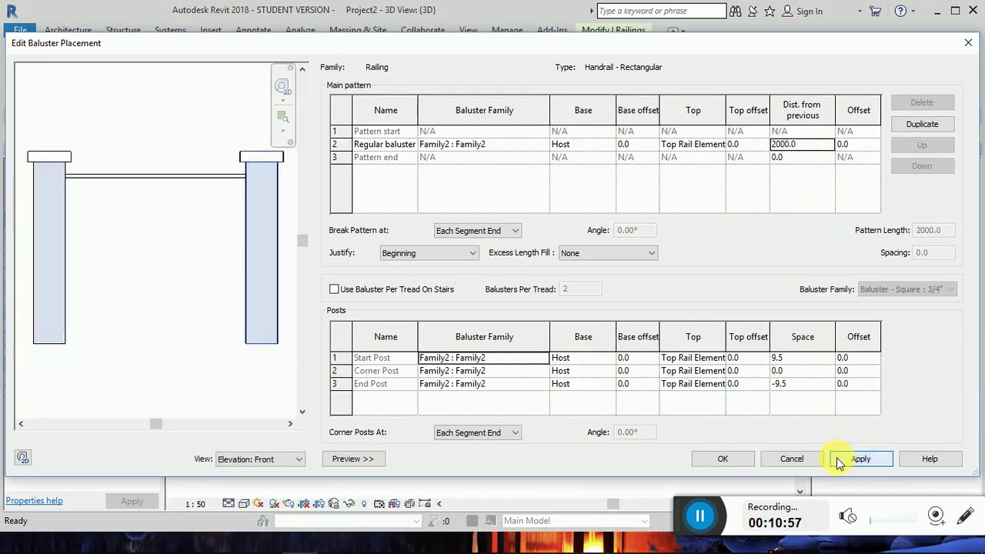
left_click(722, 459)
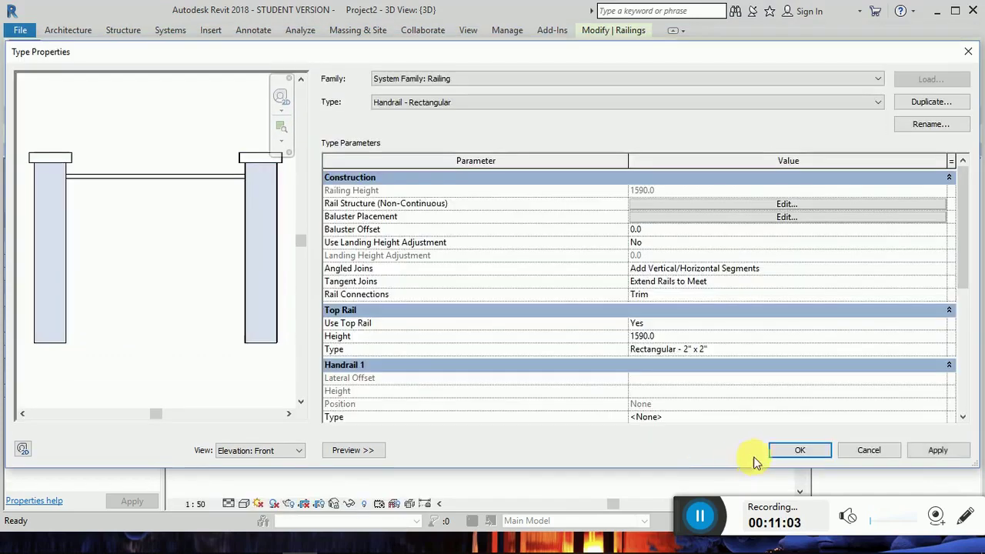
Apply the baluster changes to the Handrail - Rectangular type and close its type properties.
left_click(924, 452)
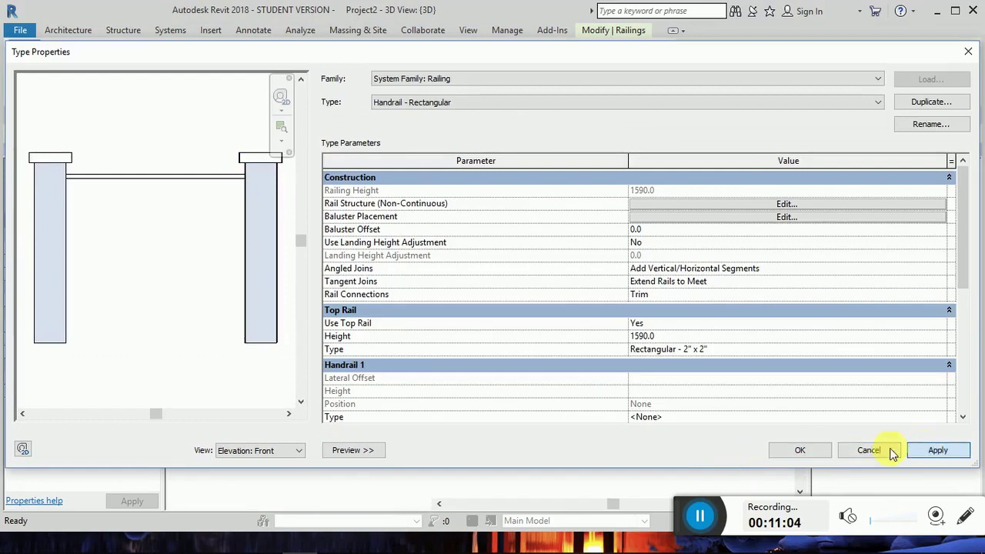
left_click(821, 454)
left_click(527, 389)
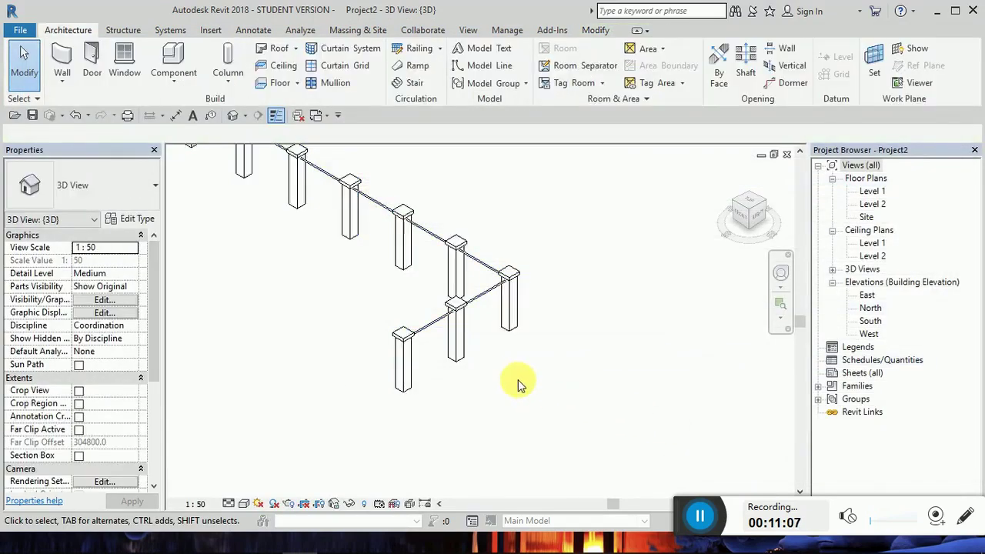
scroll(542, 396, "down", 2)
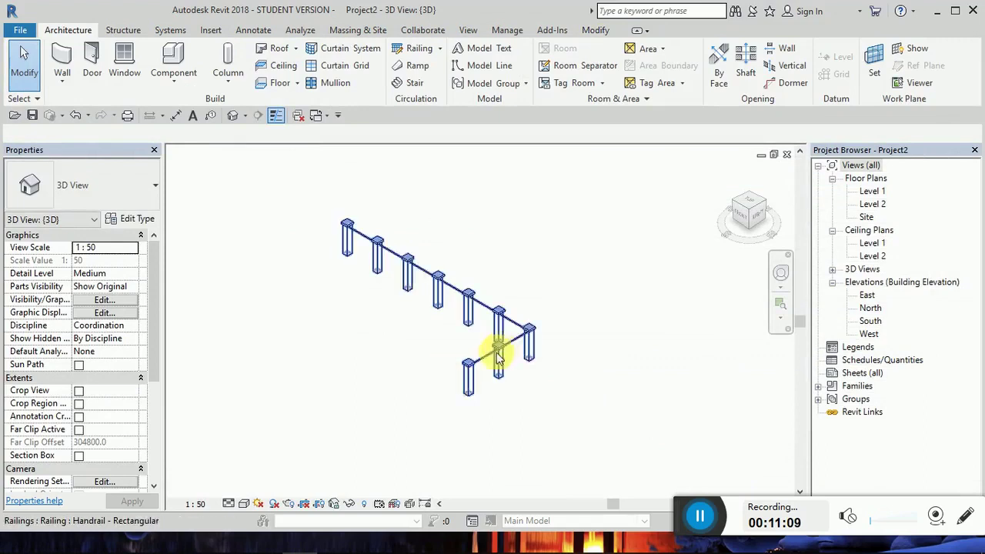
scroll(579, 377, "up", 1)
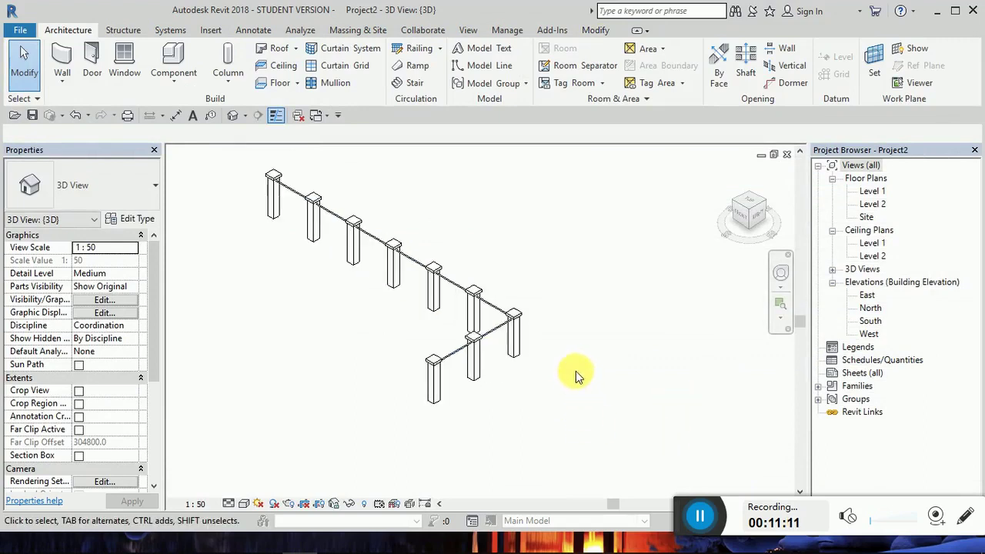
left_click(473, 351)
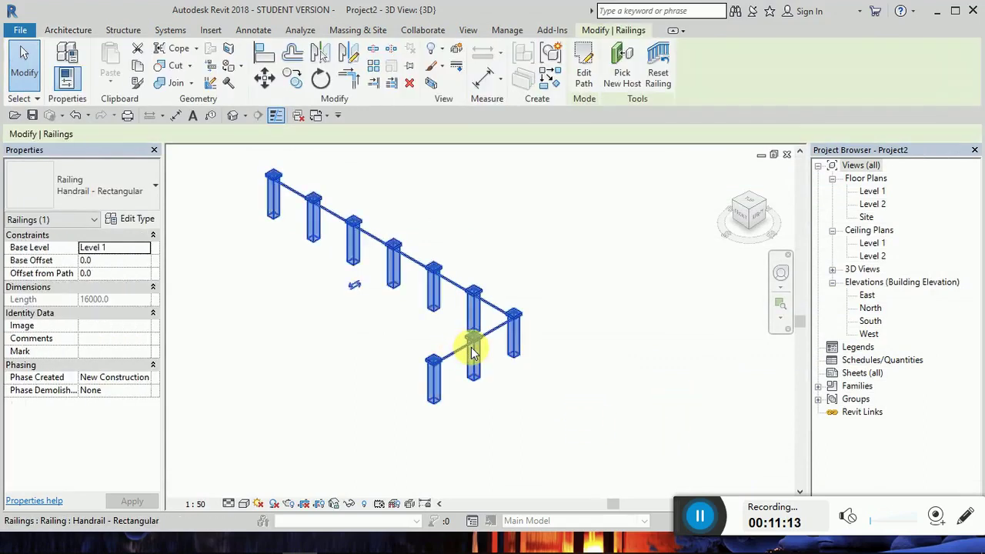
left_click(307, 291)
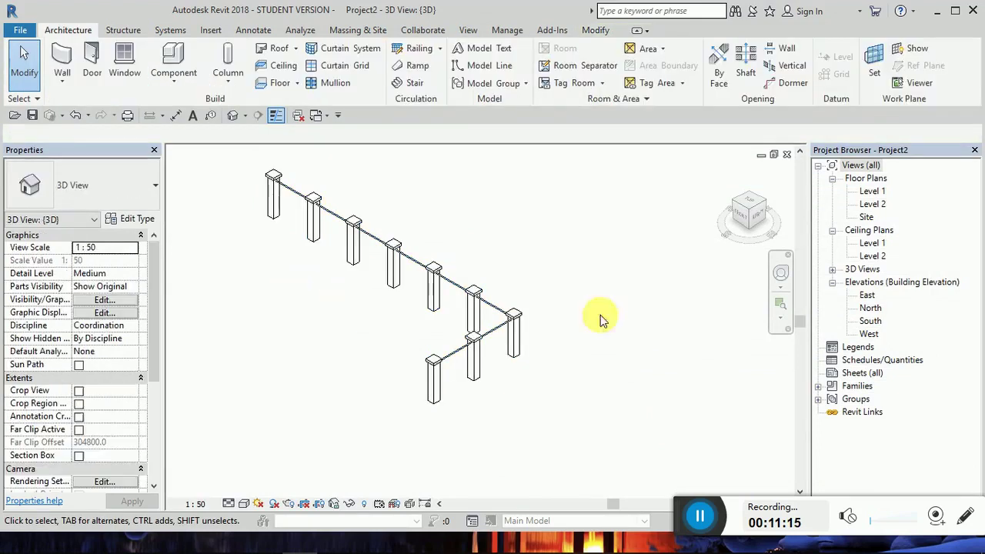
left_click(521, 326)
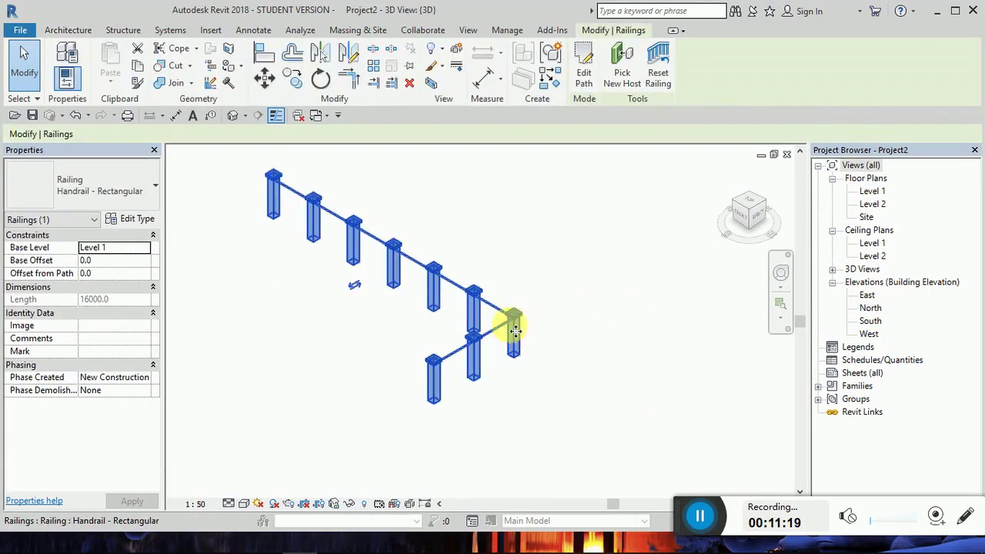
left_click(561, 341)
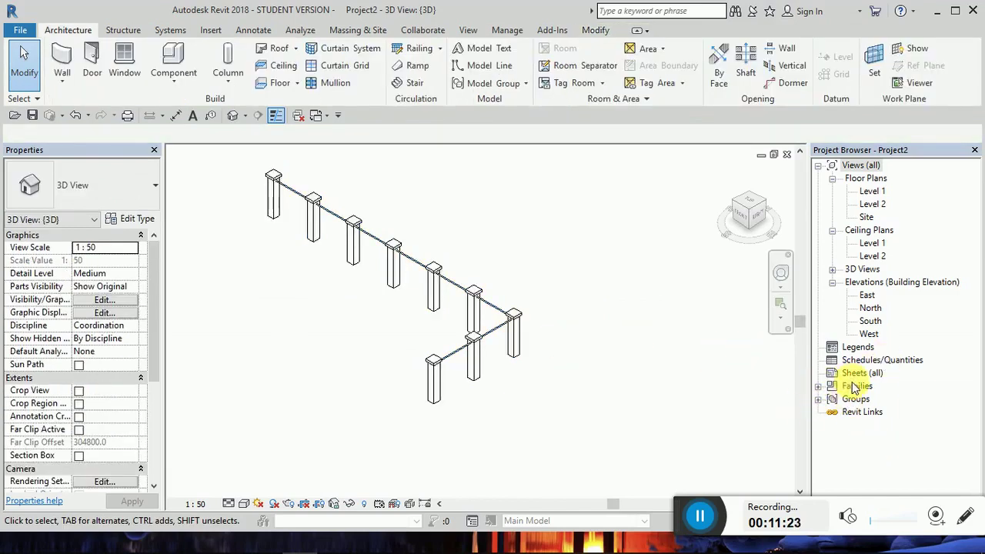
Find the Rectangular Handrail family among the project's profile families and open it for editing.
left_click(831, 387)
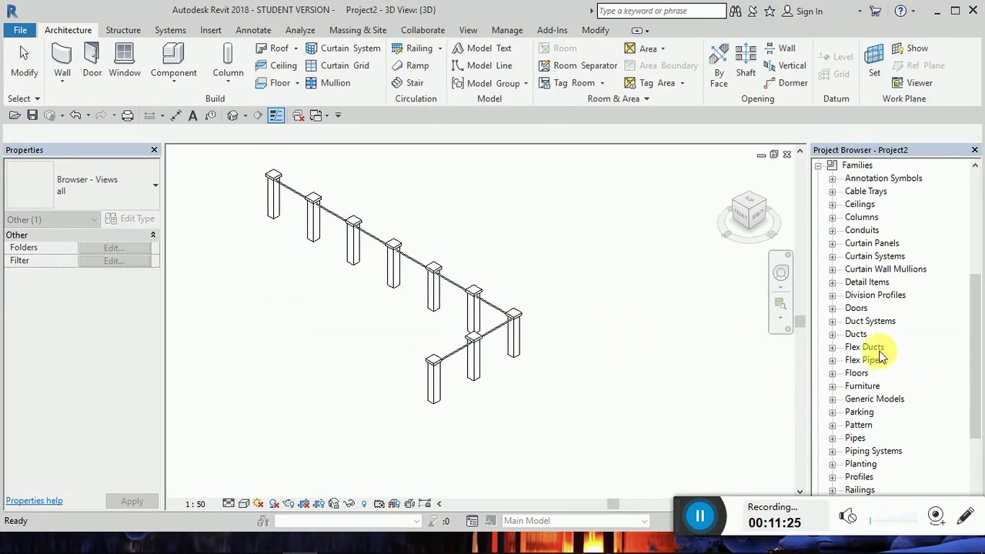
scroll(873, 339, "down", 2)
scroll(866, 376, "down", 2)
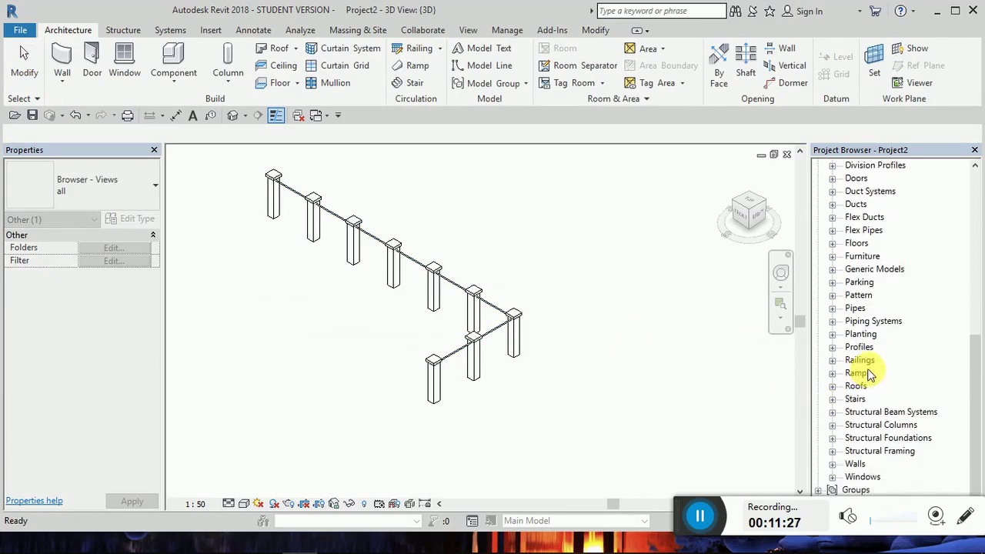
left_click(832, 347)
scroll(851, 369, "down", 3)
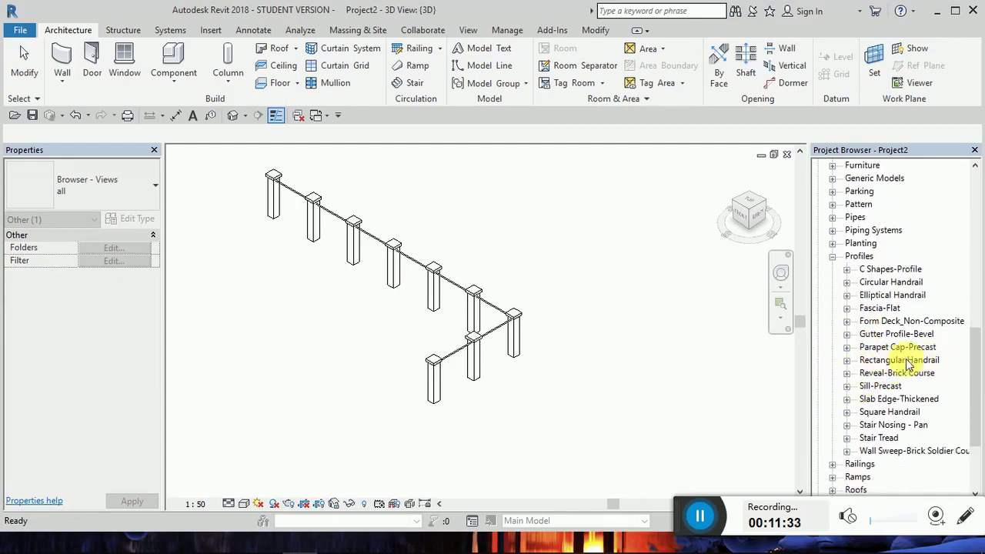
left_click(846, 361)
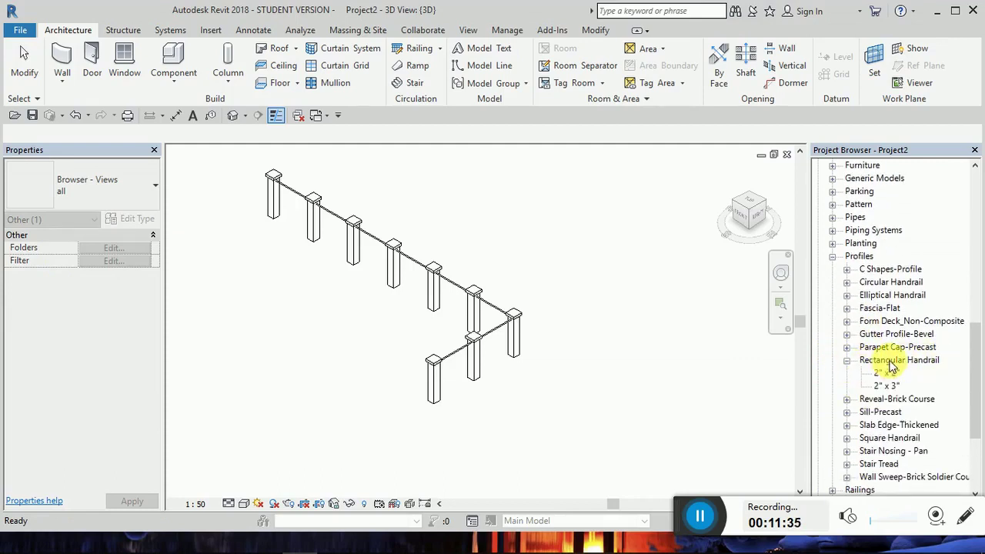
left_click(869, 360)
right_click(891, 367)
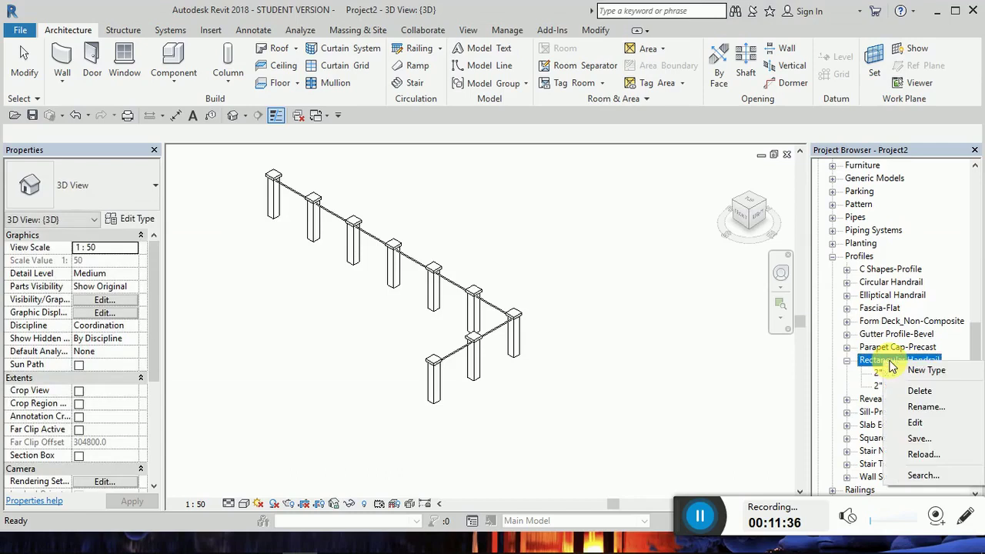
left_click(897, 422)
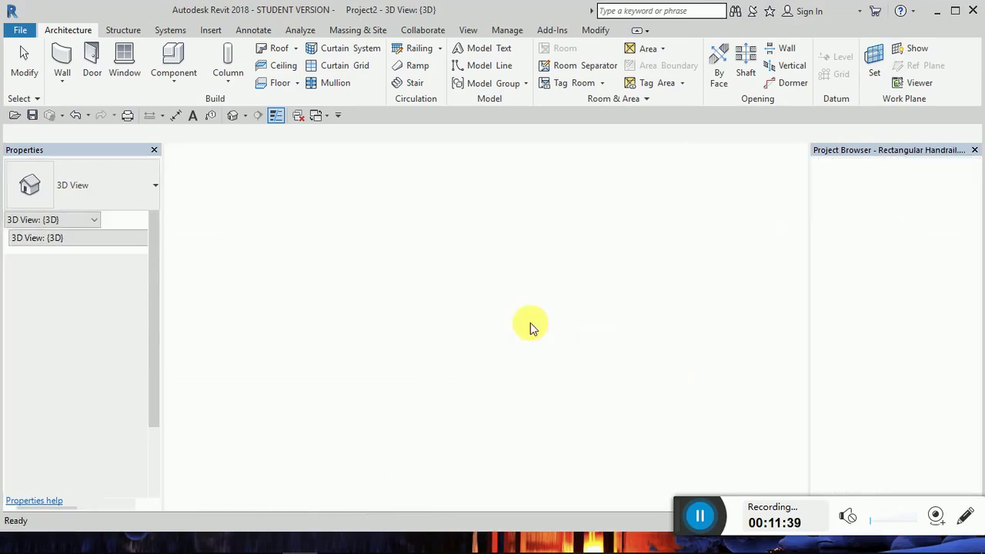
Make the Dimensions and Reference Planes annotation categories visible in the profile's Level 1 floor plan.
scroll(352, 306, "down", 3)
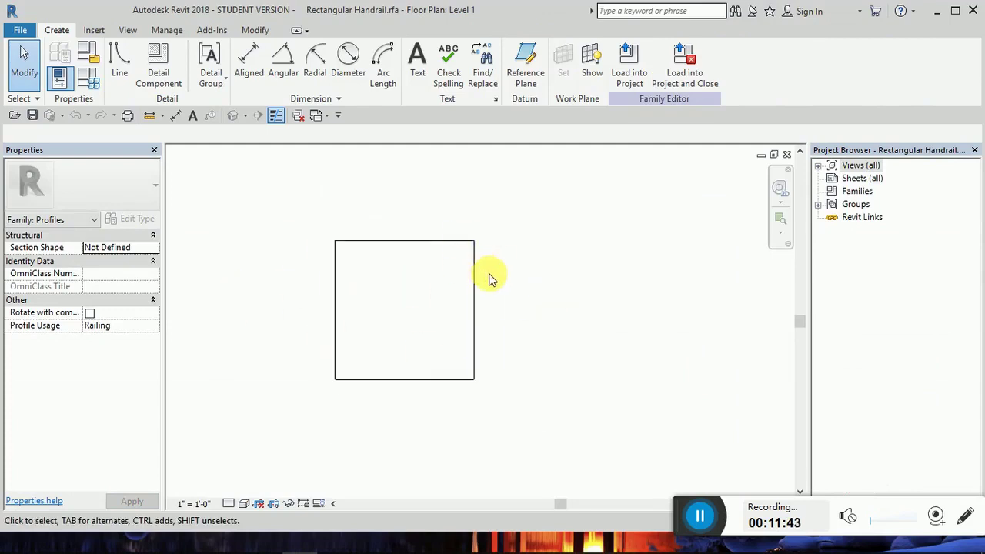
key("v")
key("g")
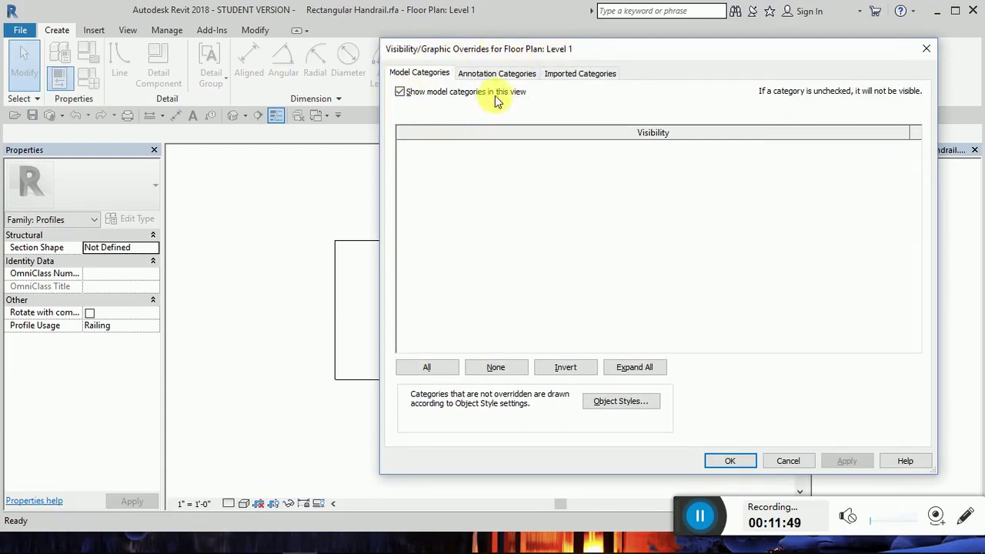
left_click(504, 73)
left_click(416, 146)
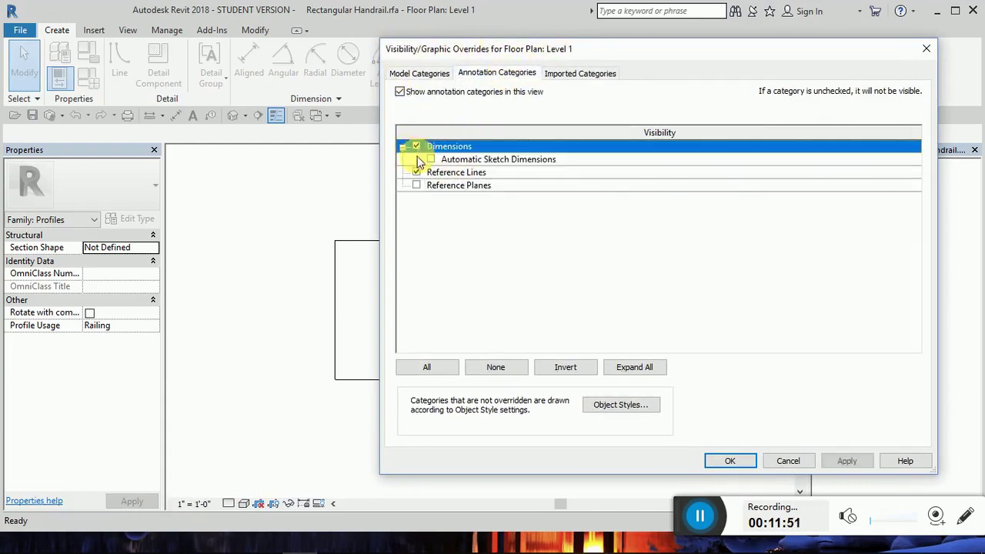
left_click(416, 185)
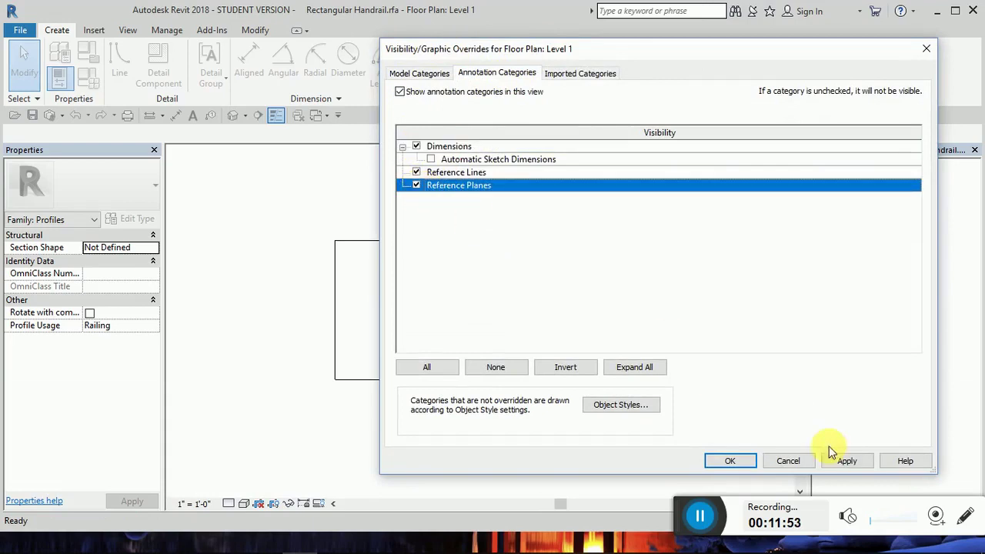
left_click(845, 460)
left_click(730, 461)
Set the profile family's length units to millimeters with trailing 0's suppressed.
scroll(436, 369, "down", 4)
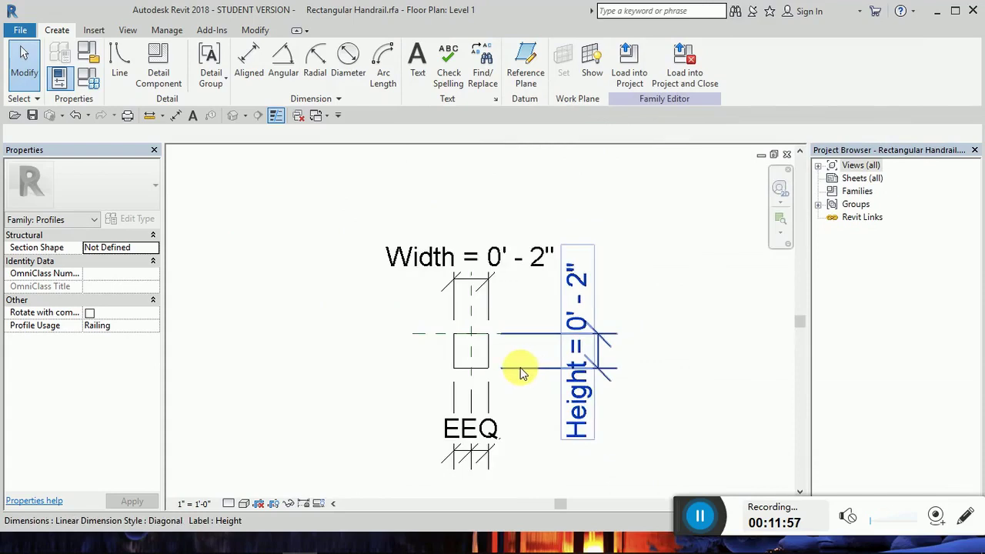
scroll(522, 372, "up", 1)
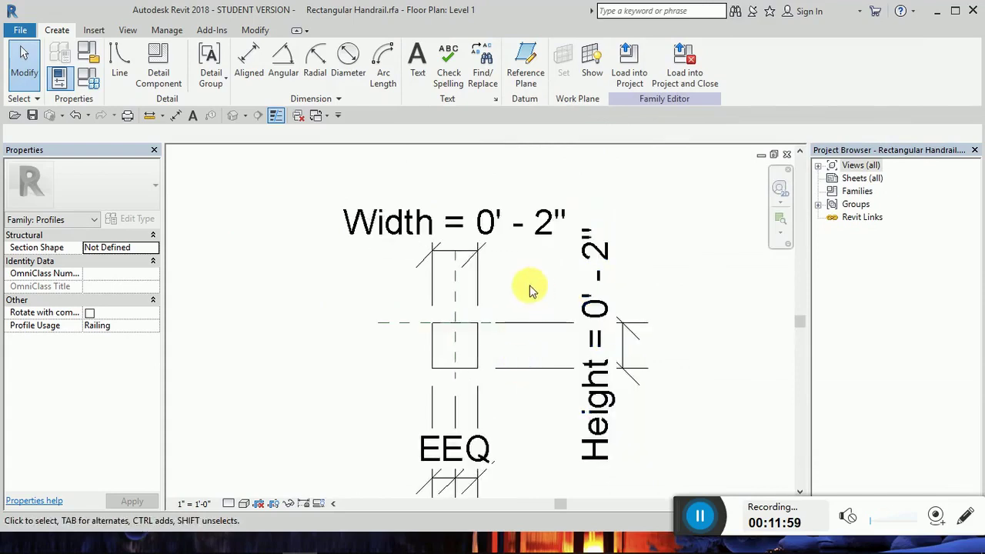
key("u")
key("n")
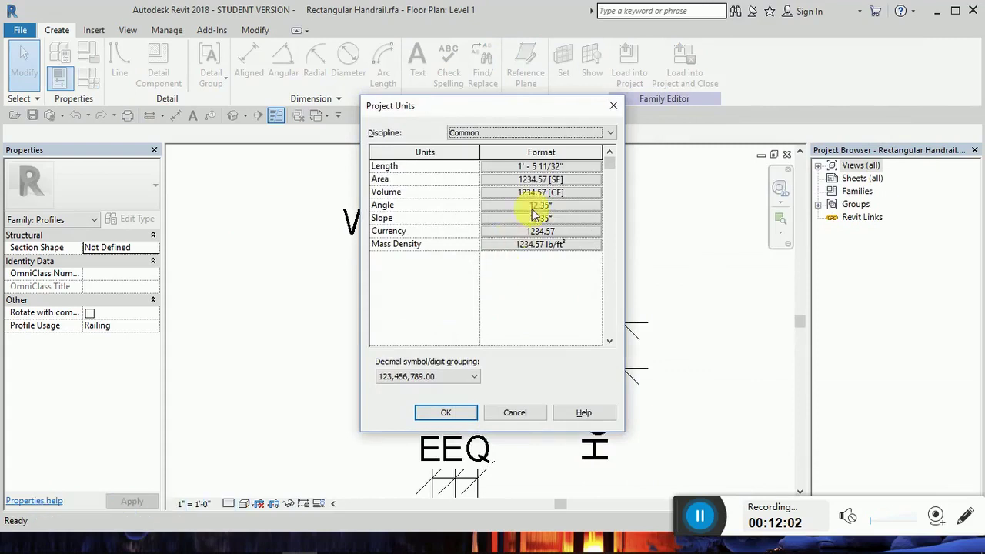
left_click(585, 167)
left_click(585, 193)
left_click(542, 270)
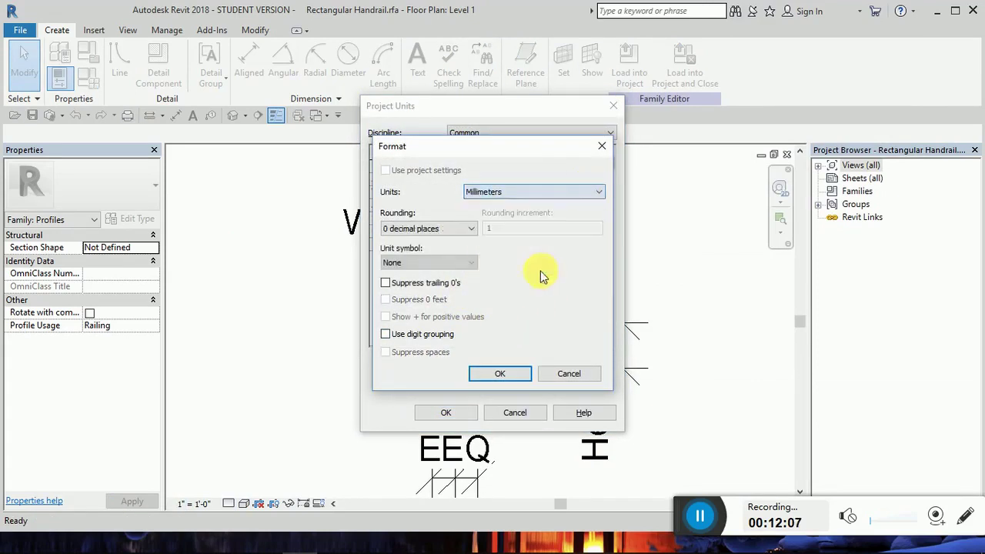
left_click(386, 282)
left_click(502, 374)
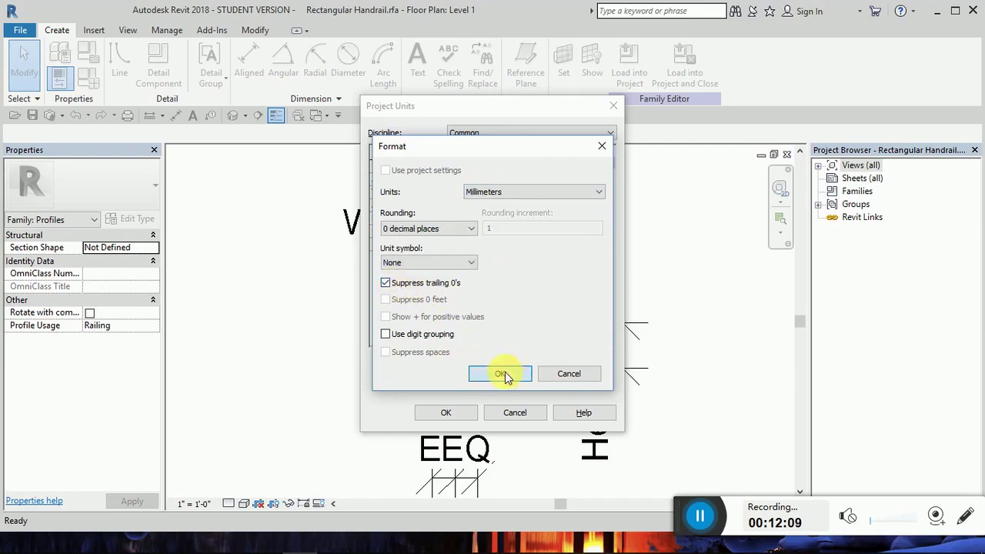
left_click(463, 412)
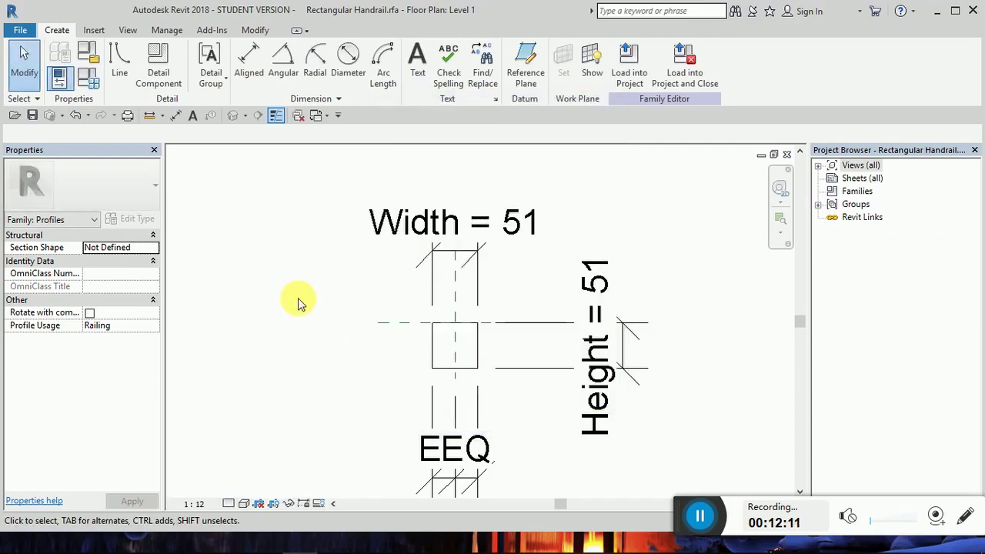
Delete the 2" x 2" type from the profile's family types and rename the 2" x 3" type as 20x80.
scroll(299, 300, "down", 1)
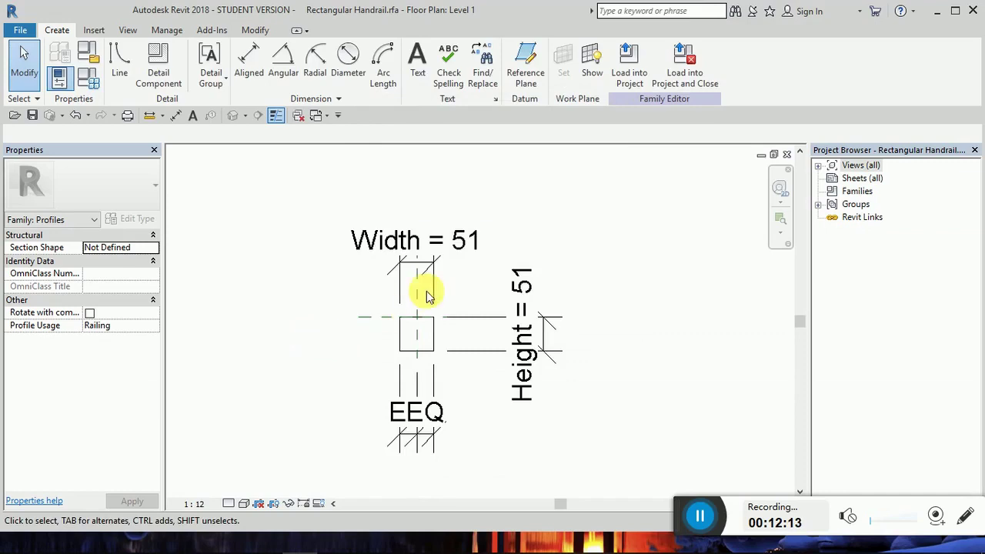
left_click(89, 79)
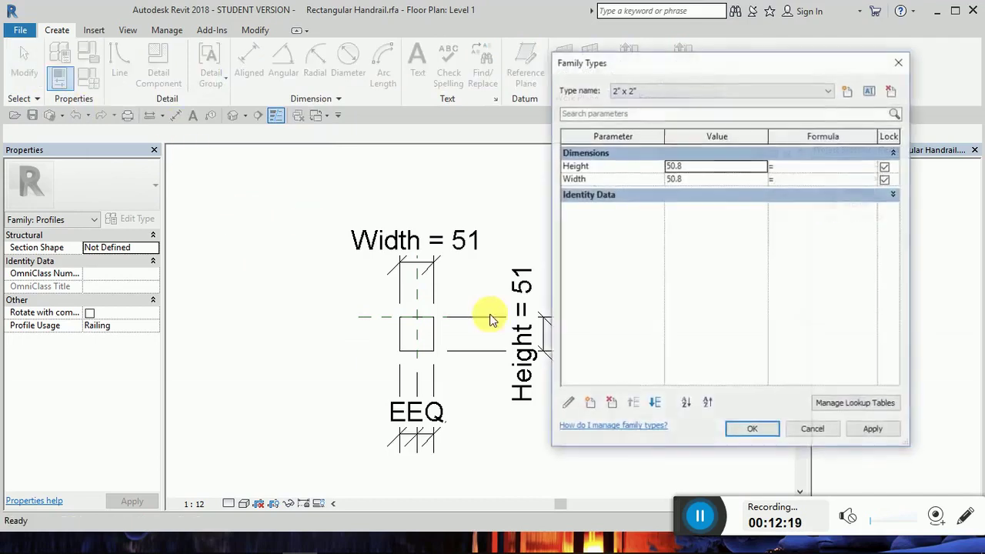
left_click(893, 91)
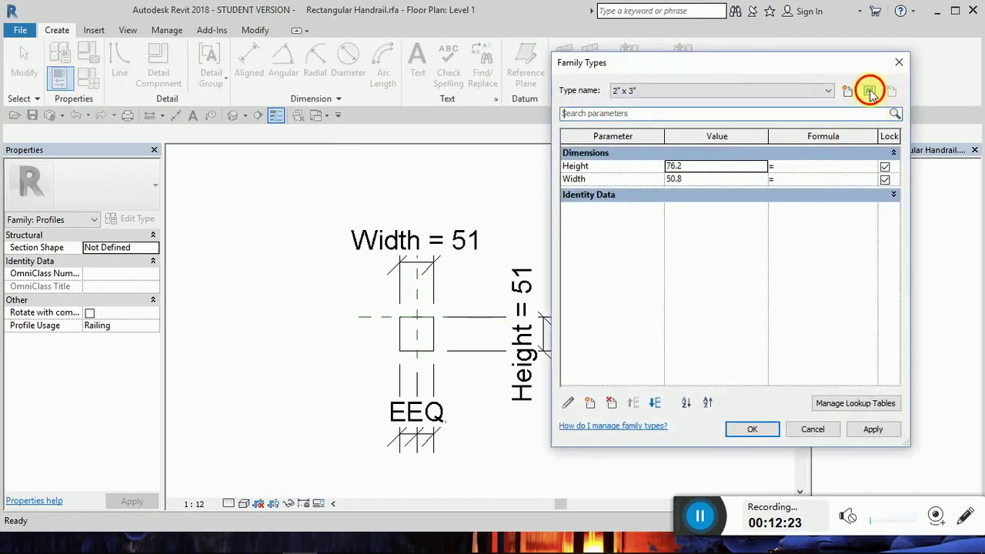
left_click(869, 90)
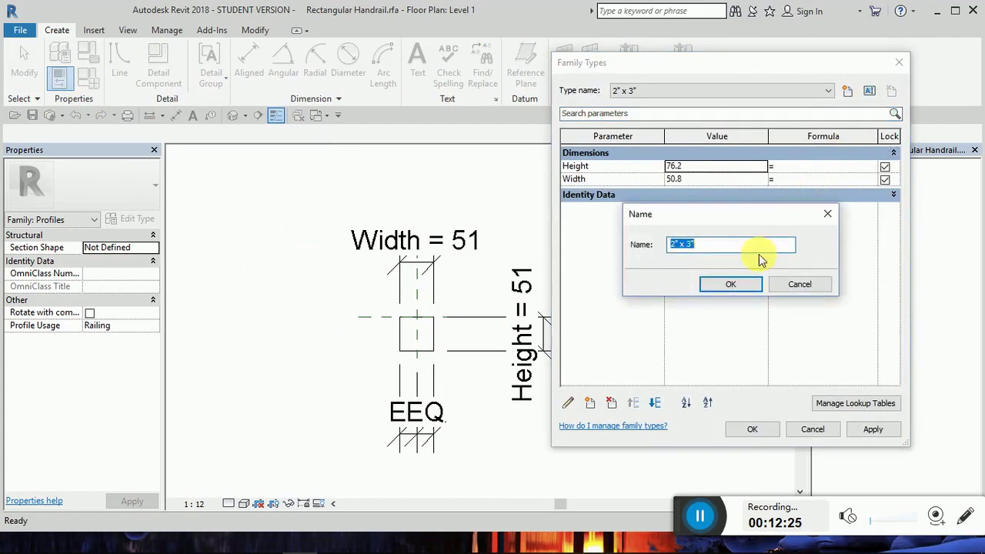
type("20x80")
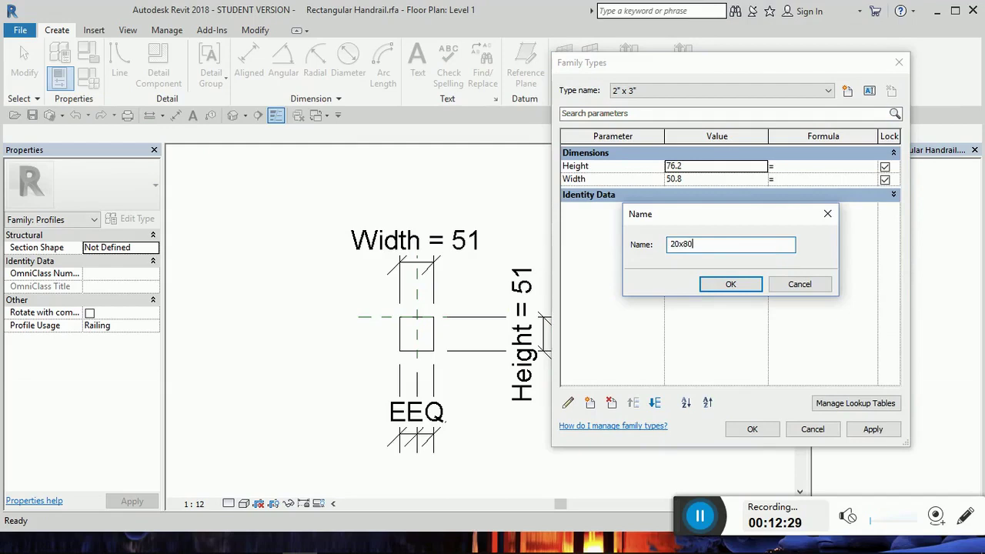
left_click(748, 287)
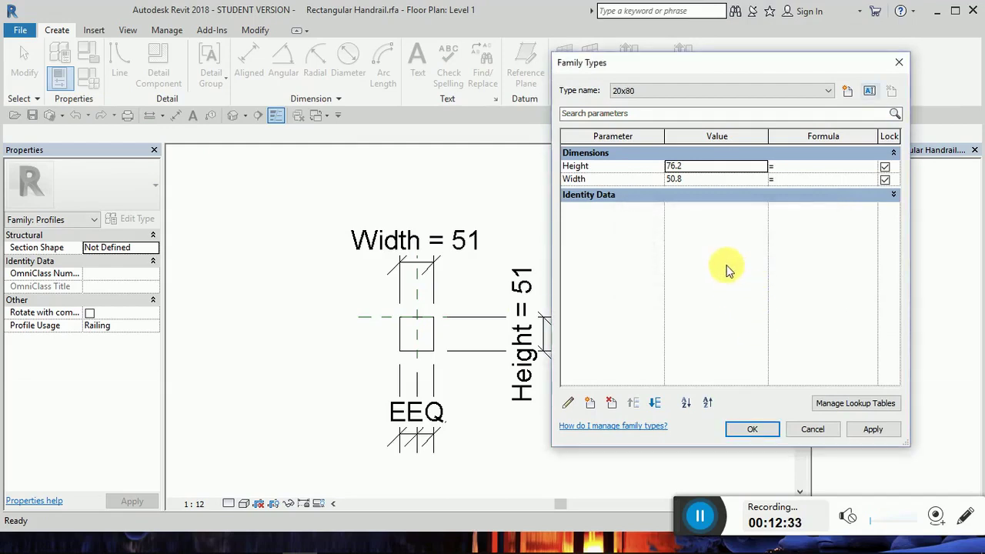
Set the 20x80 type's height to 800 and width to 200.
double_click(706, 170)
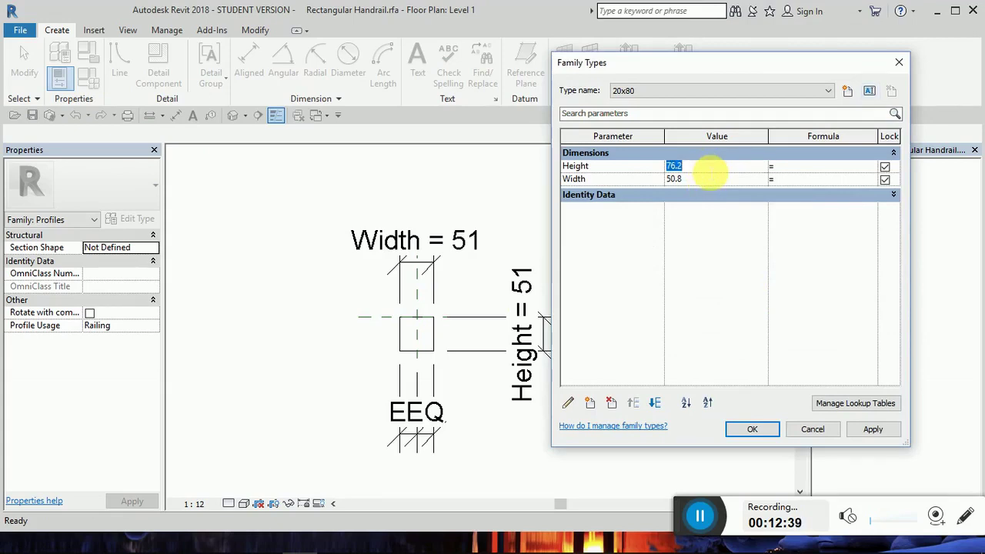
double_click(706, 180)
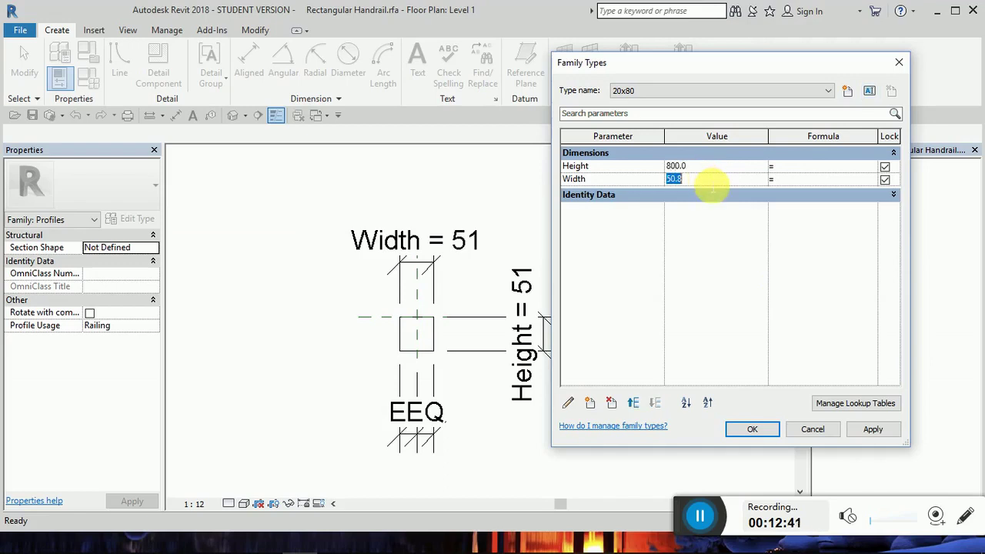
type("200")
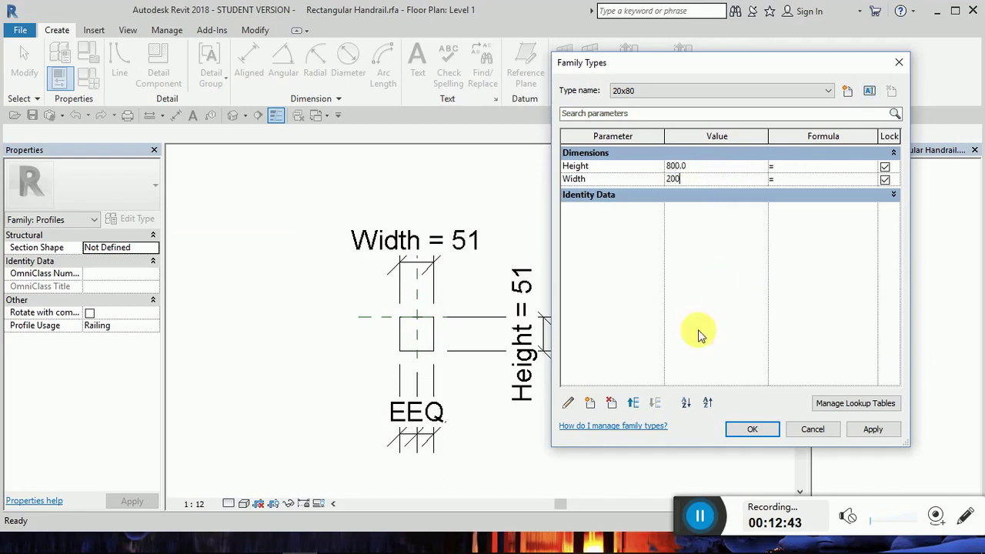
left_click(693, 329)
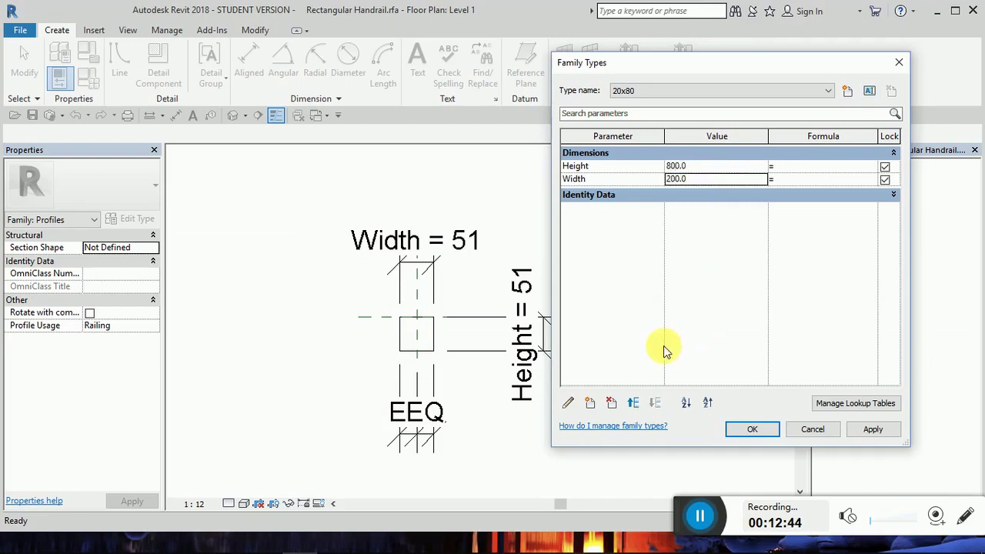
Add a Material-type family parameter named rectangular handrail to the profile, then apply and accept the family types.
left_click(590, 404)
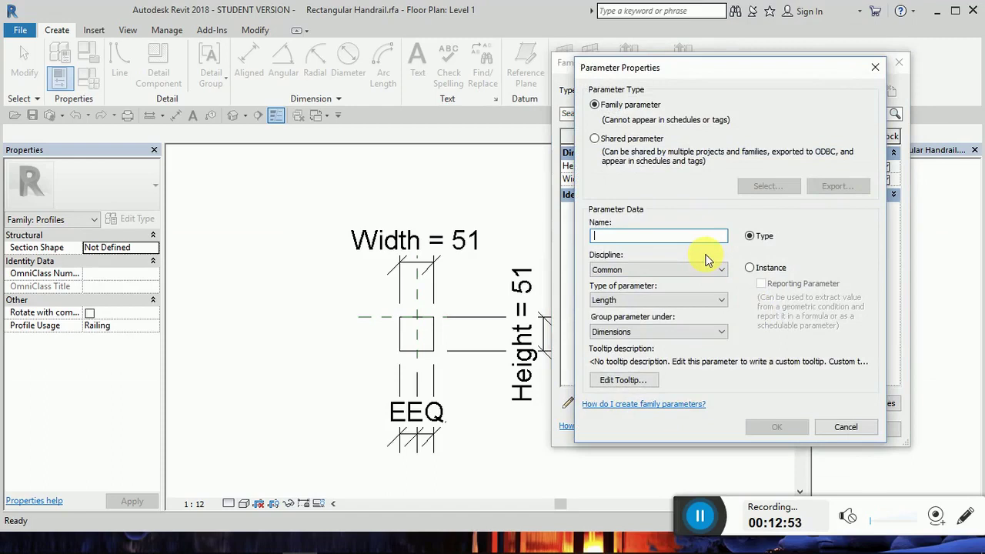
type("rectangu")
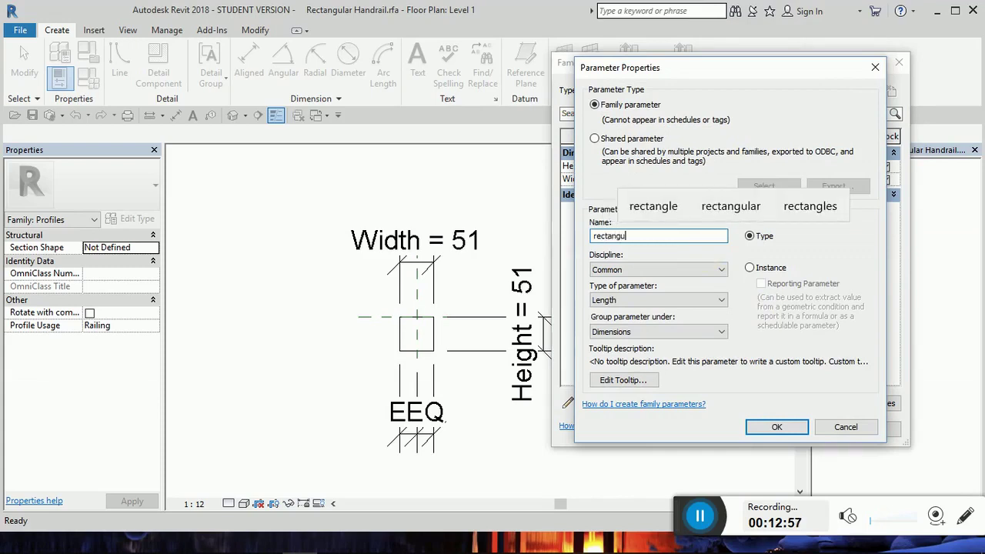
type("lar")
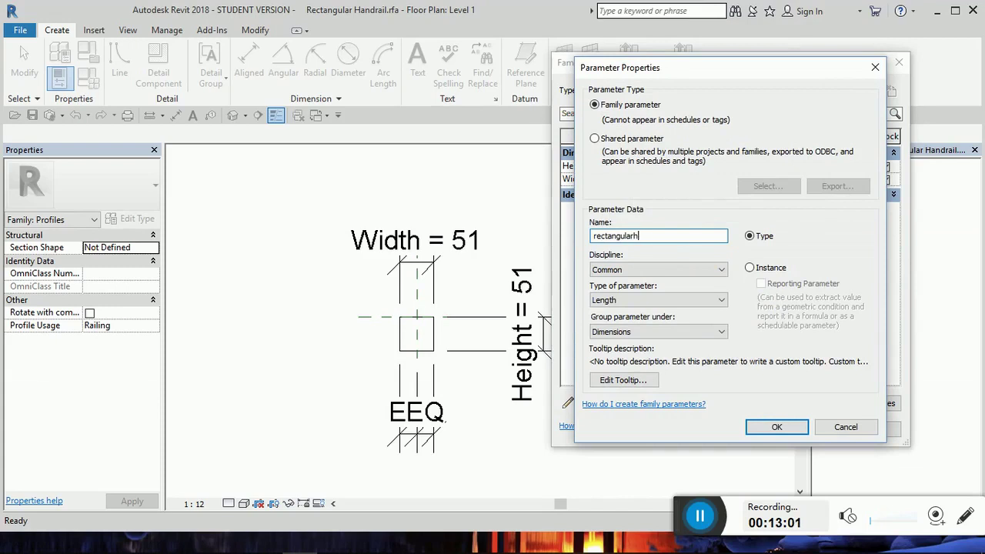
type(" handri")
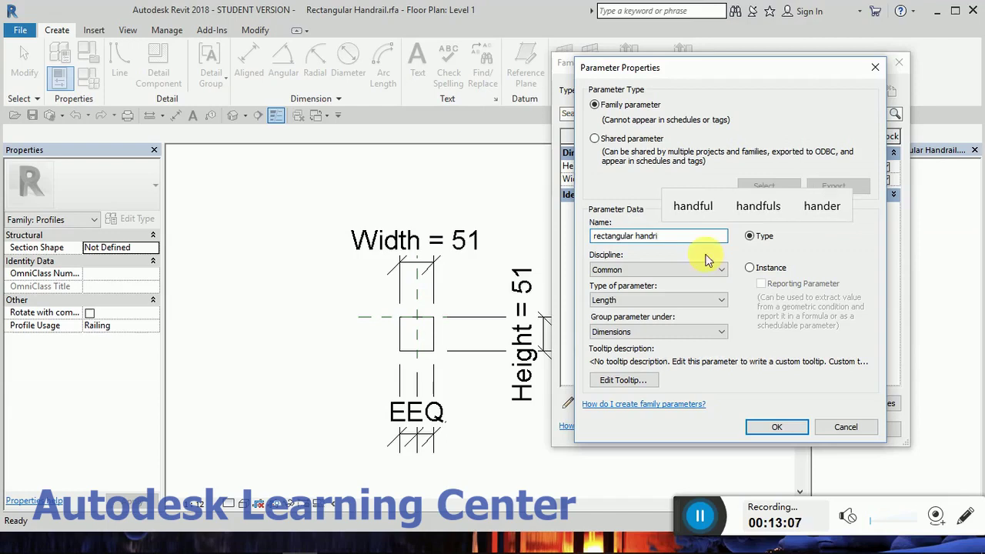
key("BackSpace")
type("ail")
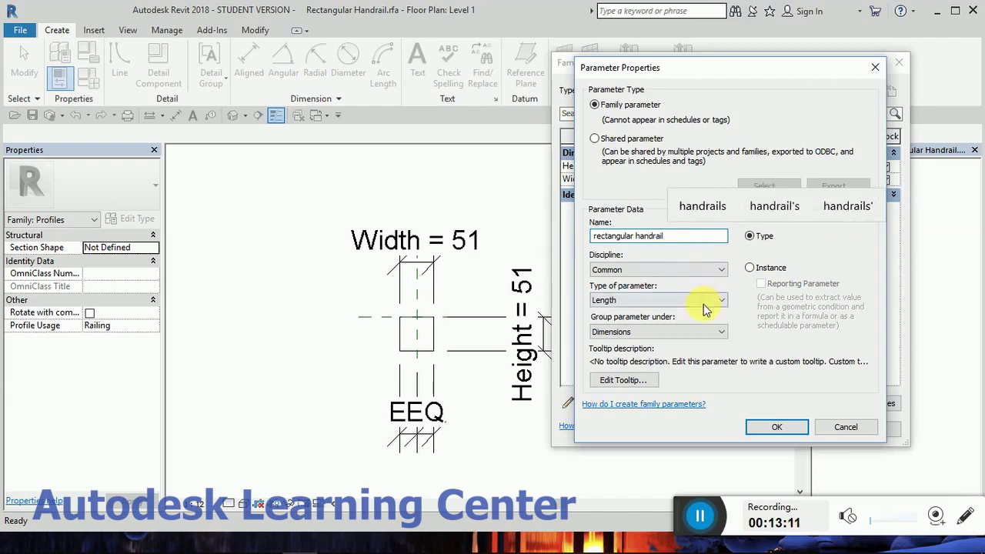
left_click(718, 301)
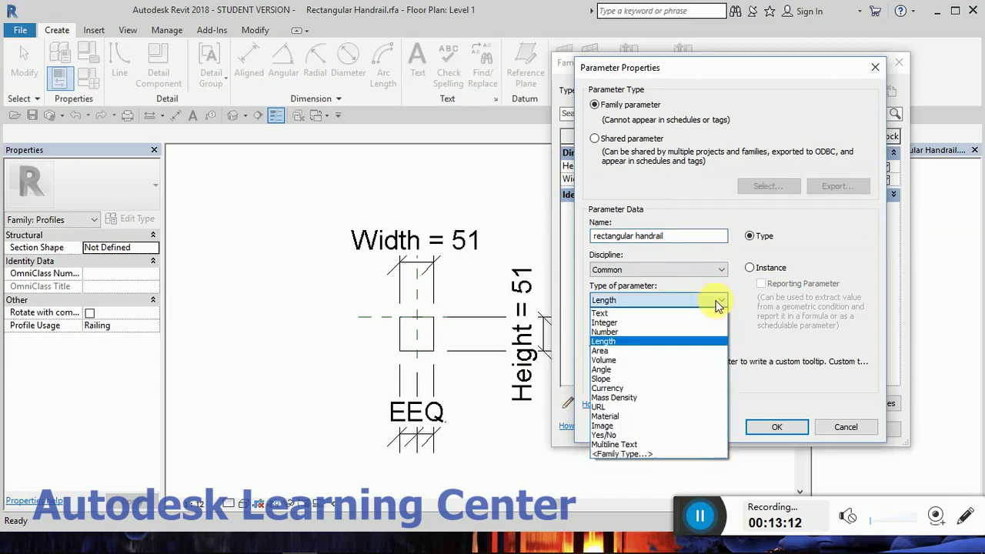
left_click(635, 417)
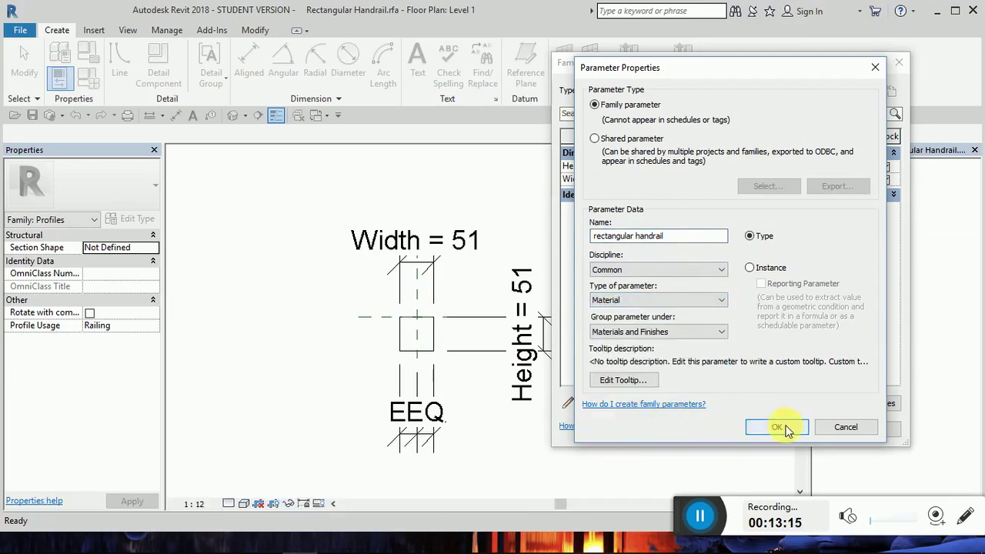
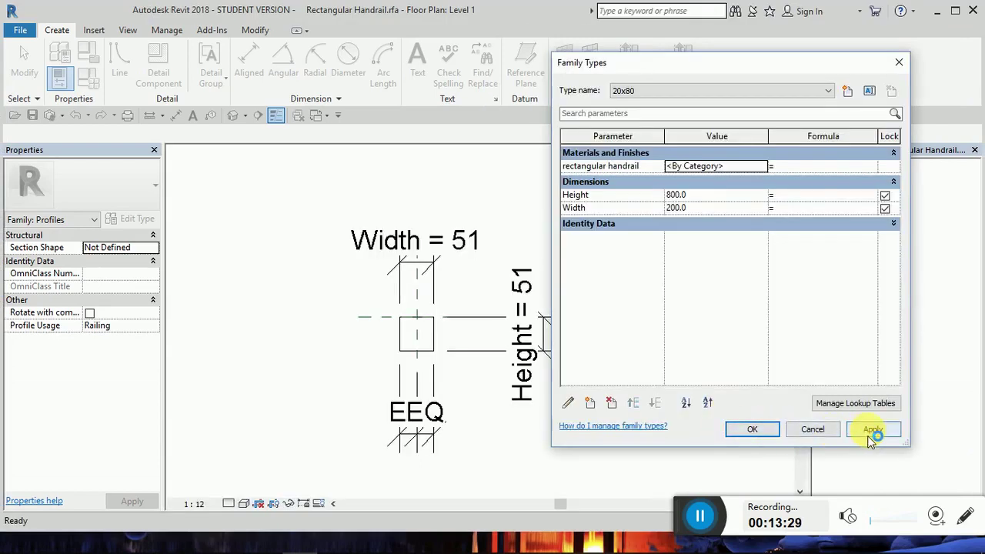
left_click(872, 431)
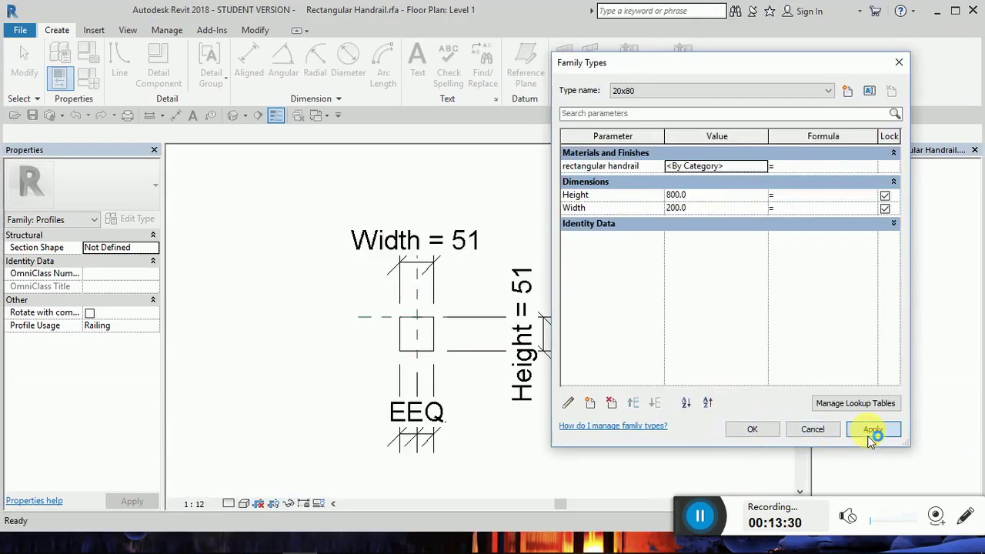
left_click(753, 430)
Save the profile family to the Desktop as Rectangular, then load it into Project2 and close the family.
scroll(472, 358, "down", 5)
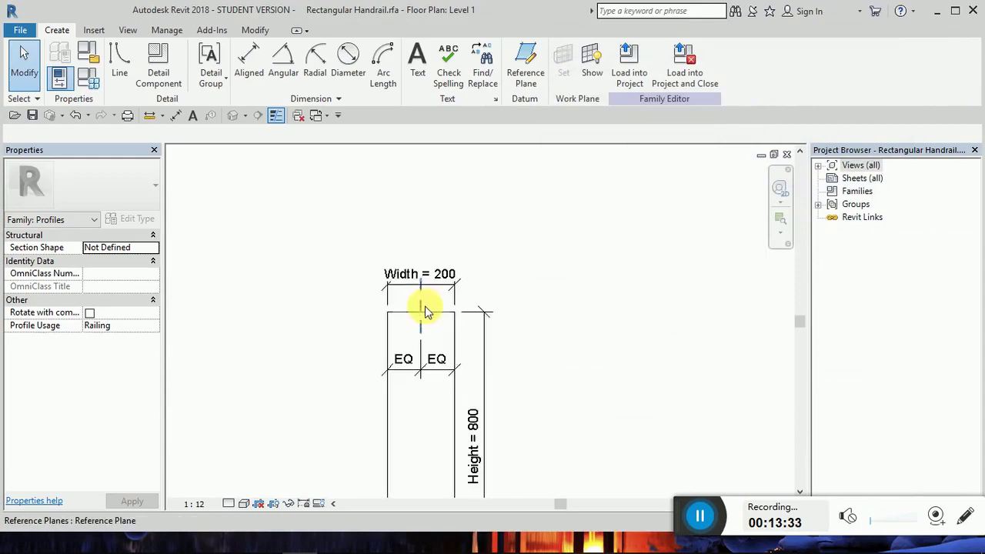
scroll(423, 391, "up", 2)
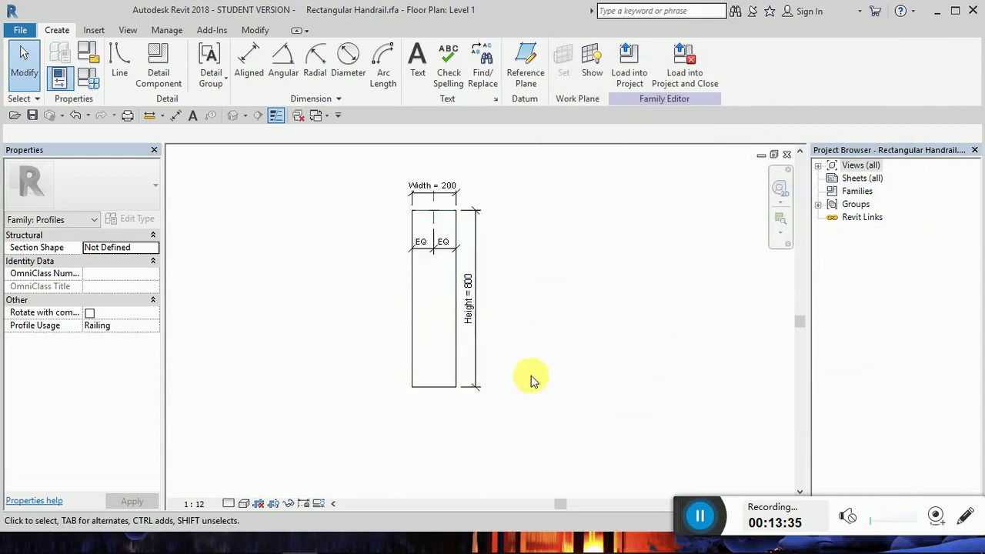
scroll(495, 361, "down", 1)
scroll(531, 306, "up", 2)
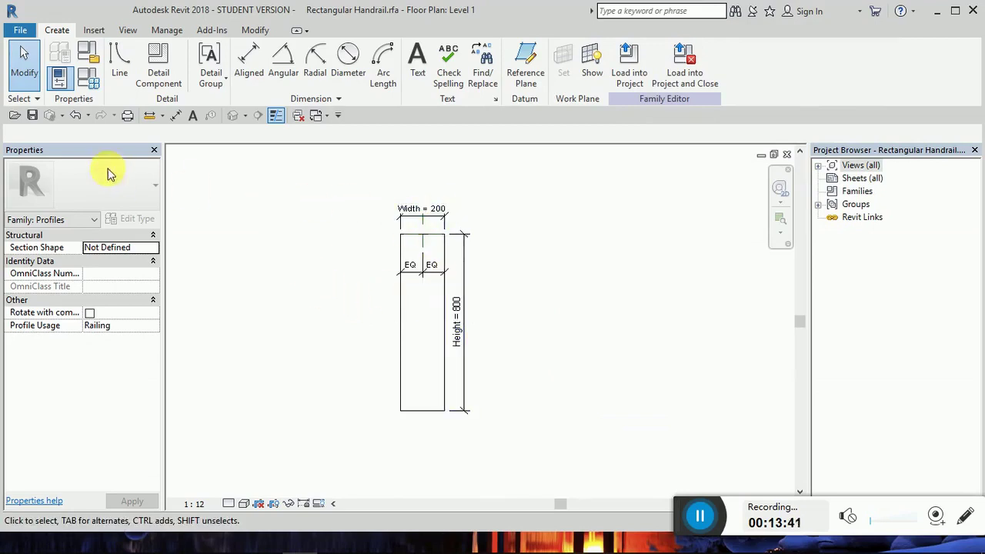
left_click(32, 116)
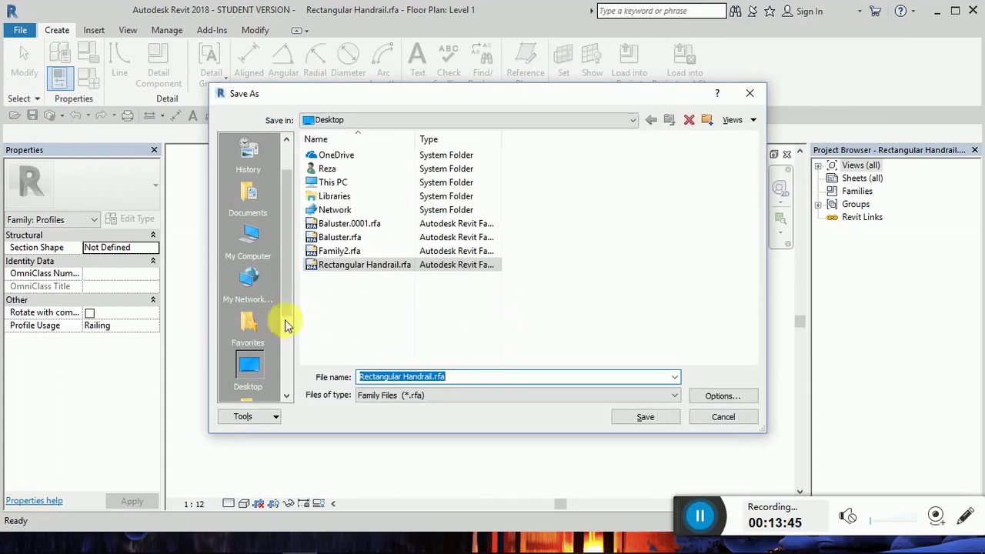
scroll(248, 308, "up", 1)
scroll(247, 308, "down", 3)
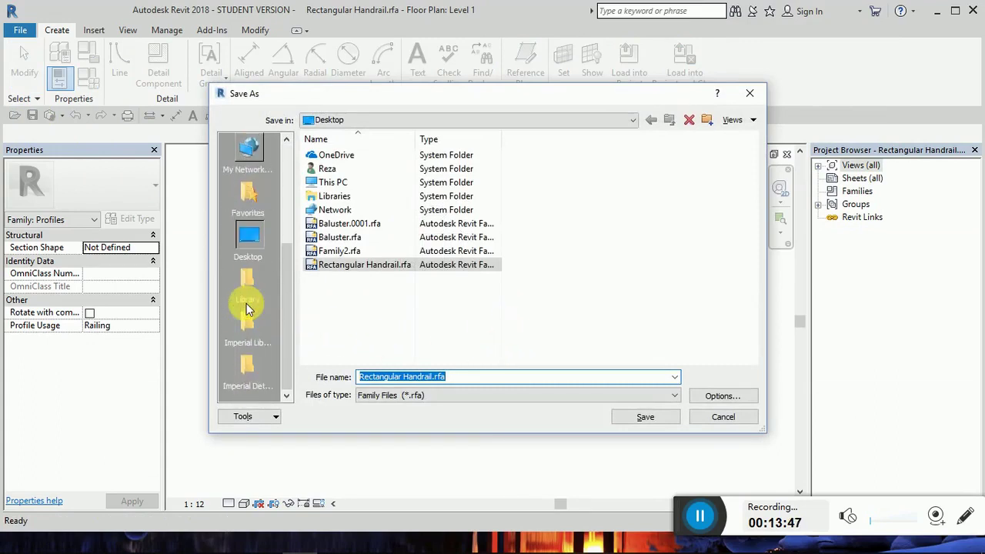
left_click(248, 300)
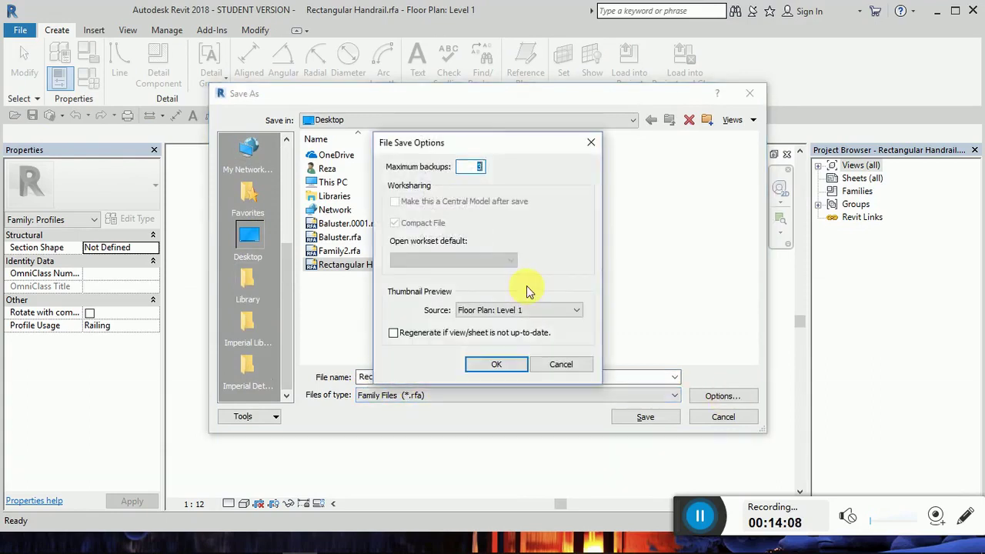
left_click(519, 366)
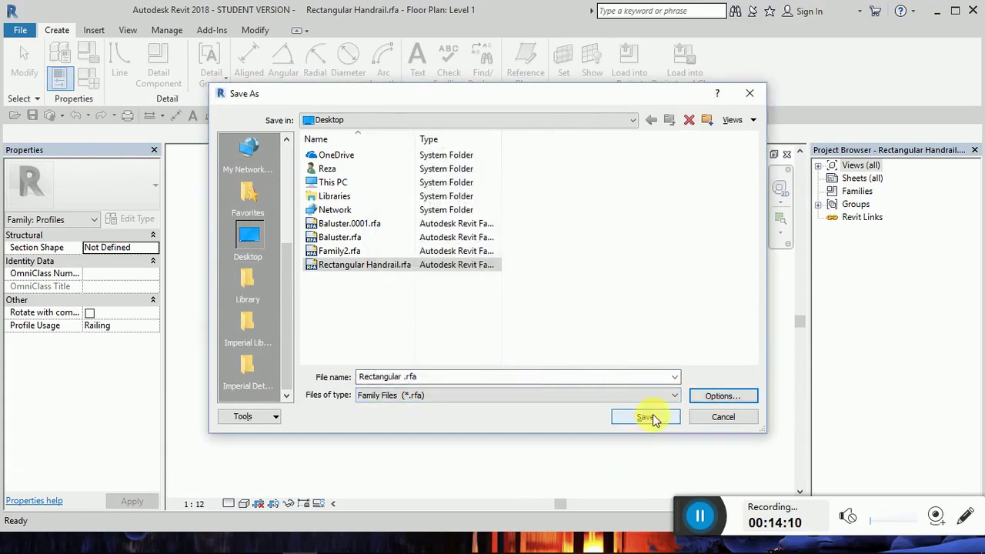
left_click(649, 417)
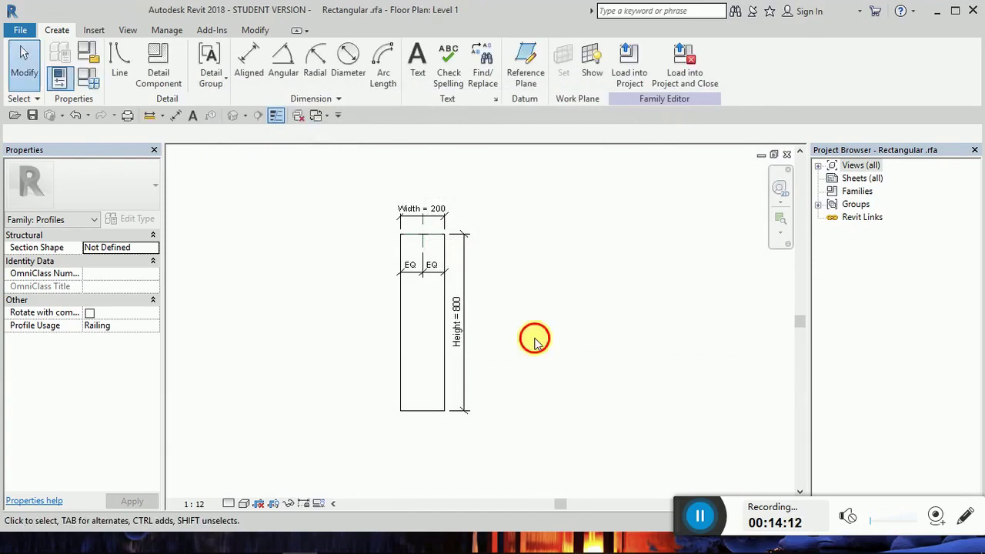
left_click(681, 74)
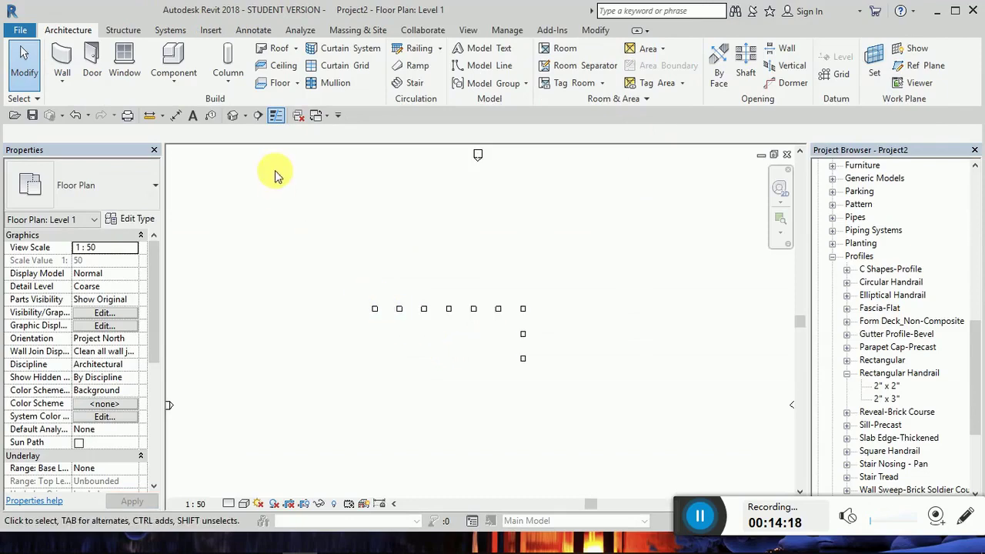
In the default 3D view, open the railing type's non-continuous rail structure and insert four new rails.
left_click(233, 114)
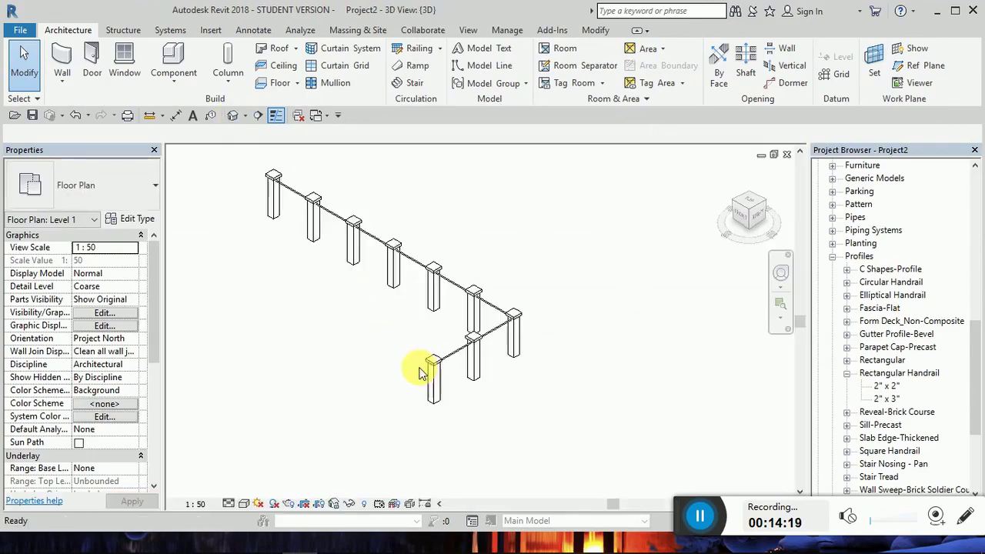
left_click(473, 305)
left_click(139, 220)
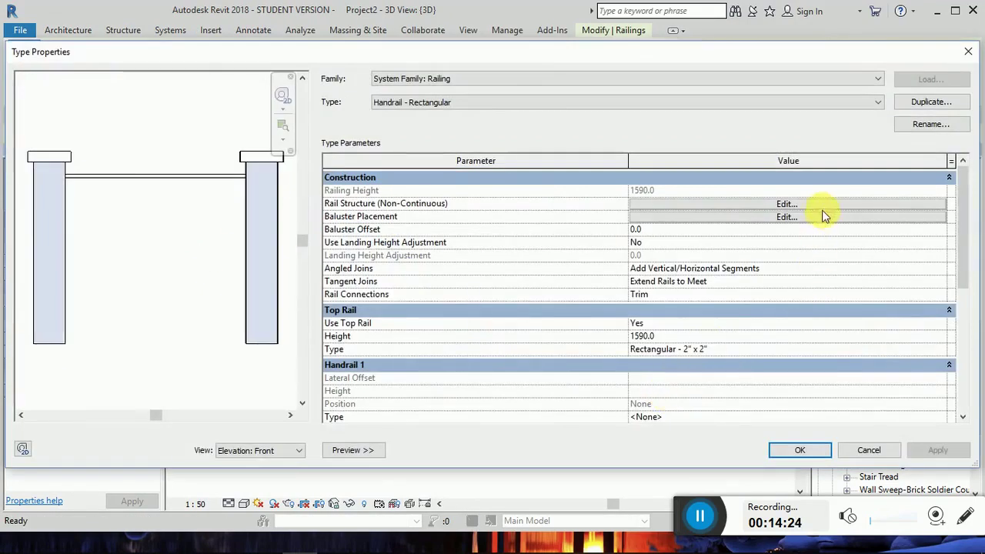
left_click(825, 203)
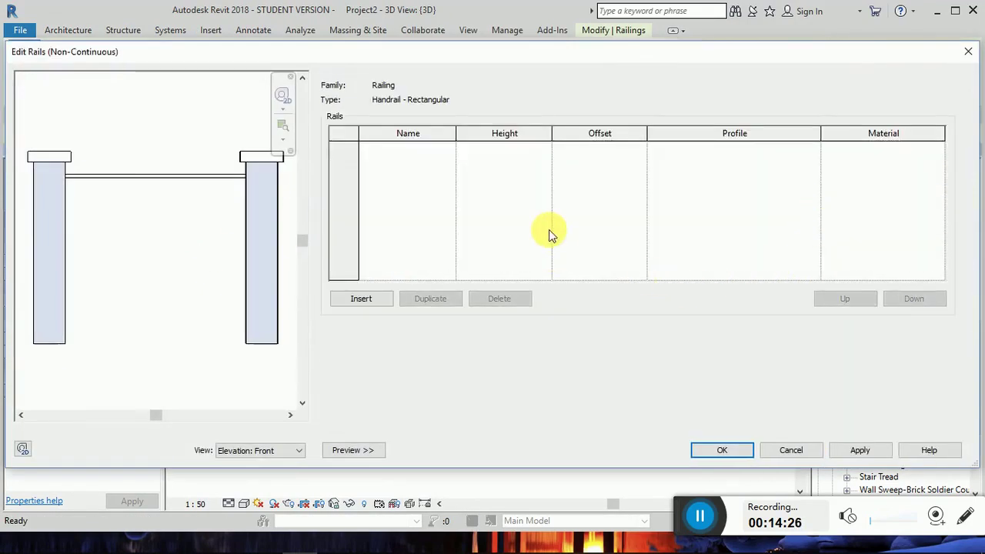
left_click(363, 298)
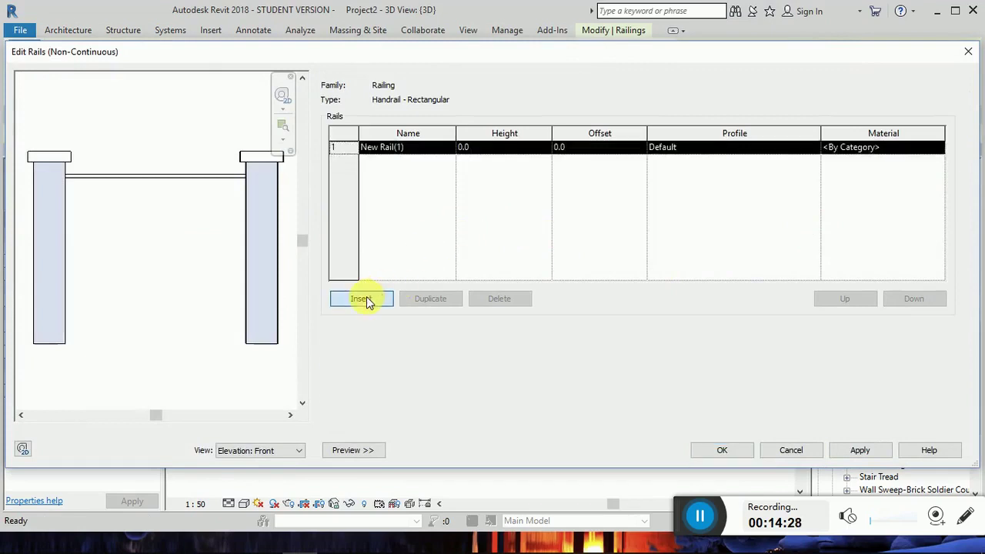
left_click(365, 300)
left_click(367, 301)
left_click(368, 301)
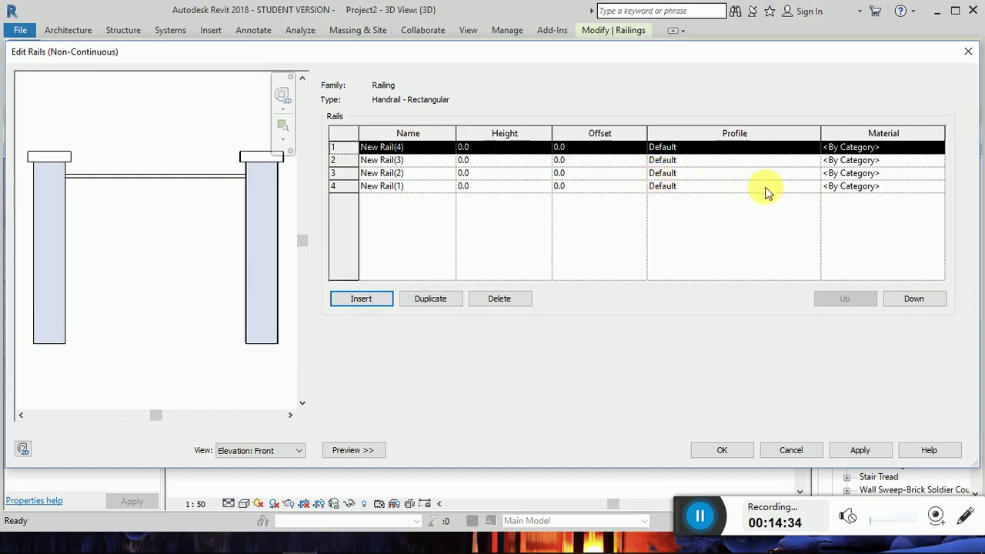
Assign the Circular Handrail : 1 1/2" profile to the rails in rows 1, 2 and 3.
left_click(797, 152)
left_click(814, 147)
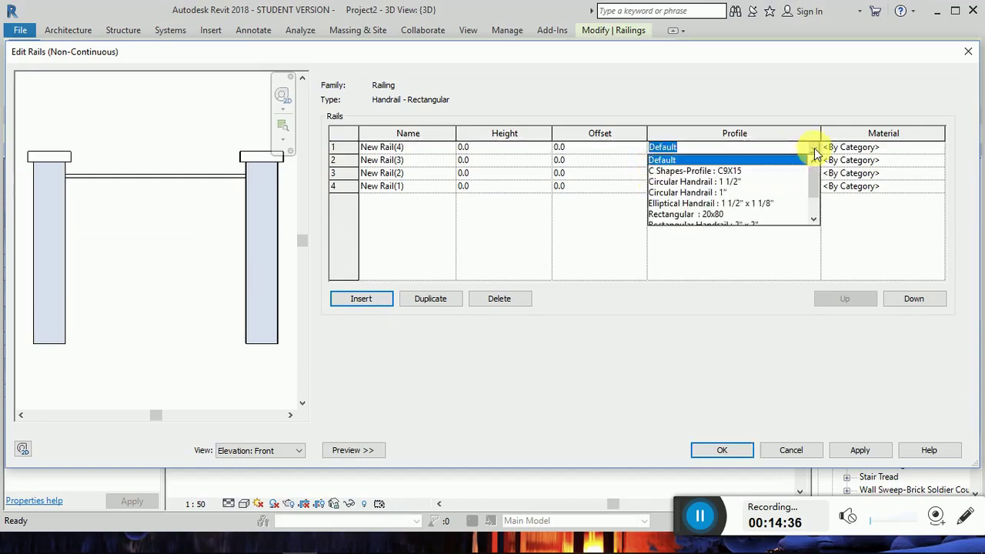
left_click(702, 182)
left_click(766, 160)
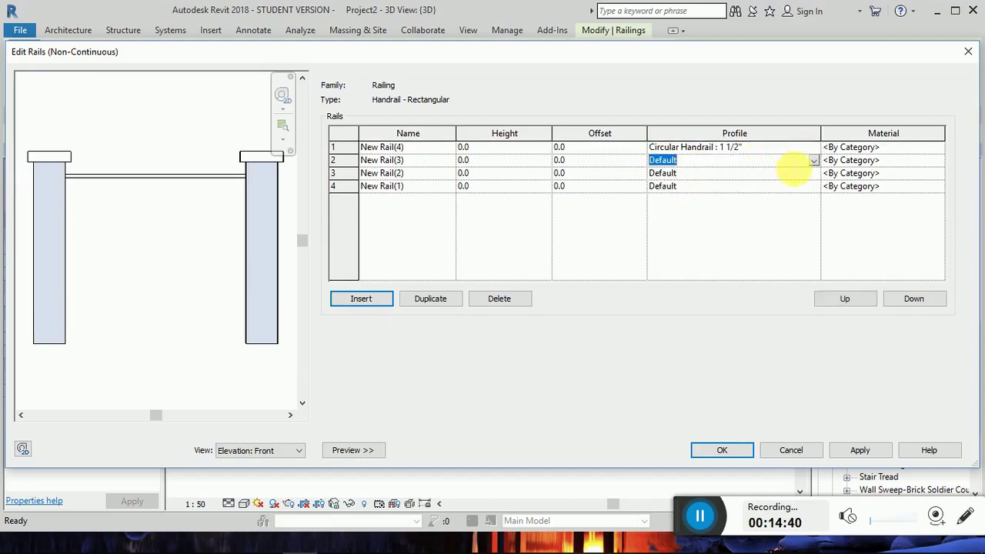
left_click(814, 161)
left_click(737, 194)
left_click(773, 176)
left_click(814, 174)
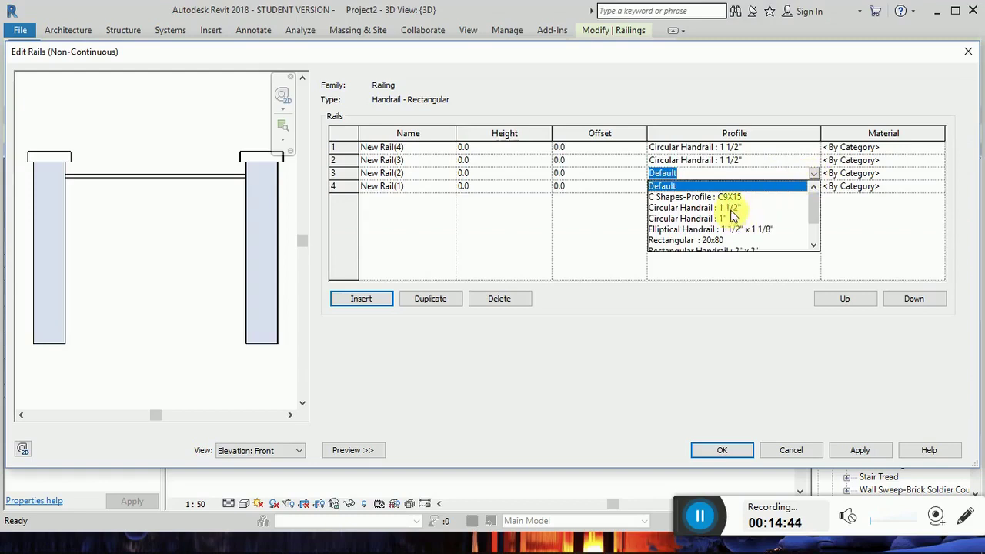
left_click(732, 211)
Assign the Rectangular : 20x80 profile to the rail in row 4 and apply it to the railing.
left_click(807, 189)
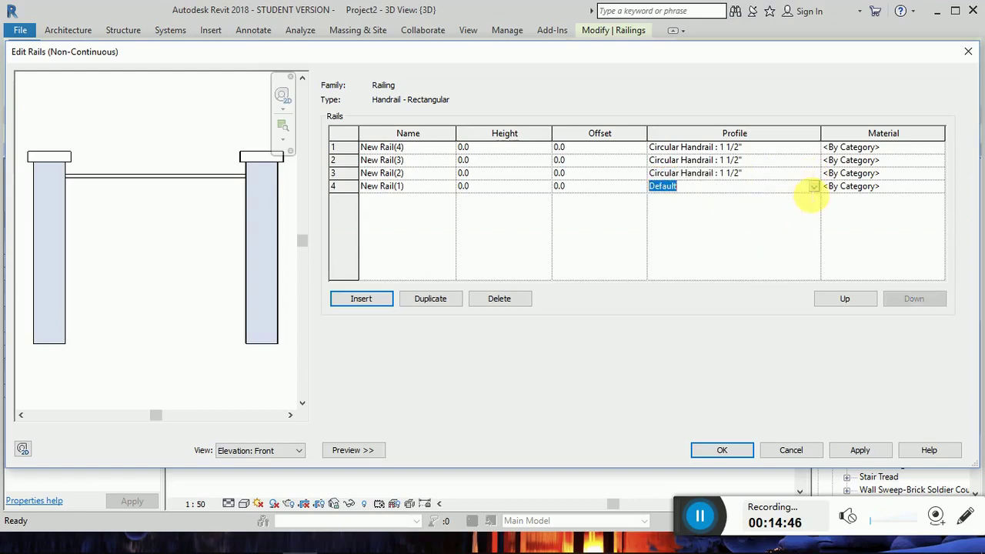
left_click(814, 186)
scroll(754, 227, "down", 1)
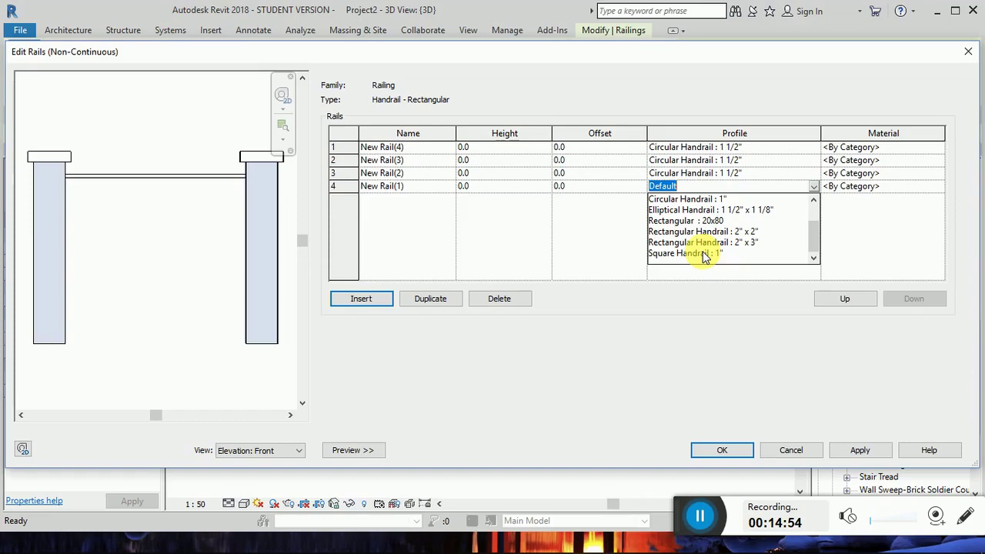
left_click(677, 221)
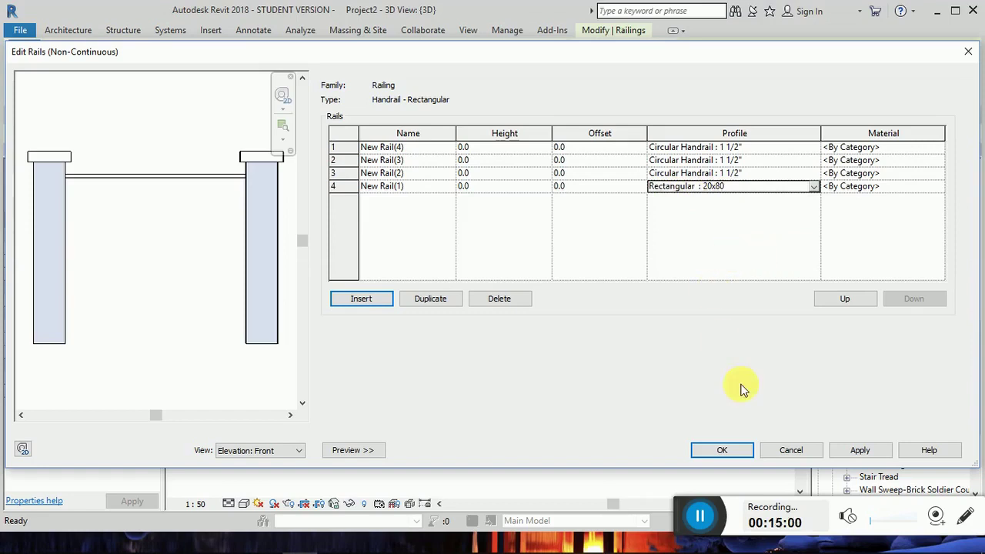
left_click(860, 450)
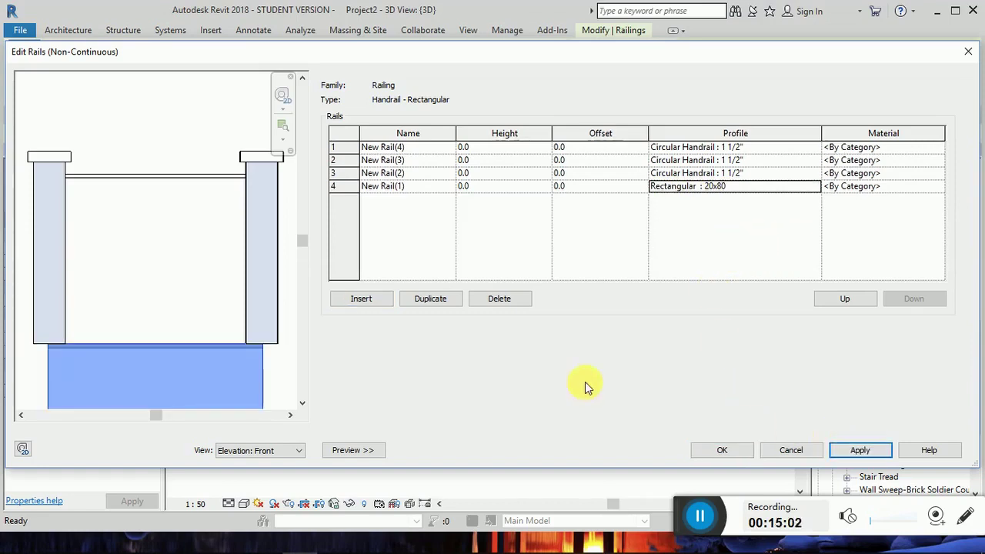
Set the rail heights to 800 for row 4, 1000 for row 3, 1200 for row 2 and 1400 for row 1, and apply.
scroll(173, 232, "down", 2)
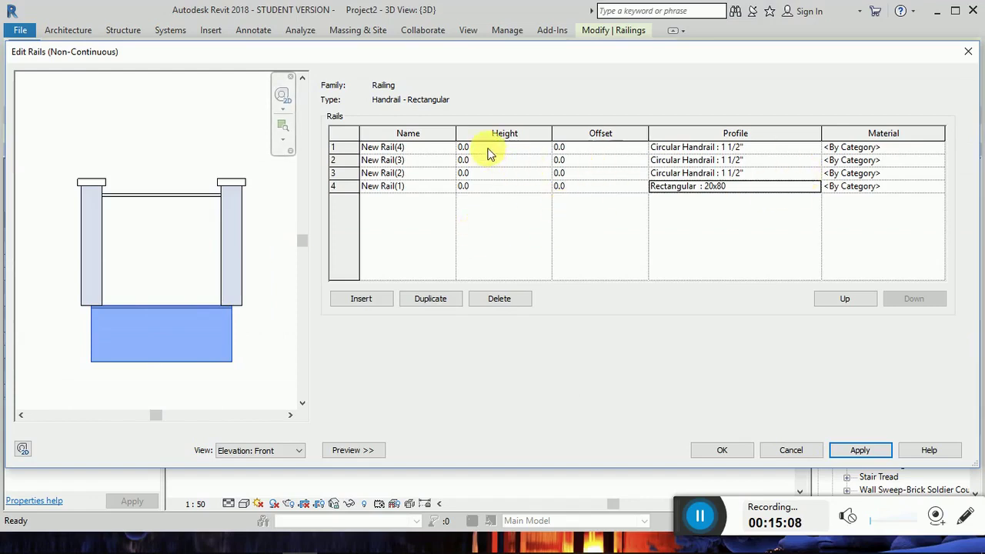
left_click(486, 185)
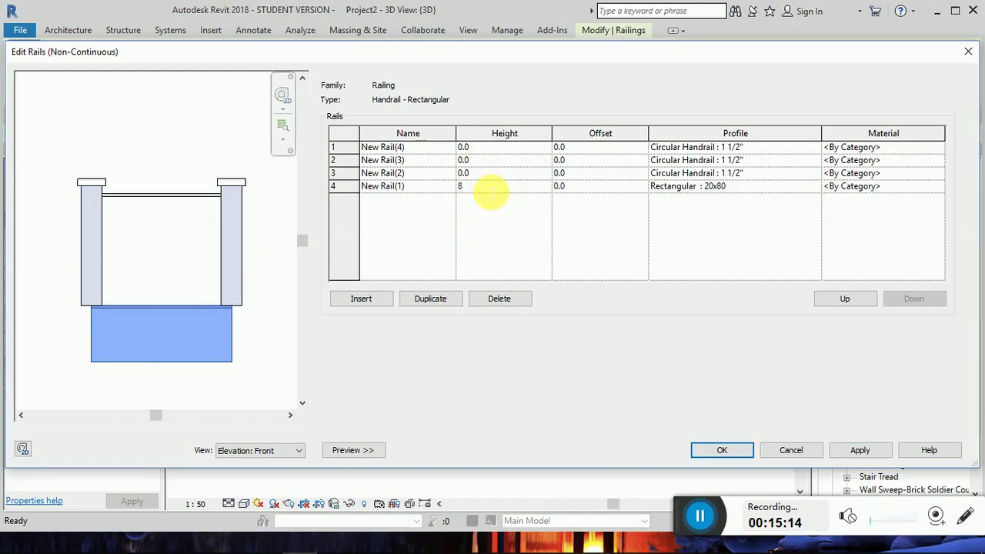
left_click(494, 172)
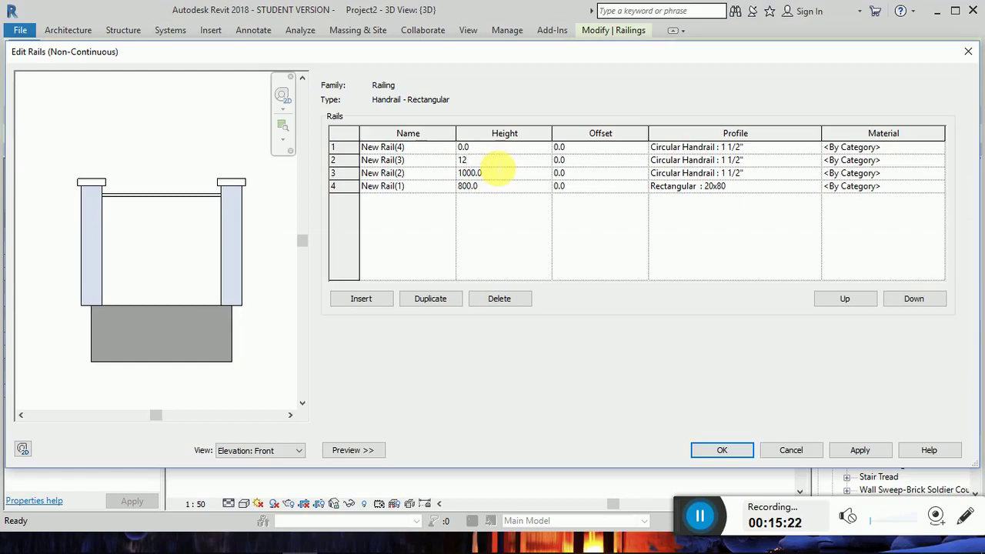
left_click(497, 164)
type("1200")
left_click(499, 147)
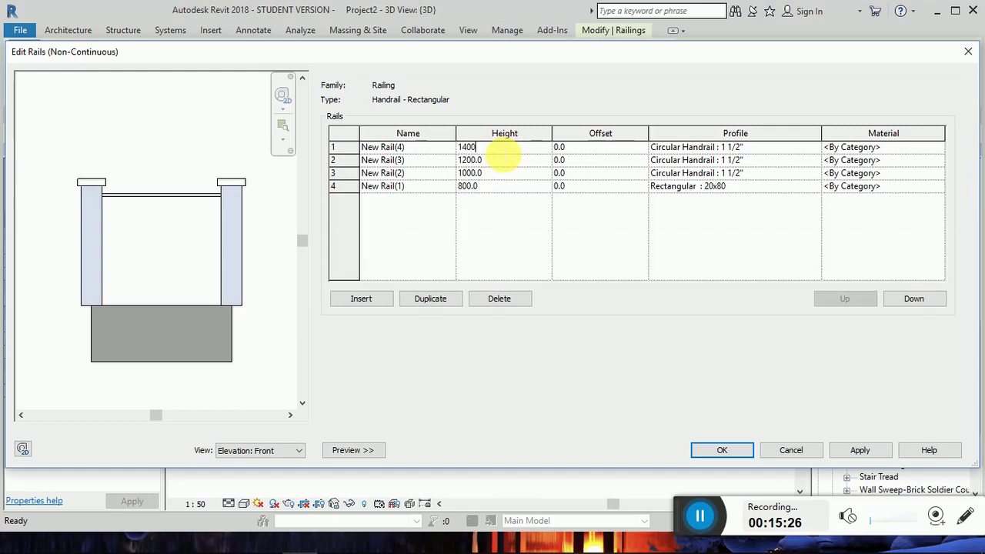
type("1400")
left_click(876, 453)
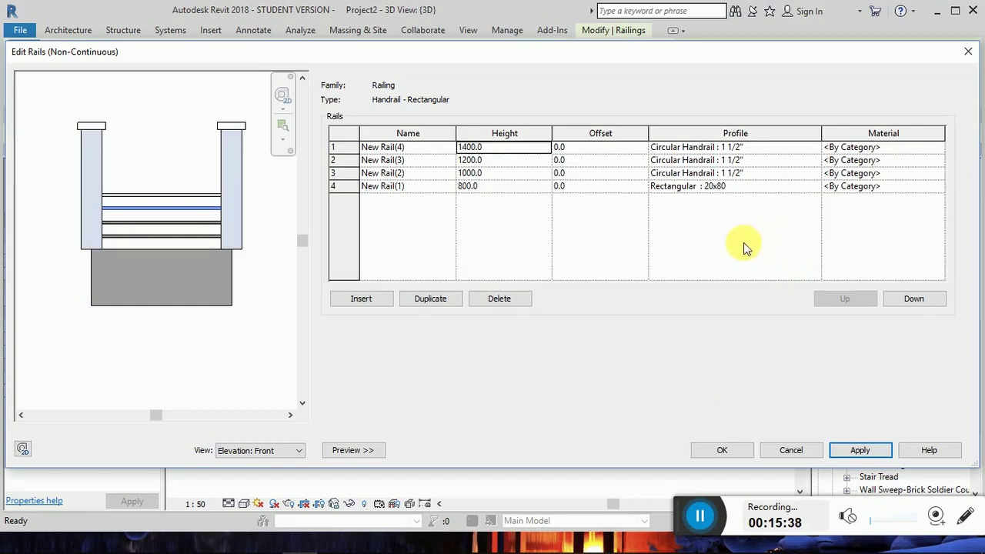
Accept the rail structure and set the regular baluster's base offset to -10 in the baluster placement.
left_click(732, 451)
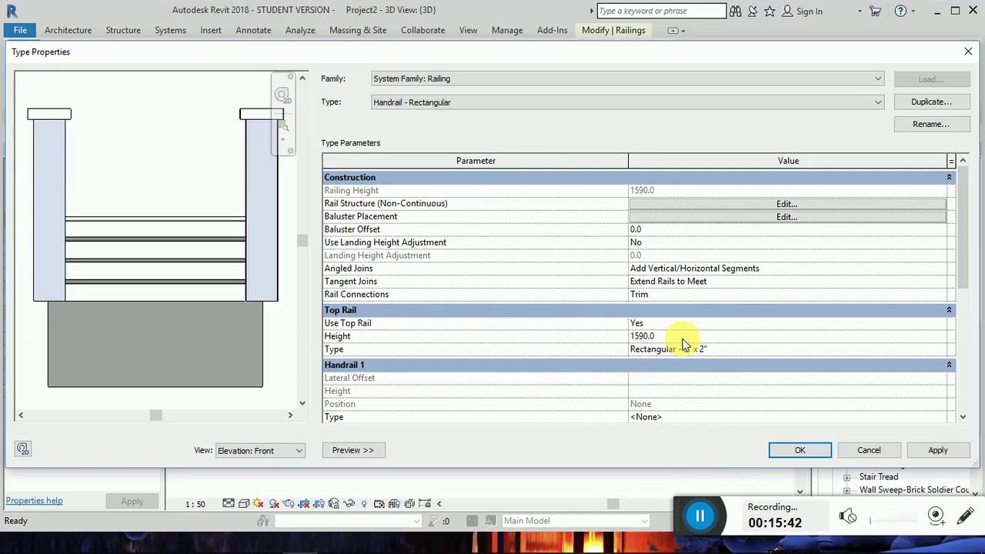
left_click(786, 217)
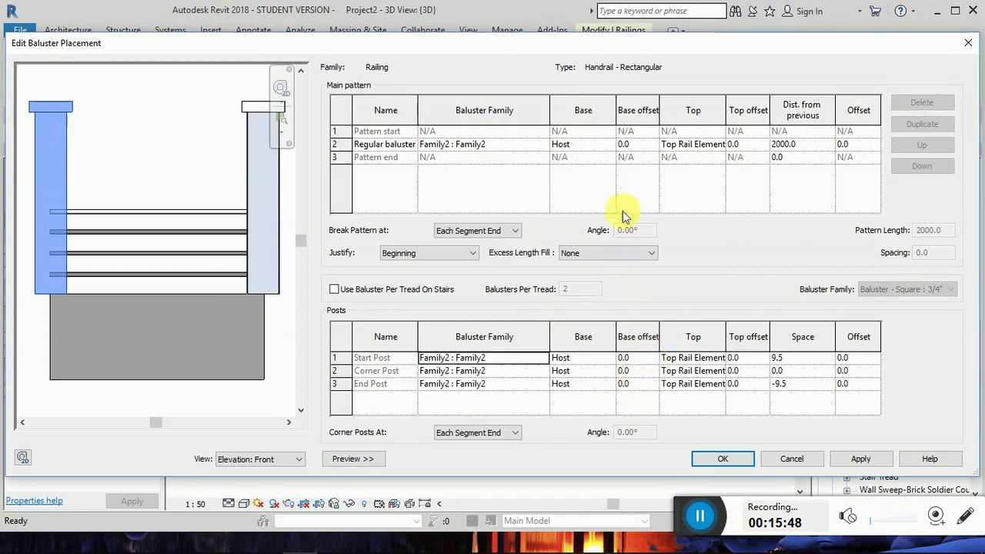
left_click(640, 147)
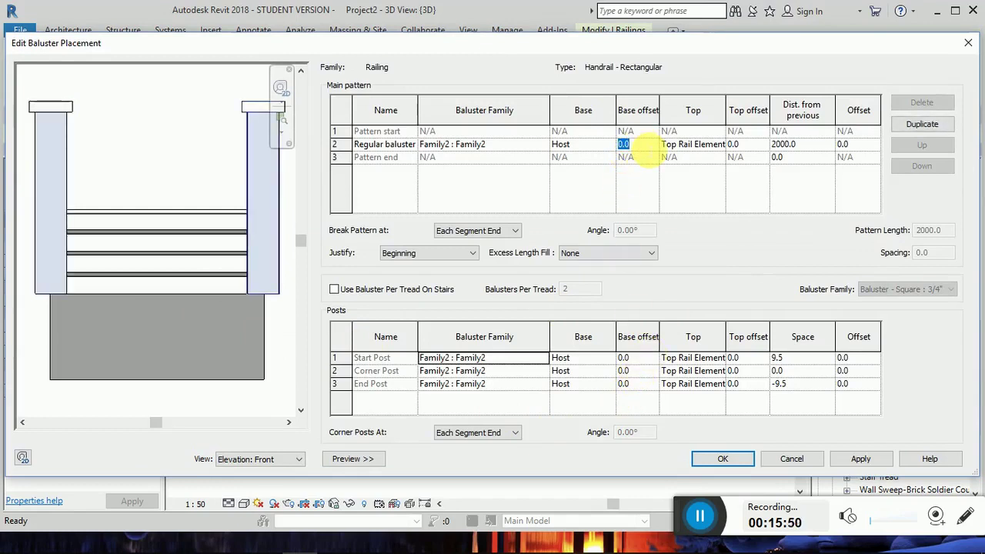
type("-10")
Set the base offset of the start, corner and end posts to -10 and apply the changes to the railing.
left_click(639, 358)
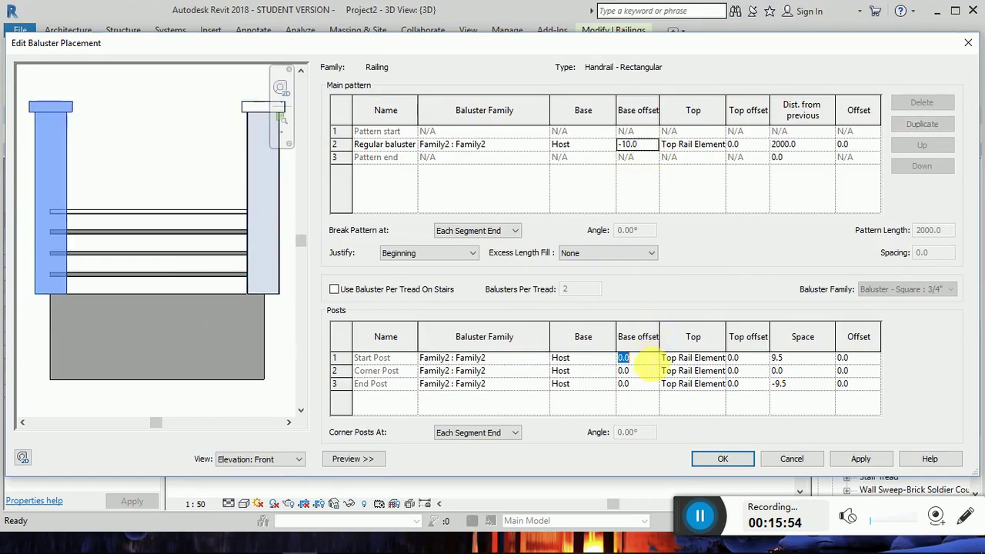
type("-10")
left_click(649, 371)
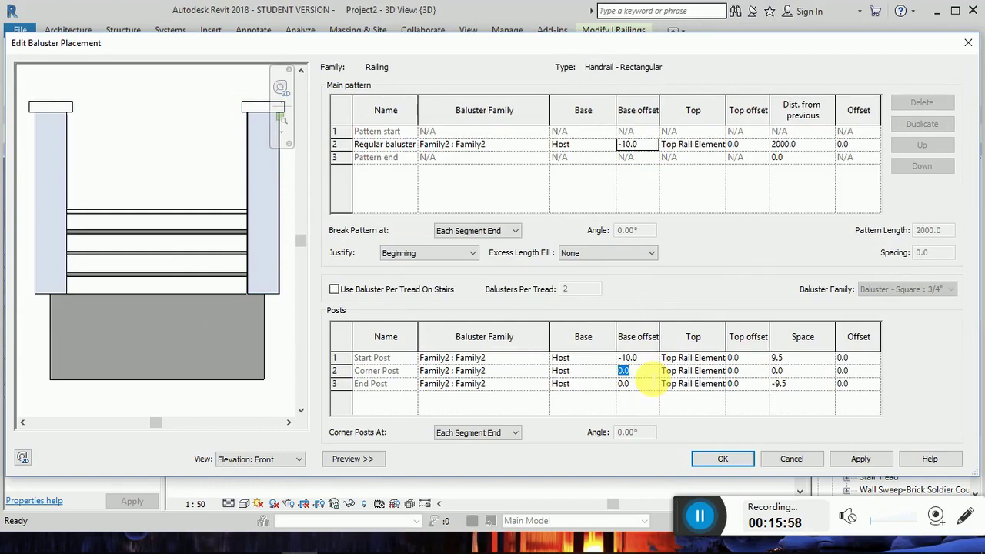
type("-10")
left_click(642, 385)
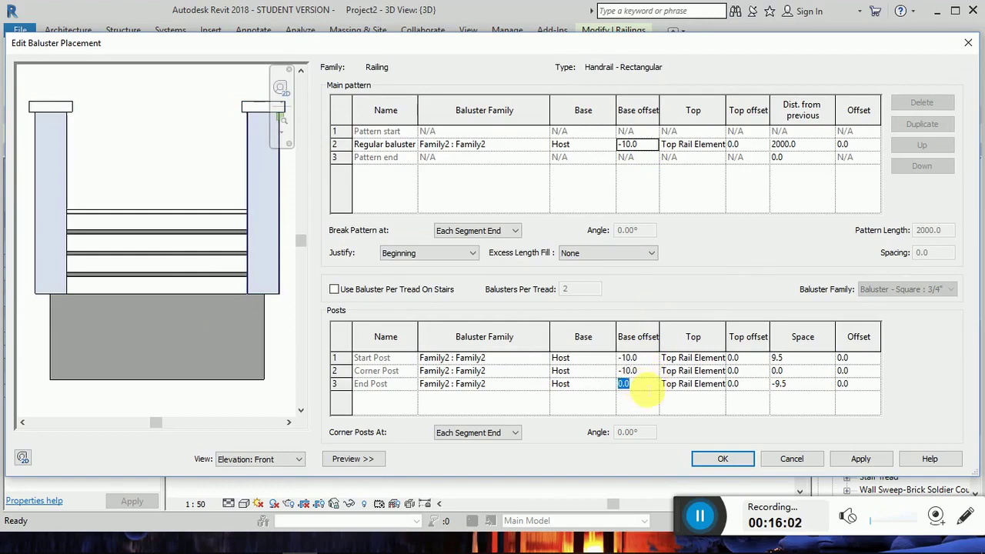
type("-10")
left_click(861, 460)
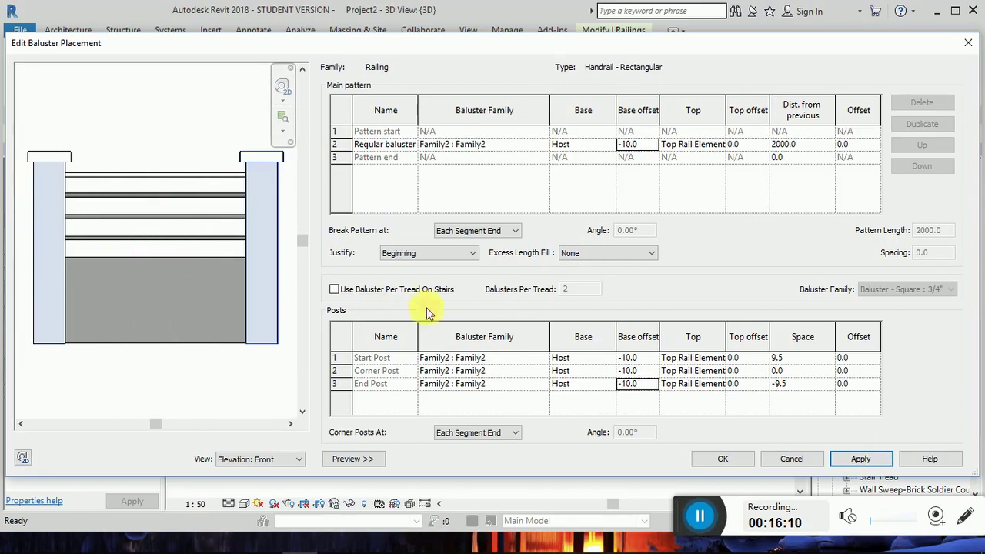
left_click(725, 460)
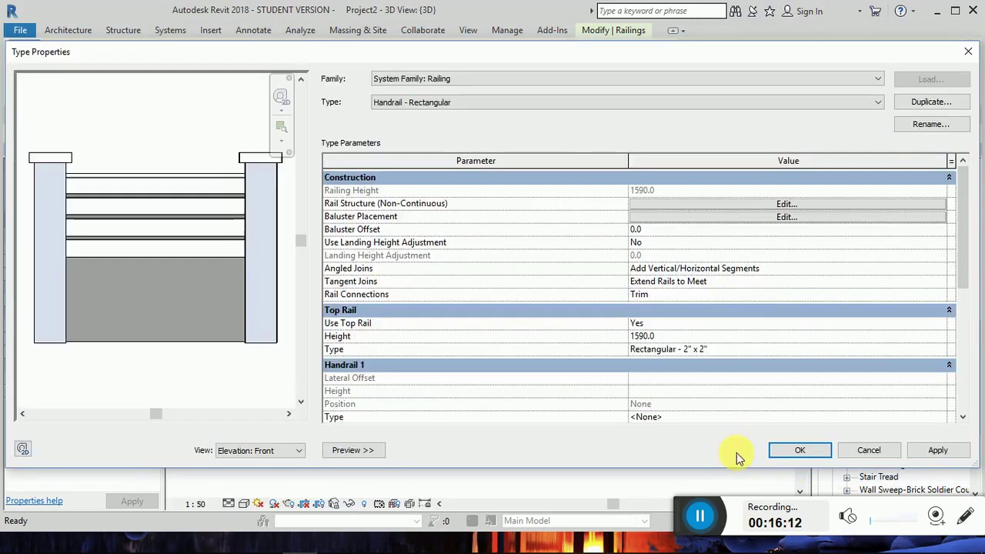
left_click(938, 450)
left_click(820, 451)
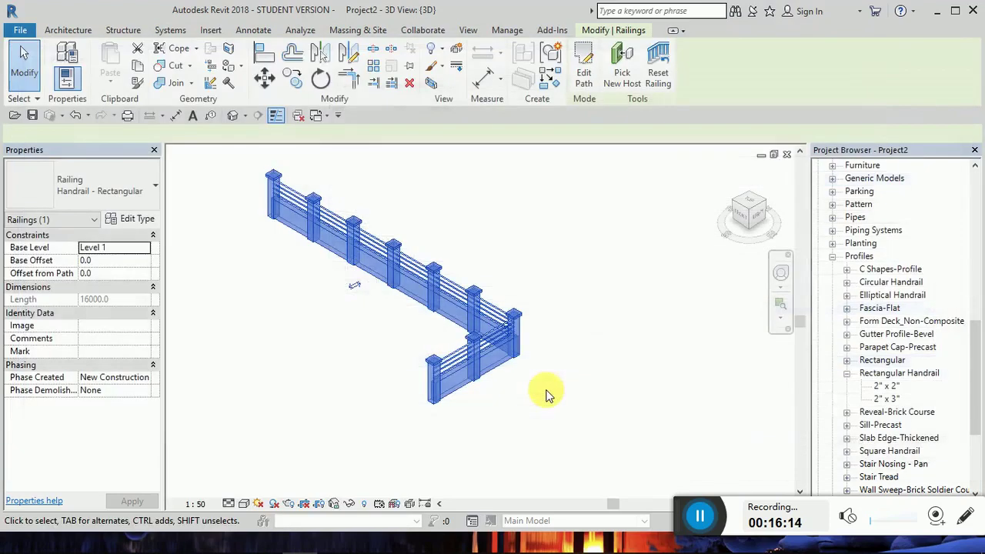
left_click(518, 397)
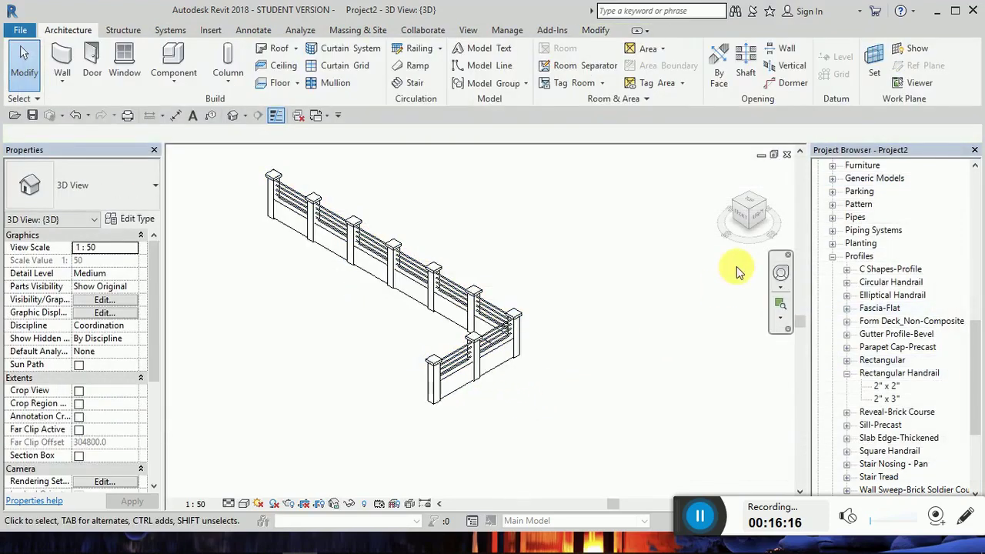
Turn the 3D view to the front and set its visual style to Realistic.
left_click(745, 218)
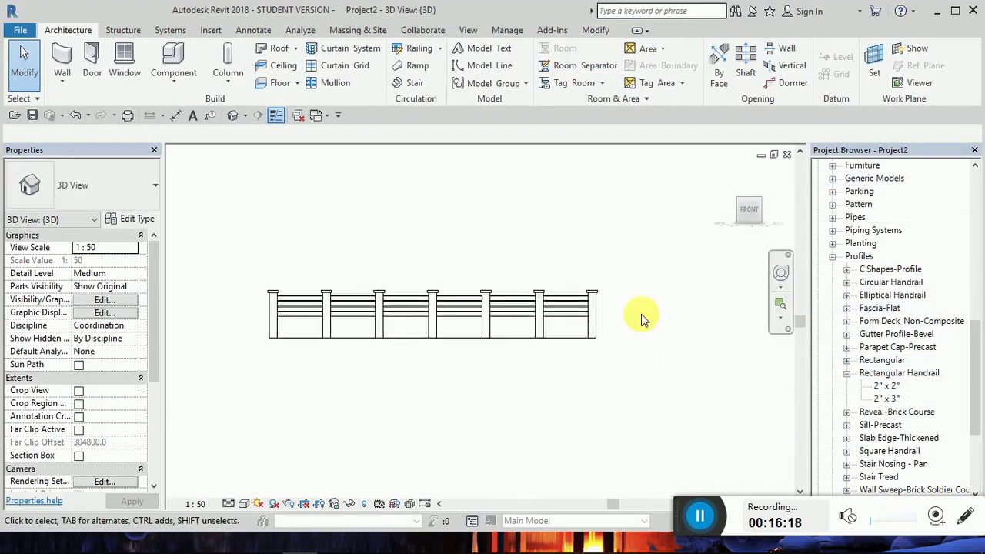
left_click(246, 504)
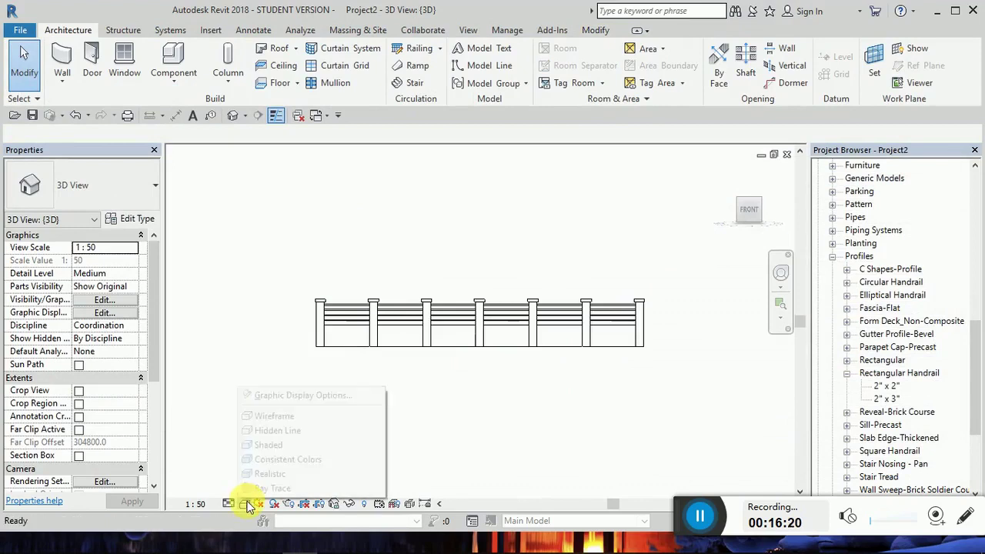
left_click(269, 474)
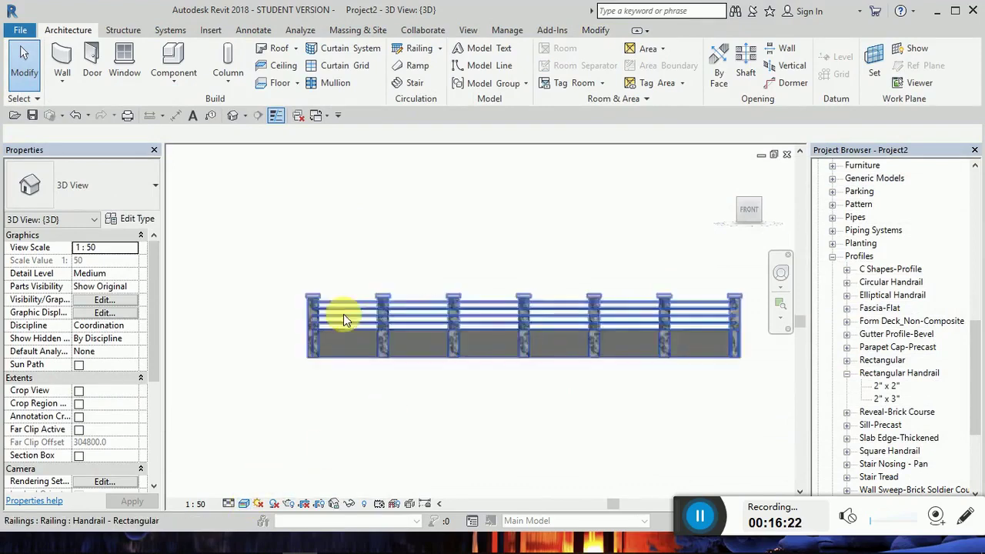
scroll(343, 314, "up", 5)
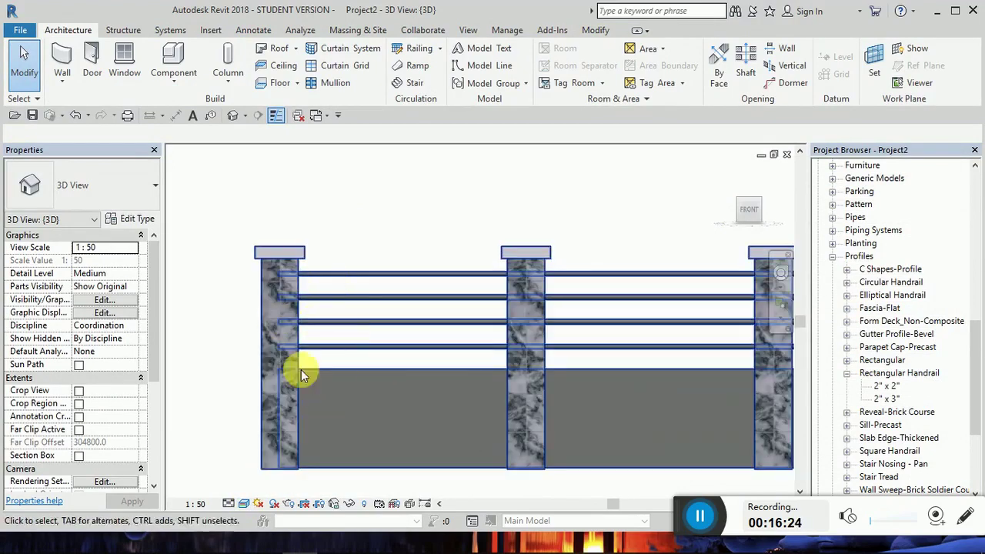
scroll(314, 285, "up", 3)
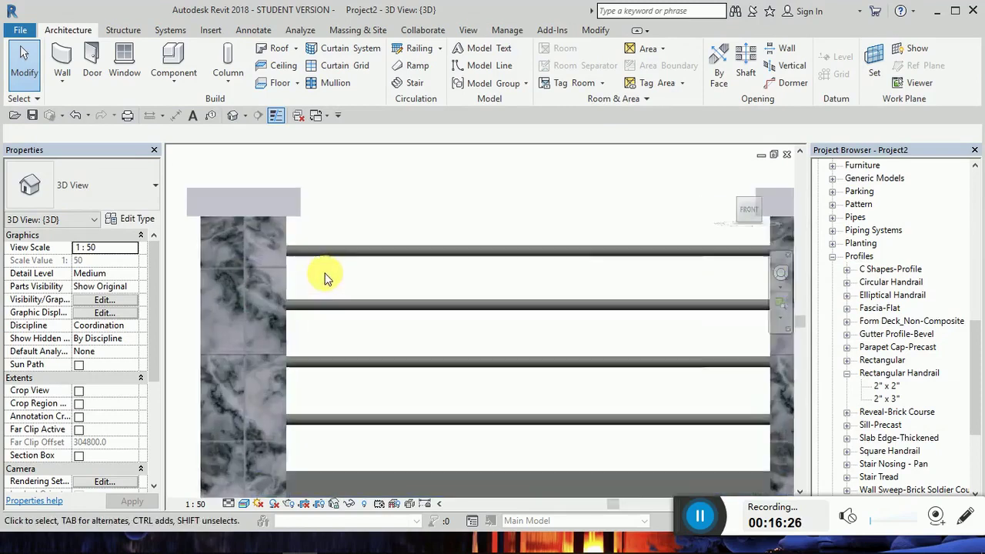
scroll(324, 278, "up", 2)
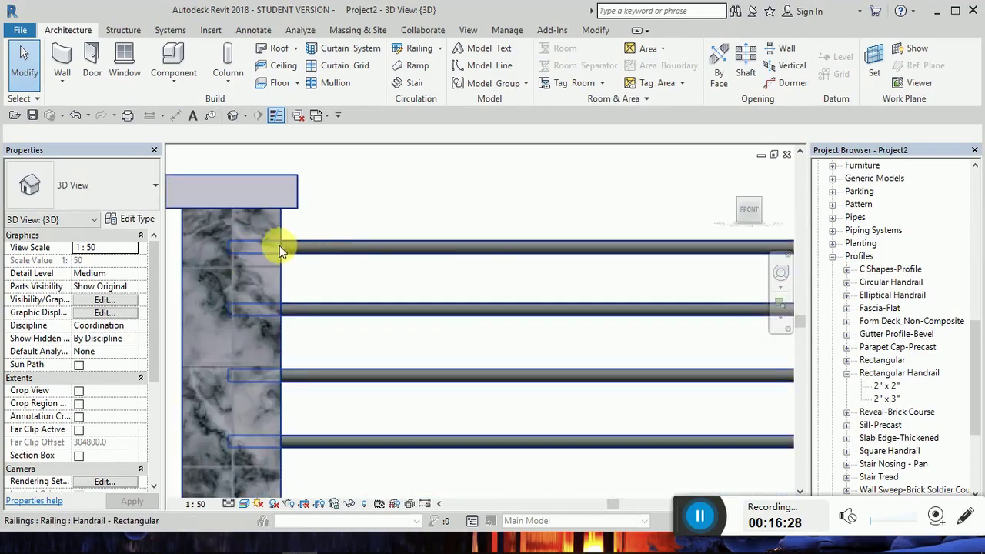
Set the railing's start post spacing to -150 and end post spacing to 150, and apply the baluster placement.
left_click(358, 250)
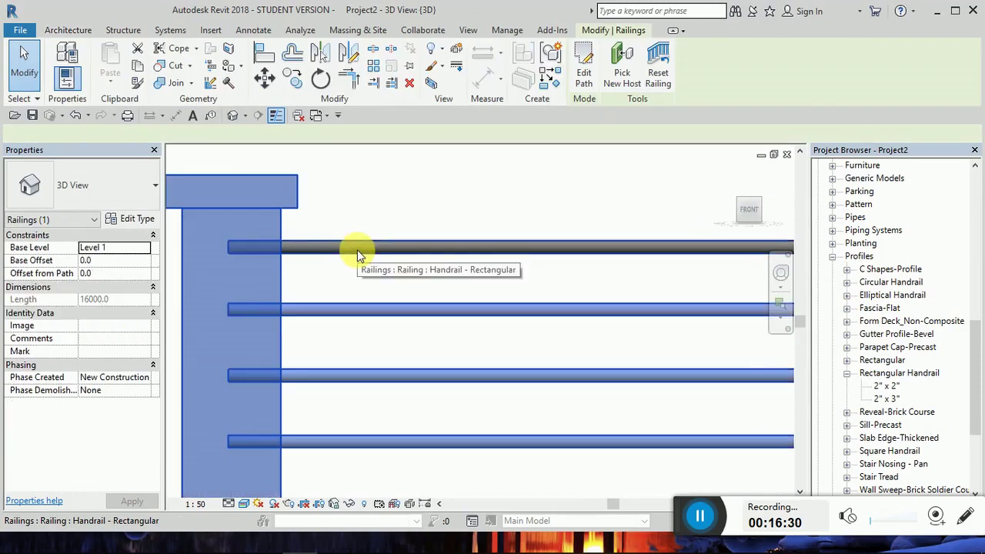
left_click(139, 221)
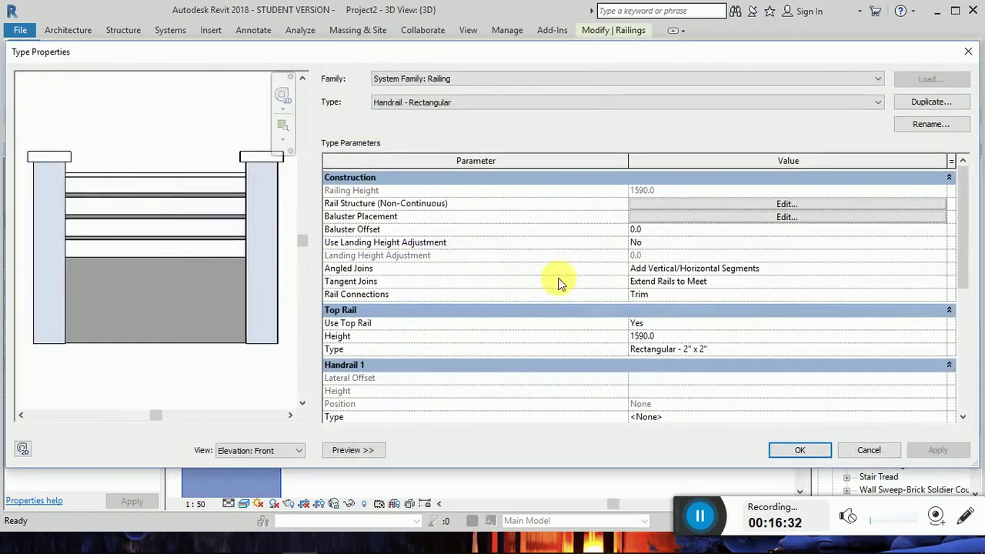
left_click(801, 218)
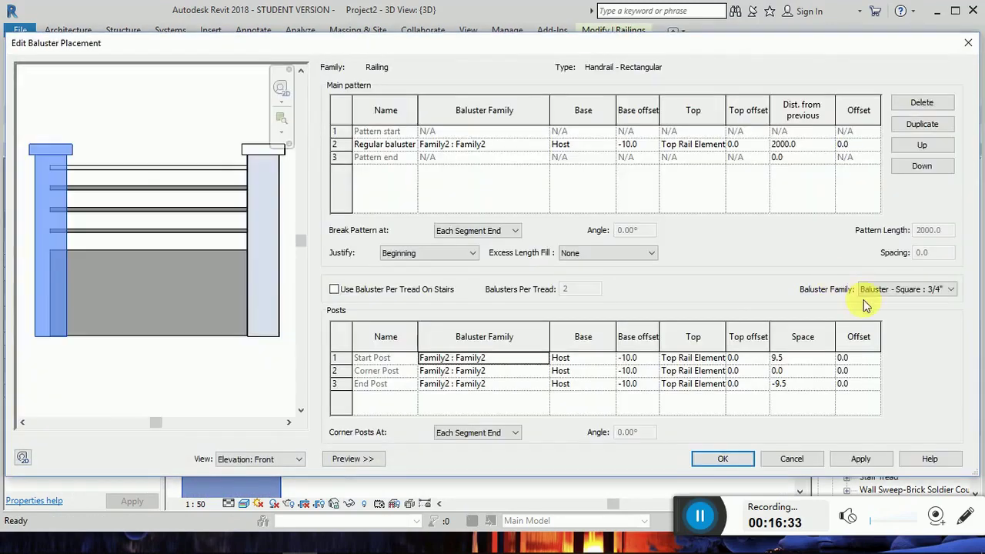
left_click(806, 359)
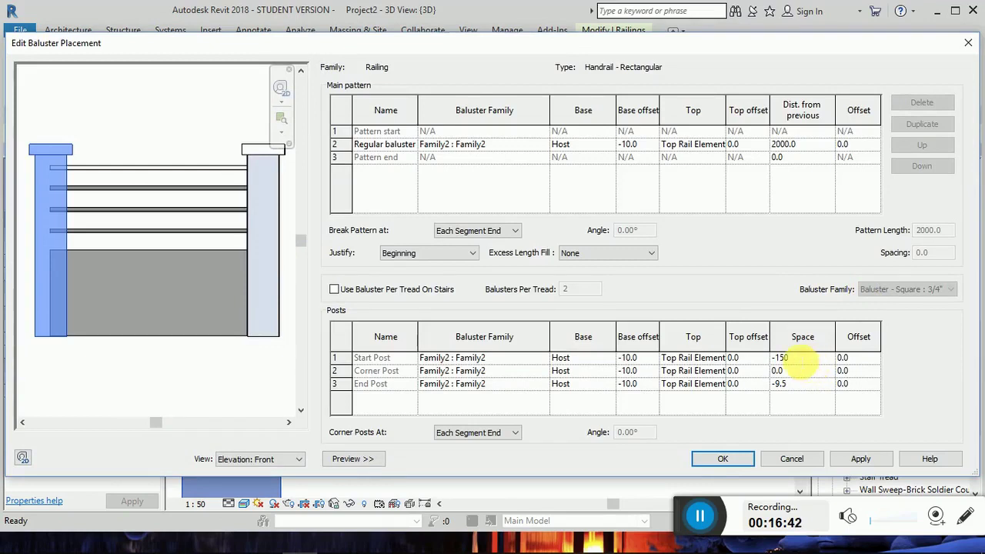
left_click(801, 385)
type("150")
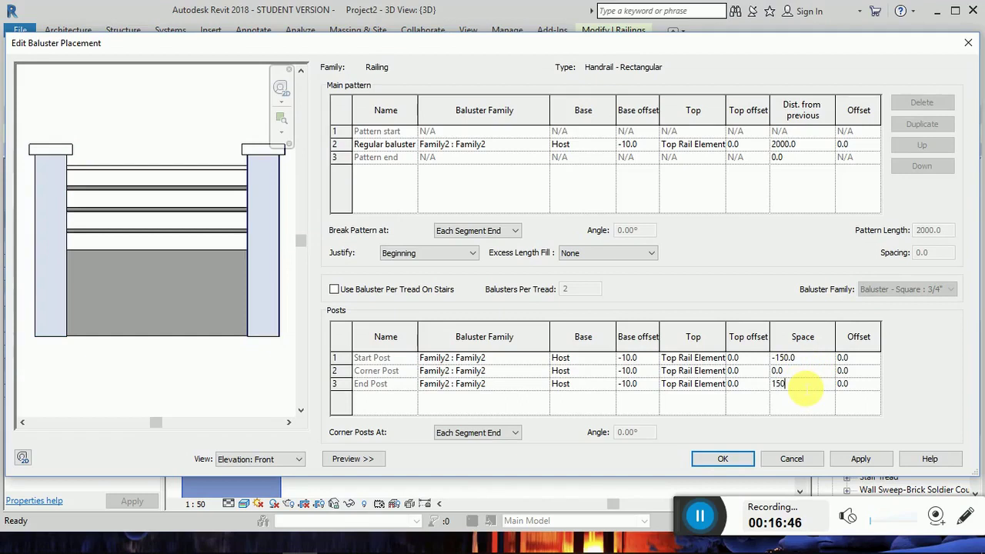
left_click(853, 458)
left_click(741, 459)
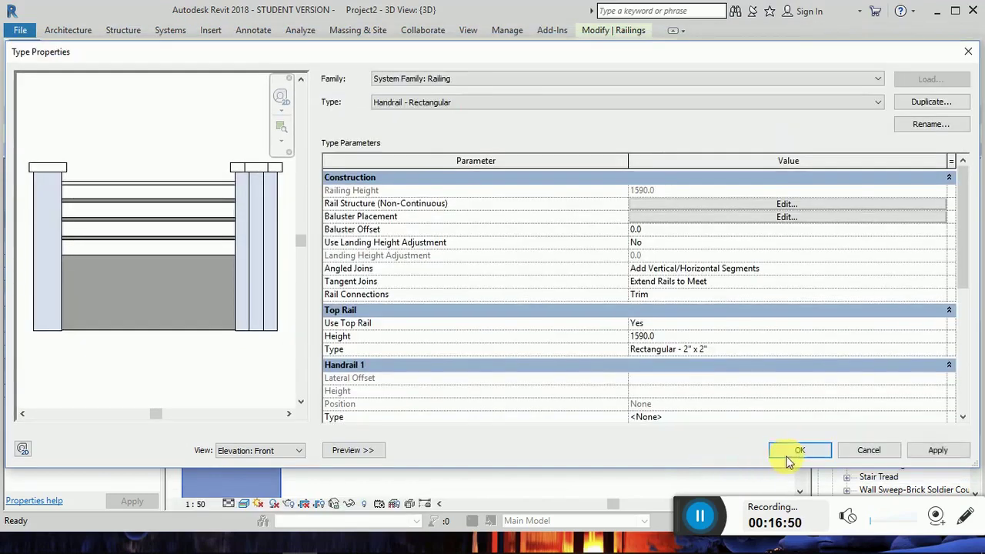
left_click(801, 453)
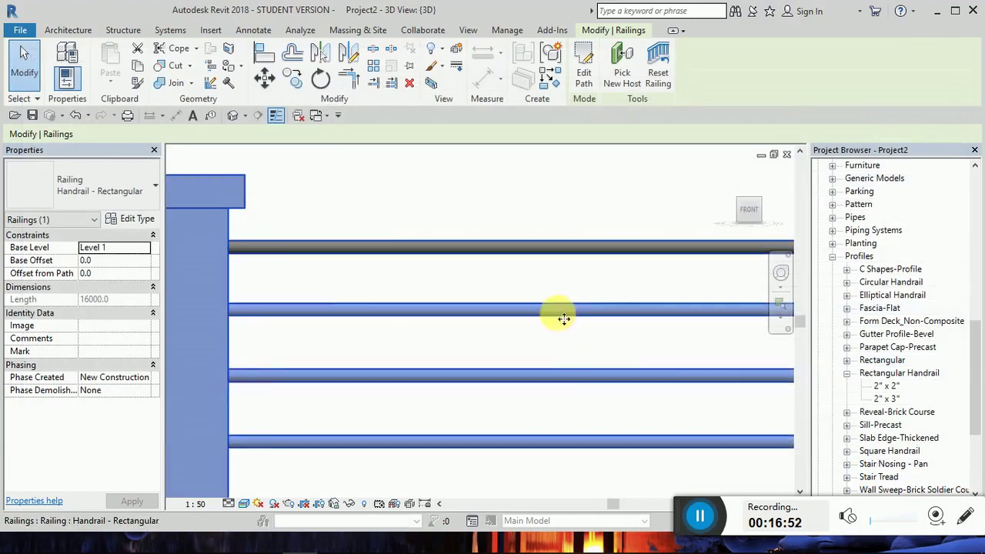
scroll(514, 294, "down", 3)
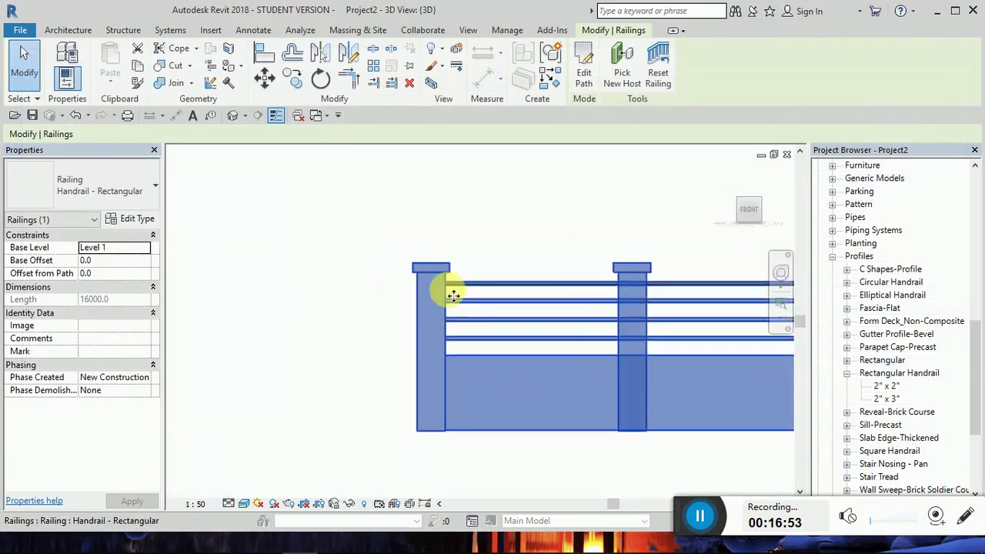
left_click(362, 301)
left_click(467, 304)
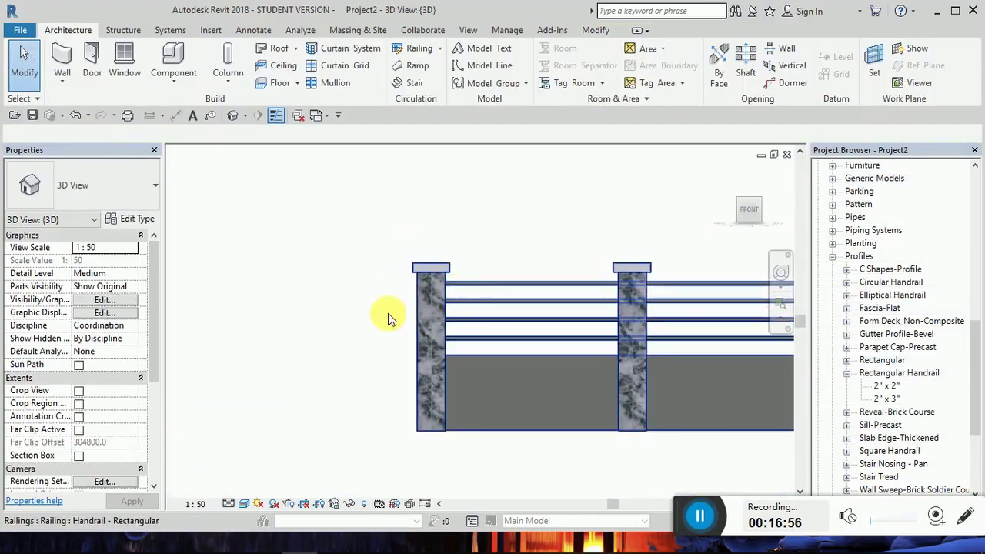
Open the railing type's non-continuous rail structure and assign the Aluminum material to the rail in row 1.
scroll(403, 301, "down", 2)
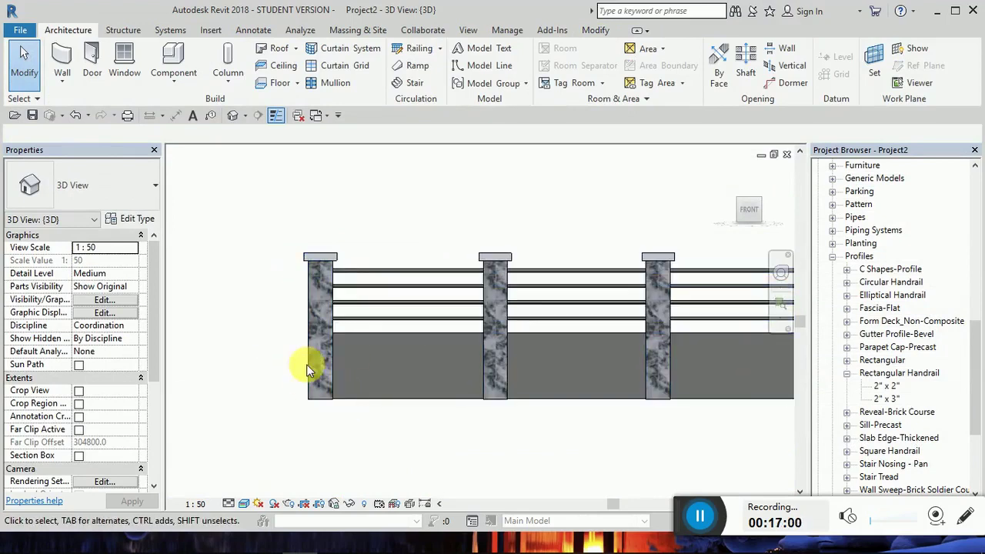
left_click(378, 303)
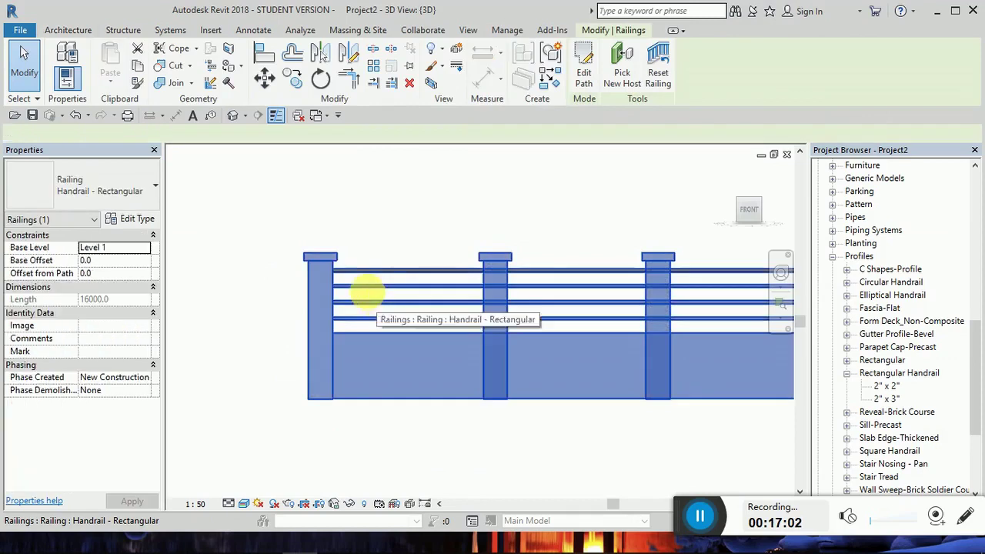
left_click(134, 220)
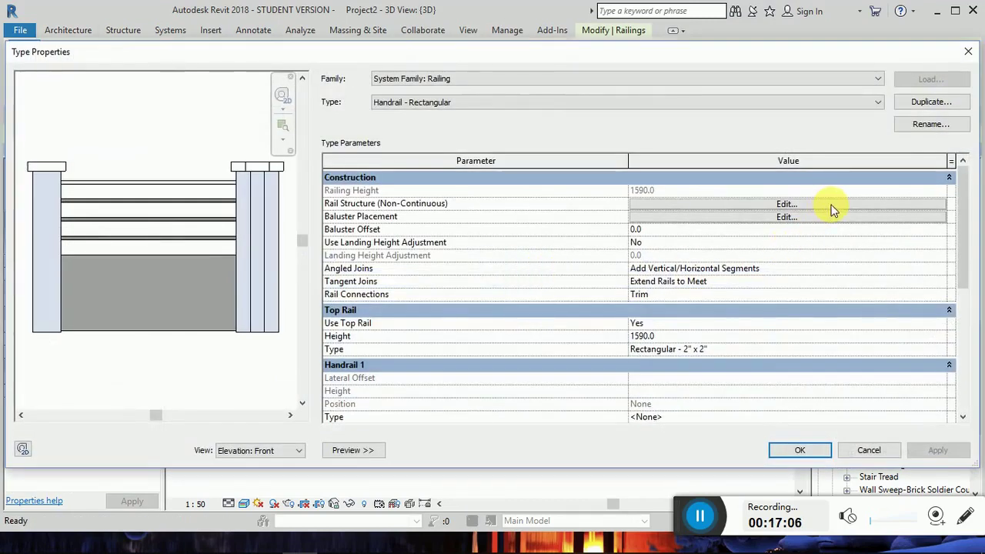
left_click(832, 205)
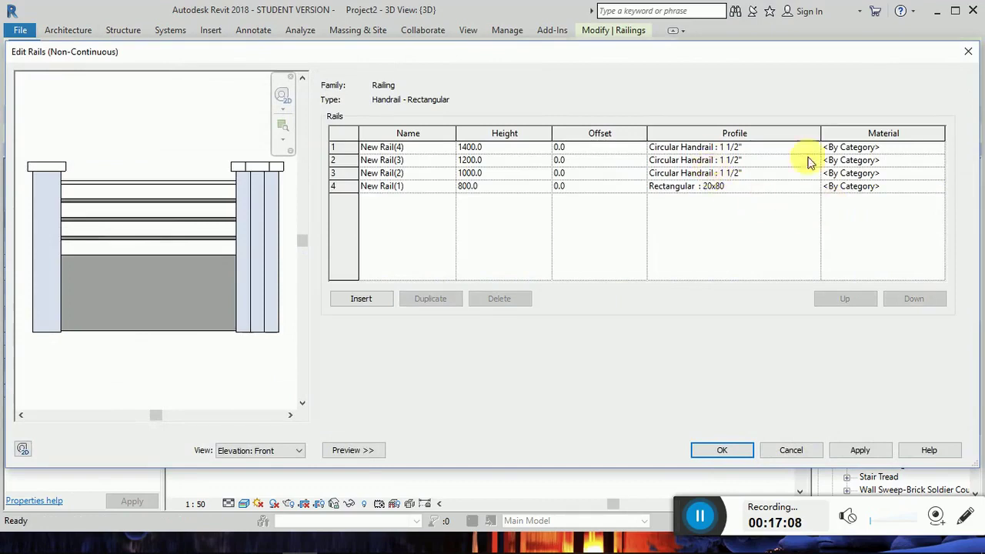
left_click(896, 148)
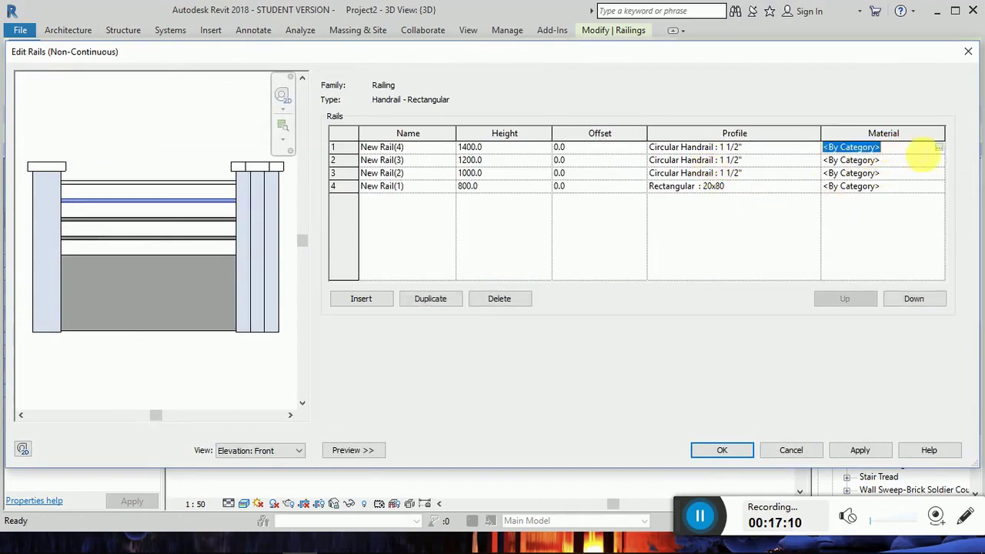
left_click(939, 148)
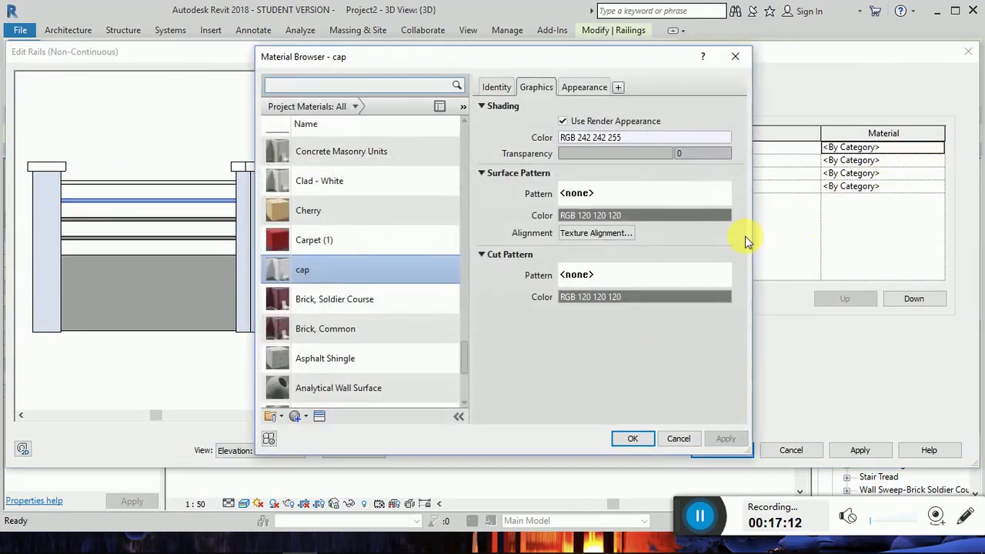
scroll(402, 291, "down", 3)
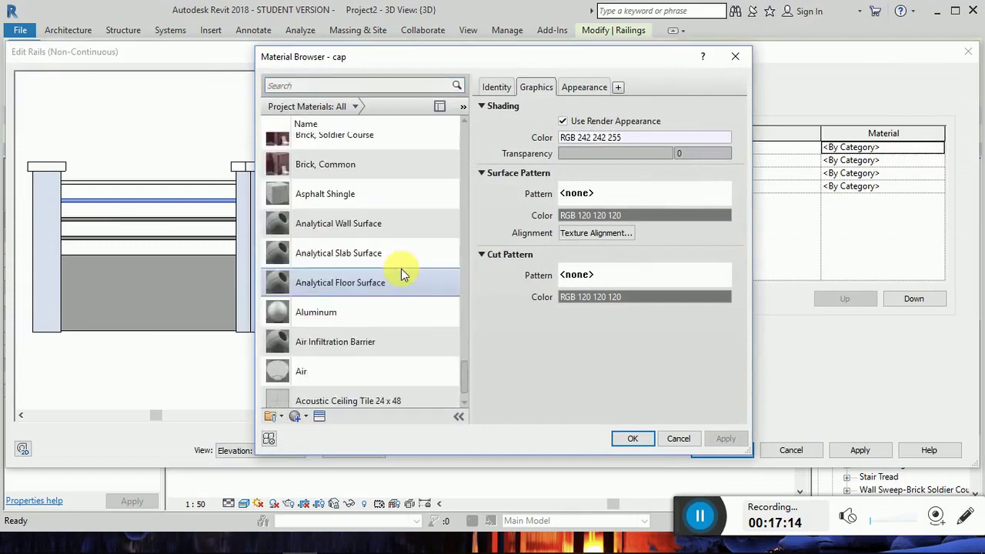
left_click(351, 283)
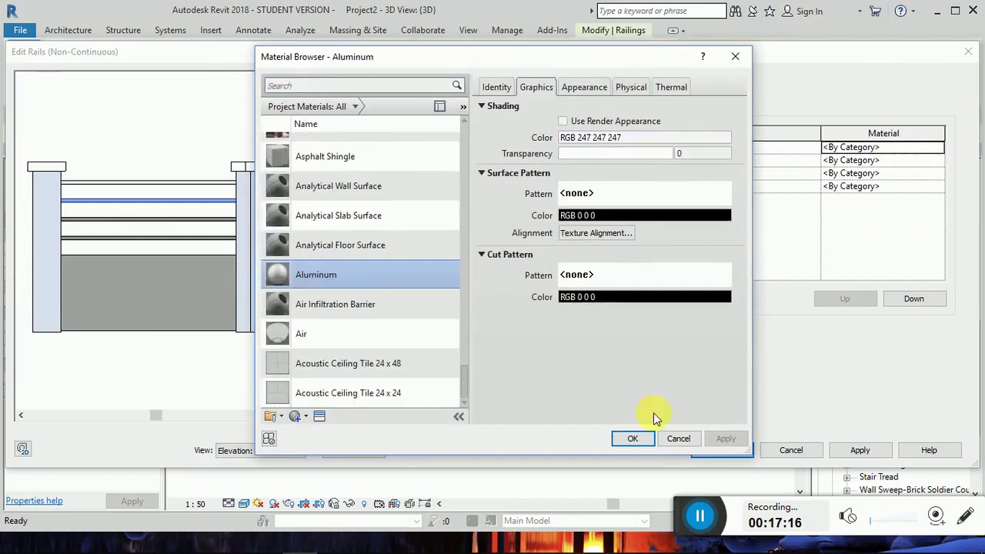
left_click(643, 438)
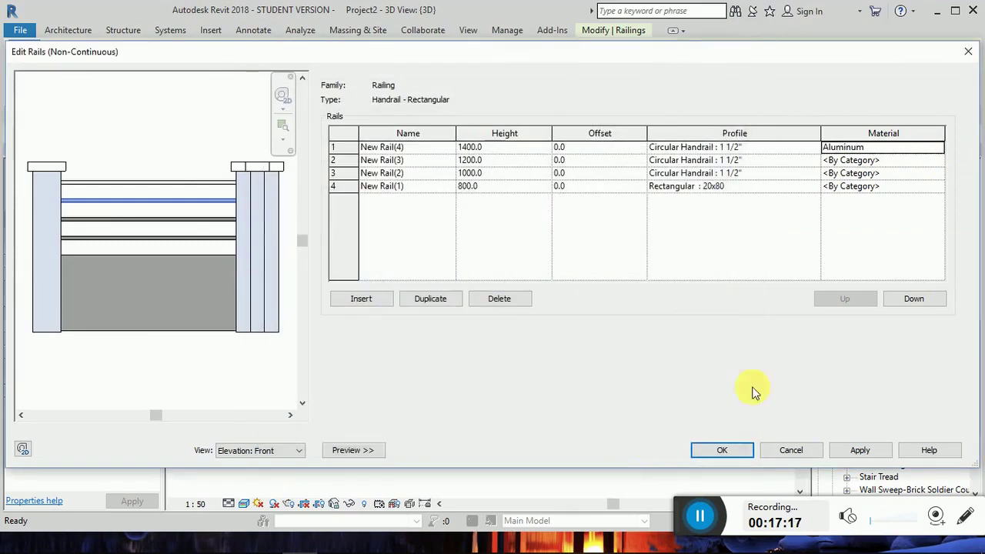
Copy the Aluminum material from the rail in row 1 to the rails in rows 2 and 3.
left_click(902, 154)
key("ctrl+c")
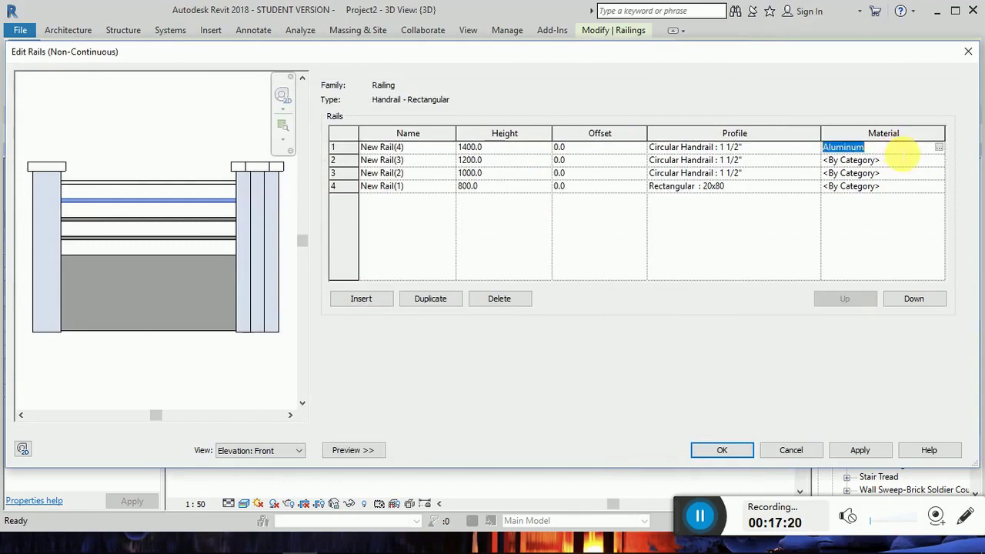
left_click(901, 161)
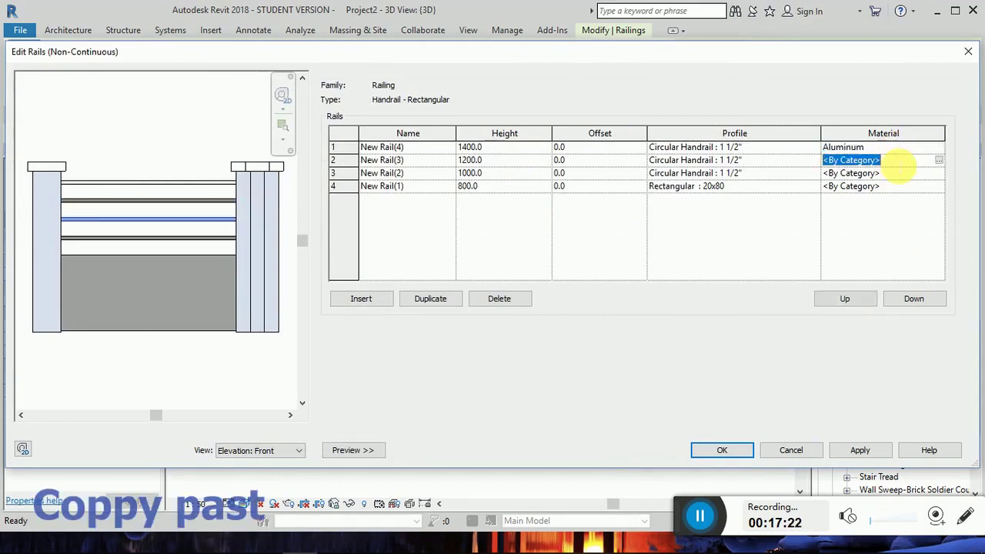
key("ctrl+v")
left_click(900, 174)
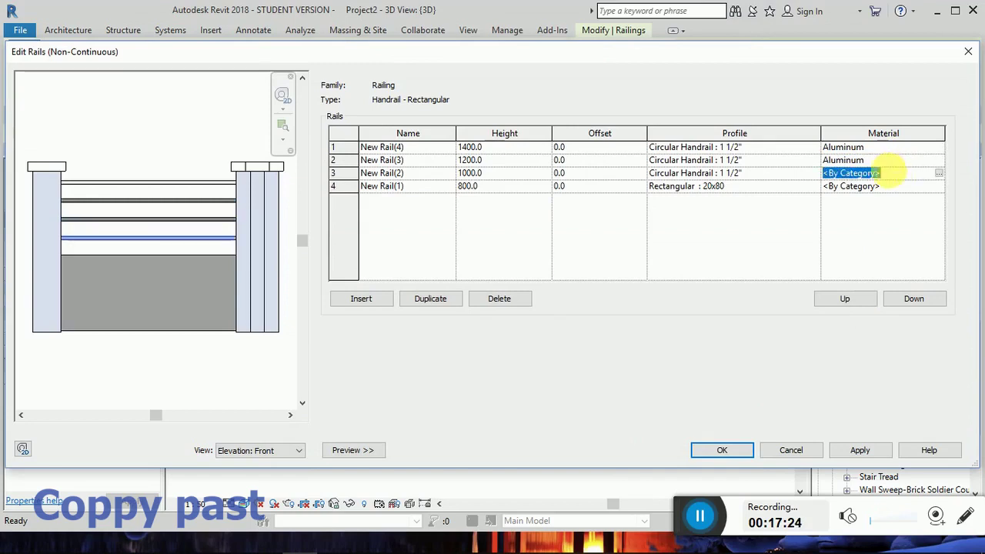
key("ctrl+v")
Create a new material for the rail in row 4 and name it 20x80.
left_click(889, 187)
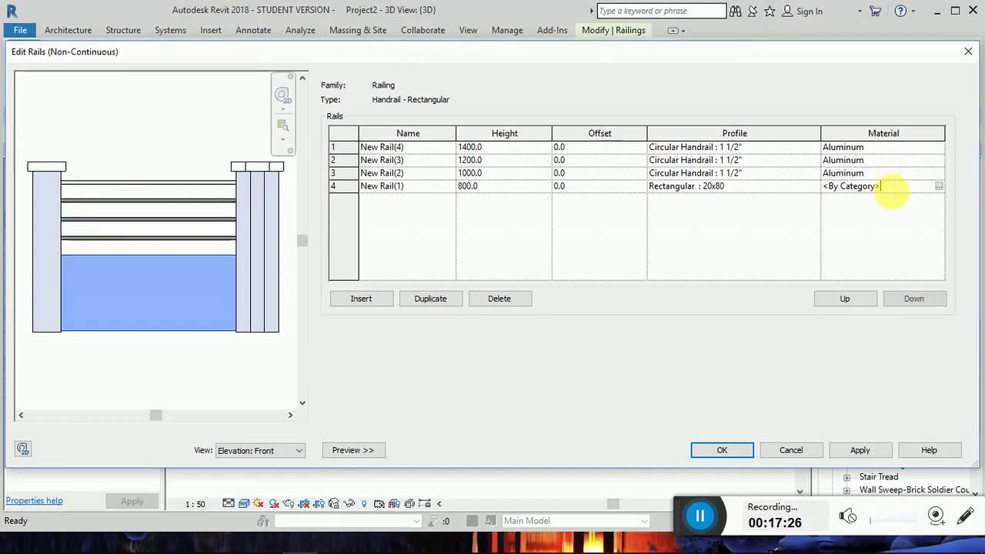
left_click(939, 187)
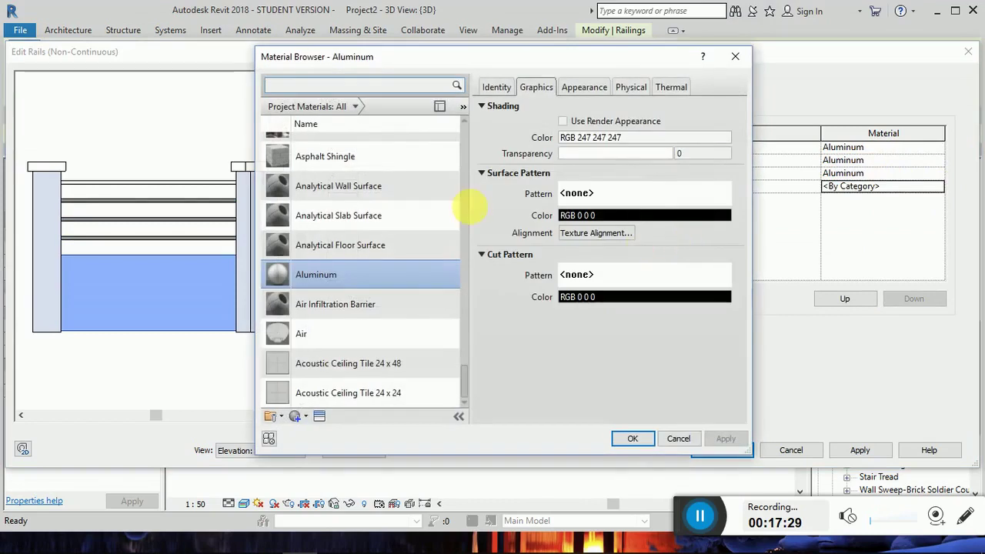
left_click(307, 415)
left_click(315, 430)
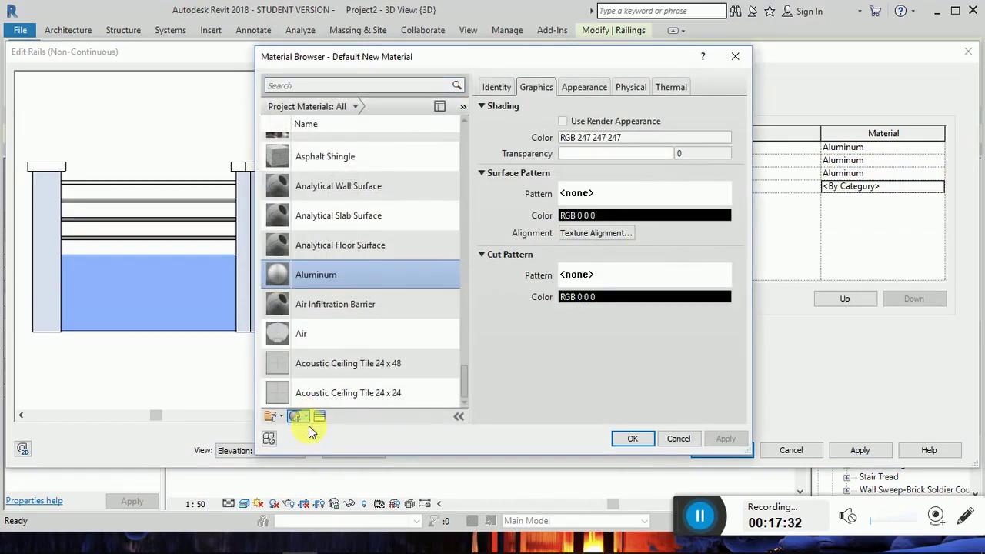
right_click(374, 247)
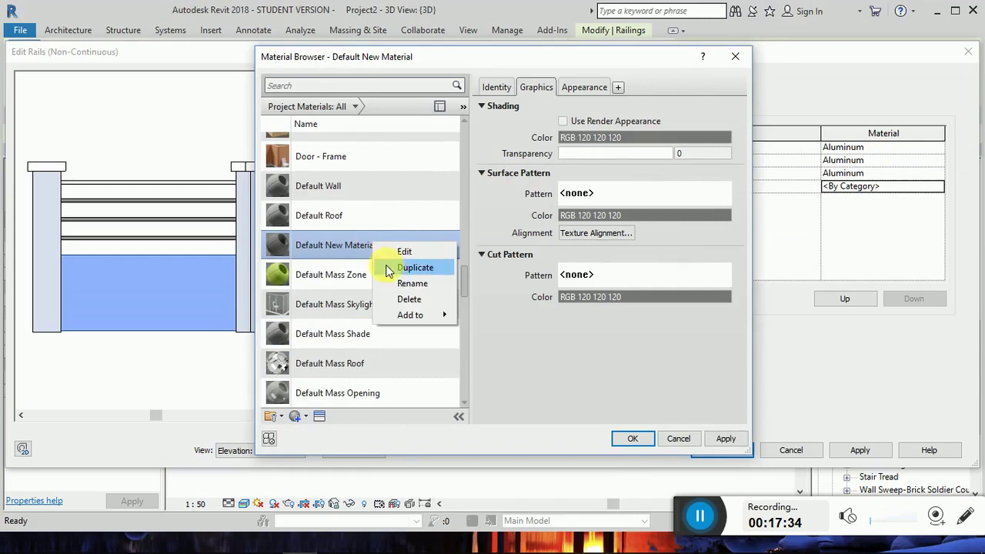
left_click(401, 283)
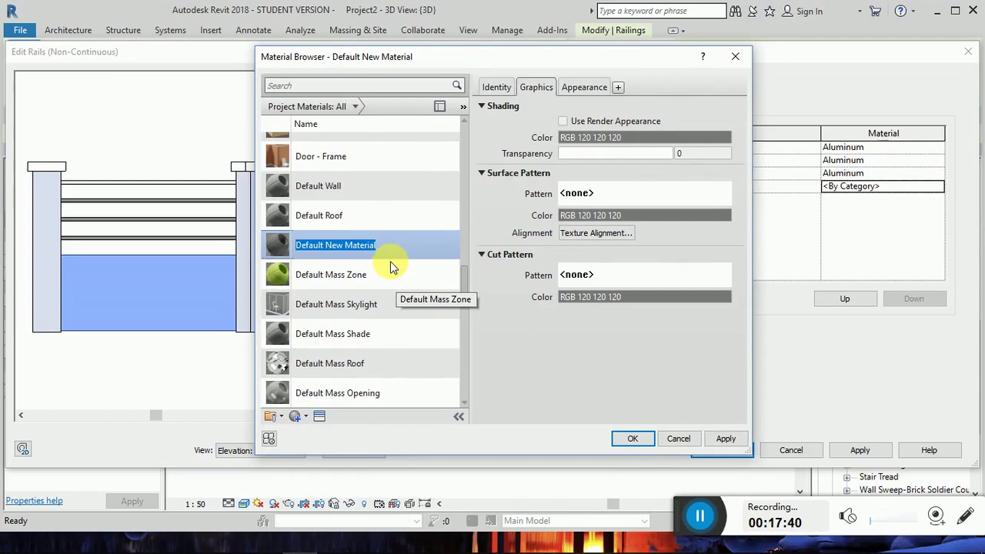
type("20x")
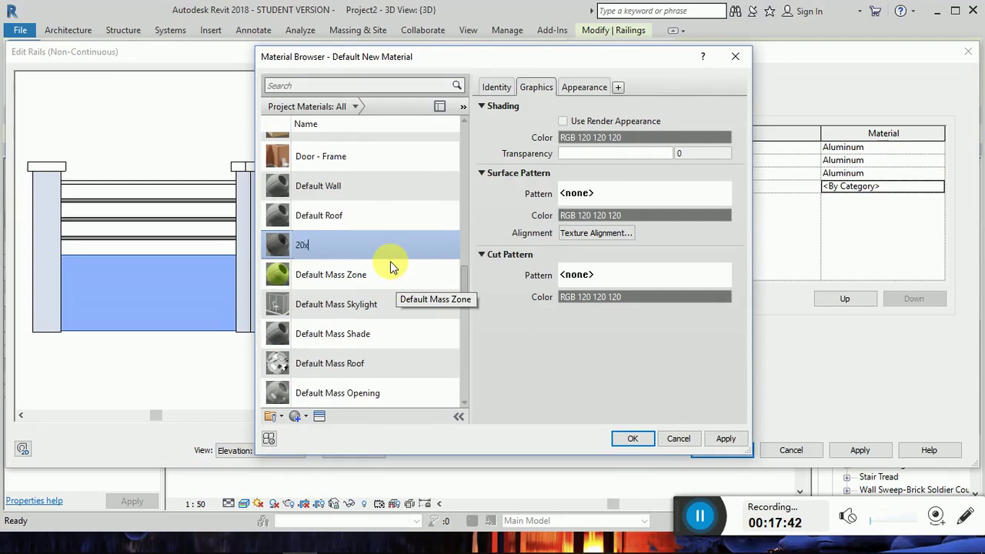
type("80")
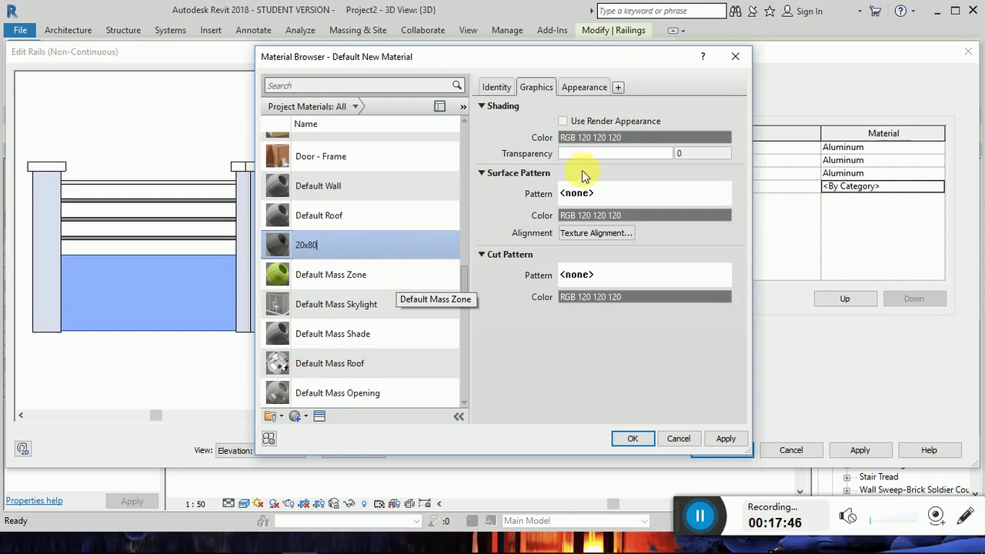
Enable Use Render Appearance for the 20x80 material and replace its appearance asset with Smooth - Beige from the Appearance Library's Stucco category.
left_click(564, 122)
left_click(581, 90)
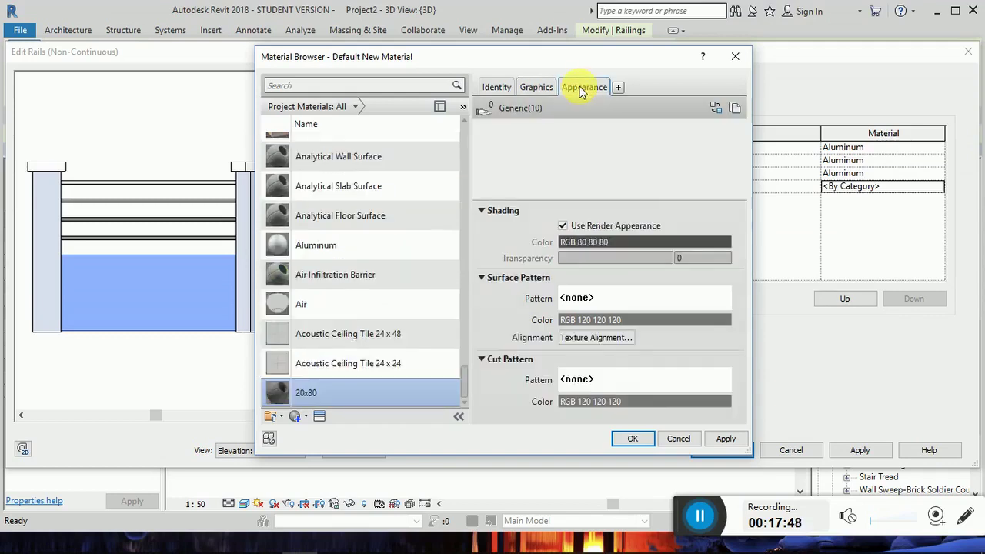
left_click(715, 108)
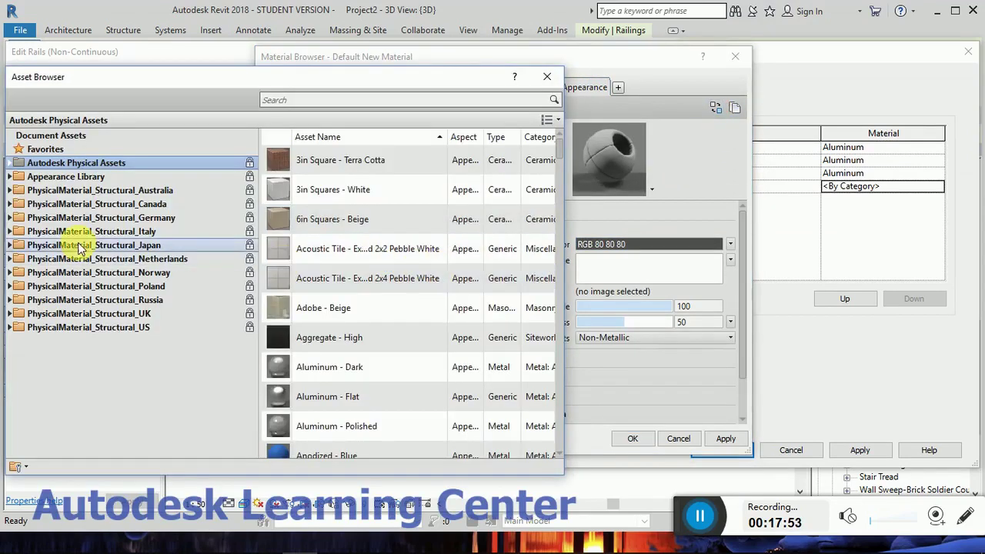
left_click(11, 176)
scroll(166, 281, "down", 3)
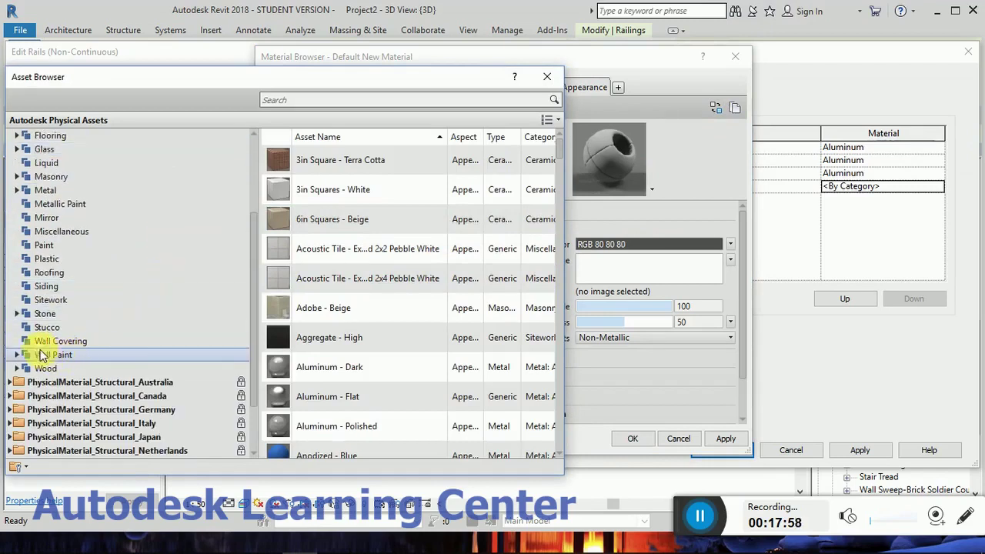
left_click(40, 328)
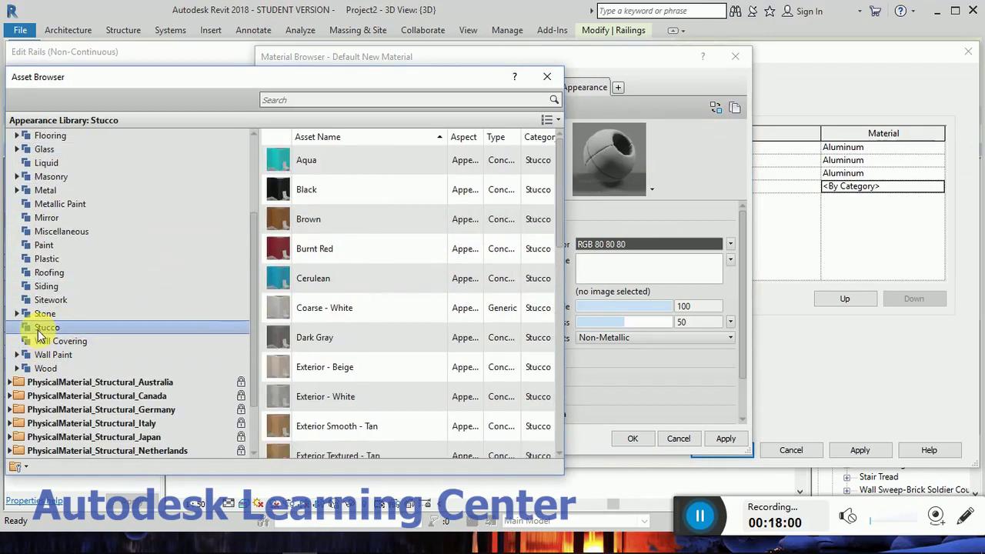
scroll(409, 288, "down", 2)
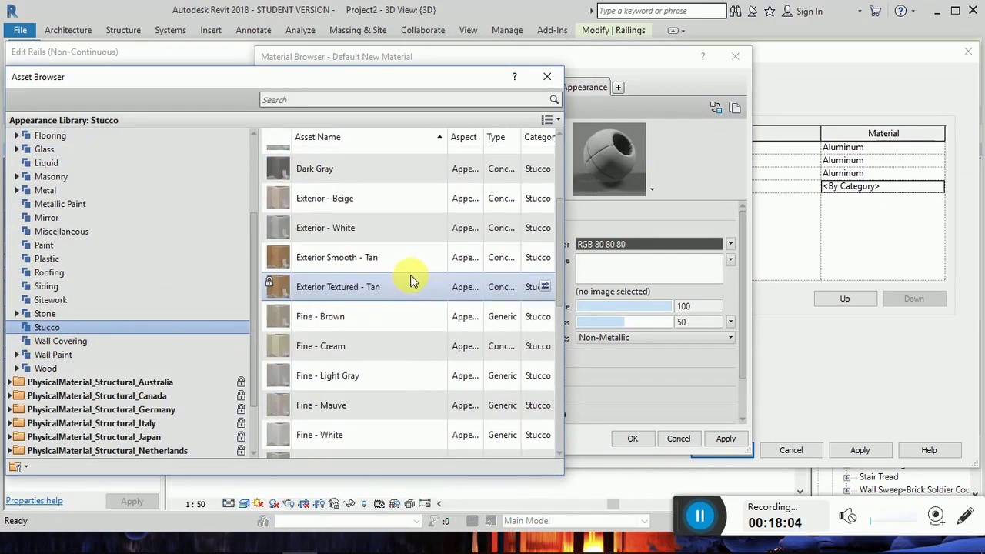
scroll(410, 281, "down", 2)
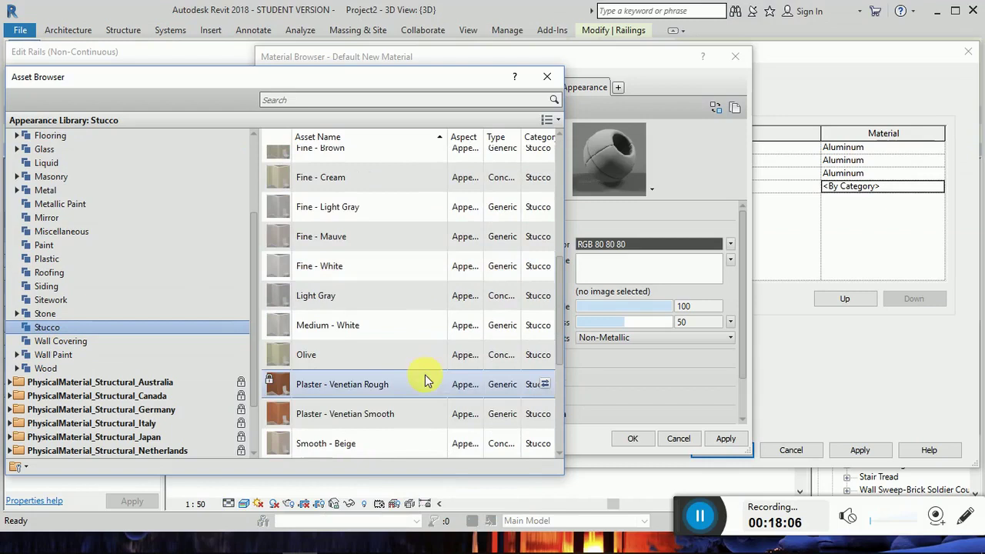
left_click(544, 385)
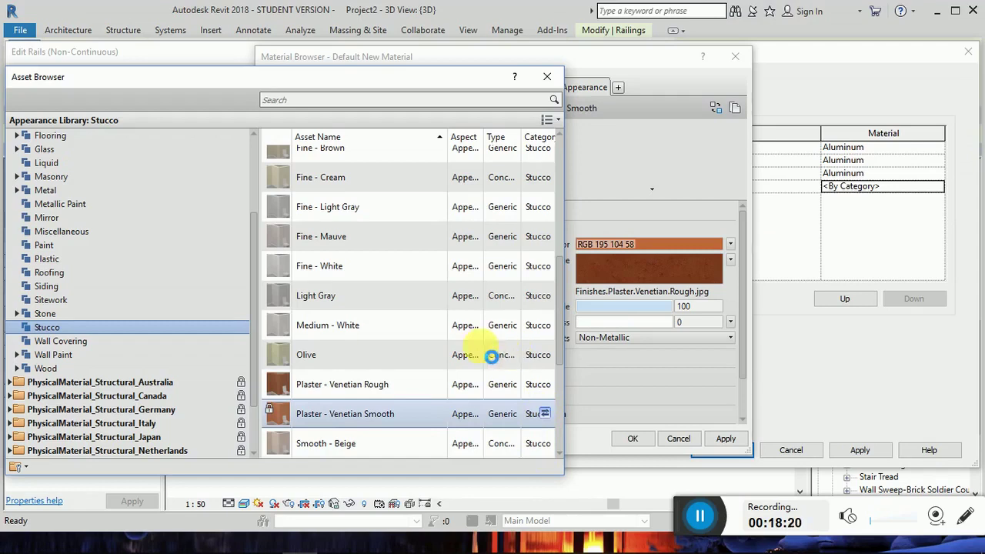
left_click(543, 444)
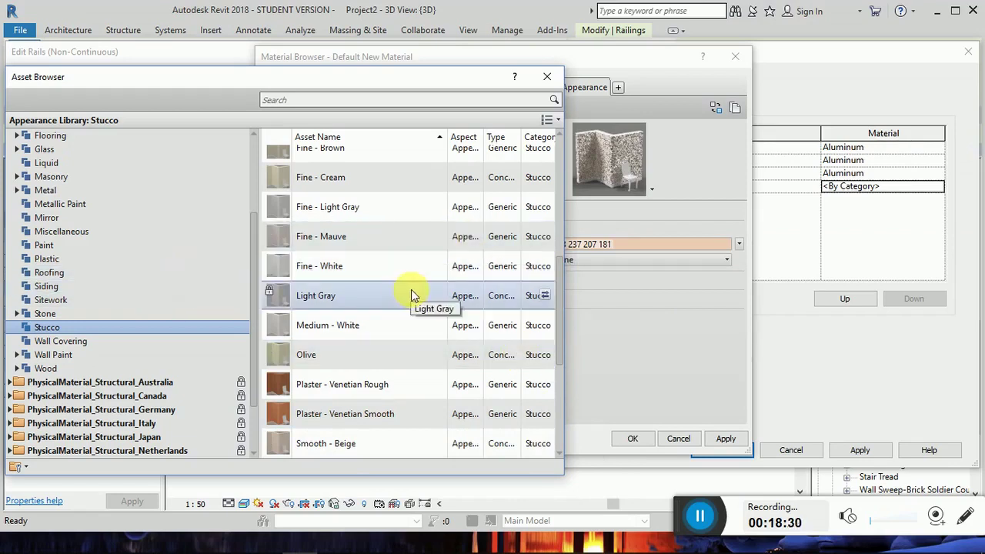
scroll(506, 208, "up", 1)
left_click(548, 76)
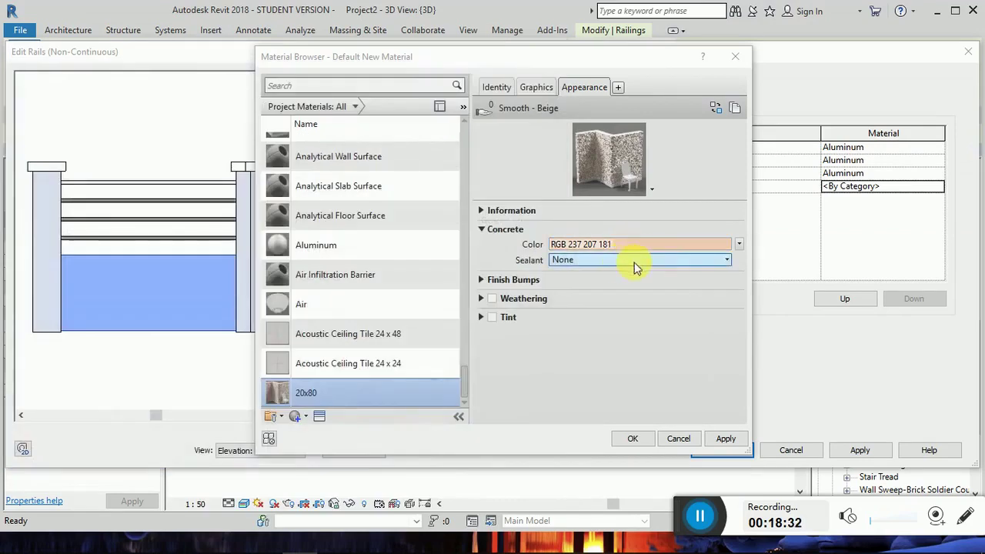
Accept the appearance colour RGB 237 207 181, assign the 20x80 material to the rail in row 4 and confirm the railing type changes.
left_click(666, 251)
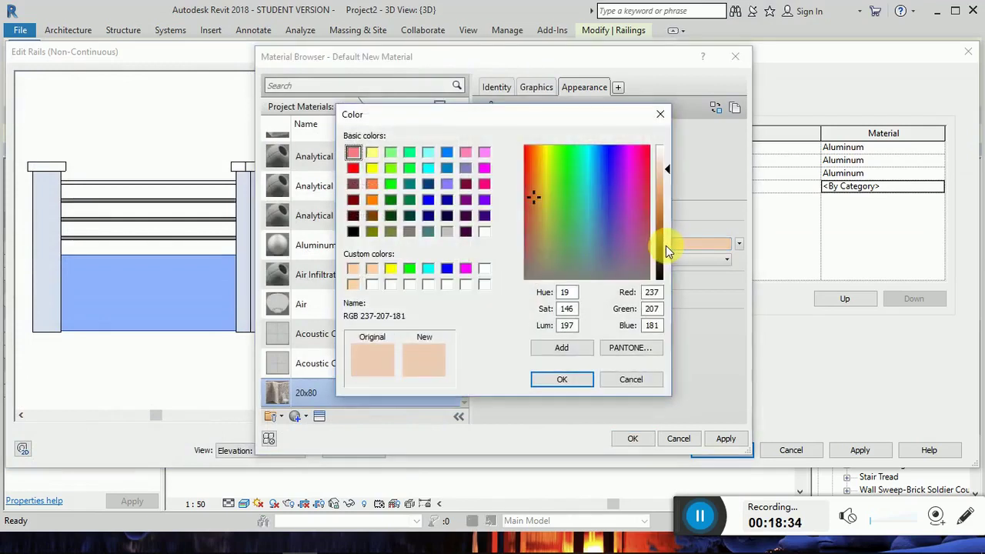
left_click(571, 378)
left_click(725, 438)
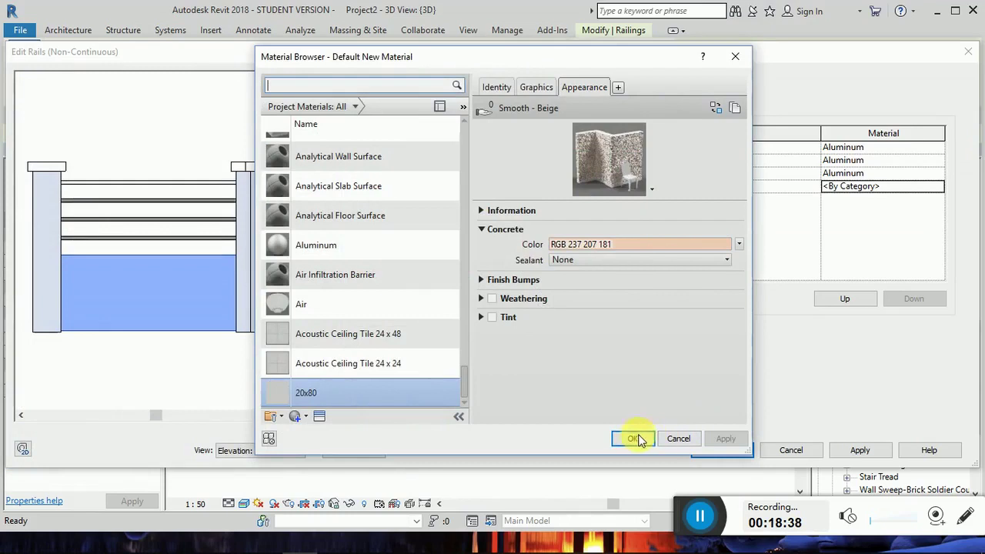
left_click(633, 439)
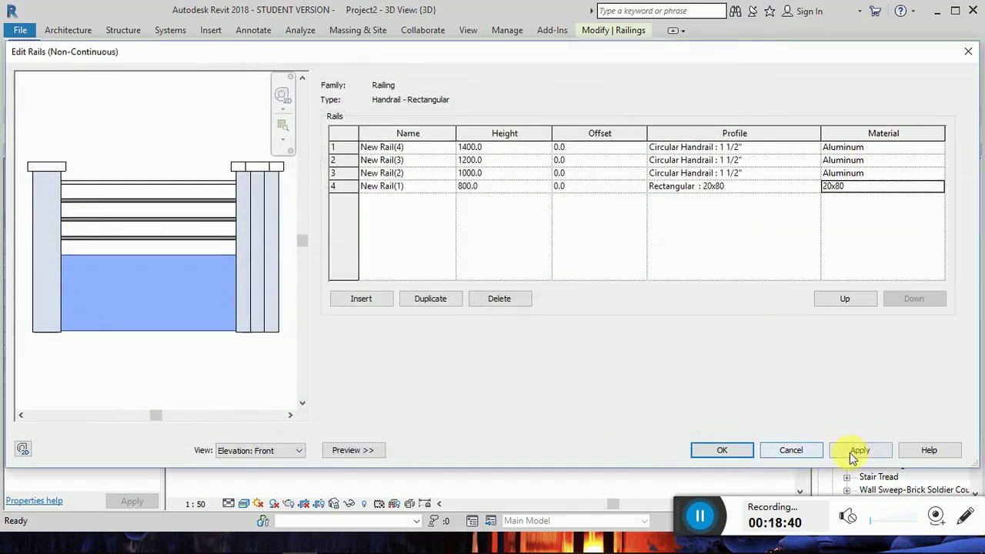
left_click(727, 451)
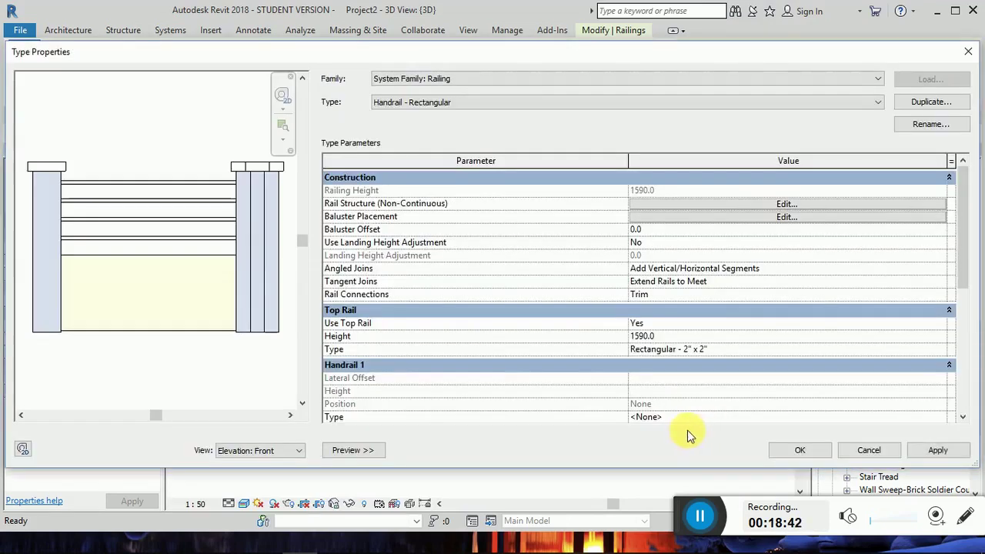
left_click(804, 449)
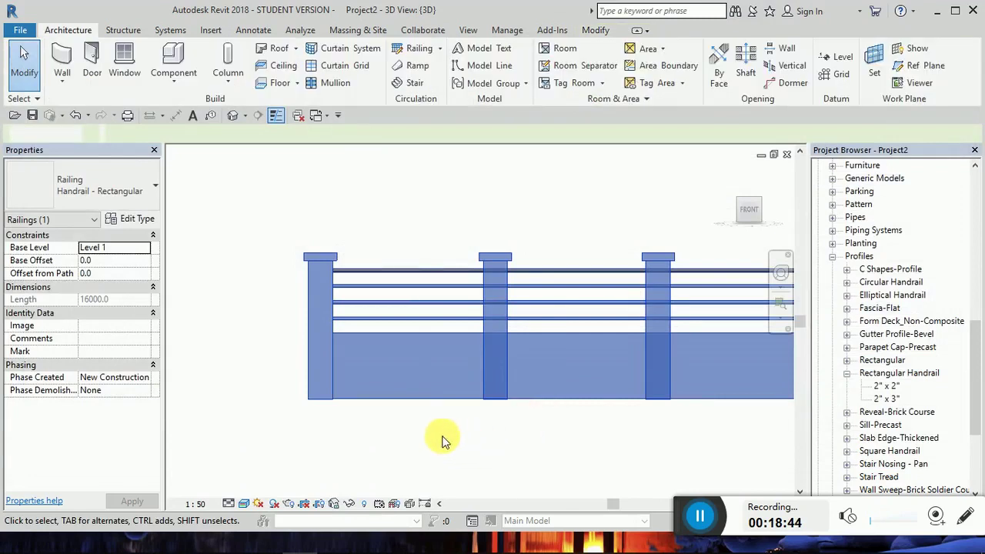
Examine the finished railing's posts, rails and corner from an isometric 3D view.
left_click(421, 439)
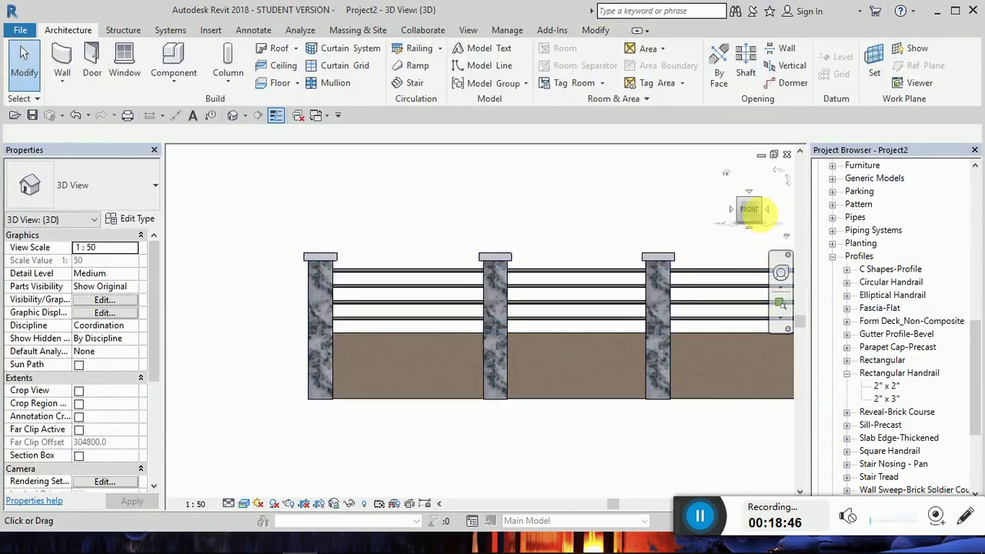
left_click(758, 202)
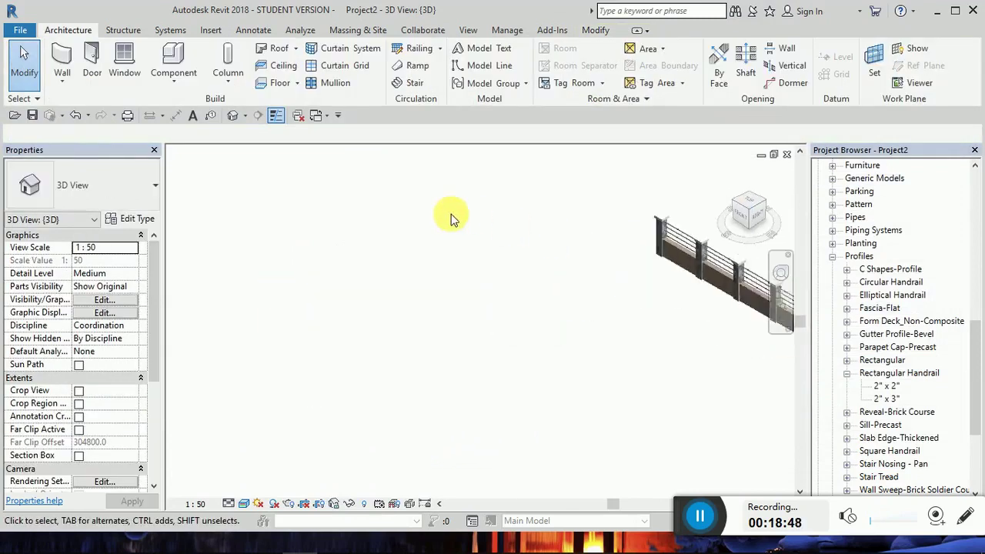
scroll(539, 339, "up", 5)
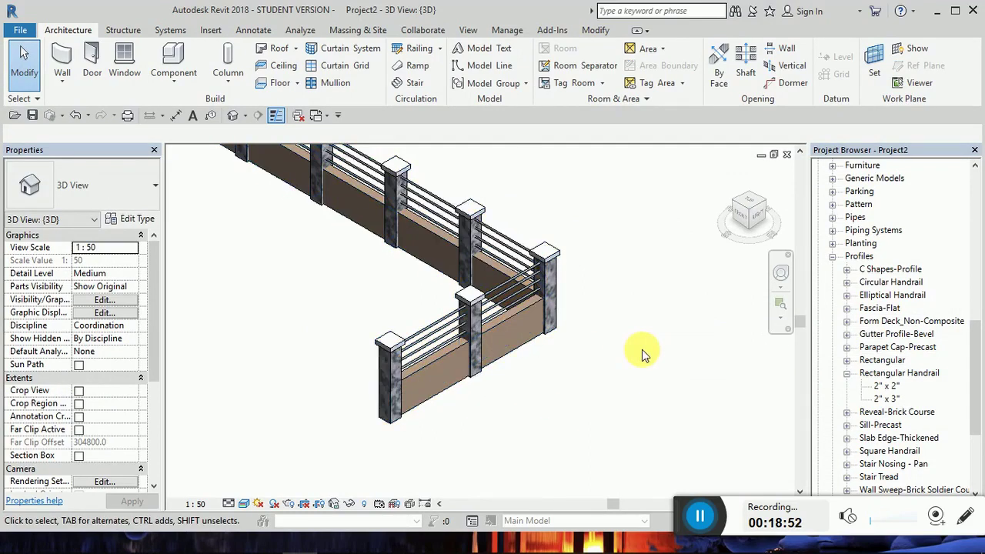
middle_click_drag(644, 352, 611, 362, "shift")
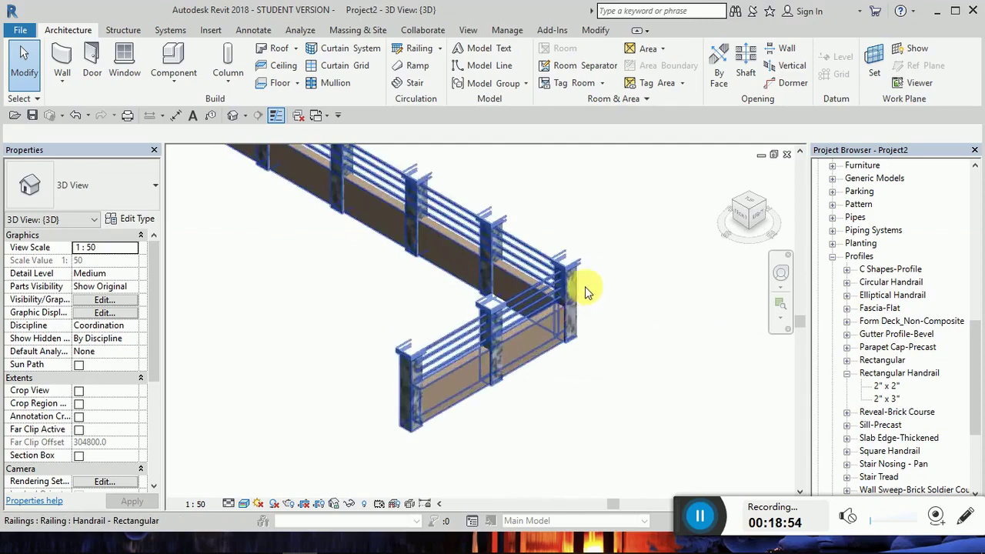
scroll(580, 311, "up", 8)
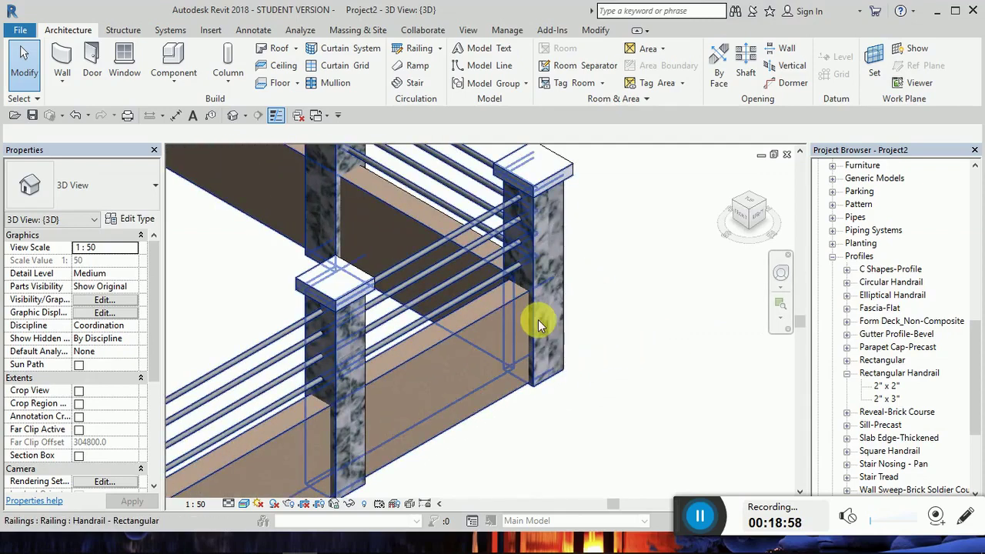
scroll(543, 331, "down", 8)
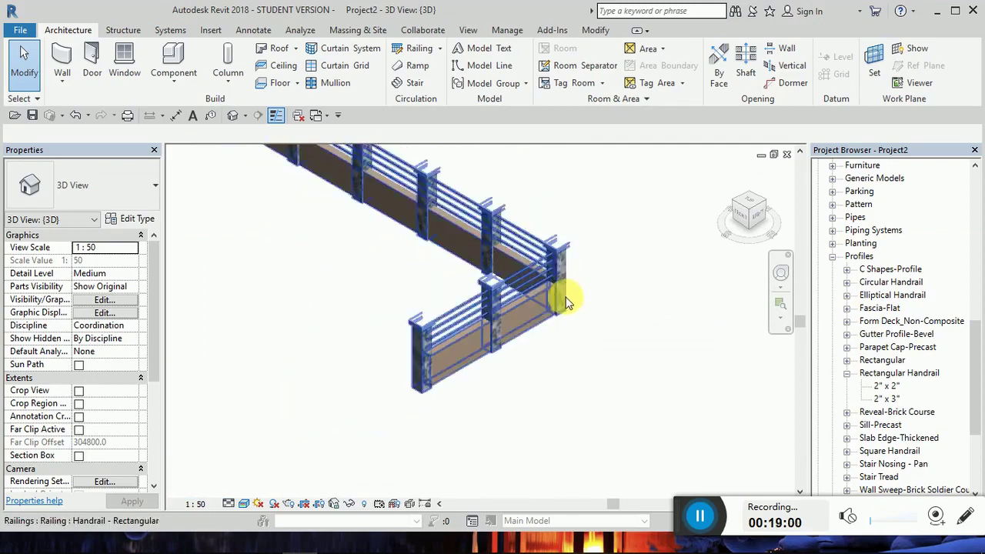
scroll(561, 351, "down", 3)
scroll(562, 327, "up", 3)
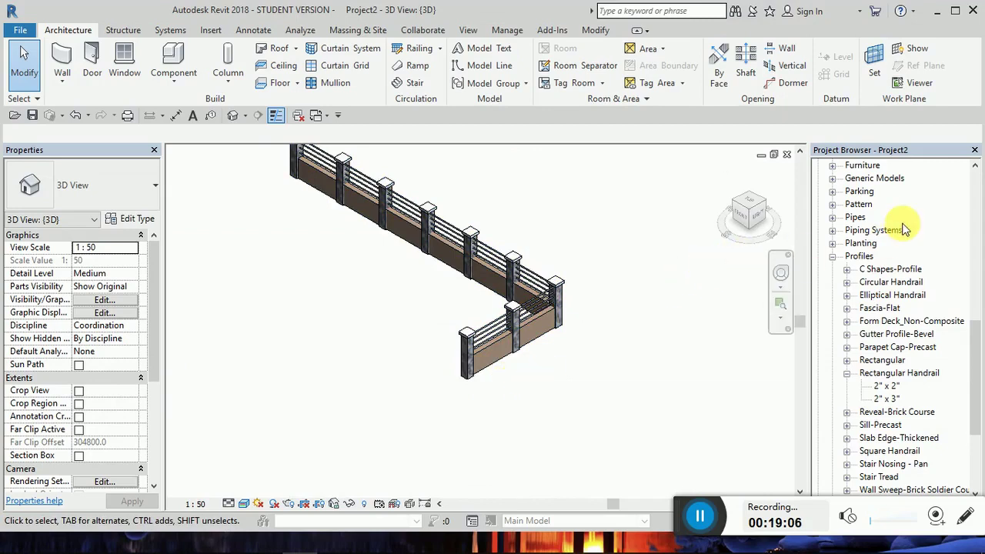
Open the Level 1 floor plan at the start of the railing's long run.
scroll(875, 261, "up", 8)
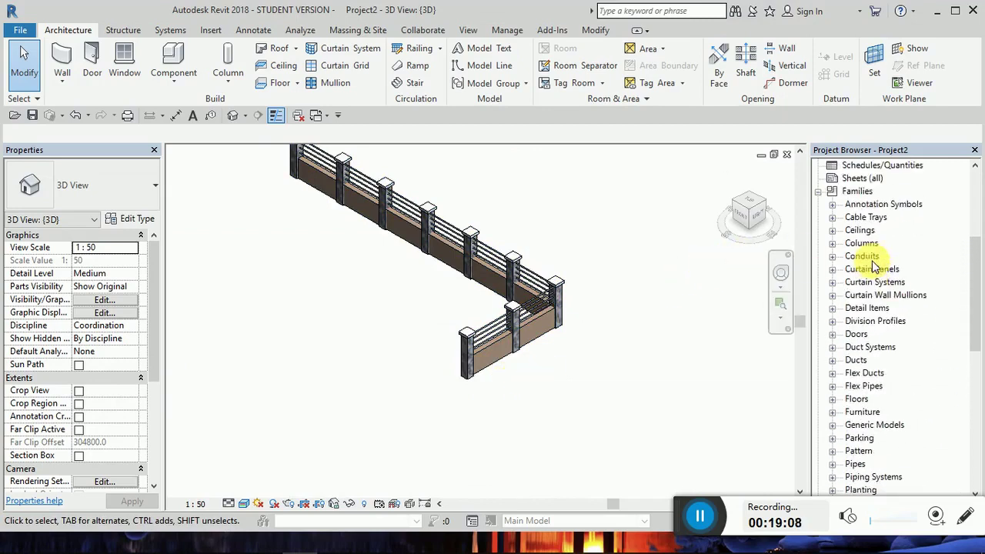
scroll(875, 261, "up", 3)
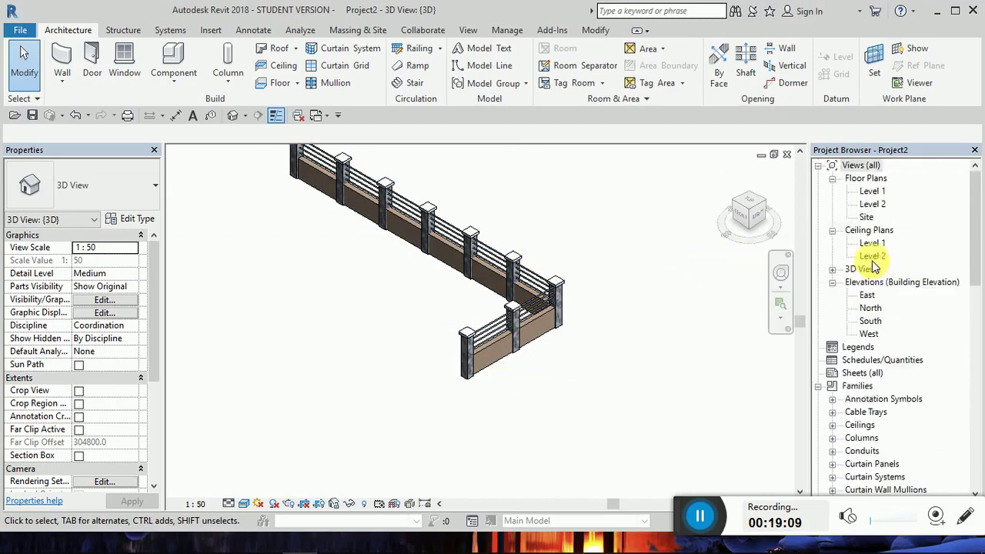
left_click(872, 192)
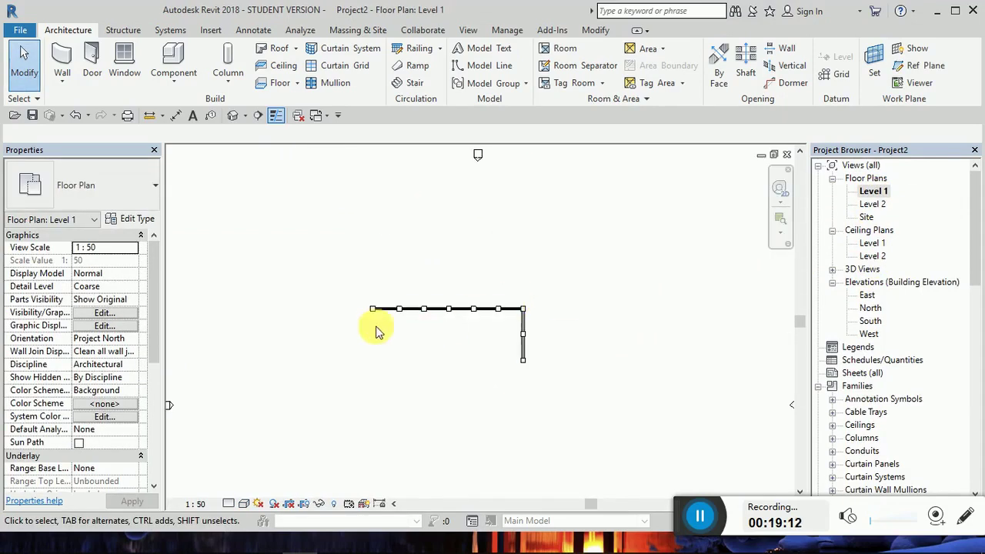
scroll(384, 303, "up", 2)
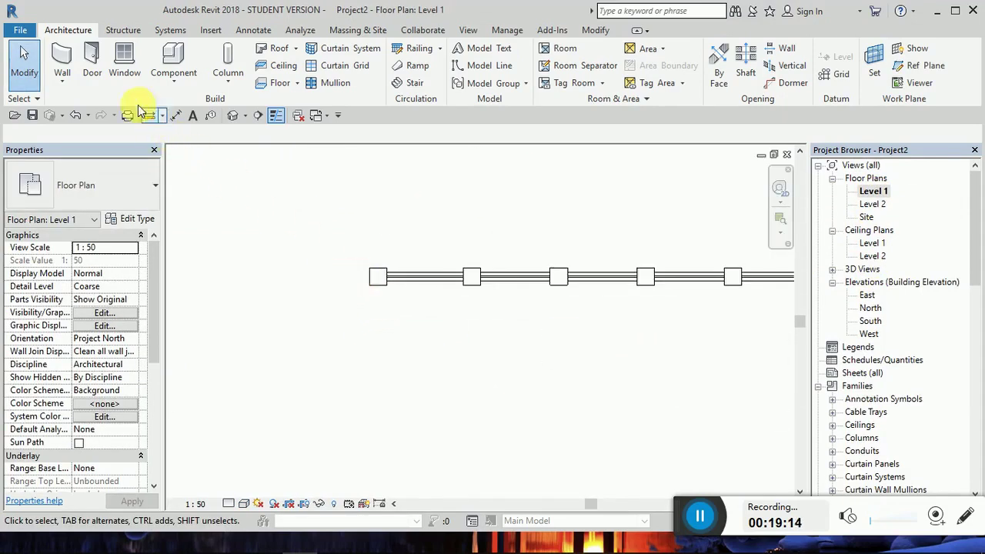
Draw a Generic - 12" wall about 3700 mm long, perpendicular to the railing's long run from its start post.
left_click(62, 56)
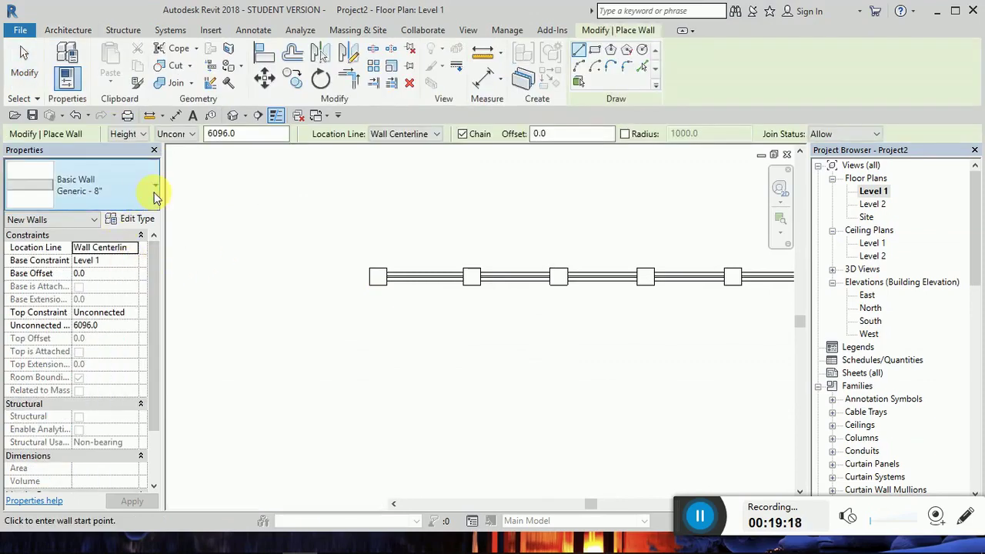
left_click(155, 185)
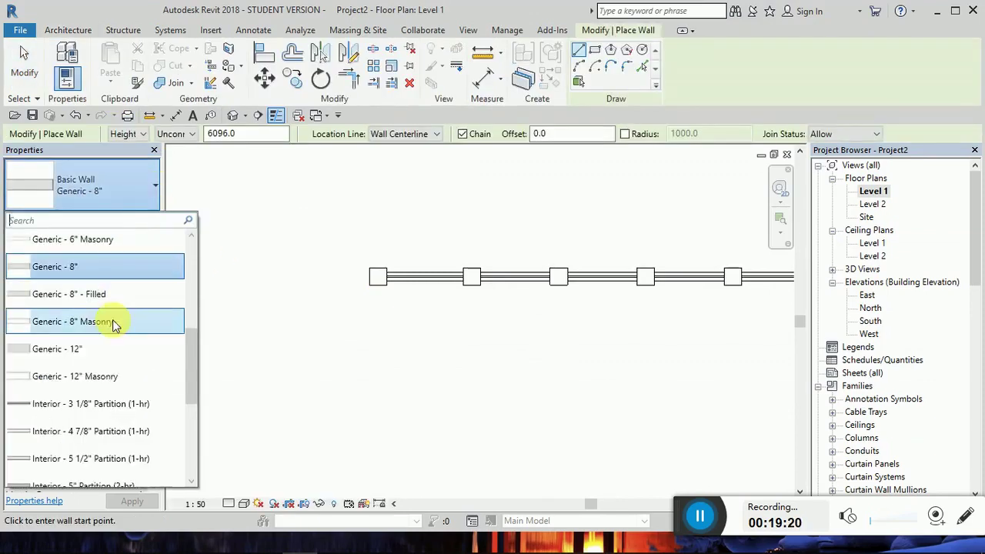
left_click(120, 348)
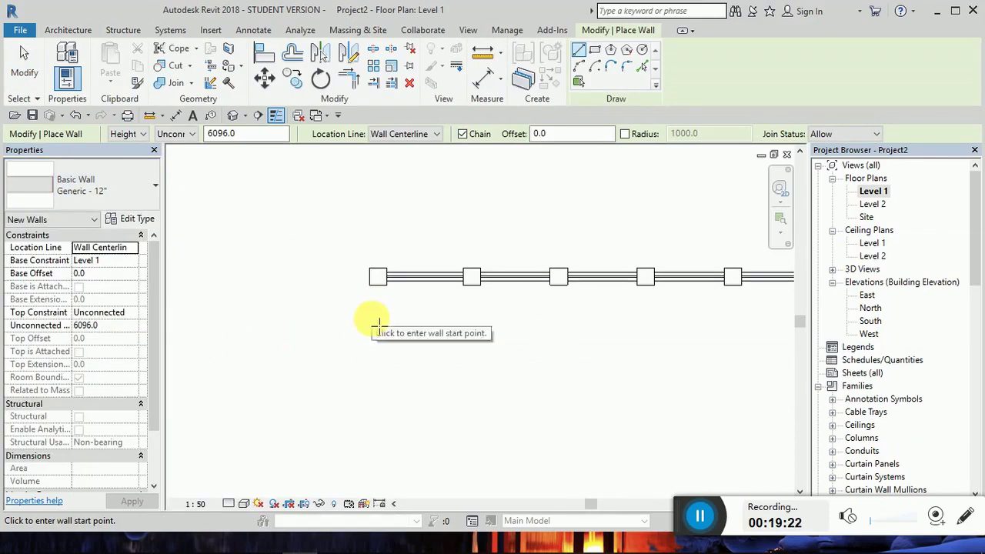
left_click(378, 276)
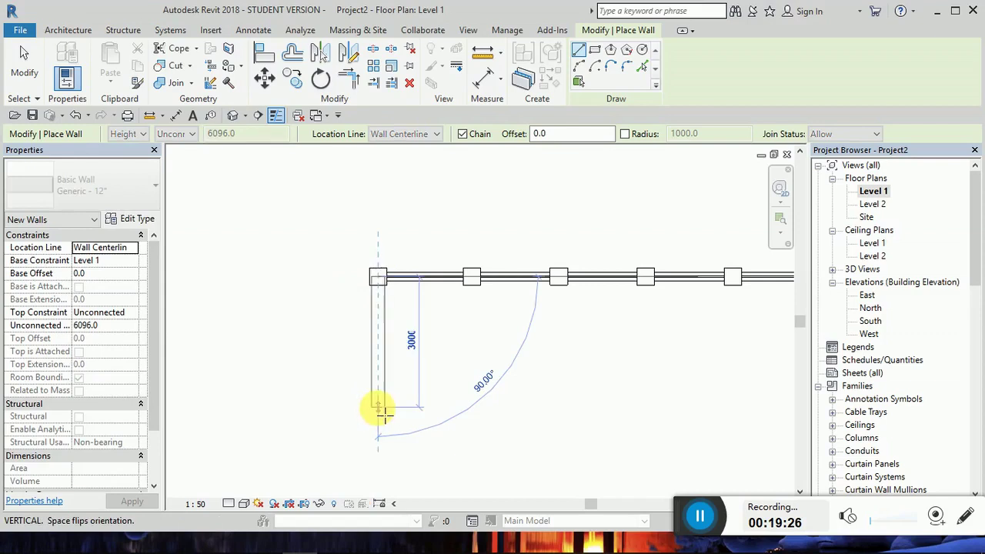
left_click(378, 439)
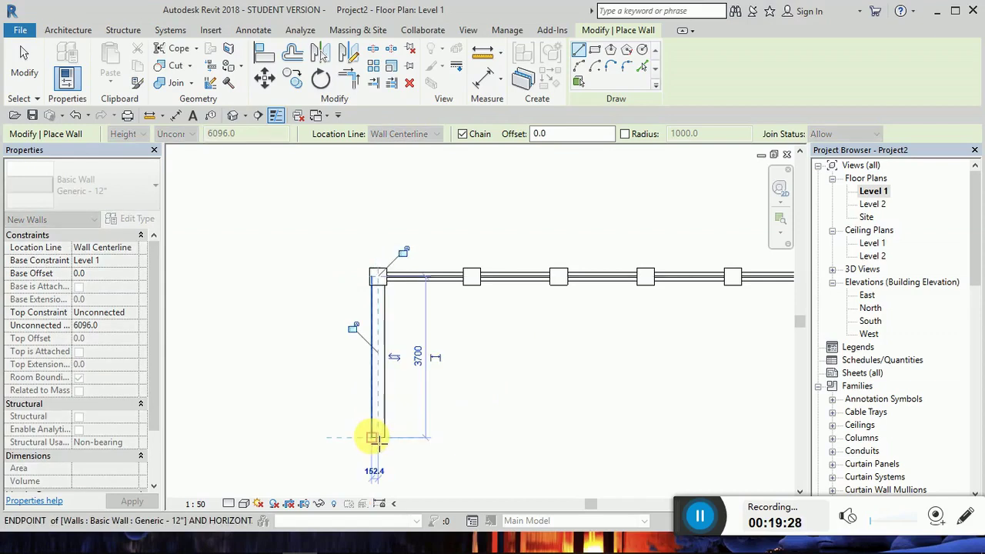
key("Escape")
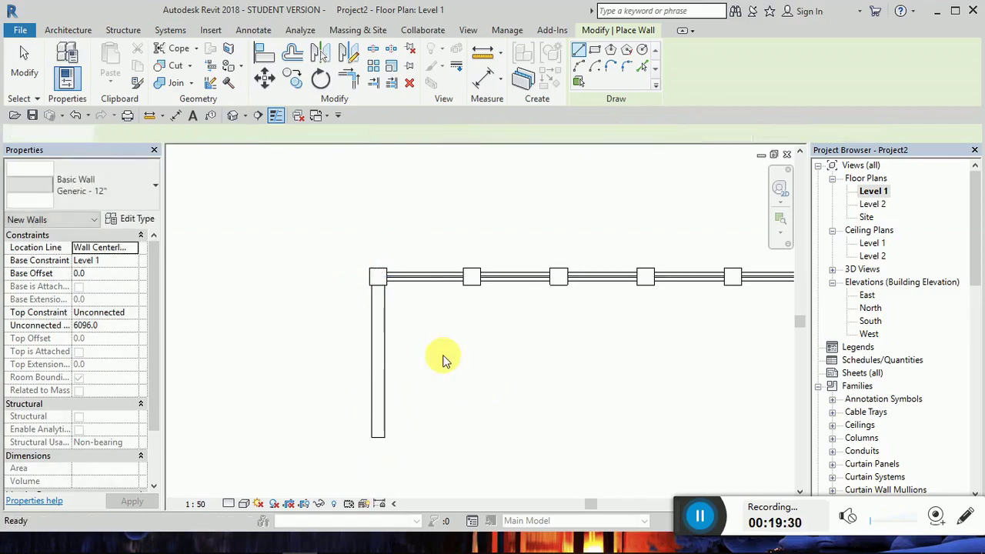
key("Escape")
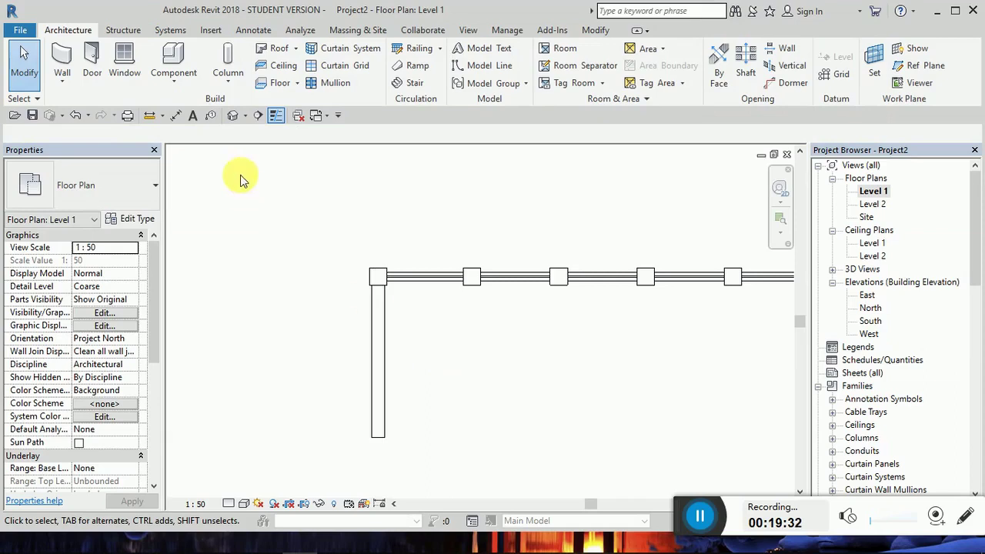
In the 3D view, set the new wall's top constraint up to Level 2.
left_click(232, 117)
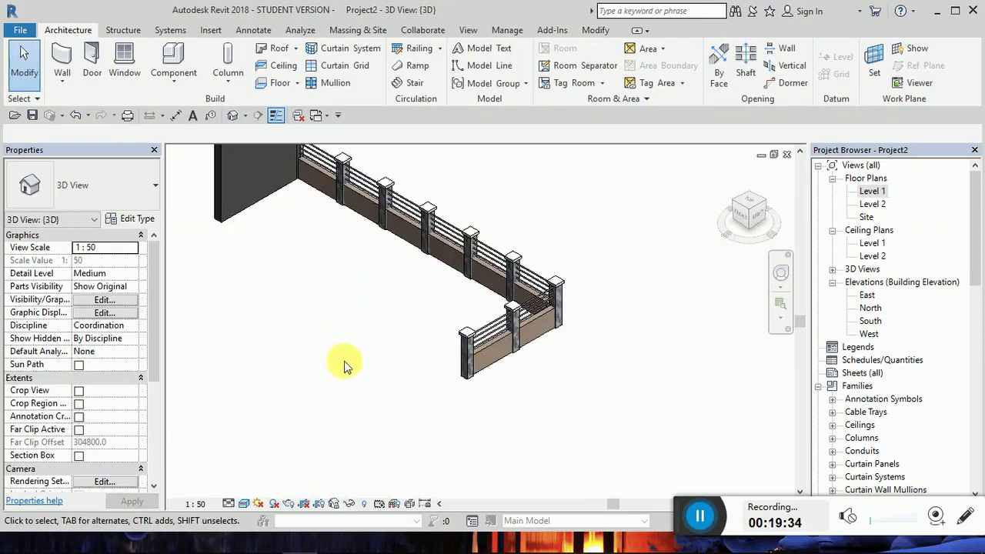
scroll(339, 354, "down", 2)
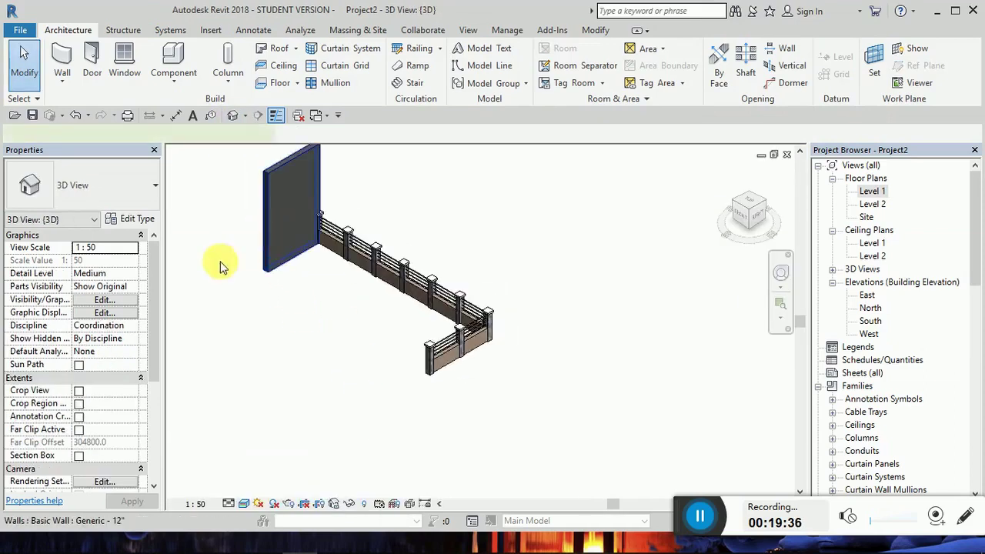
left_click(250, 248)
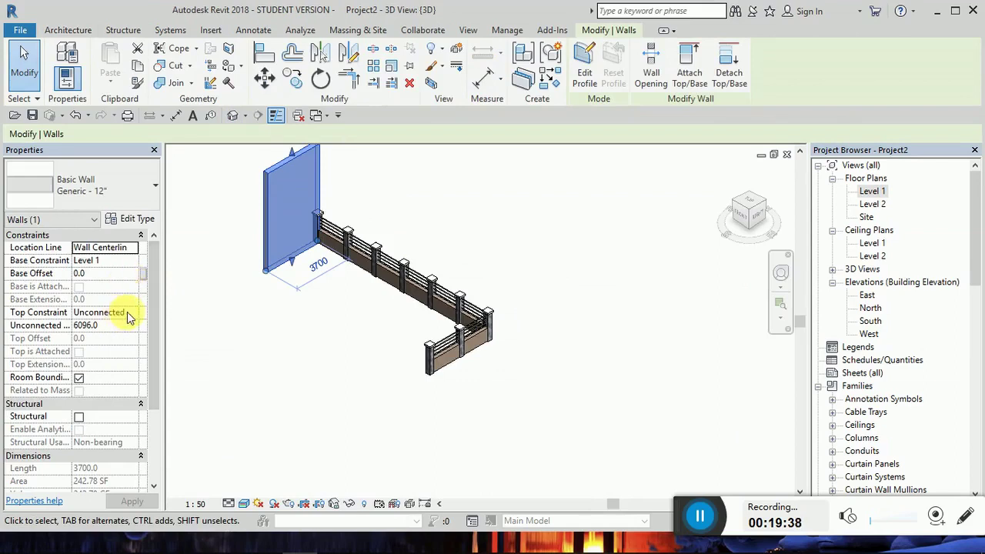
left_click(129, 318)
left_click(127, 344)
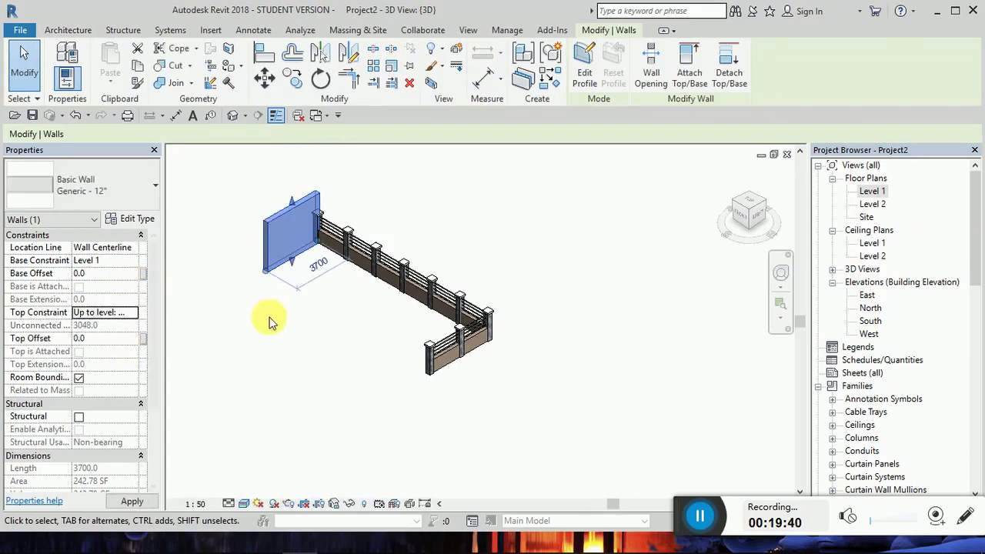
left_click(270, 321)
In the railing type's baluster placement, set the Start Post's baluster family to None and confirm the type changes.
scroll(313, 247, "up", 5)
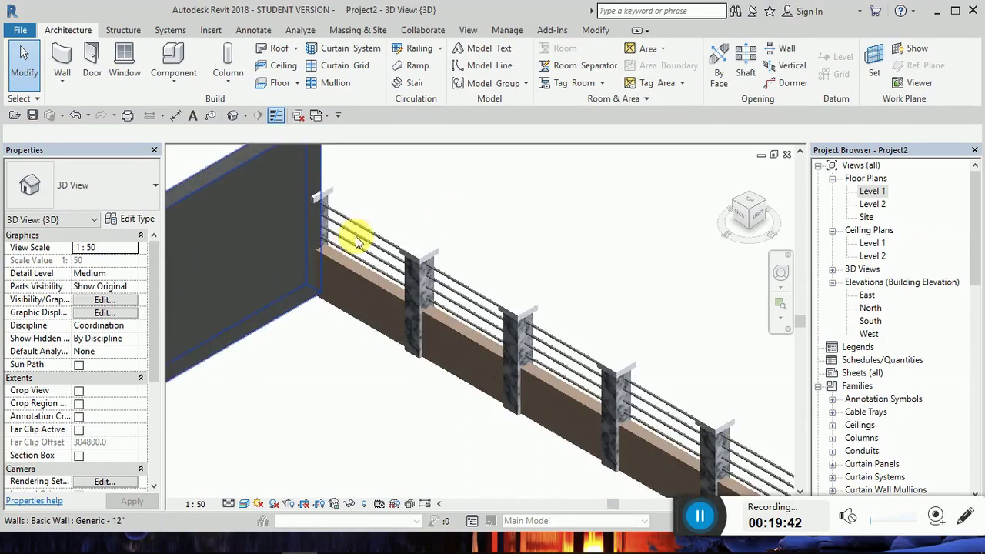
scroll(356, 241, "down", 3)
scroll(375, 193, "up", 4)
left_click(368, 221)
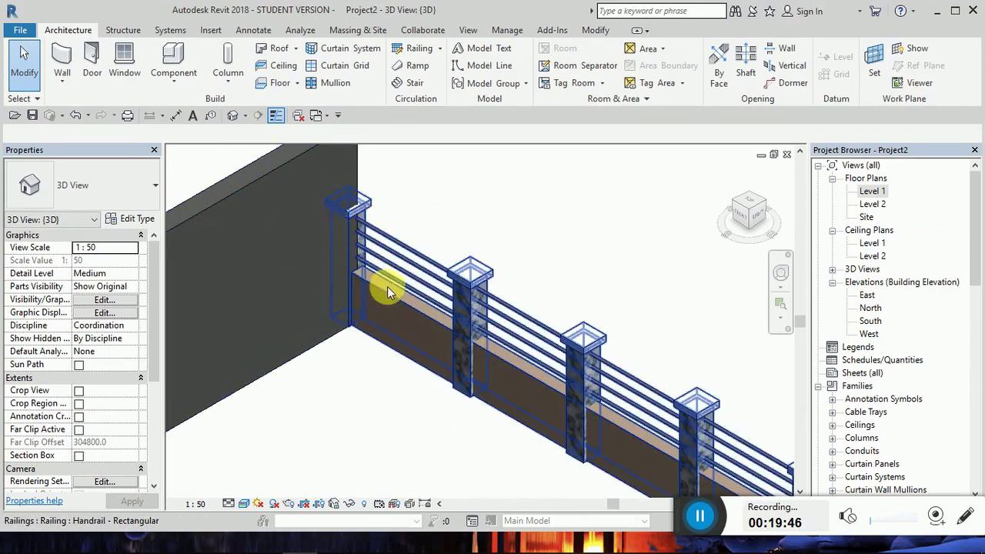
left_click(408, 271)
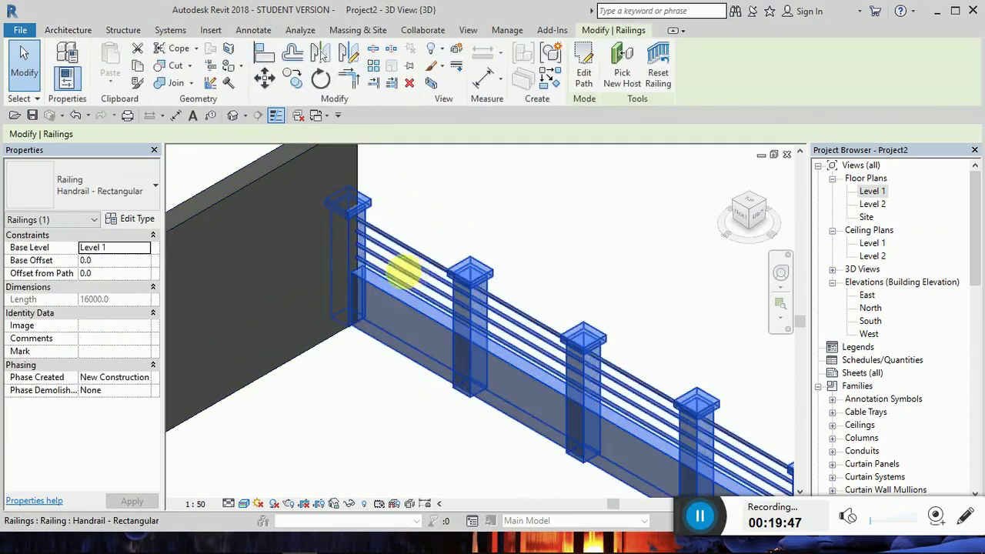
left_click(134, 220)
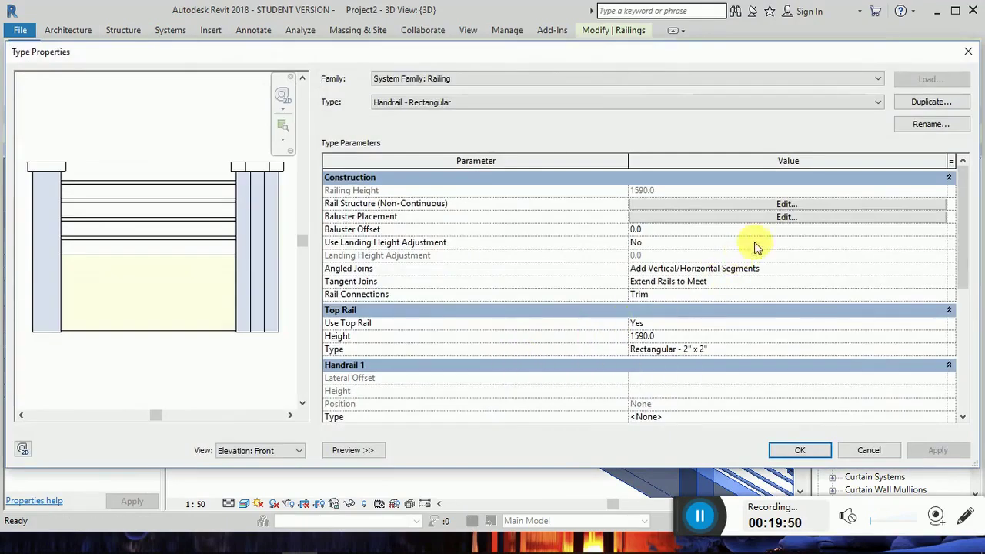
left_click(781, 218)
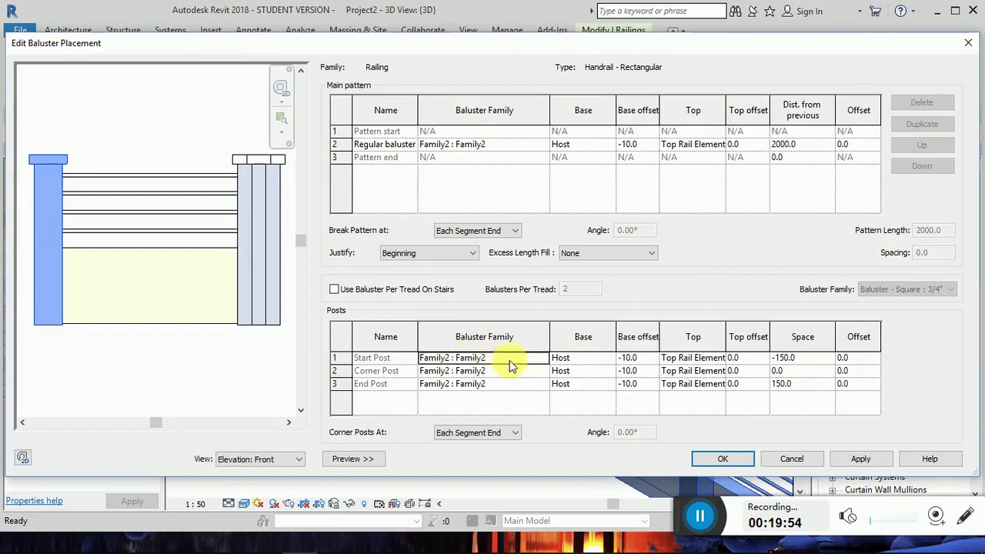
left_click(528, 358)
left_click(542, 360)
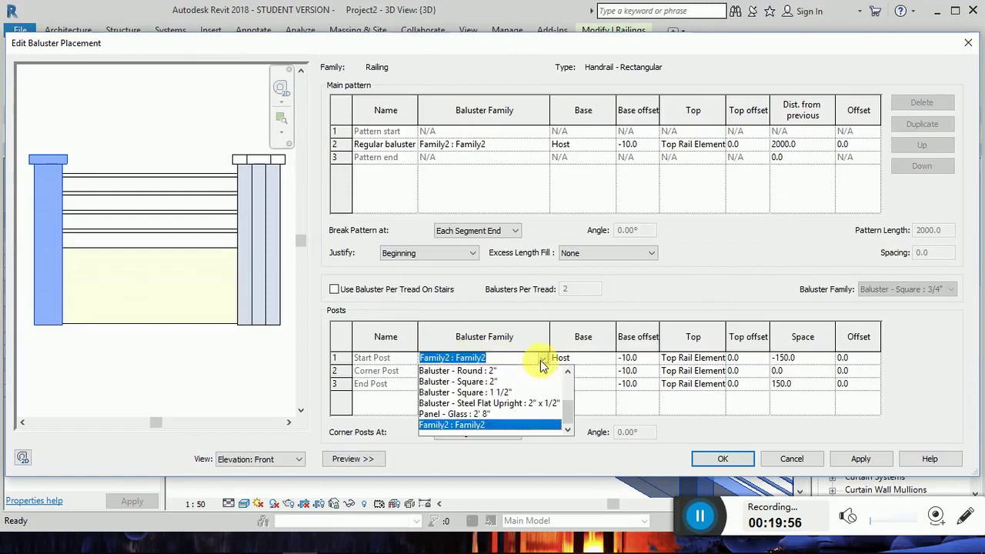
scroll(492, 392, "up", 5)
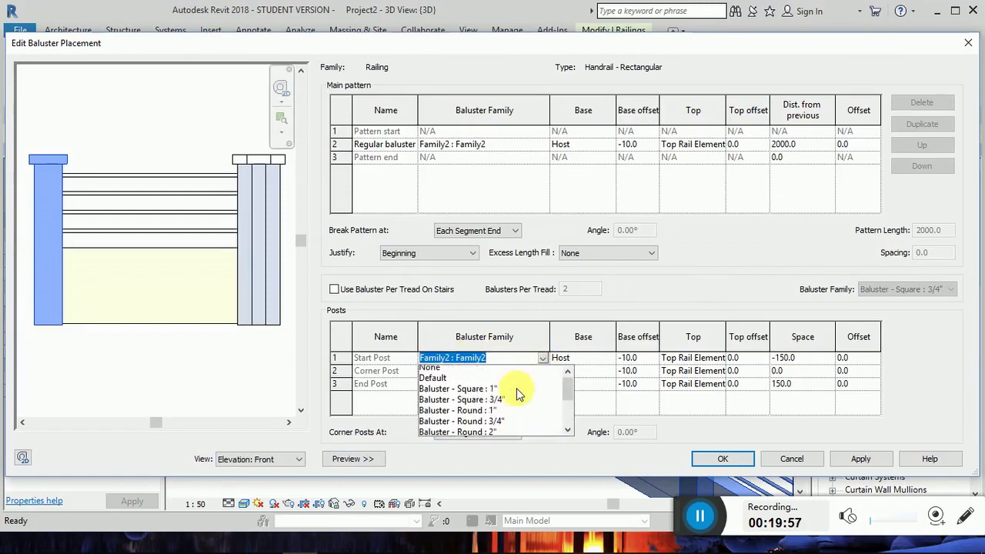
left_click(446, 372)
left_click(859, 459)
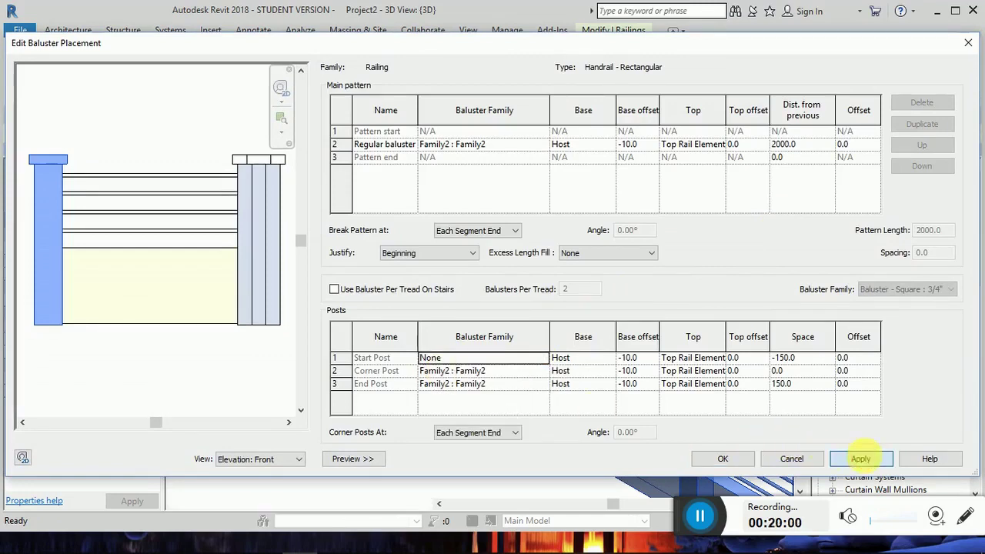
left_click(741, 461)
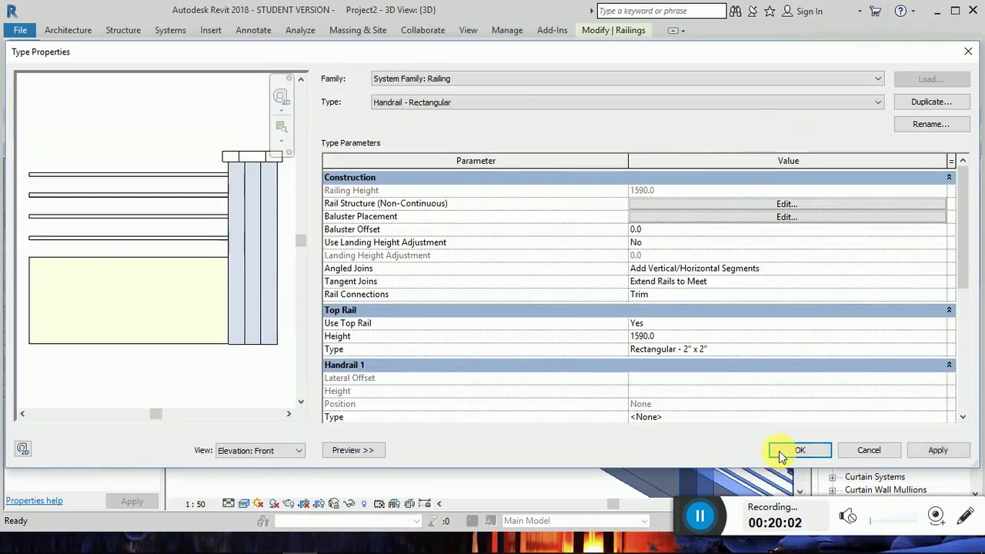
left_click(798, 450)
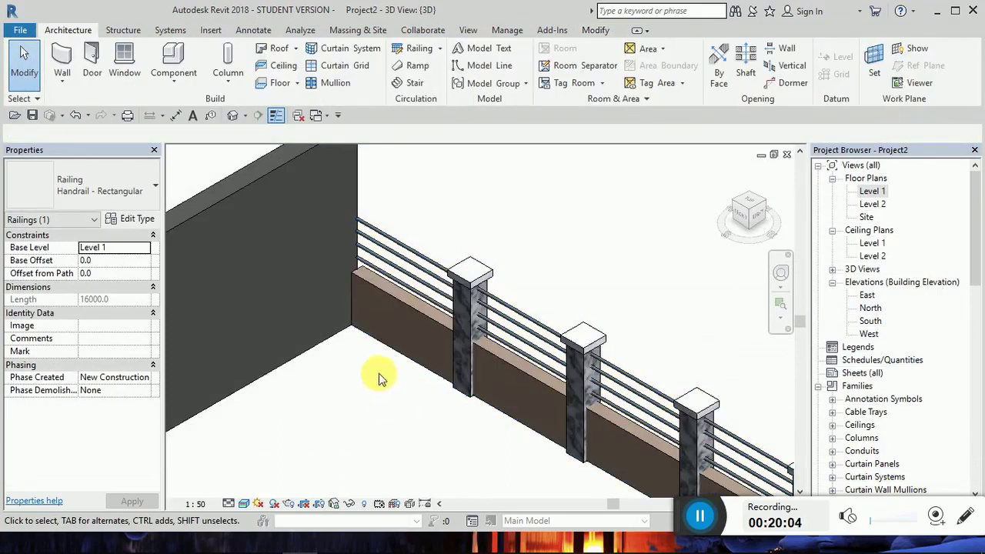
key("Escape")
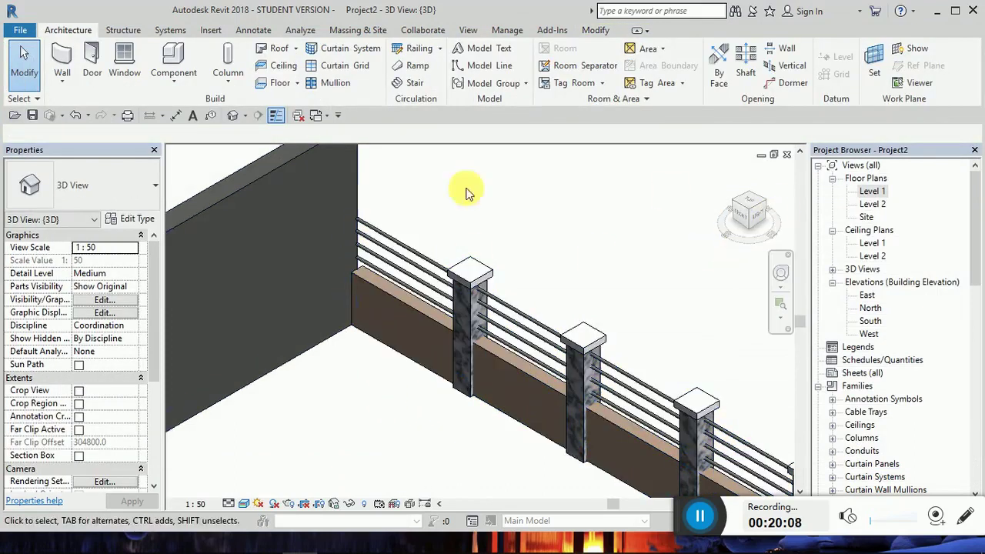
Delete the wall standing at the start of the railing's long run.
scroll(363, 286, "down", 5)
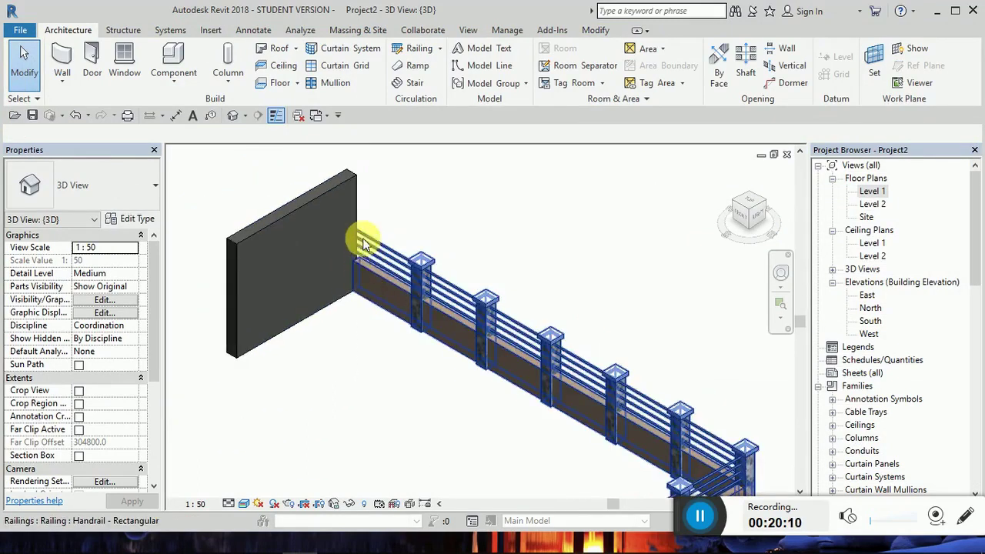
scroll(352, 308, "down", 4)
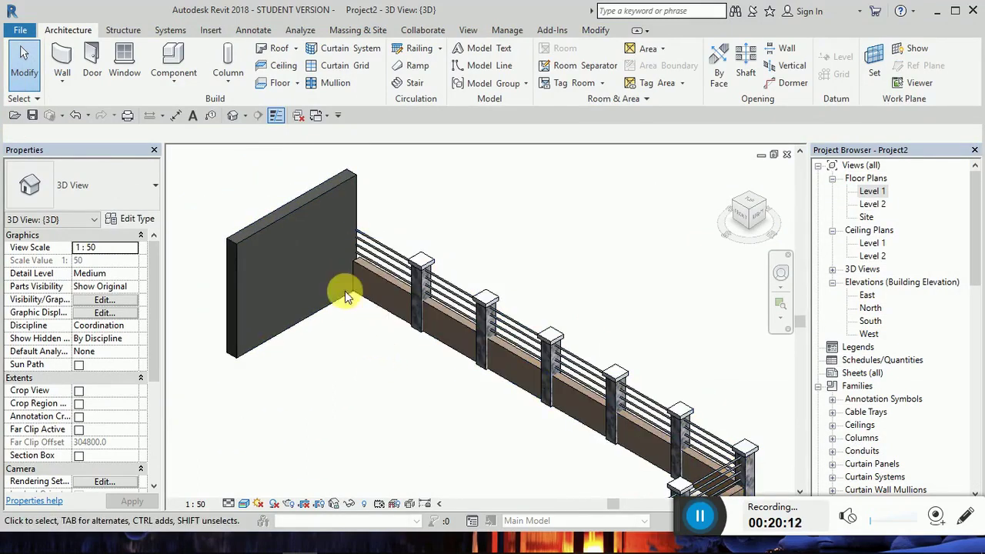
scroll(539, 420, "up", 5)
scroll(548, 414, "up", 2)
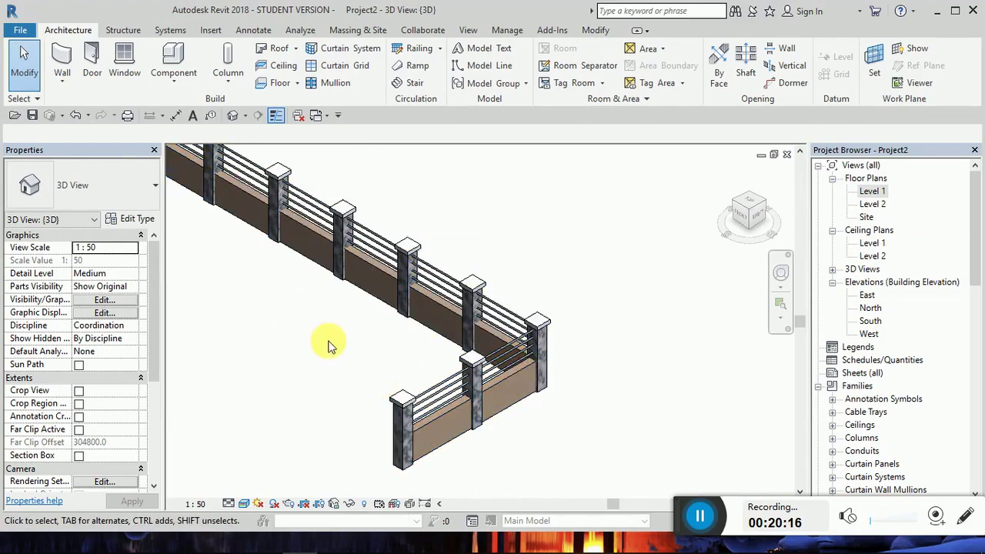
scroll(322, 342, "down", 3)
scroll(289, 327, "down", 1)
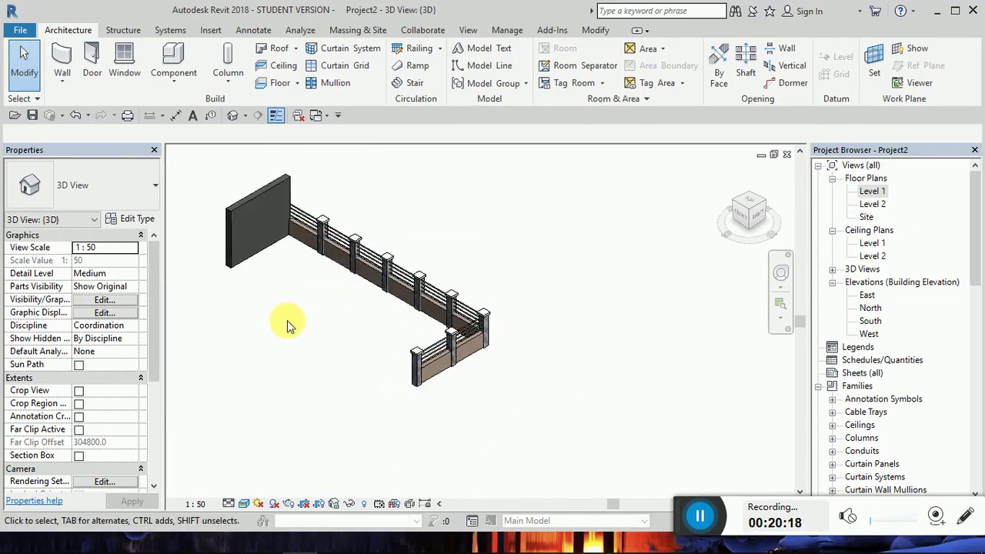
scroll(269, 254, "up", 2)
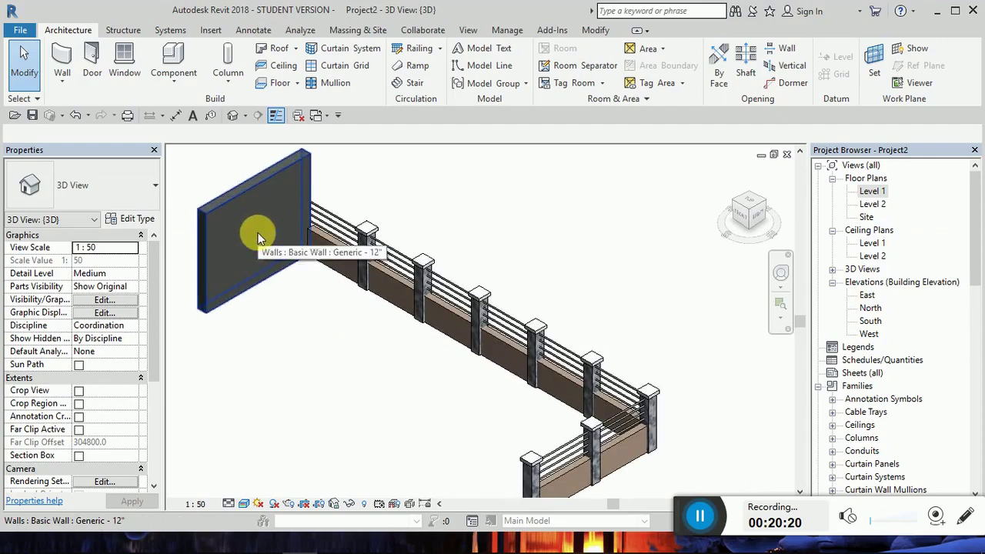
left_click(258, 233)
key("Delete")
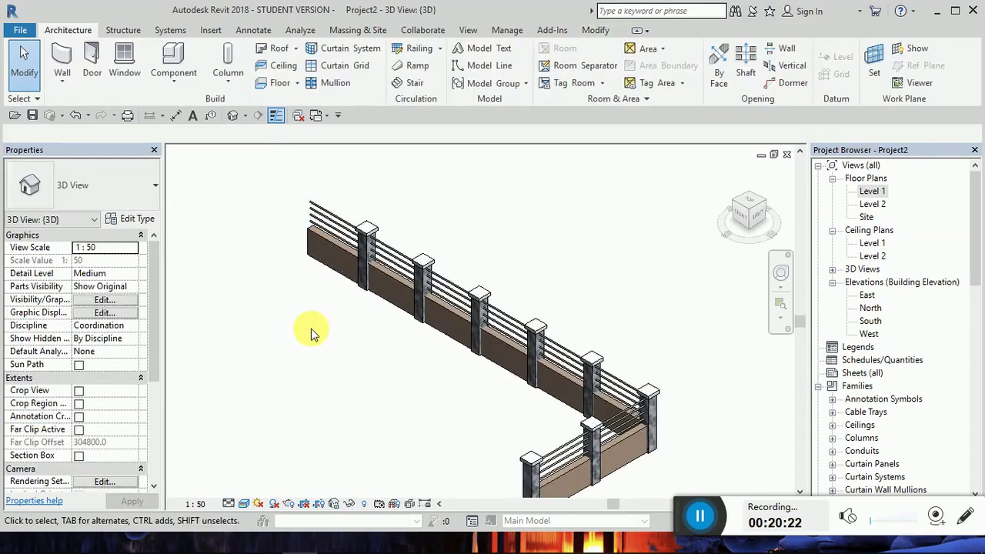
In the railing type's baluster placement, set the End Post's baluster family to None and confirm the type changes.
scroll(315, 246, "down", 3)
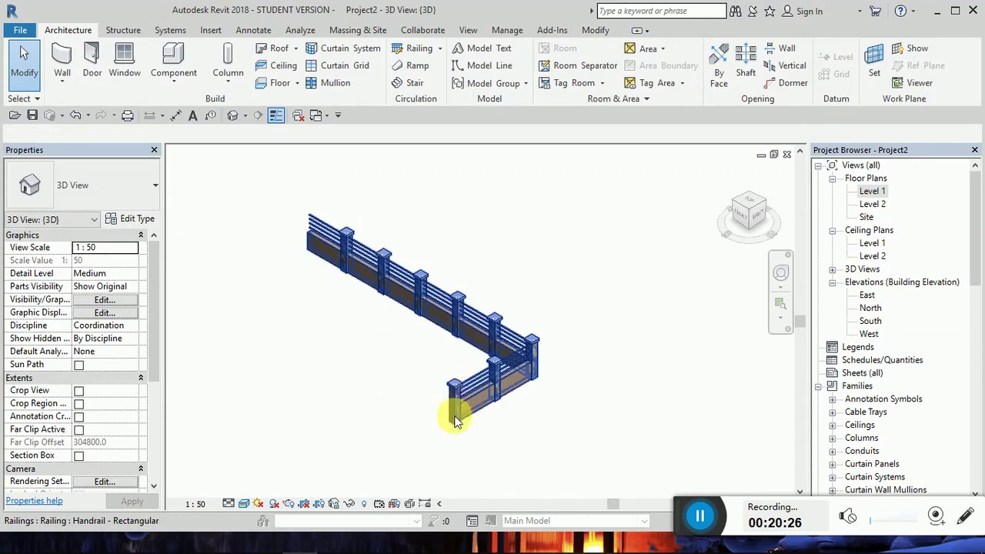
left_click(520, 365)
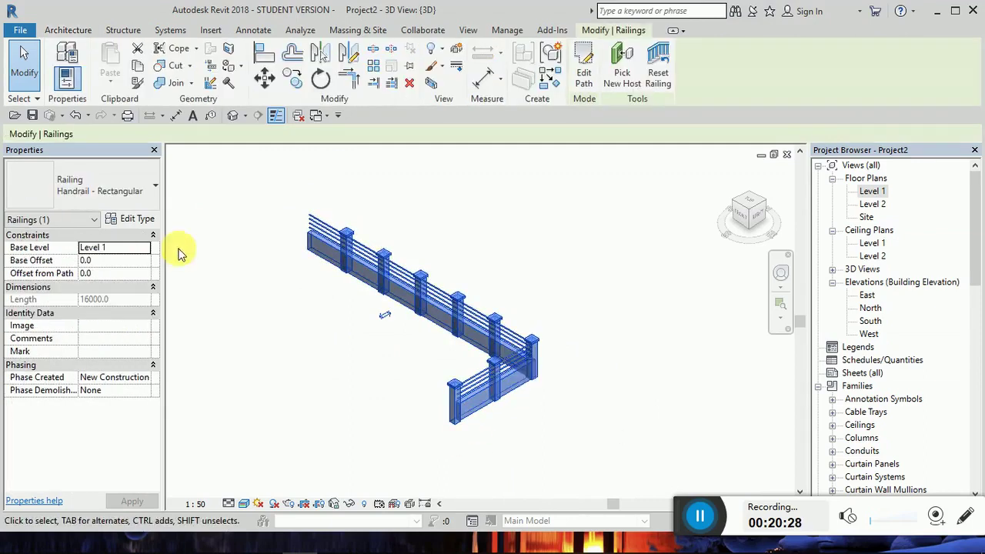
left_click(138, 220)
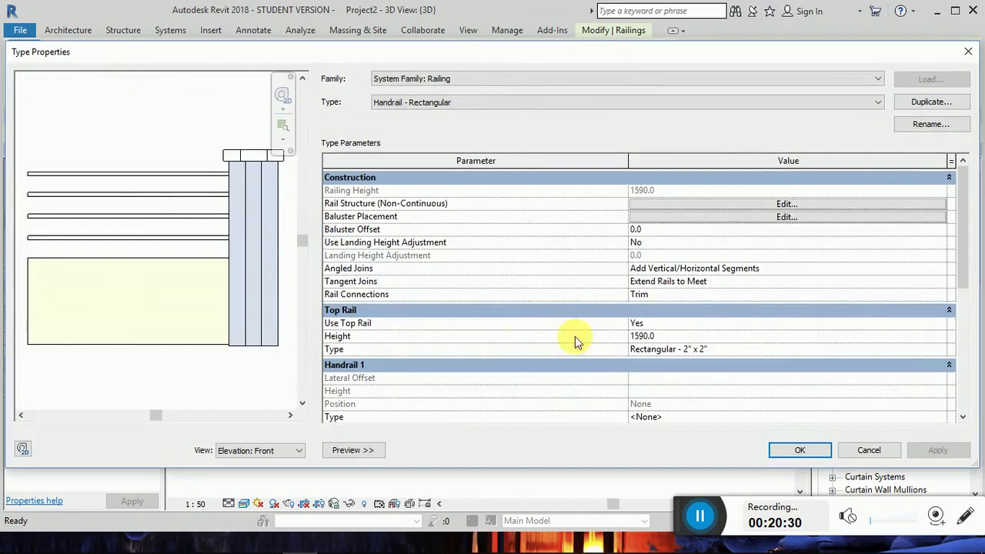
left_click(774, 217)
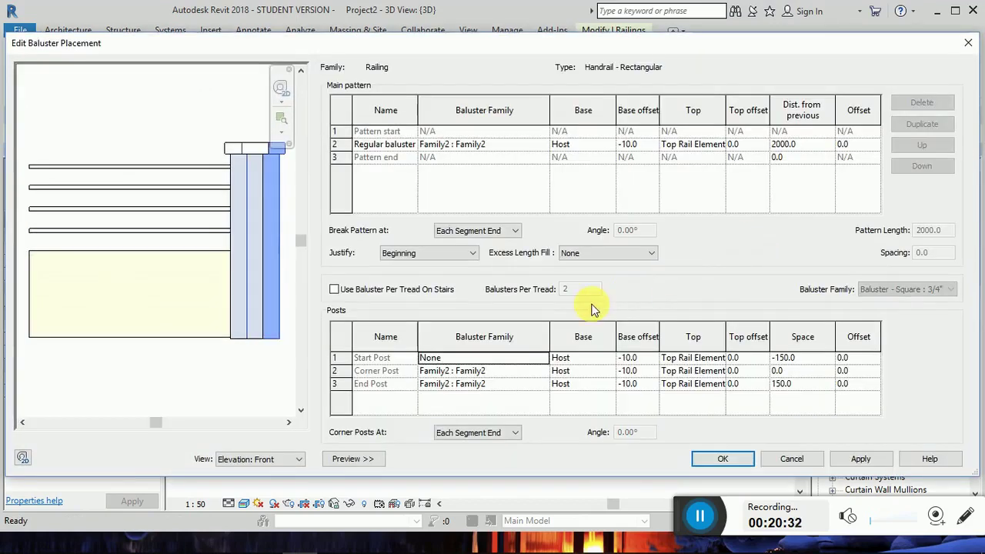
left_click(521, 386)
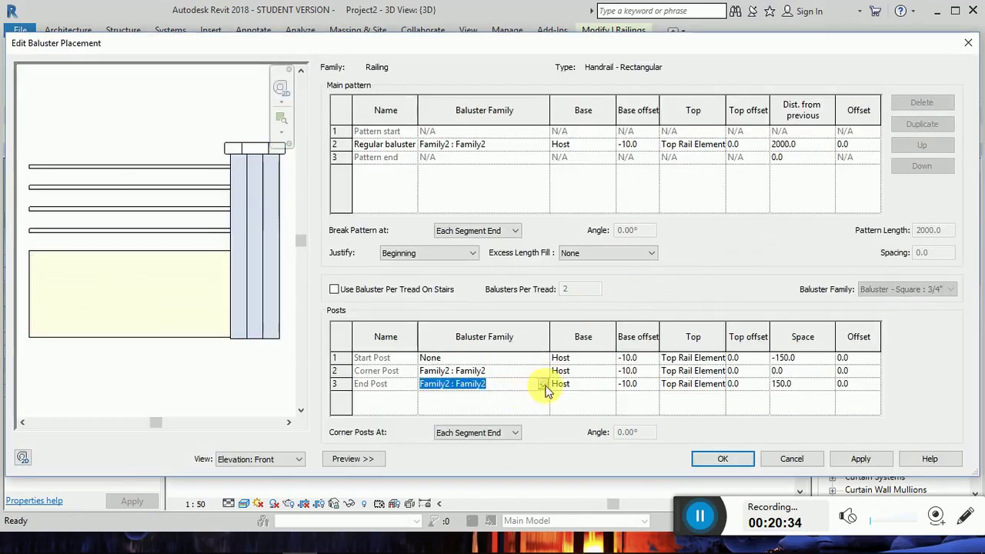
left_click(543, 384)
scroll(514, 431, "up", 2)
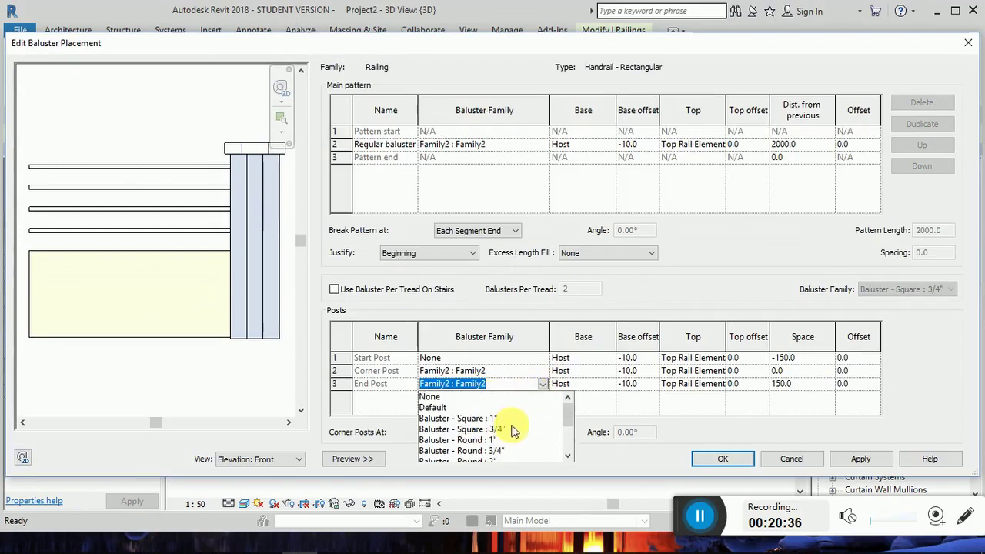
left_click(433, 397)
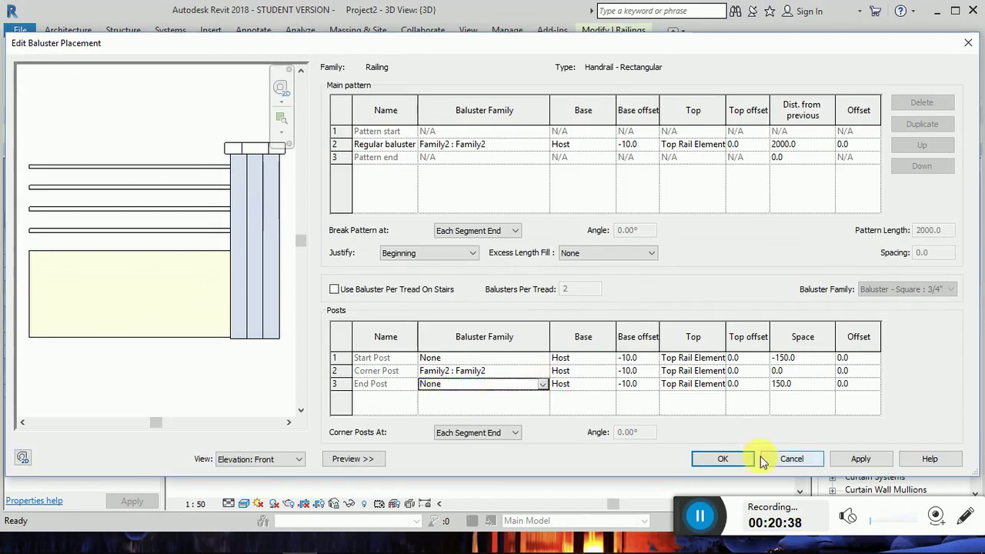
left_click(855, 459)
left_click(724, 460)
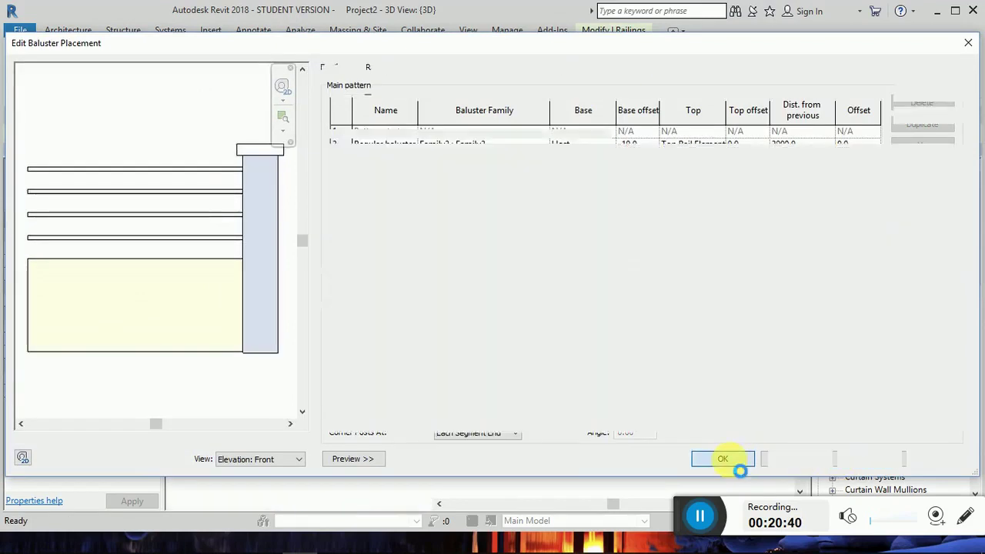
left_click(798, 450)
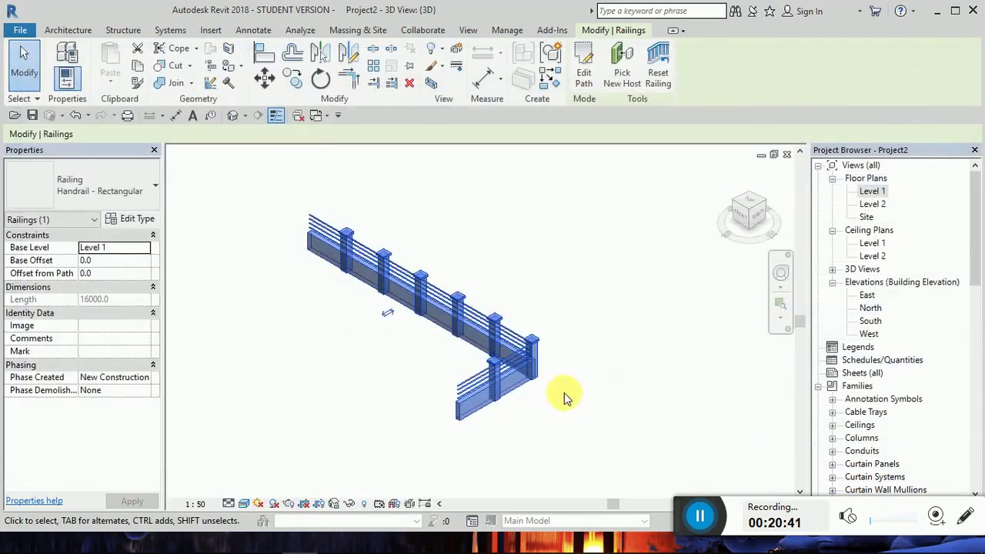
left_click(539, 423)
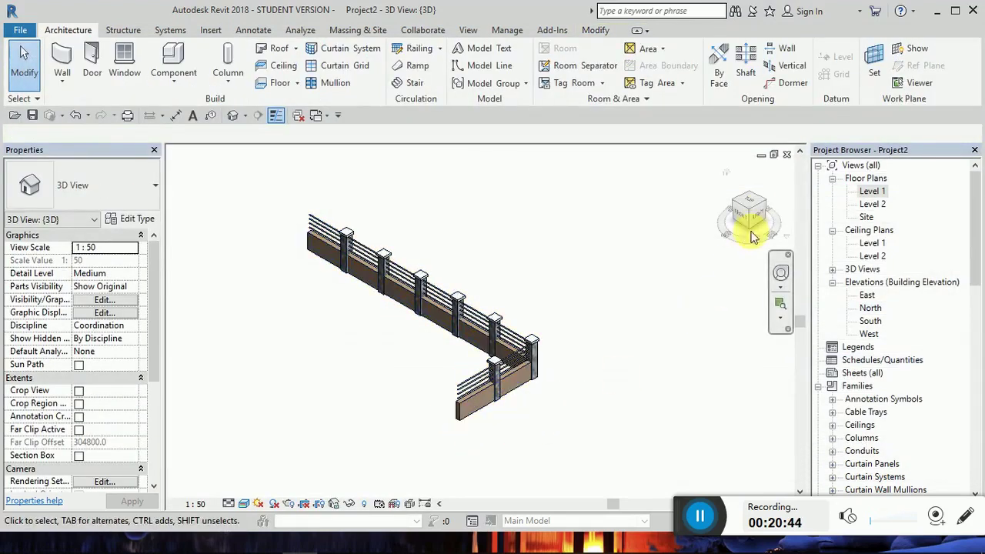
Examine both ends and the corner of the railing from the opposite side in 3D.
left_click_drag(759, 204, 772, 208)
middle_click_drag(616, 319, 539, 363, "shift")
scroll(539, 363, "up", 3)
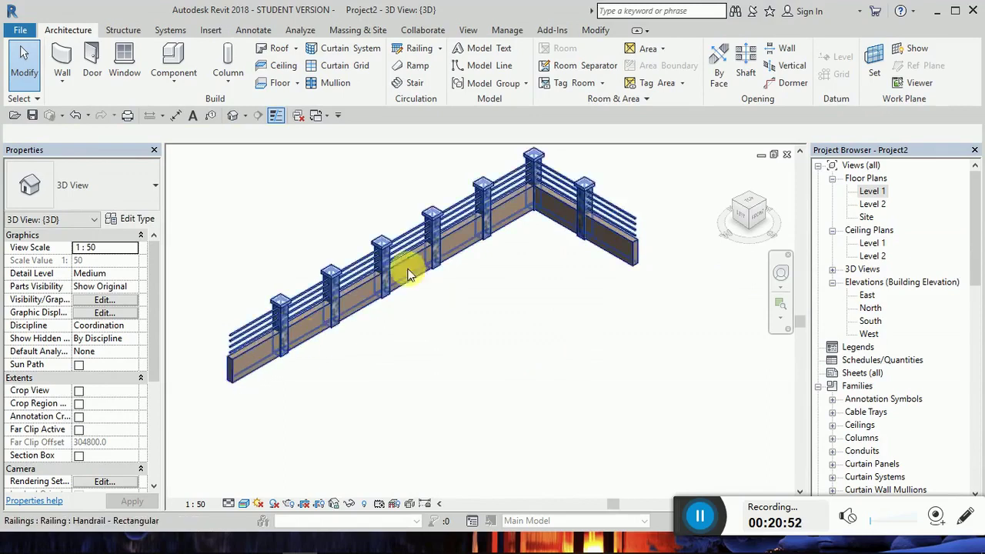
scroll(483, 369, "down", 2)
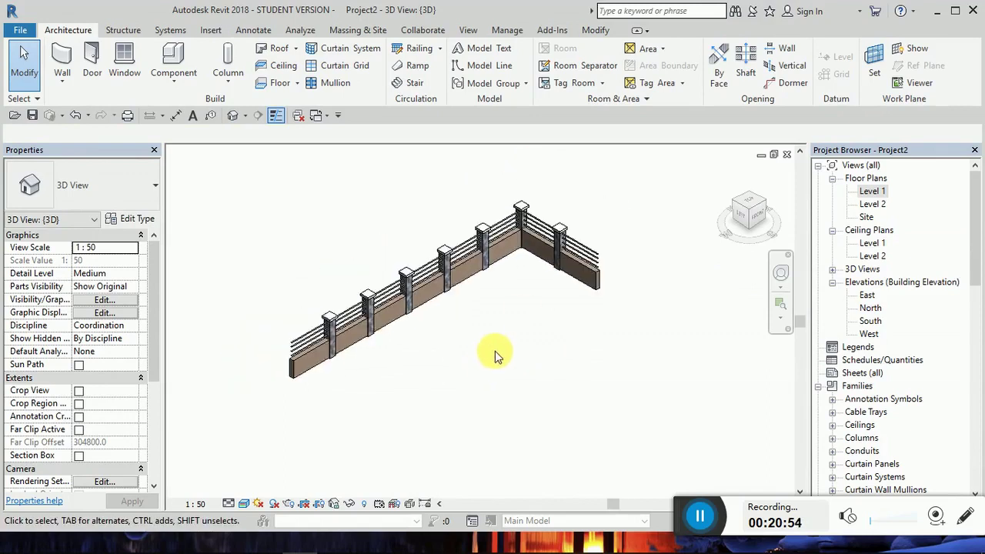